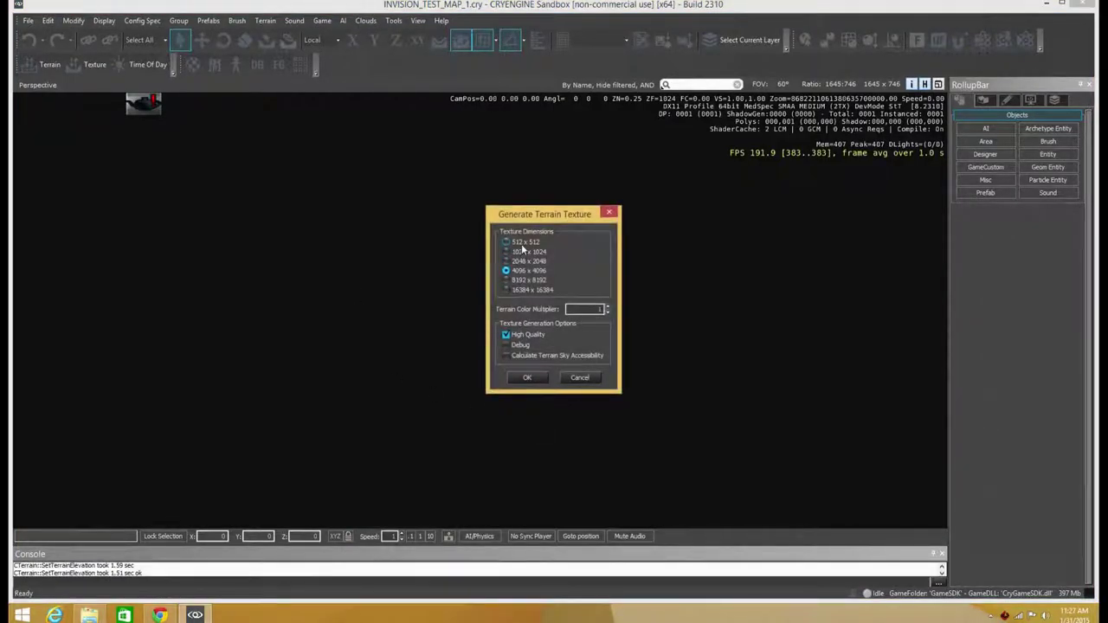
Step: Generate the level's terrain texture at 4096 x 4096 with High Quality on
click(526, 378)
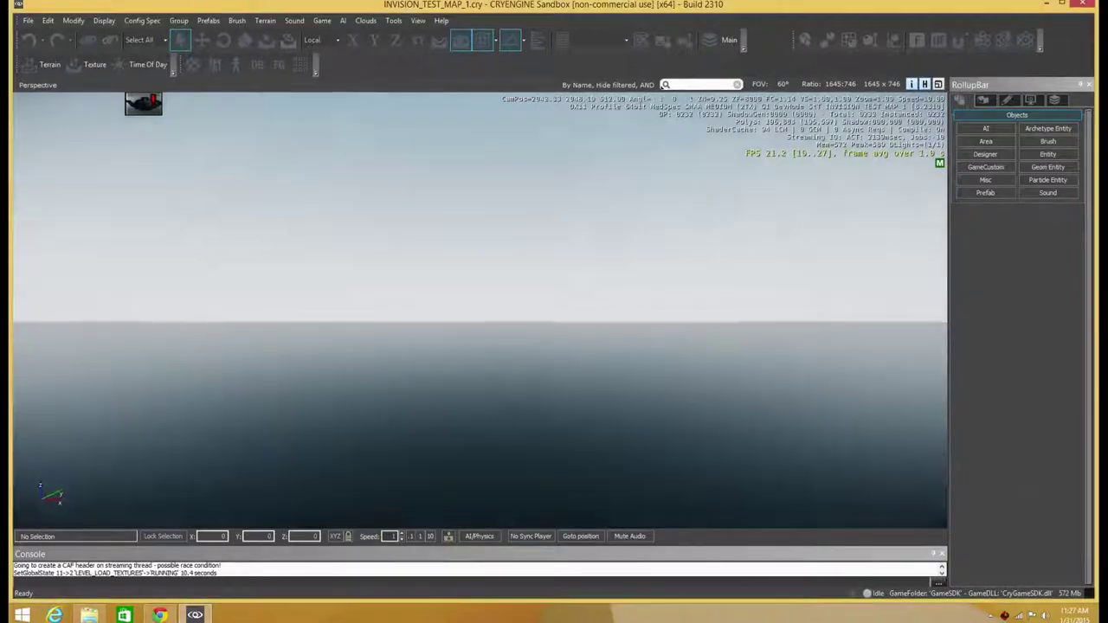
mouse_move(321, 282)
right_down()
mouse_move(322, 381)
mouse_move(381, 398)
mouse_move(322, 281)
right_up()
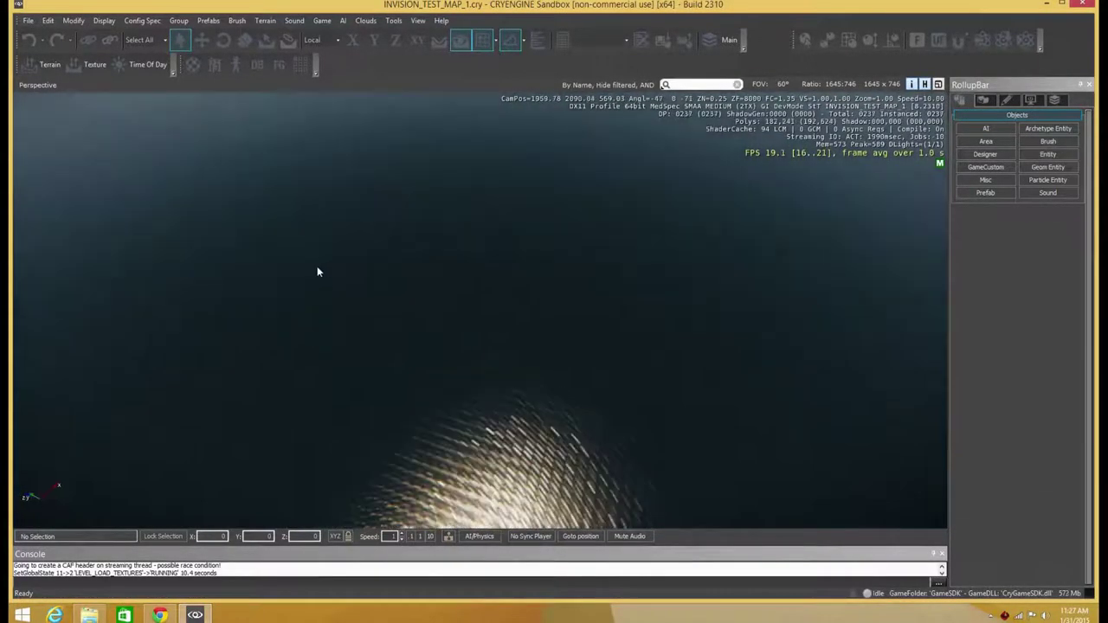
Step: Open the Terrain Editor and set the Flatten brush's inside radius to 0 and hardness to 1
click(265, 20)
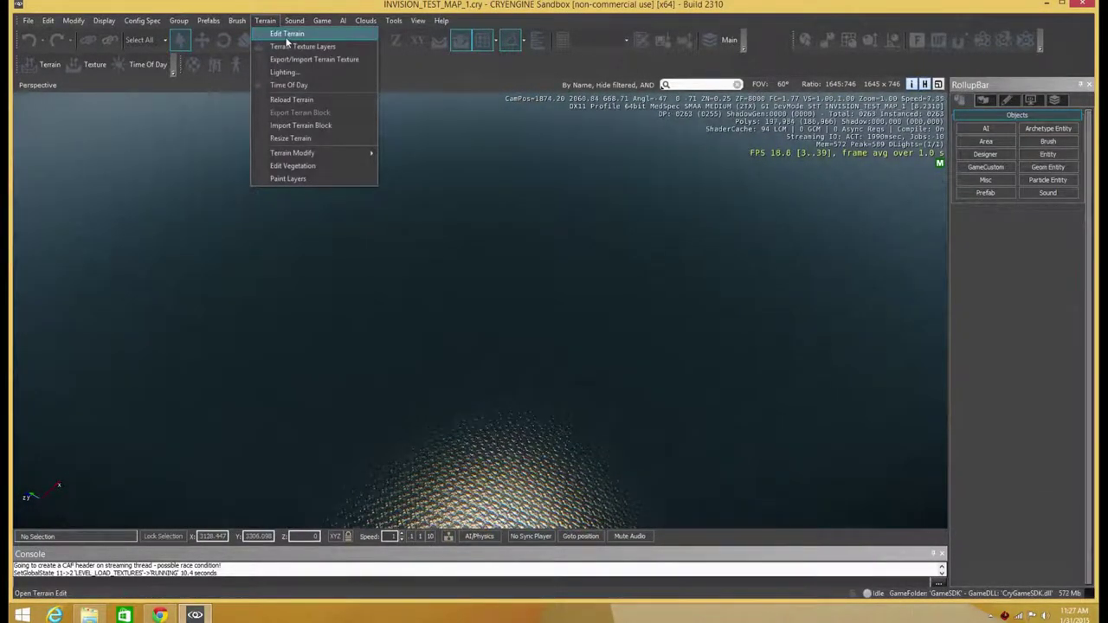
click(286, 35)
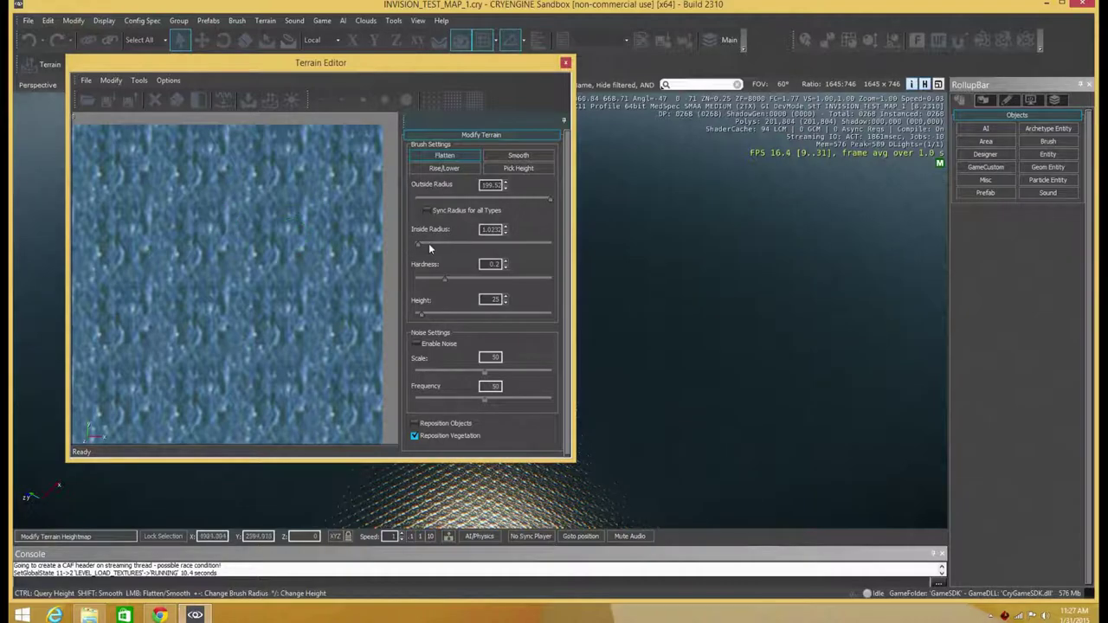
drag(478, 239, 495, 231)
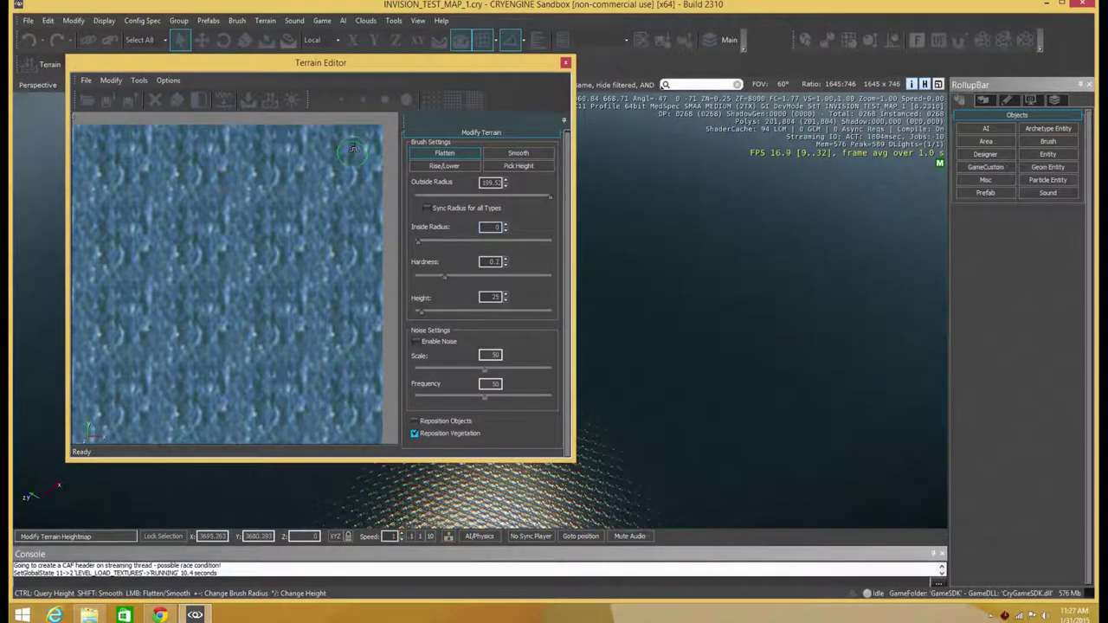
drag(445, 276, 581, 282)
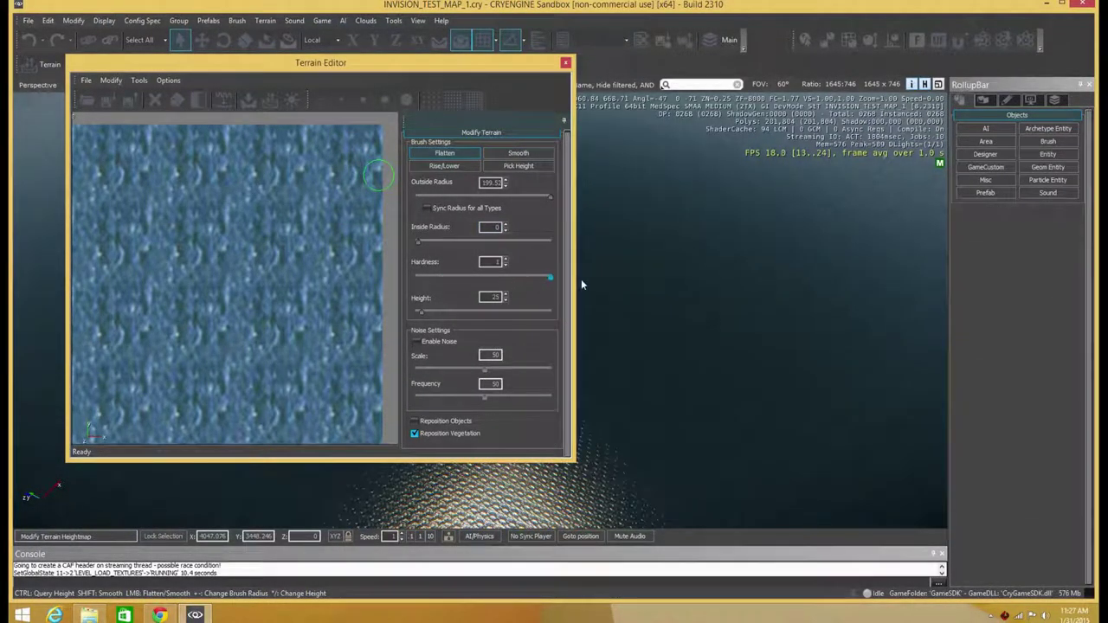
Step: Paint a flat landmass at height 25 around the map and across its middle, leaving two enclosed water areas
mouse_move(301, 149)
mouse_down()
mouse_move(204, 164)
mouse_move(139, 198)
mouse_move(124, 236)
mouse_move(118, 363)
mouse_move(142, 385)
mouse_move(262, 386)
mouse_move(282, 368)
mouse_move(269, 322)
mouse_up()
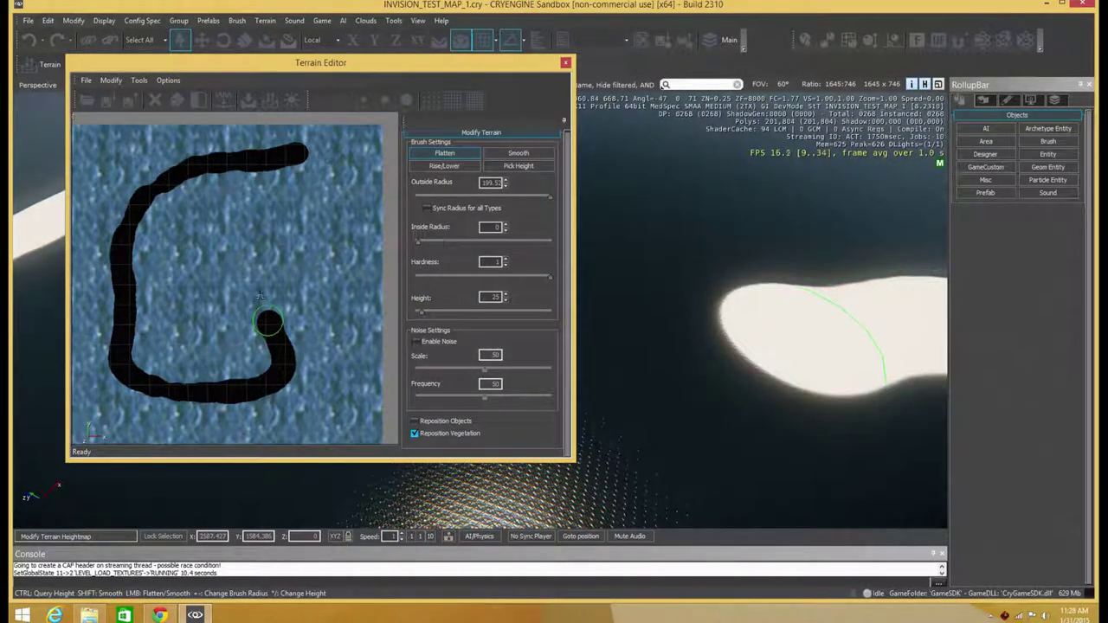
mouse_move(138, 307)
mouse_down()
mouse_move(259, 313)
mouse_move(151, 300)
mouse_up()
mouse_move(245, 299)
mouse_down()
mouse_move(268, 302)
mouse_move(301, 350)
mouse_move(297, 384)
mouse_move(281, 318)
mouse_move(287, 375)
mouse_move(344, 397)
mouse_move(354, 280)
mouse_move(330, 241)
mouse_move(360, 197)
mouse_move(340, 165)
mouse_move(267, 154)
mouse_move(163, 175)
mouse_move(142, 202)
mouse_move(130, 256)
mouse_move(137, 288)
mouse_move(273, 279)
mouse_move(257, 289)
mouse_move(281, 294)
mouse_move(284, 272)
mouse_move(320, 258)
mouse_move(302, 302)
mouse_move(331, 374)
mouse_move(329, 297)
mouse_move(309, 277)
mouse_move(325, 350)
mouse_move(301, 397)
mouse_move(205, 407)
mouse_move(127, 390)
mouse_move(105, 337)
mouse_move(108, 288)
mouse_up()
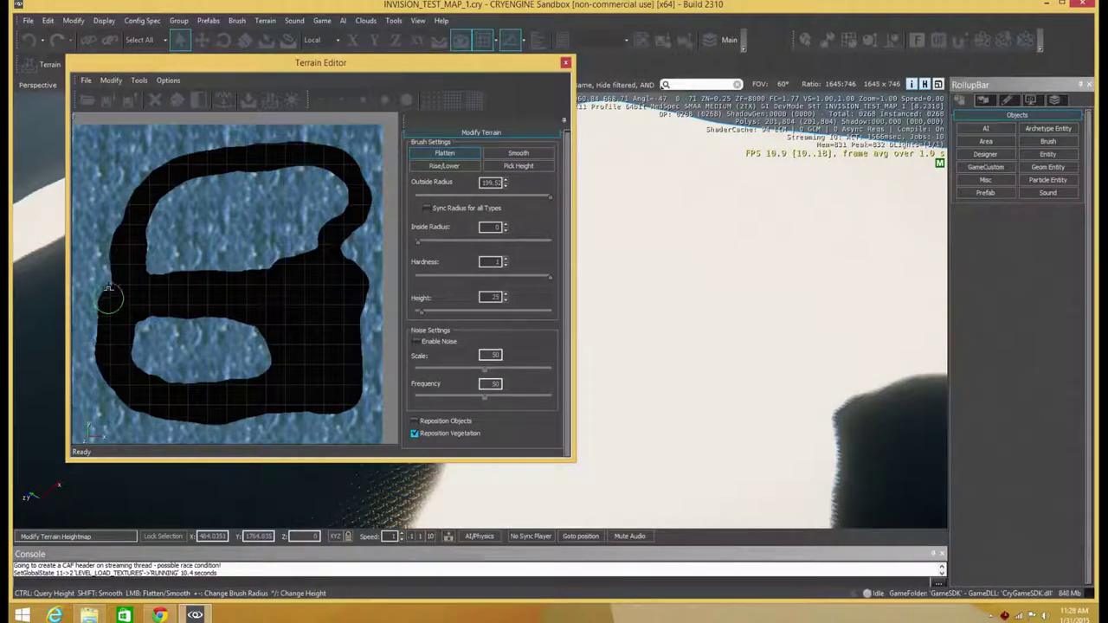
mouse_move(114, 220)
mouse_down()
mouse_move(114, 185)
mouse_move(145, 164)
mouse_move(132, 158)
mouse_move(106, 178)
mouse_up()
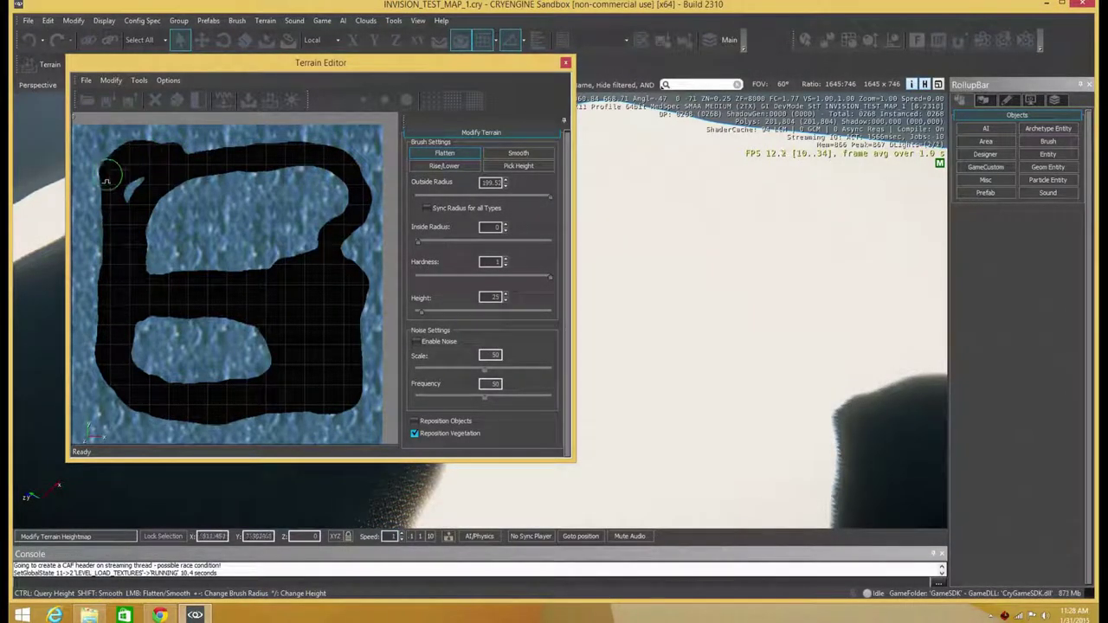
mouse_move(165, 145)
mouse_down()
mouse_move(297, 138)
mouse_move(345, 154)
mouse_move(363, 179)
mouse_move(346, 251)
mouse_move(354, 282)
mouse_move(328, 306)
mouse_up()
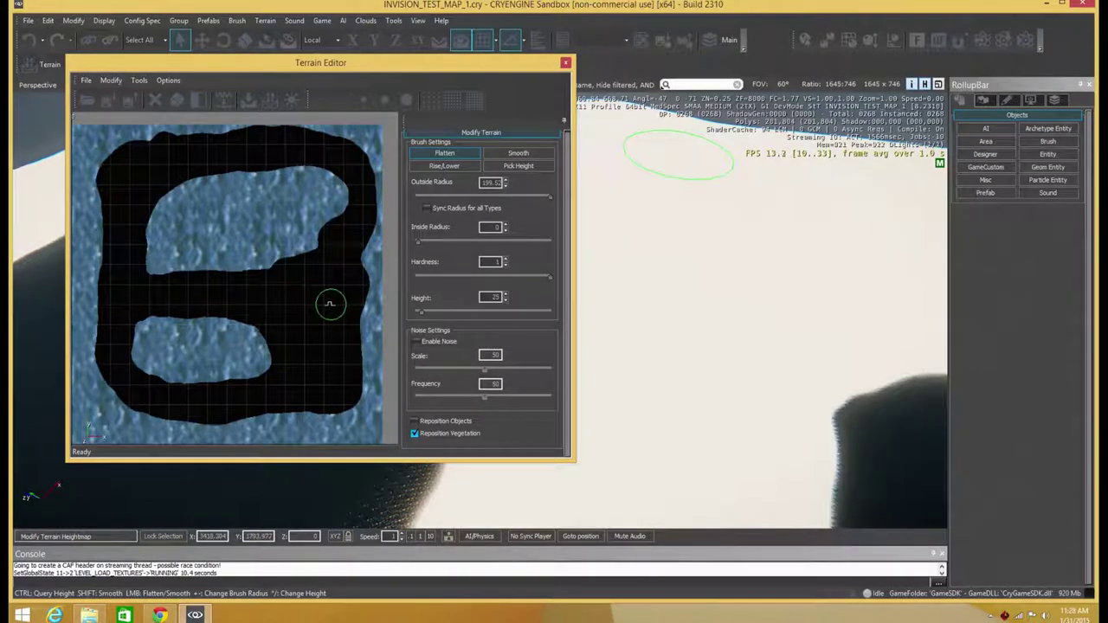
Step: Extend the landmass along its southern and southeastern shoreline with the Flatten brush at height 25
scroll(325, 304, down, 3)
scroll(242, 341, up, 6)
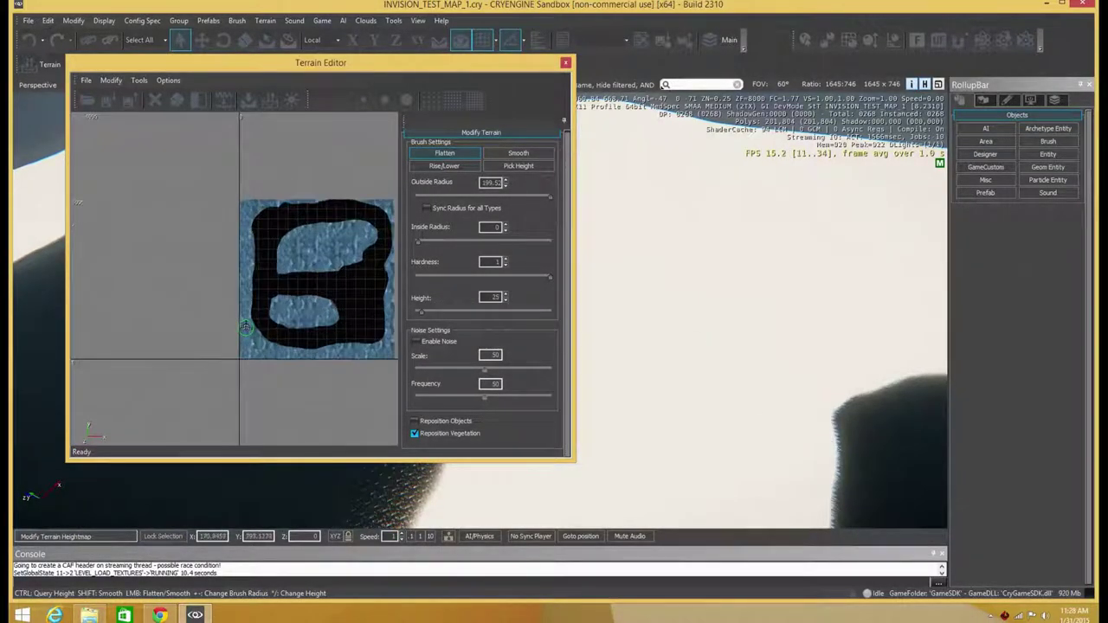
mouse_move(254, 329)
mouse_down()
mouse_move(264, 354)
mouse_move(333, 376)
mouse_up()
middle_drag(333, 376, 138, 361)
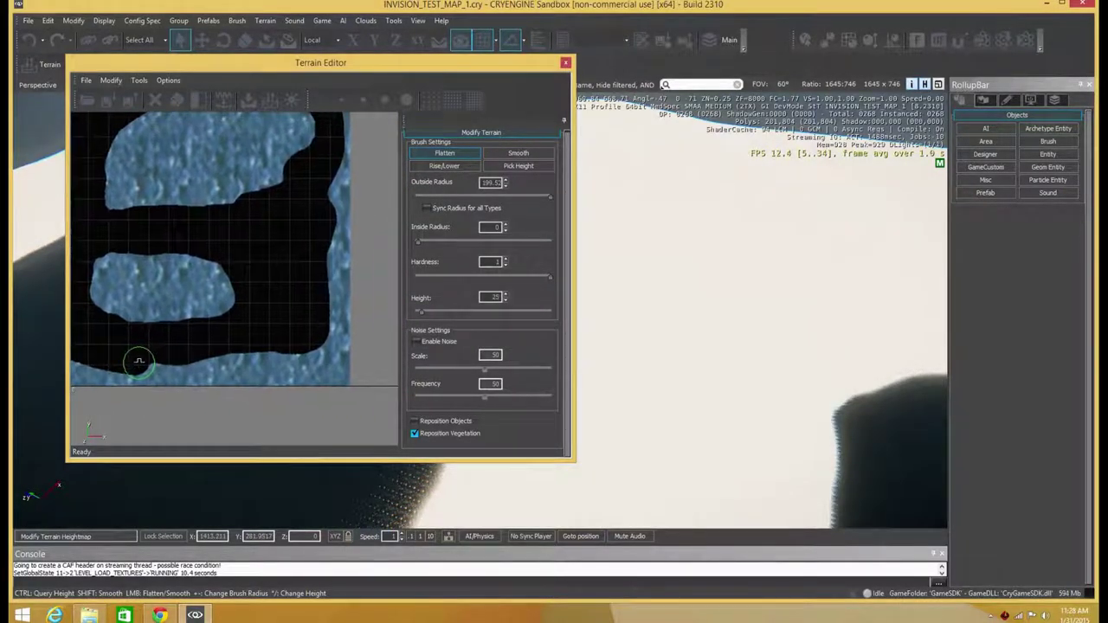
mouse_move(173, 360)
mouse_down()
mouse_move(303, 349)
mouse_move(327, 322)
mouse_move(324, 292)
mouse_up()
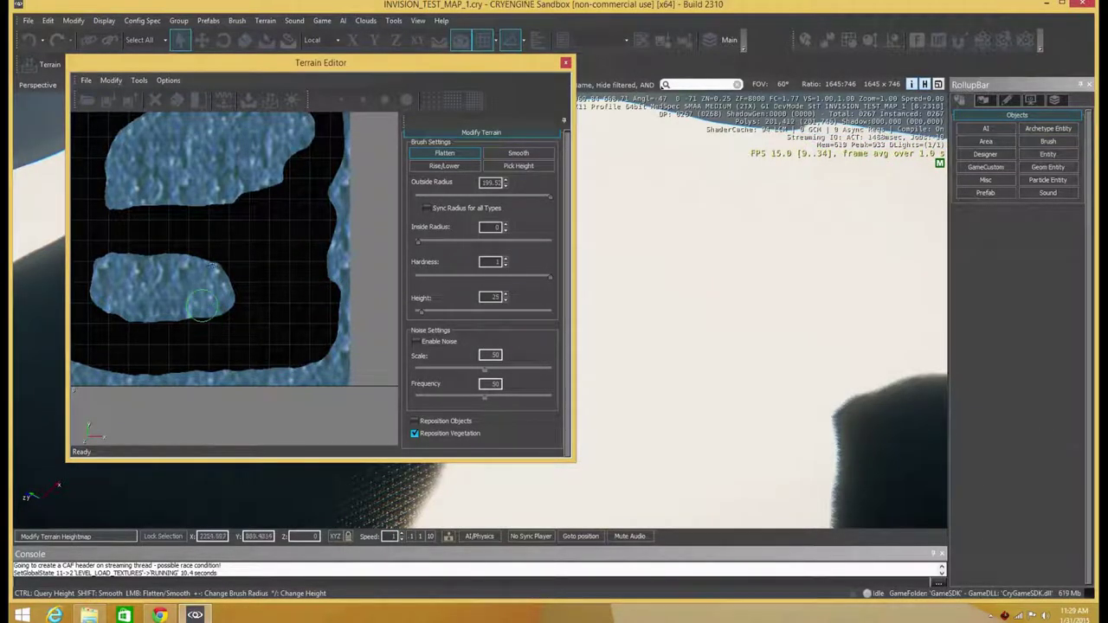
Step: Fill the northern enclosed water area with flat land at height 25
middle_drag(193, 213, 285, 291)
mouse_move(264, 278)
mouse_down()
mouse_move(223, 259)
mouse_move(193, 277)
mouse_move(319, 269)
mouse_move(375, 234)
mouse_up()
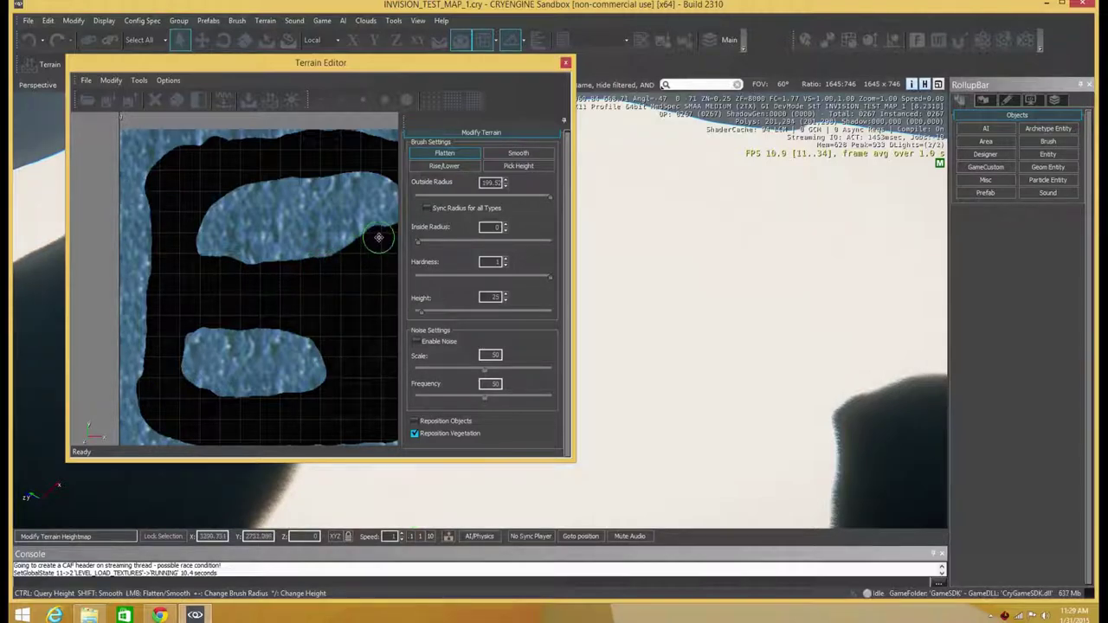
middle_drag(376, 235, 344, 247)
mouse_move(353, 197)
mouse_down()
mouse_move(359, 218)
mouse_move(338, 243)
mouse_move(339, 206)
mouse_move(236, 191)
mouse_move(193, 212)
mouse_move(162, 268)
mouse_move(277, 259)
mouse_move(322, 232)
mouse_move(314, 212)
mouse_move(237, 202)
mouse_move(178, 243)
mouse_move(217, 245)
mouse_move(188, 256)
mouse_move(318, 231)
mouse_move(219, 230)
mouse_move(280, 218)
mouse_up()
middle_drag(268, 323, 303, 242)
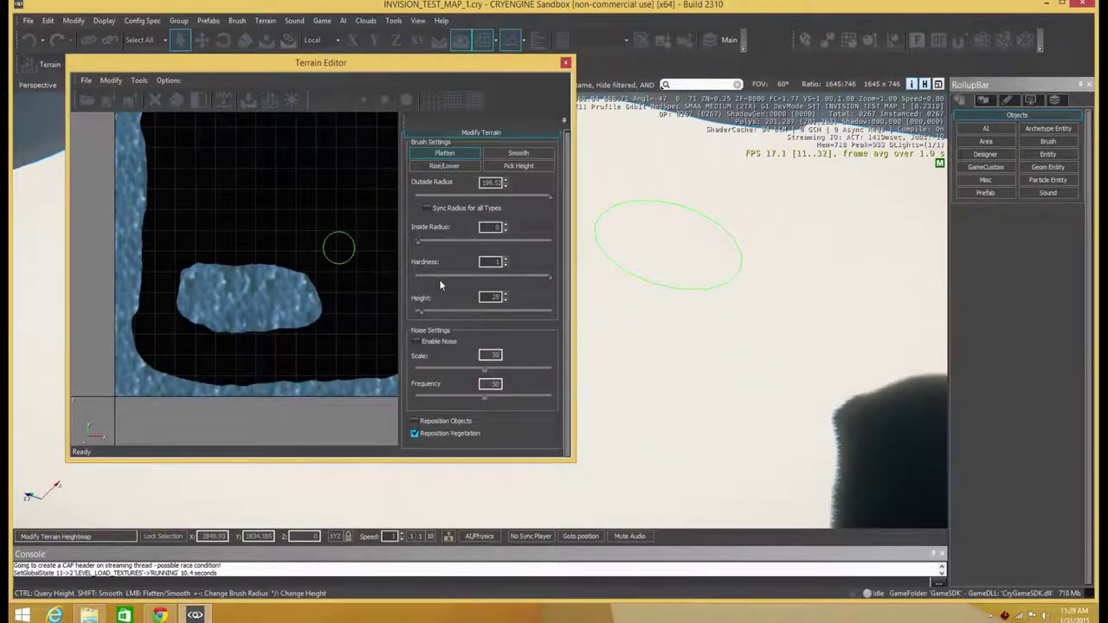
Step: Sample height 0 from the remaining lake, enlarge the lake northward and eastward with the Flatten brush, and close the Terrain Editor
click(489, 169)
click(260, 301)
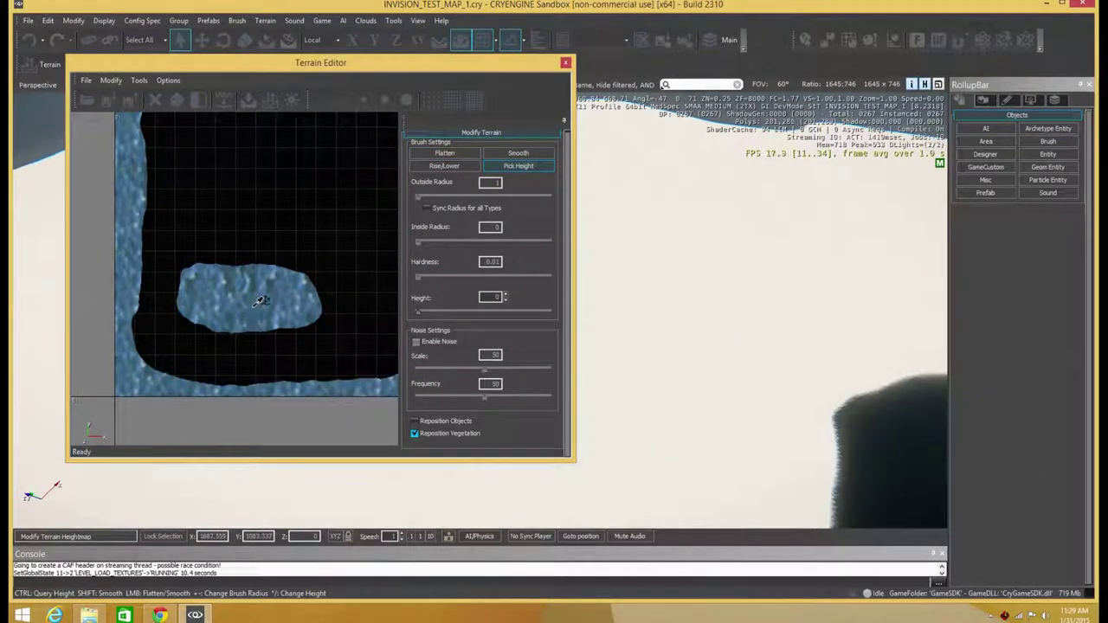
click(453, 153)
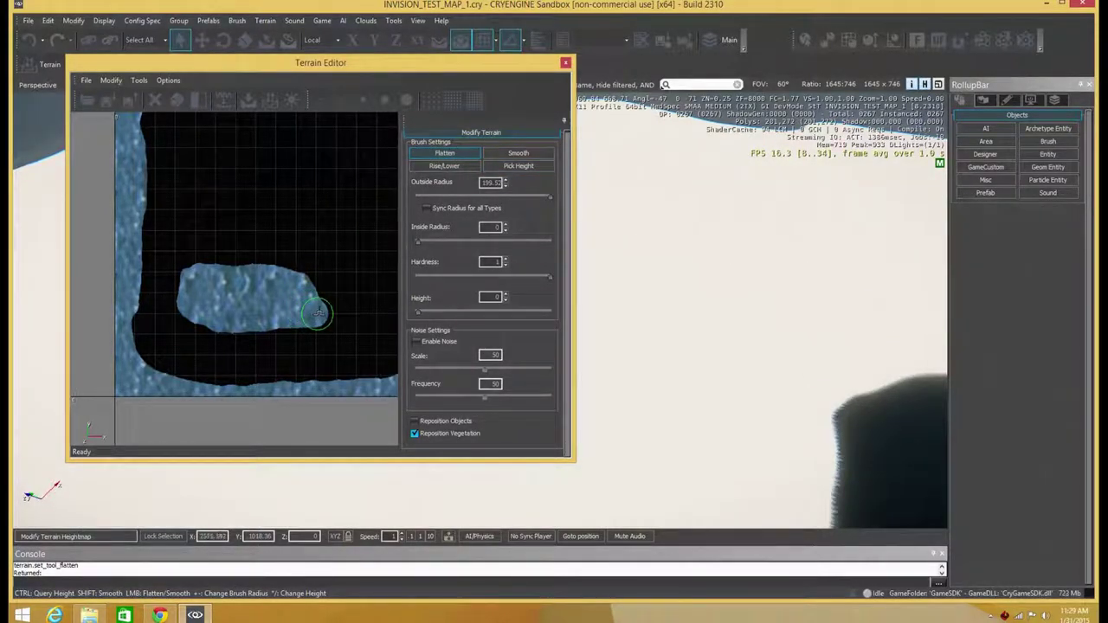
mouse_move(323, 310)
mouse_down()
mouse_move(301, 268)
mouse_move(264, 246)
mouse_move(209, 232)
mouse_move(226, 256)
mouse_move(194, 250)
mouse_up()
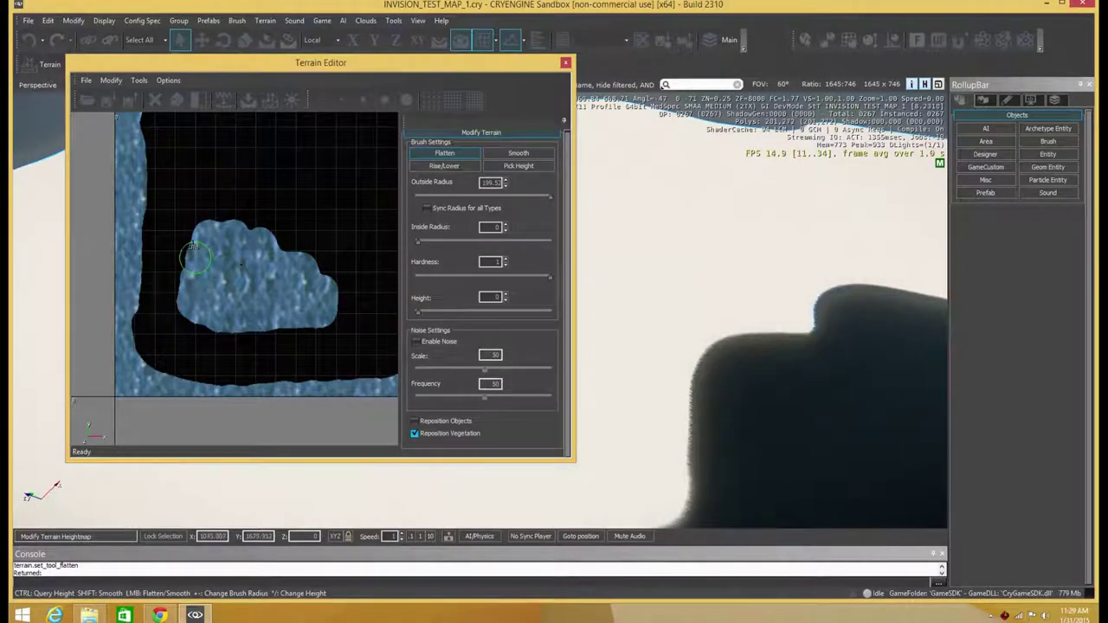
scroll(192, 230, up, 3)
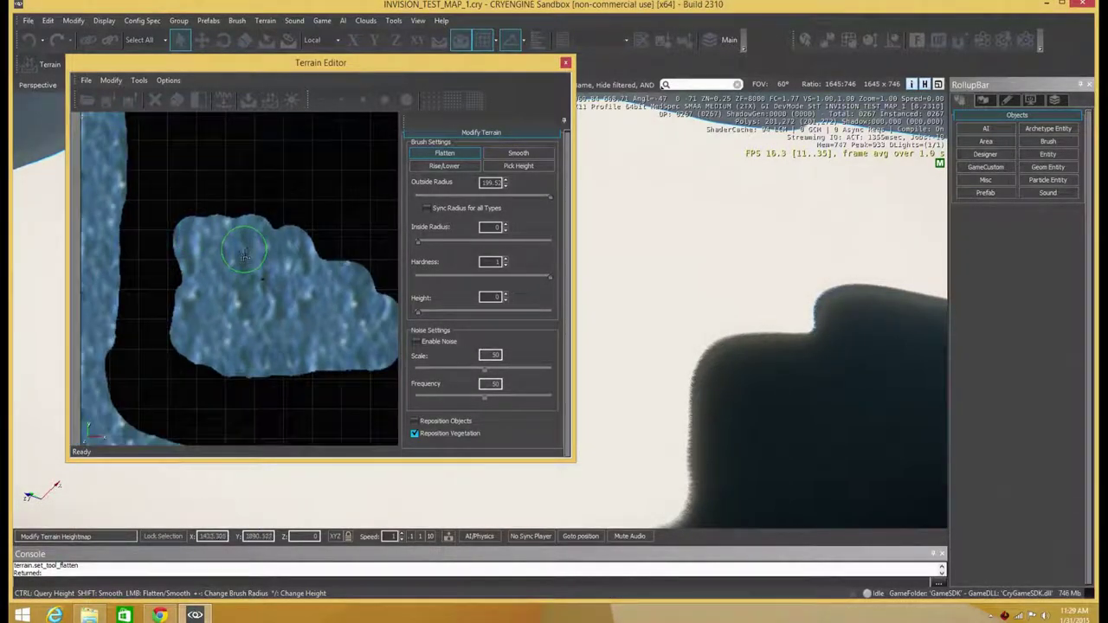
scroll(270, 283, down, 5)
scroll(328, 186, up, 2)
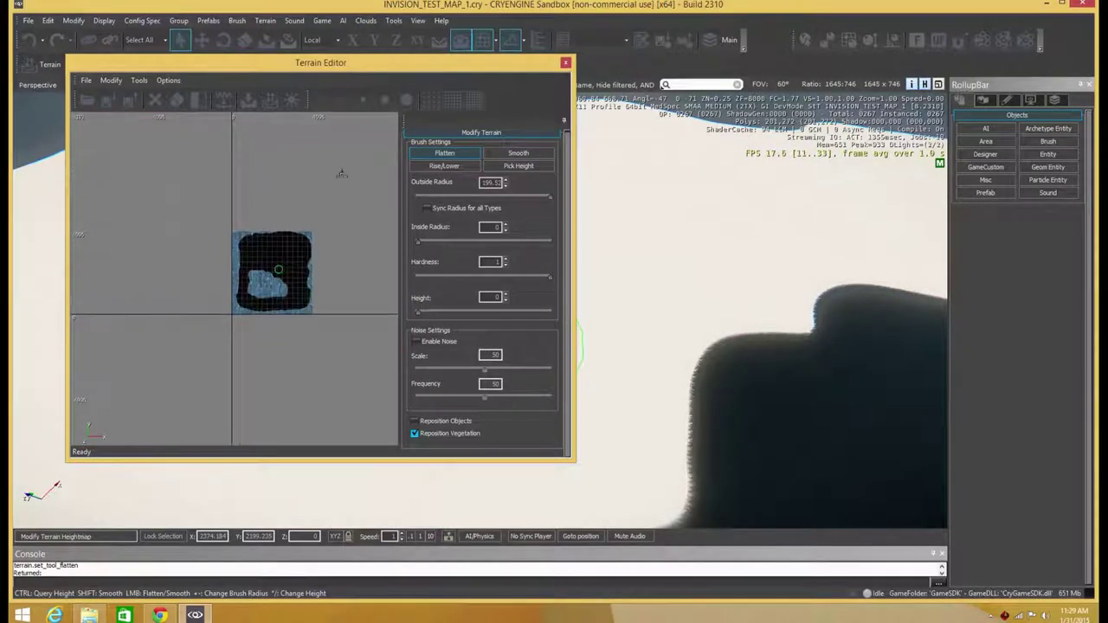
click(565, 62)
Step: Fly over the island to examine the lake, the shoreline and the evenness of the land surface
right_drag(400, 256, 433, 142)
key(w)
key(s)
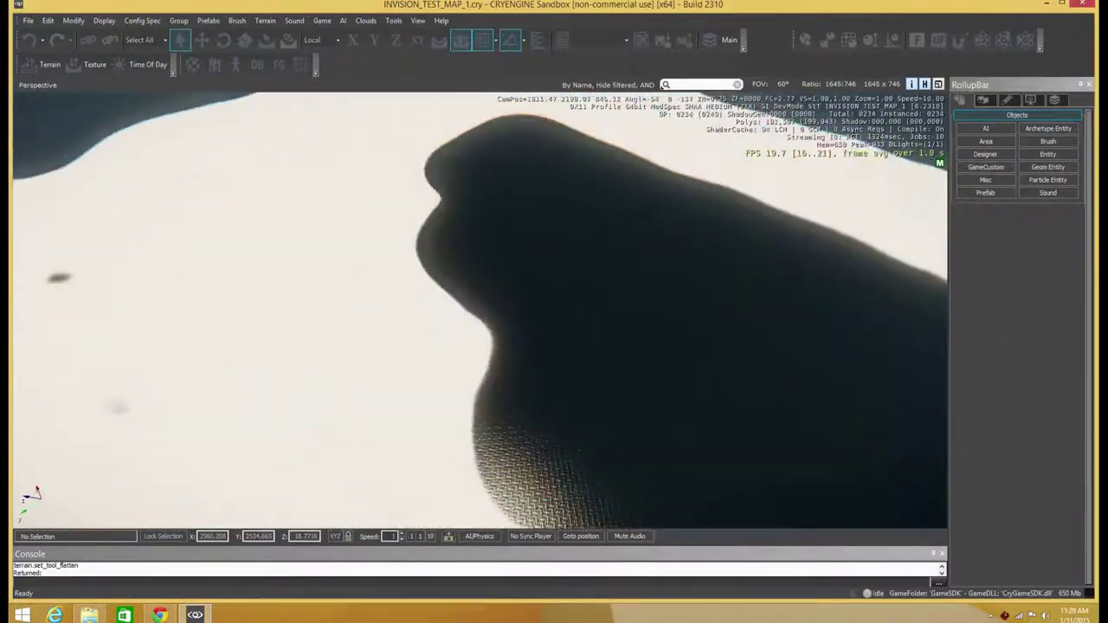
key(s)
key(a)
key(w)
key(w)
key(a)
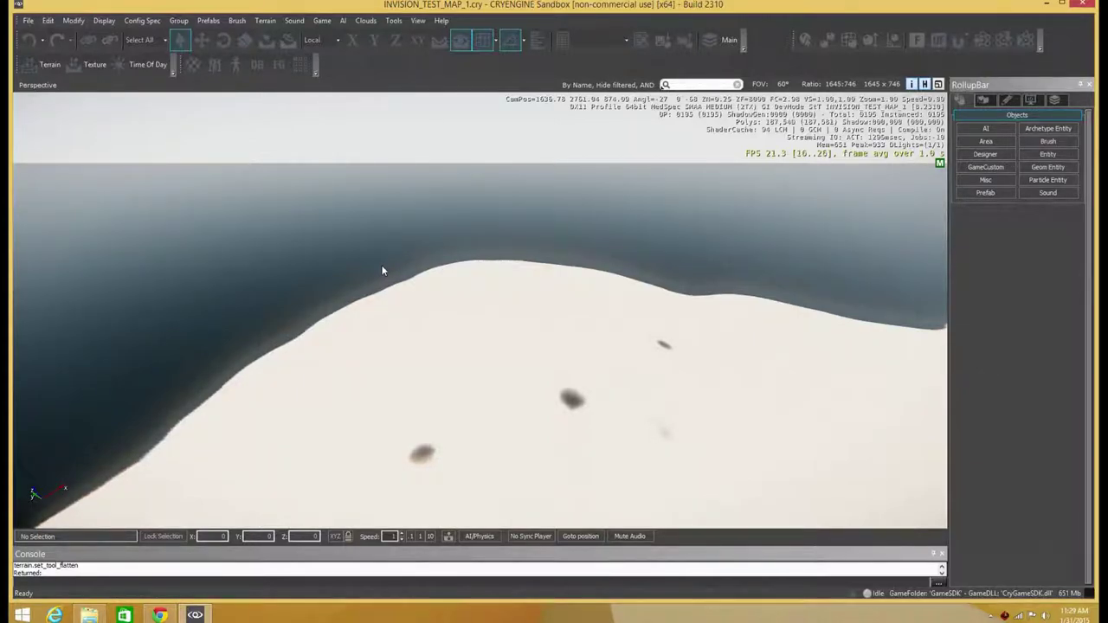
Step: Sample the land's height of 24.95 from the island surface and flatten the dark leftover pits with the terrain brush
right_drag(369, 257, 437, 389)
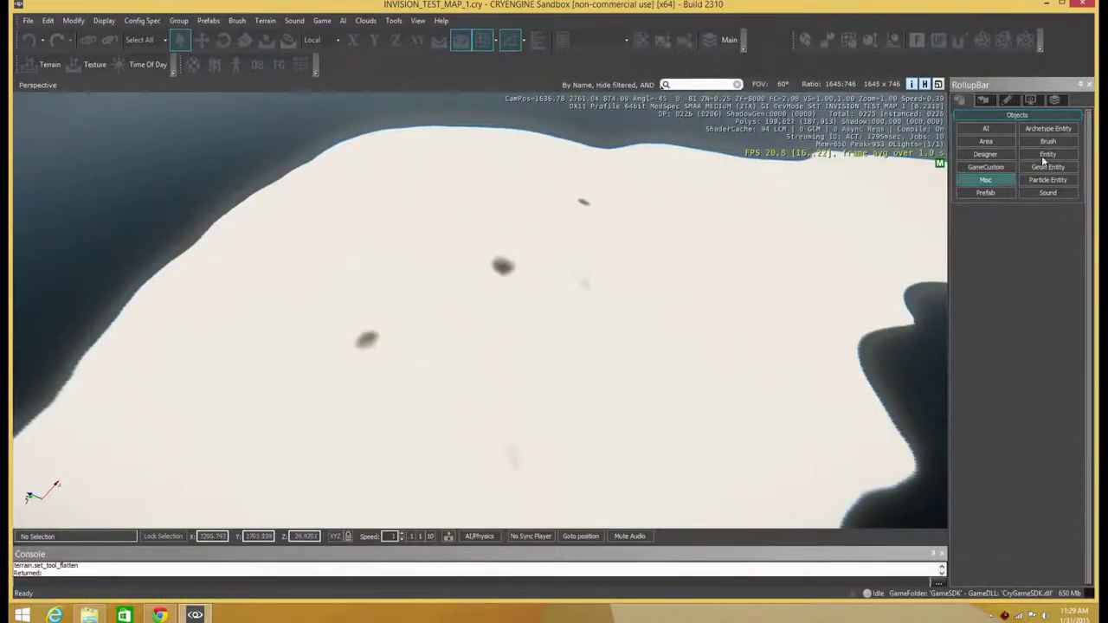
click(991, 101)
click(984, 128)
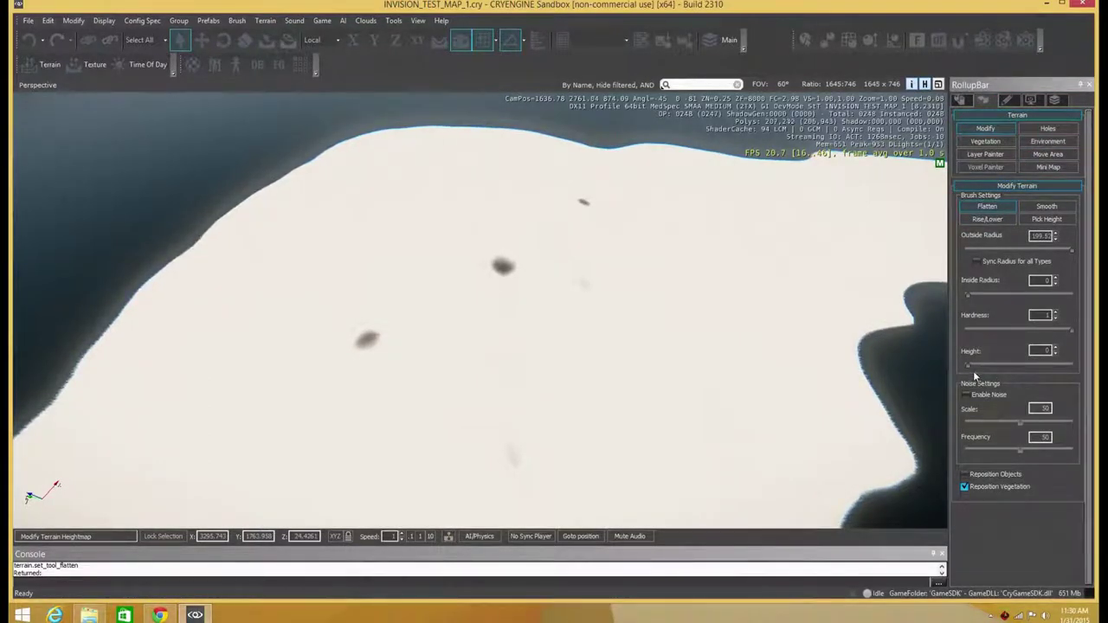
click(1049, 222)
click(767, 302)
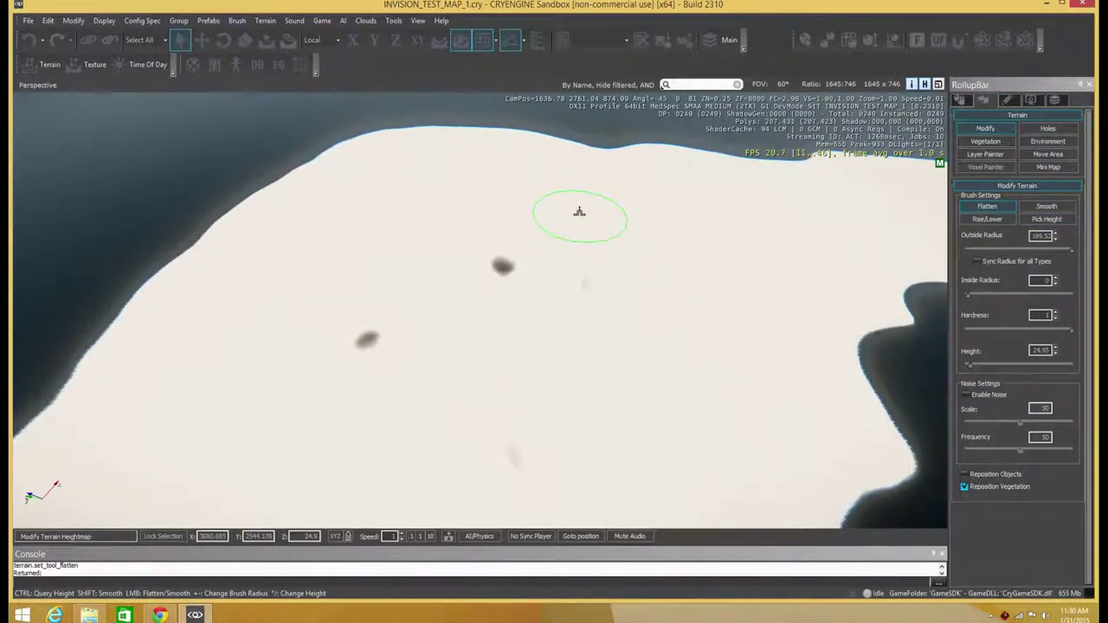
mouse_move(514, 250)
mouse_down()
mouse_move(384, 336)
mouse_move(438, 415)
mouse_move(561, 346)
mouse_move(593, 266)
mouse_up()
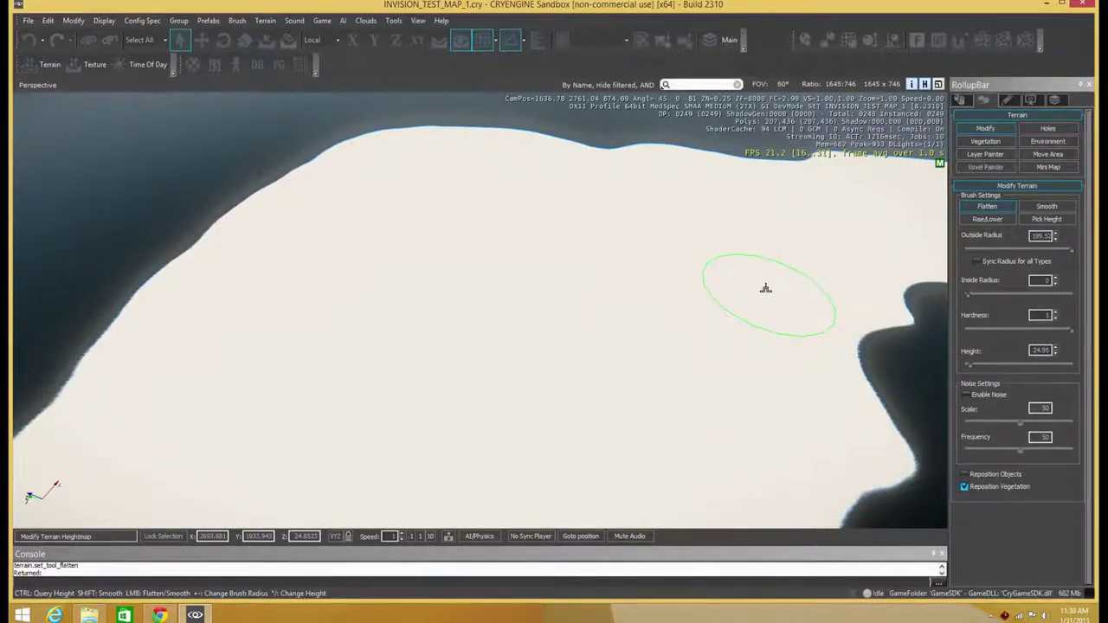
Step: Flatten the remaining uneven spots on the land around the lake at height 24.95
right_drag(645, 242, 600, 278)
right_drag(529, 462, 529, 430)
drag(528, 430, 514, 433)
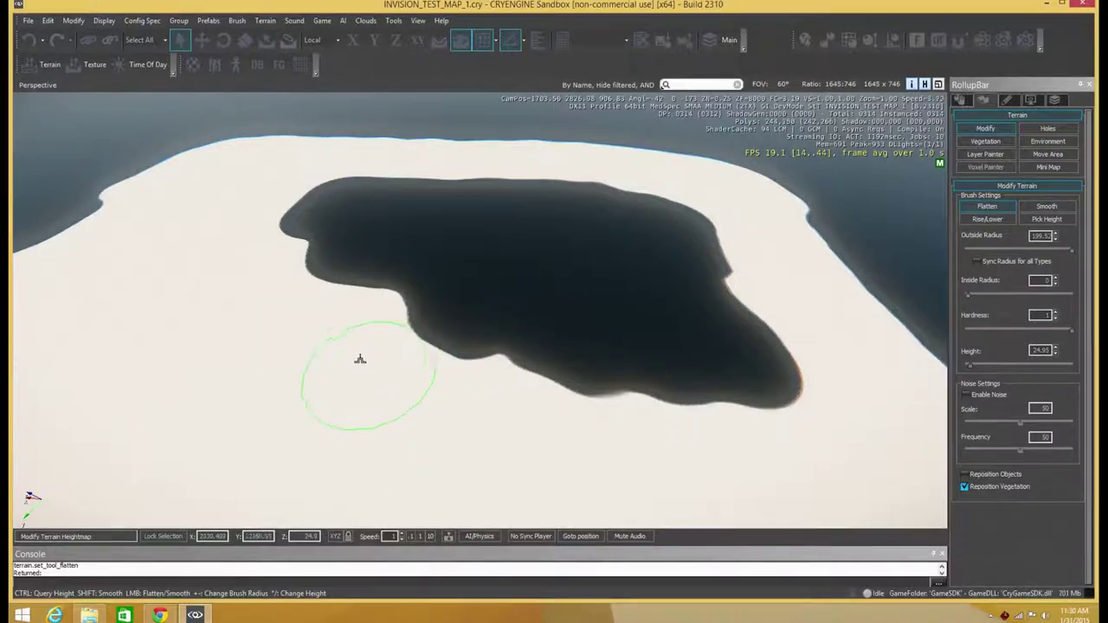
right_drag(264, 334, 401, 386)
scroll(401, 386, down, 3)
drag(650, 393, 760, 460)
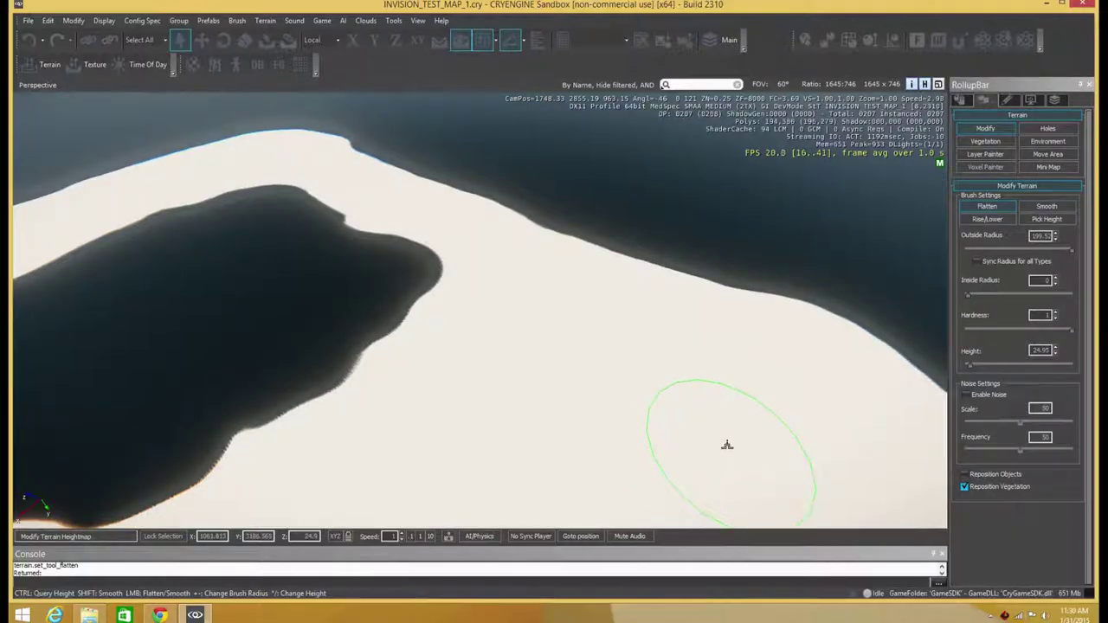
Step: Fly around the island, raising the camera speed to 10, to examine the terrain from ground level and from above
right_drag(501, 326, 475, 272)
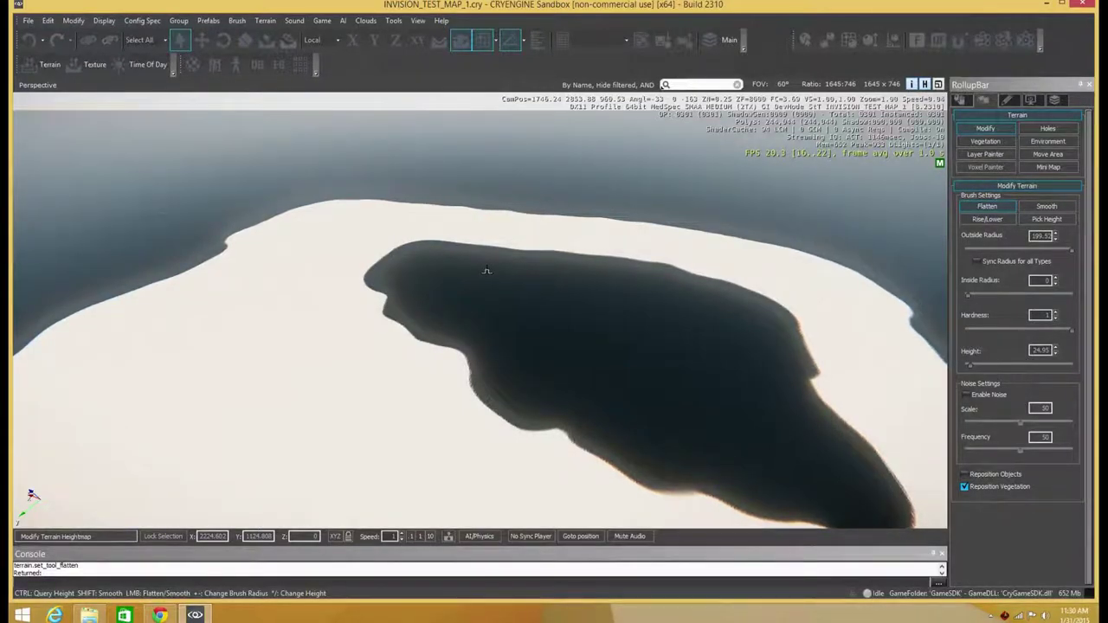
right_drag(400, 300, 433, 230)
mouse_move(439, 309)
right_down()
mouse_move(440, 297)
mouse_move(436, 512)
right_up()
key(shift+s)
key(shift+a)
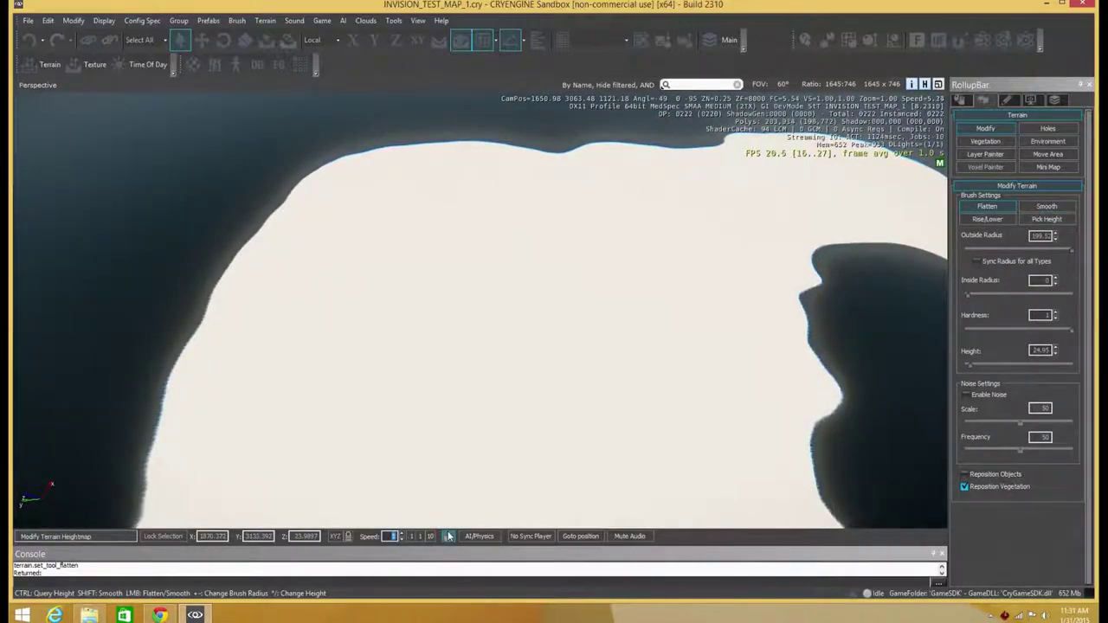
key(a)
right_drag(497, 465, 718, 342)
key(shift+w)
key(shift+w)
key(shift+s)
right_drag(433, 407, 561, 387)
key(shift+w)
key(shift+w)
key(shift+a)
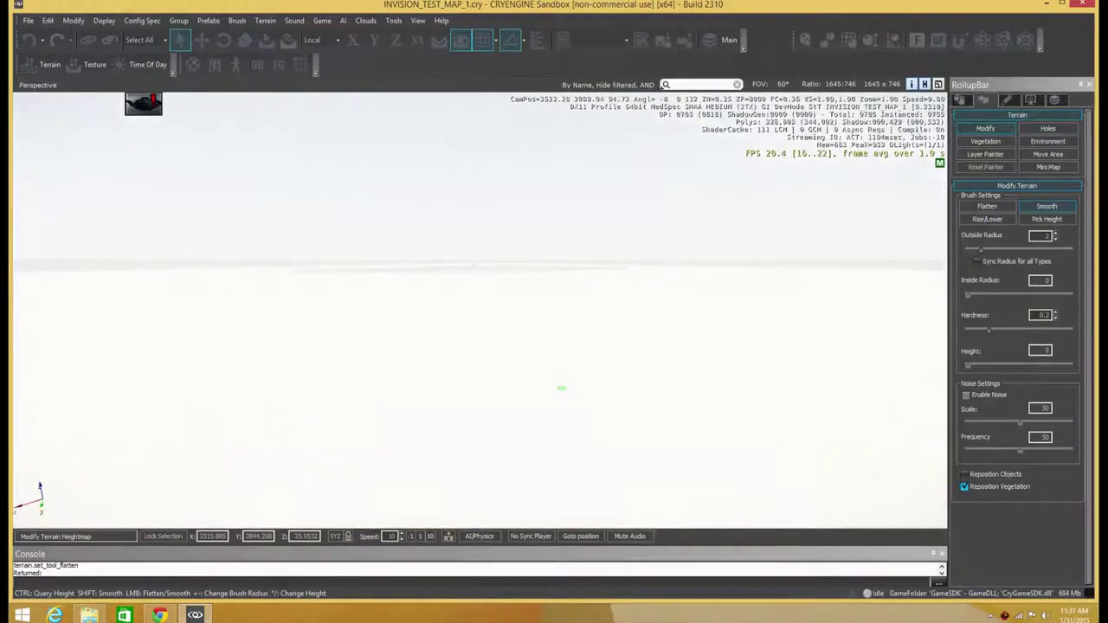
key(shift+w)
right_drag(562, 388, 417, 354)
key(shift+d)
key(shift+w)
key(shift+s)
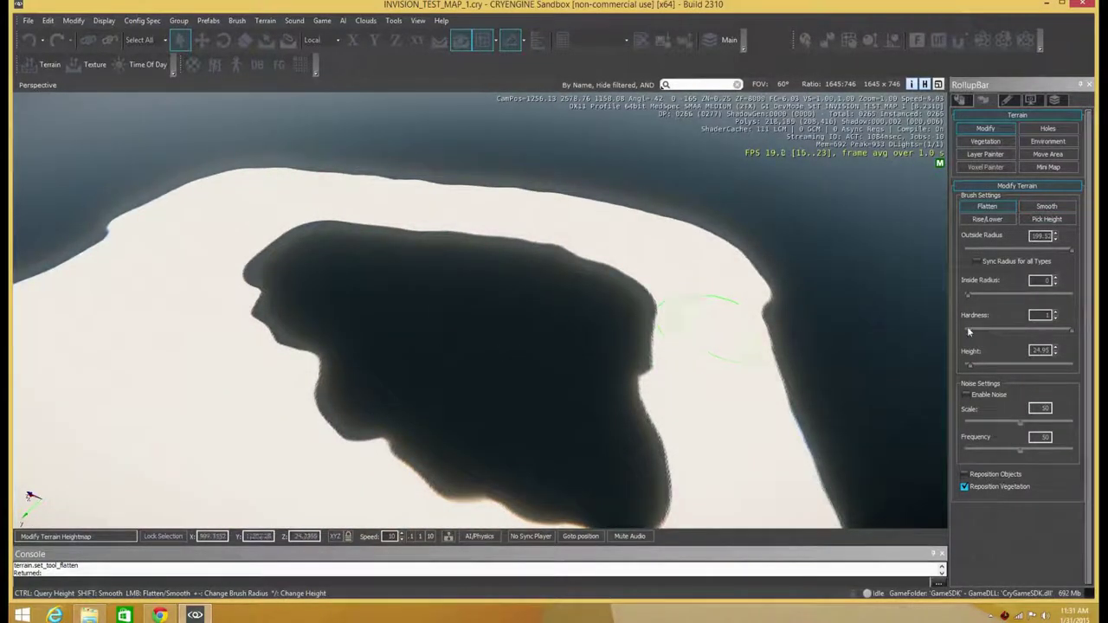
Step: Try the Flatten brush with outside radius 19.952 and height 75 inside the lake, and undo the stroke
drag(1037, 250, 1026, 249)
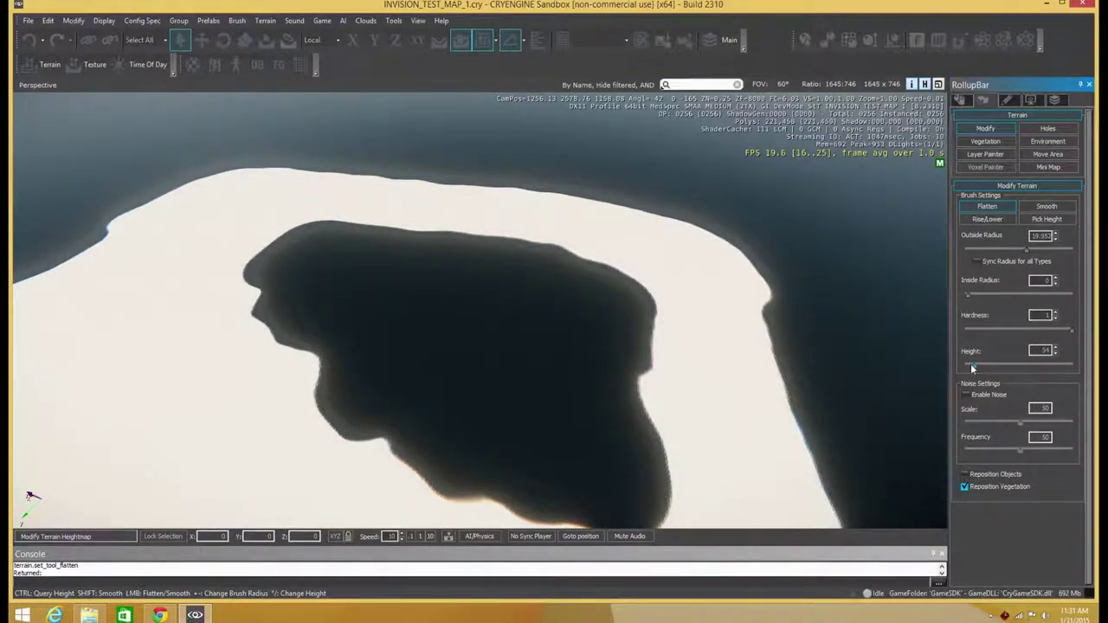
drag(517, 315, 491, 322)
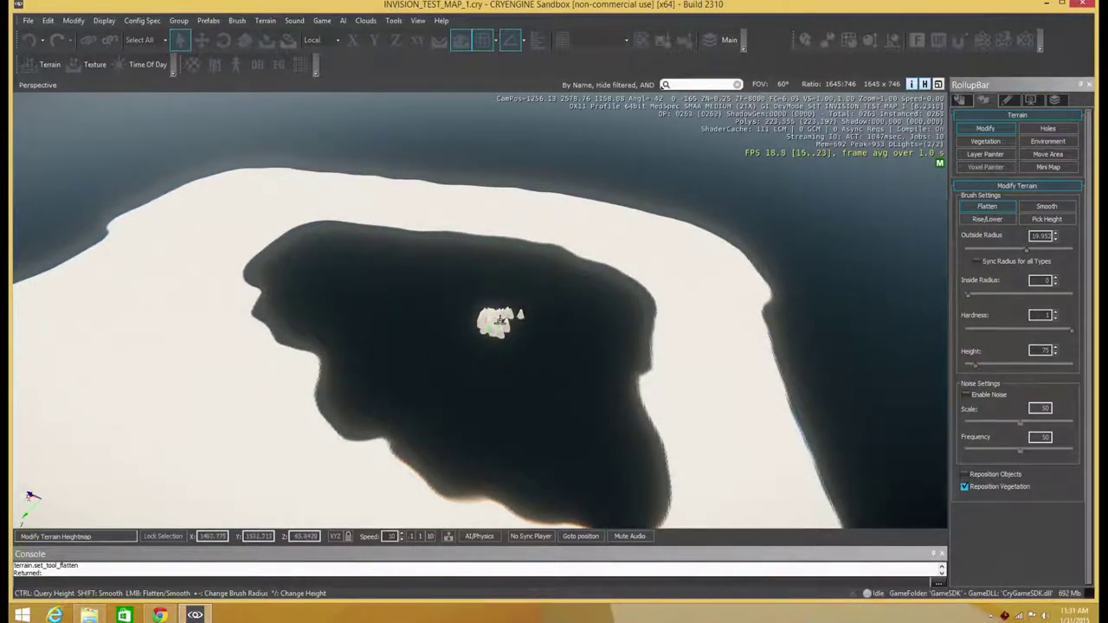
key(ctrl+z)
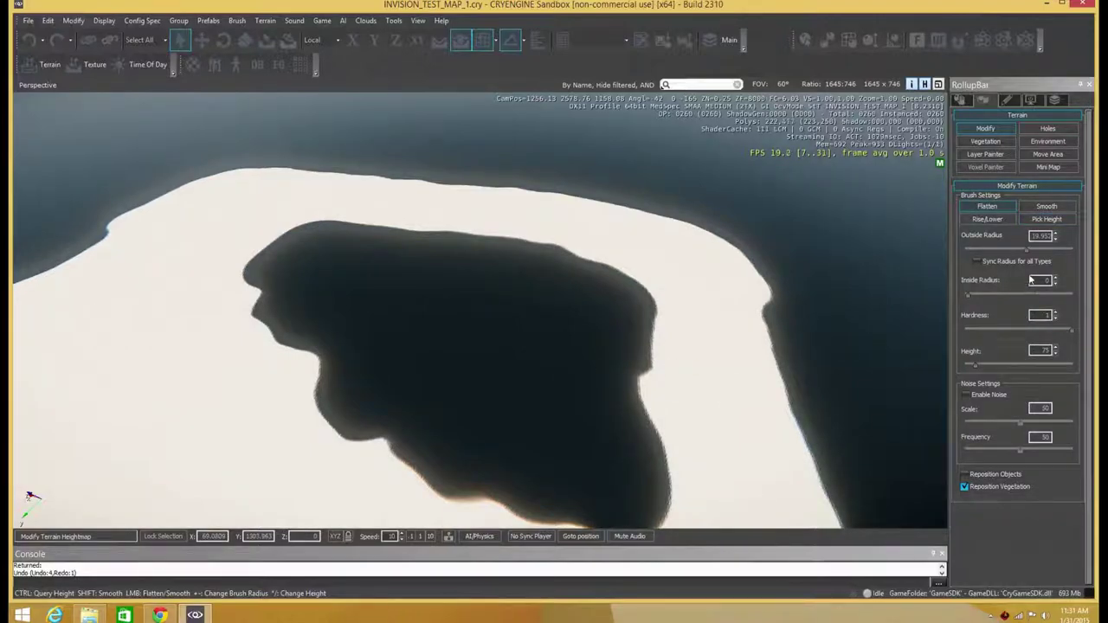
Step: Set the Flatten brush's outside radius to about 43.65 and raise the first mound at height 75 in the middle of the lake
drag(1028, 249, 1042, 250)
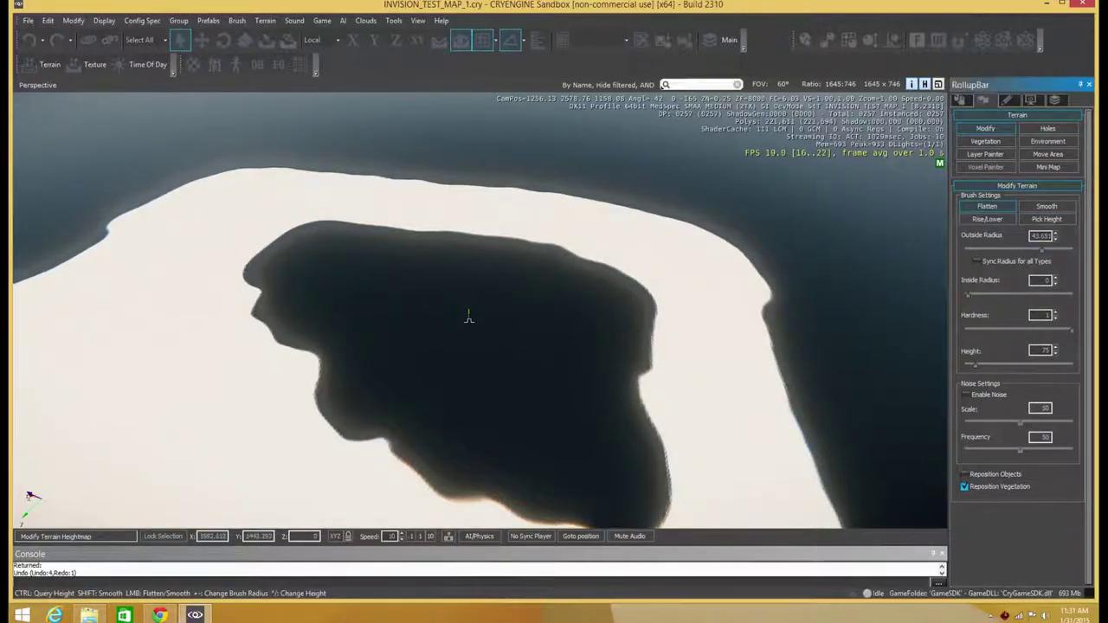
mouse_move(459, 314)
mouse_down()
mouse_move(478, 310)
mouse_move(469, 302)
mouse_up()
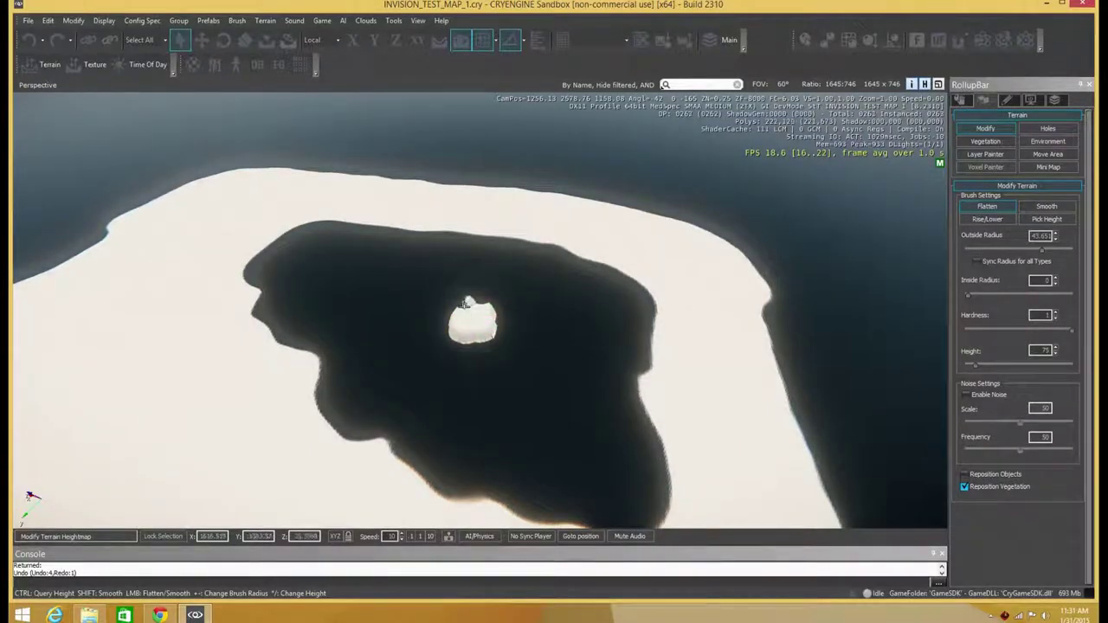
key(w)
mouse_move(452, 307)
right_down()
mouse_move(455, 285)
mouse_move(458, 408)
right_up()
key(w)
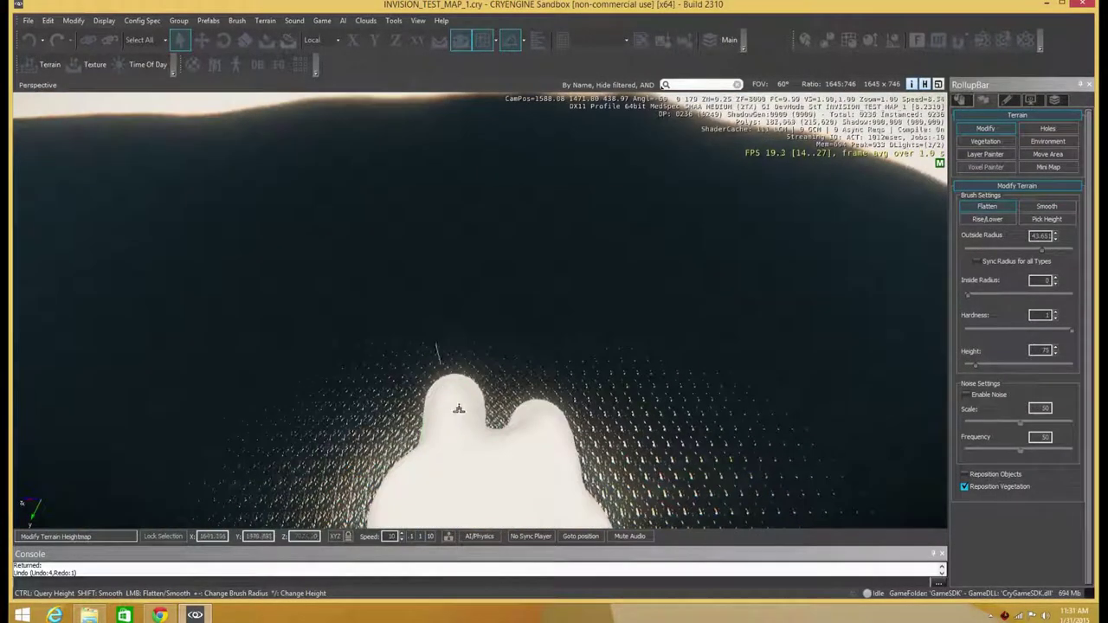
Step: Widen the mound in the lake into a broad, roughly round plateau at height 75
mouse_move(495, 407)
mouse_down()
mouse_move(441, 415)
mouse_move(384, 447)
mouse_move(450, 390)
mouse_up()
mouse_move(450, 389)
right_down()
mouse_move(463, 378)
mouse_move(418, 378)
right_up()
drag(418, 378, 390, 387)
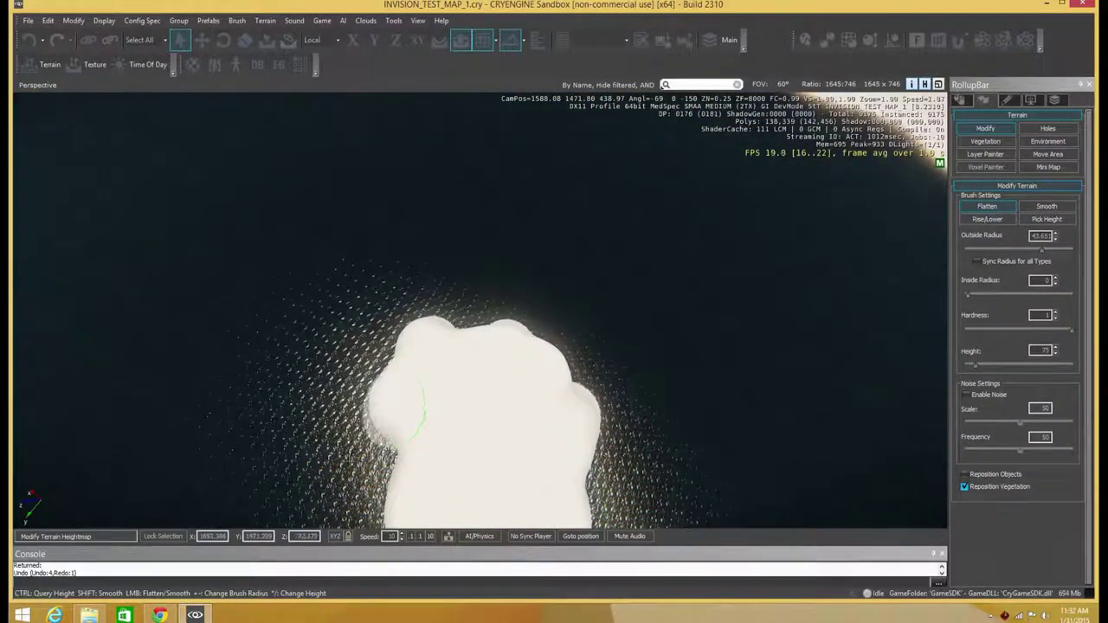
mouse_move(408, 395)
right_down()
mouse_move(385, 389)
mouse_move(487, 366)
mouse_move(433, 358)
mouse_move(395, 378)
mouse_move(409, 362)
mouse_move(389, 376)
mouse_move(366, 332)
right_up()
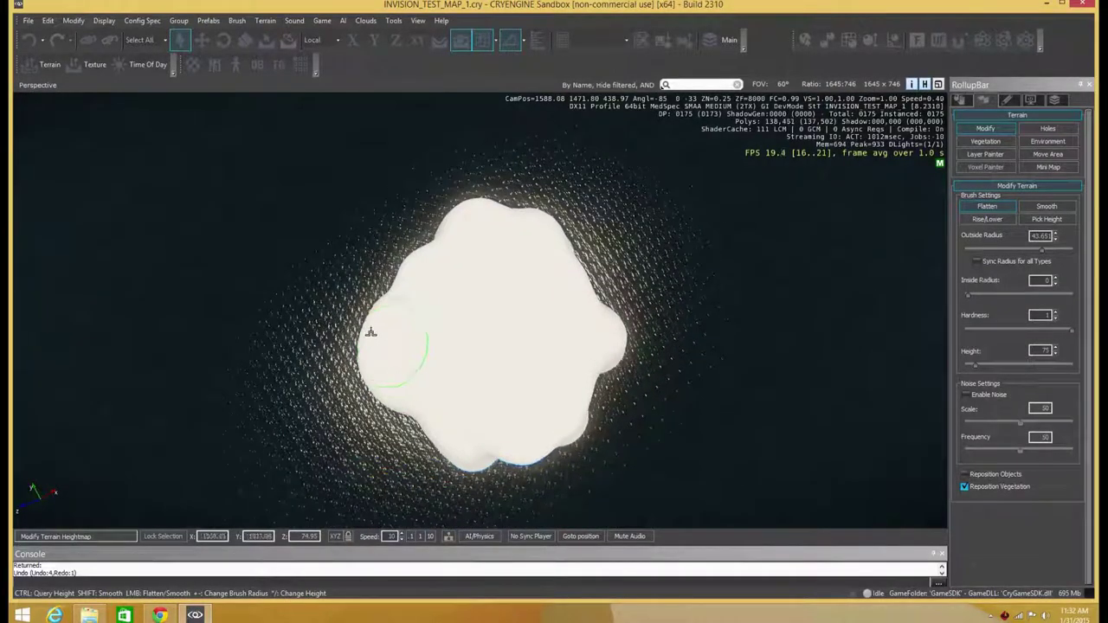
mouse_move(440, 254)
mouse_down()
mouse_move(494, 250)
mouse_move(574, 317)
mouse_move(585, 389)
mouse_move(520, 446)
mouse_move(428, 443)
mouse_move(390, 390)
mouse_move(385, 315)
mouse_up()
mouse_move(411, 272)
mouse_down()
mouse_move(476, 230)
mouse_move(516, 230)
mouse_move(554, 267)
mouse_move(598, 349)
mouse_move(579, 401)
mouse_move(529, 411)
mouse_up()
mouse_move(529, 410)
right_down()
mouse_move(554, 406)
mouse_move(428, 422)
mouse_move(351, 392)
right_up()
key(a)
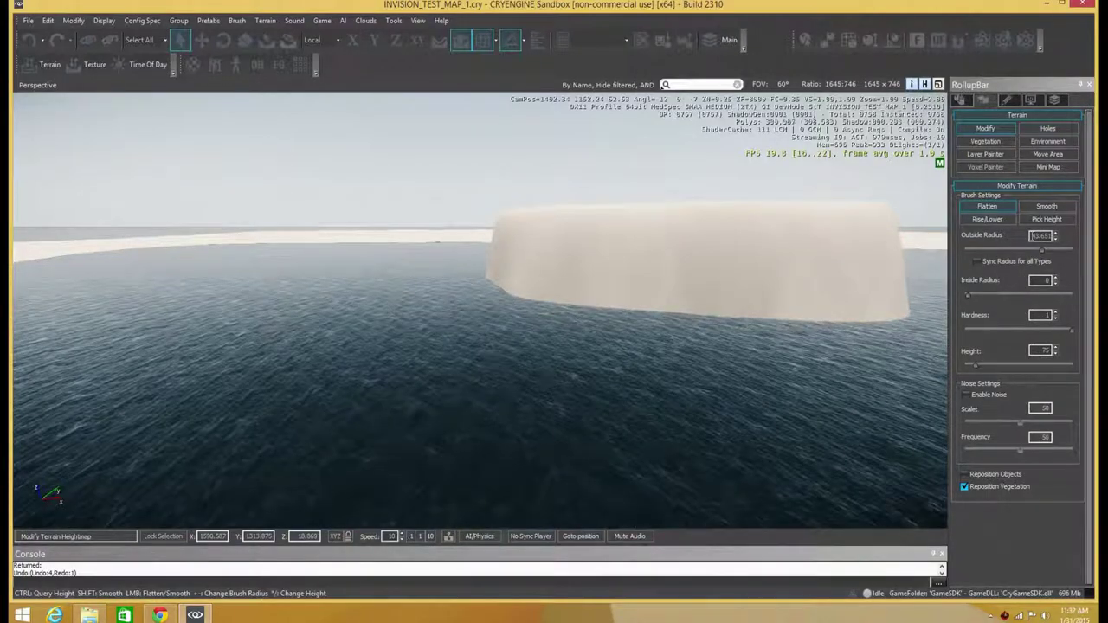
Step: Set the Flatten brush's height to 65
drag(1031, 352, 1093, 352)
key(BackSpace)
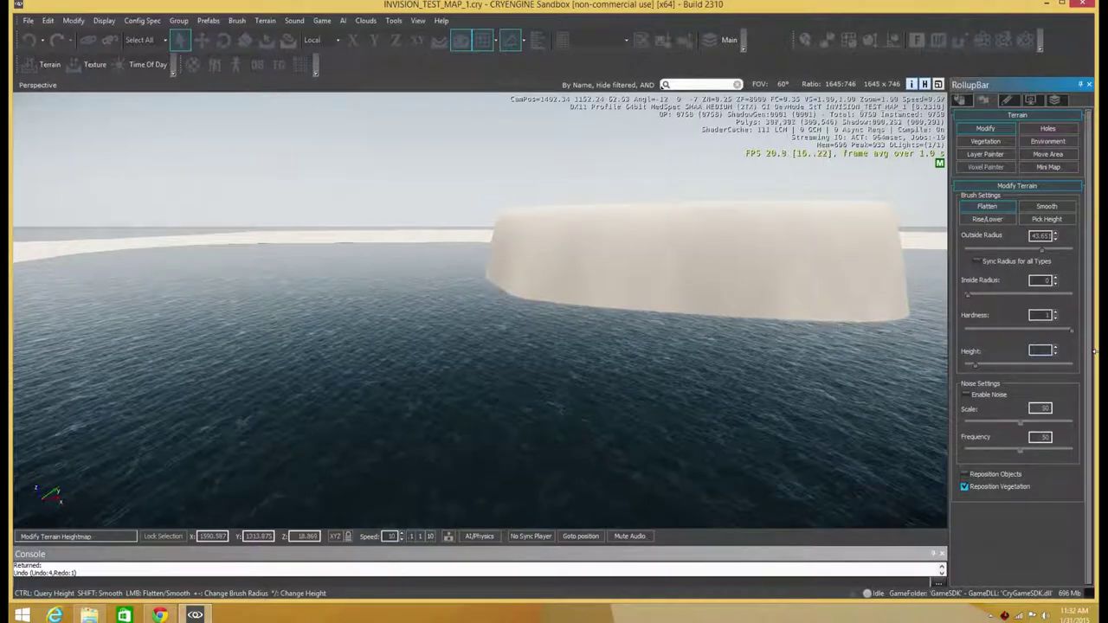
text(65)
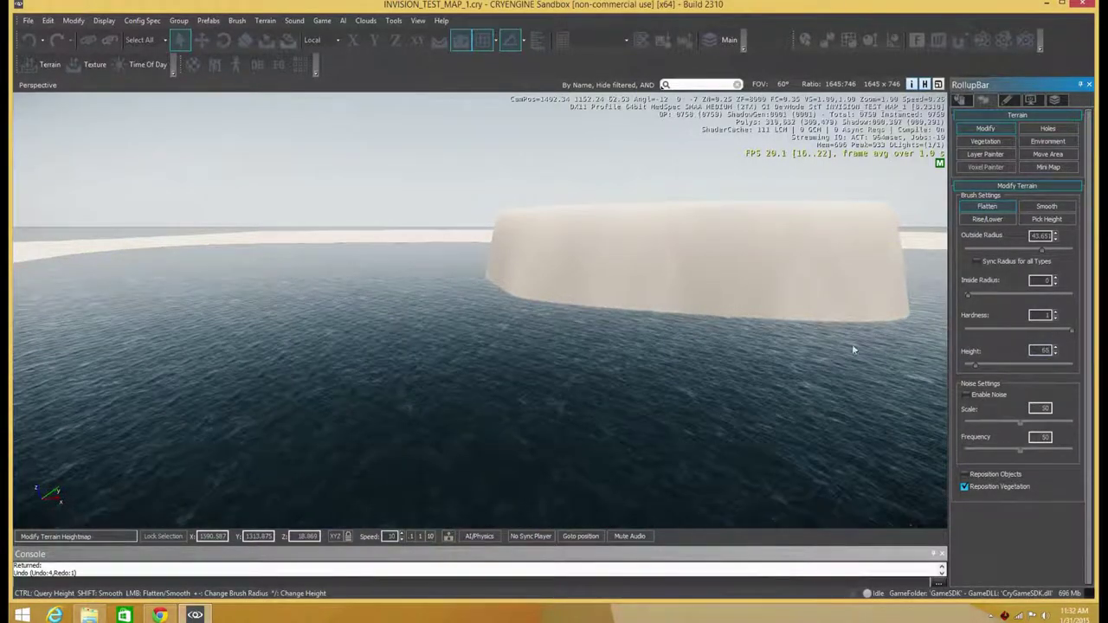
Step: Try a height-65 Flatten stroke in the water beside the plateau and undo it
drag(581, 336, 660, 353)
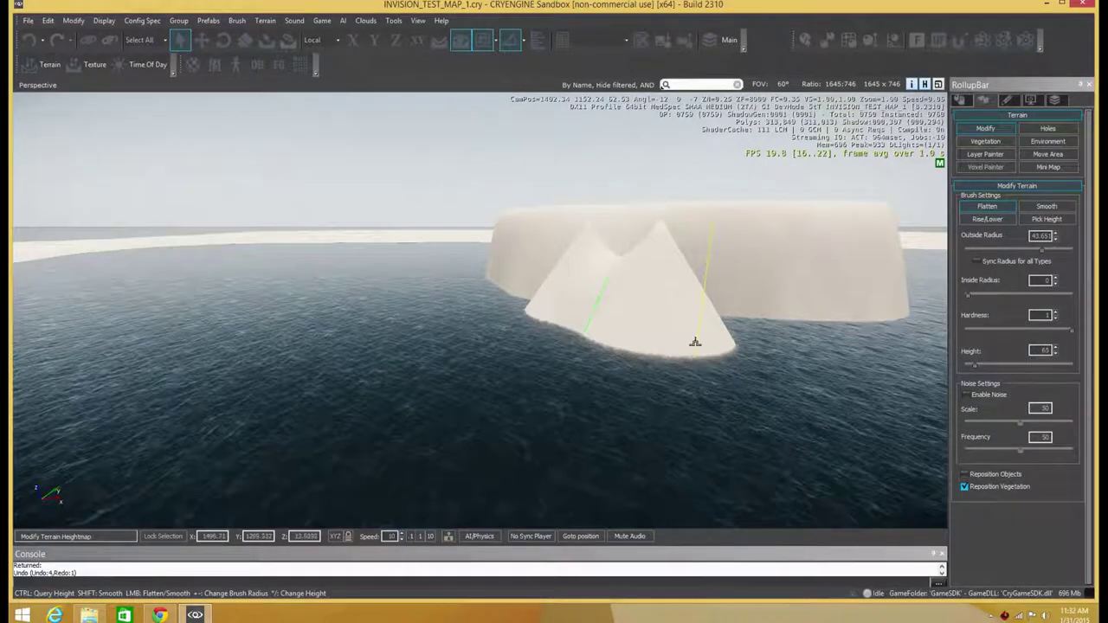
key(ctrl+z)
key(ctrl+z)
key(w)
right_drag(707, 282, 707, 346)
right_drag(584, 216, 566, 228)
key(s)
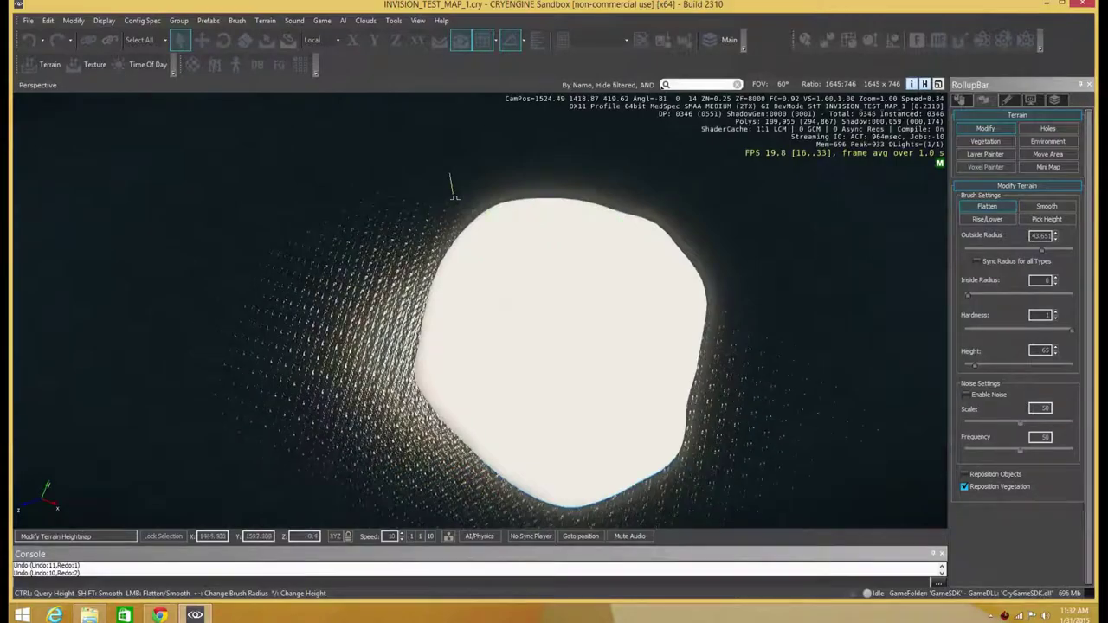
Step: Try raising a lower ledge at height 65 around the plateau's edge with the wide Flatten brush
drag(453, 196, 418, 218)
key(a)
right_drag(447, 213, 536, 187)
key(w)
key(w)
key(s)
key(w)
key(s)
key(a)
drag(567, 186, 561, 264)
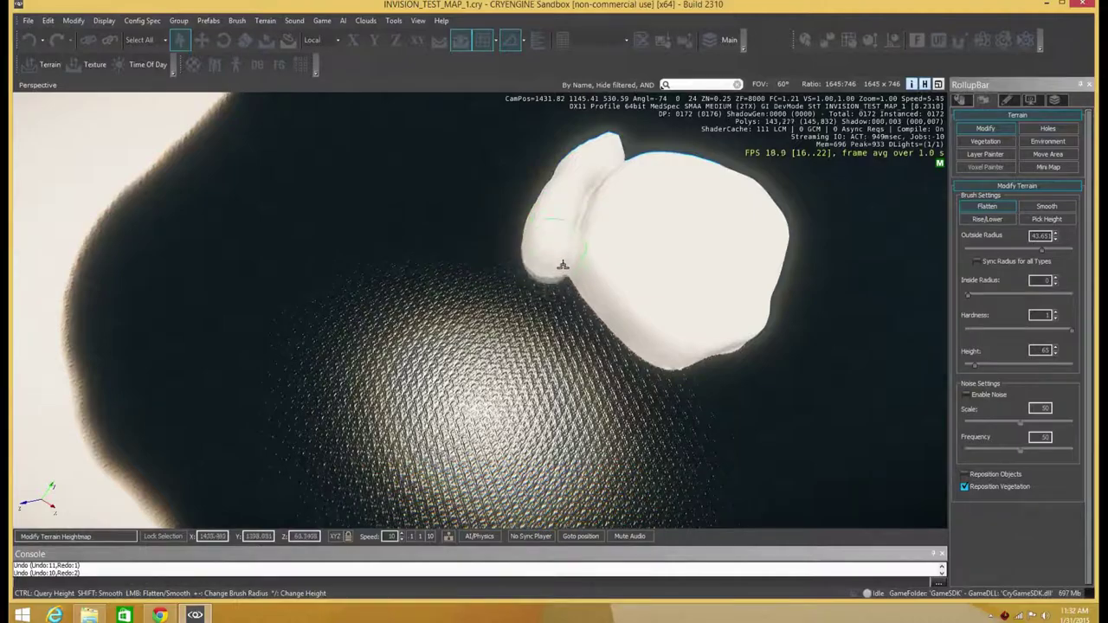
Step: Try continuing the height-65 ledge around the next side of the plateau
drag(710, 358, 724, 352)
key(d)
mouse_move(724, 351)
right_down()
mouse_move(794, 314)
mouse_move(736, 361)
mouse_move(547, 364)
mouse_move(761, 336)
mouse_move(733, 342)
right_up()
key(w)
key(d)
key(w)
key(s)
key(a)
mouse_move(741, 329)
mouse_down()
mouse_move(813, 326)
mouse_move(807, 347)
mouse_up()
Step: Try completing the height-65 ledge on the plateau's far side, and undo the ledge strokes
right_drag(807, 347, 732, 284)
key(w)
key(d)
key(s)
key(w)
right_click(729, 50)
click(682, 166)
right_drag(668, 173, 632, 251)
key(s)
key(s)
right_drag(633, 185, 658, 201)
key(ctrl)
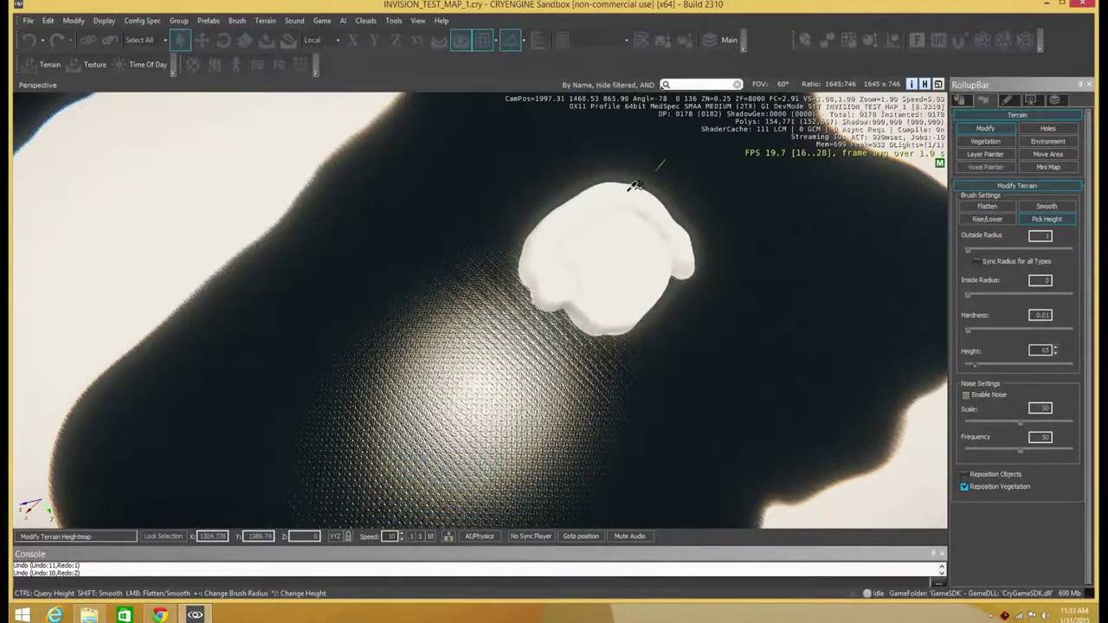
click(676, 211)
key(ctrl+z)
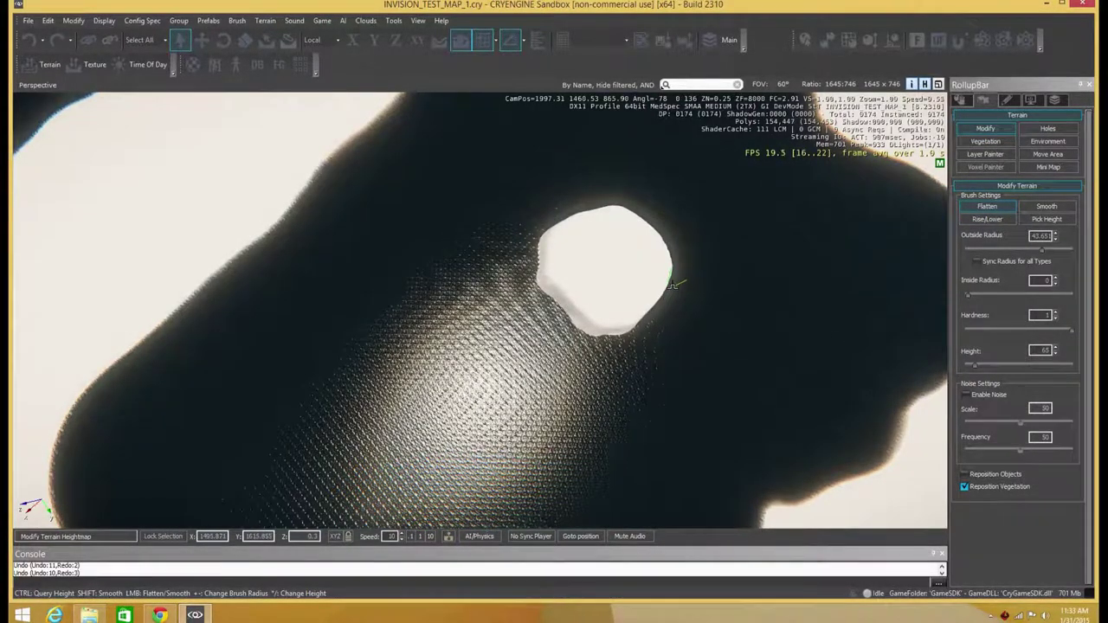
Step: Set the outside radius to about 13.8 and build a height-65 ledge along one side of the plateau, undoing stray strokes
drag(1031, 248, 1019, 248)
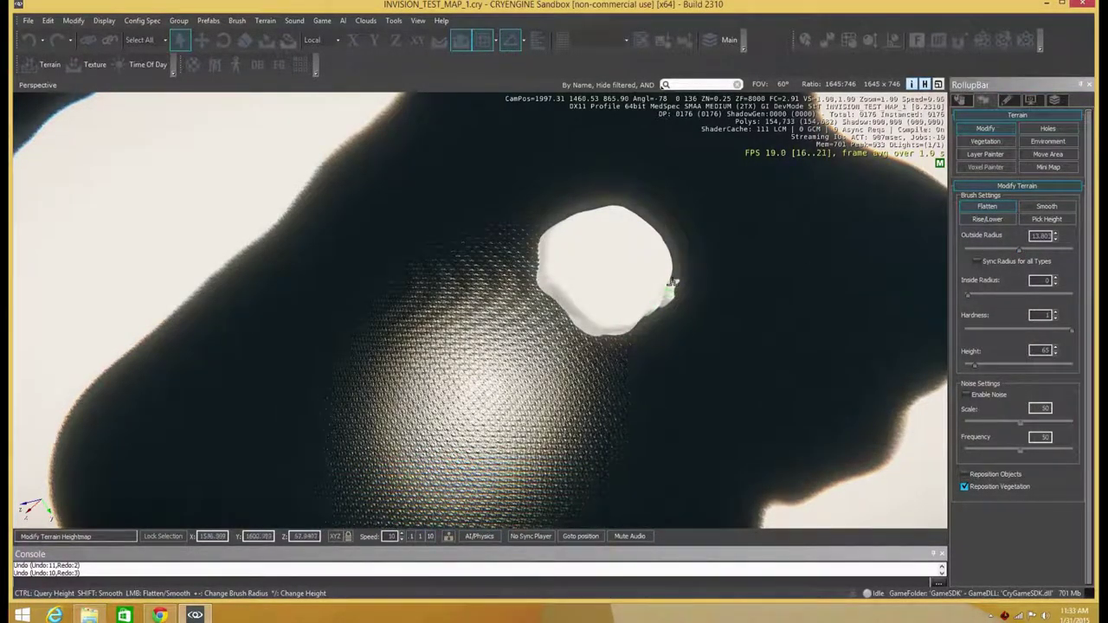
key(w)
key(d)
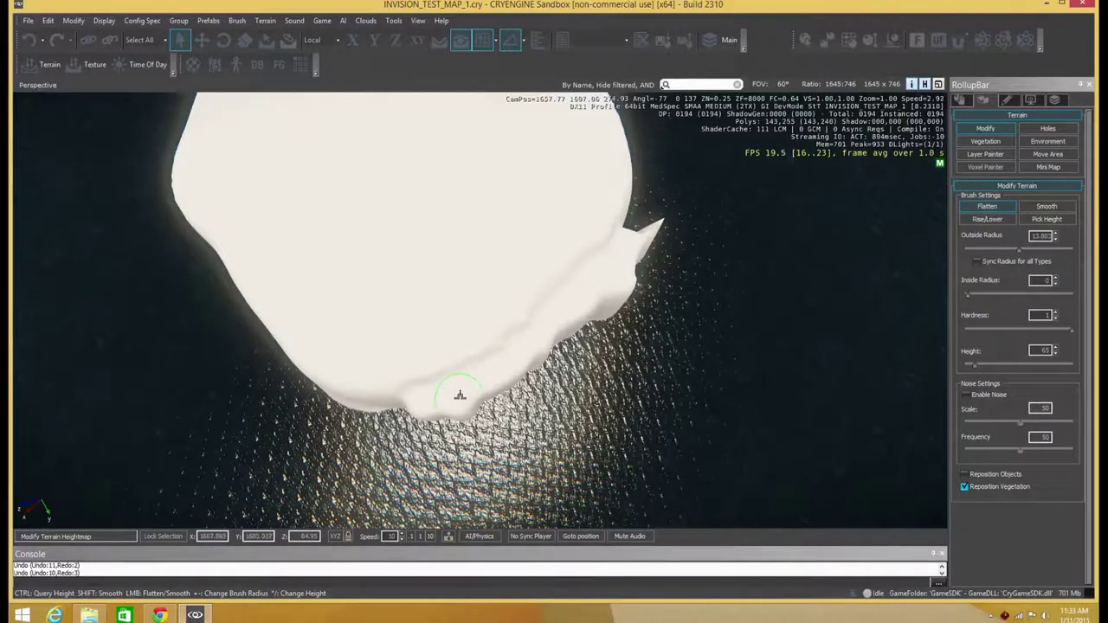
key(ctrl)
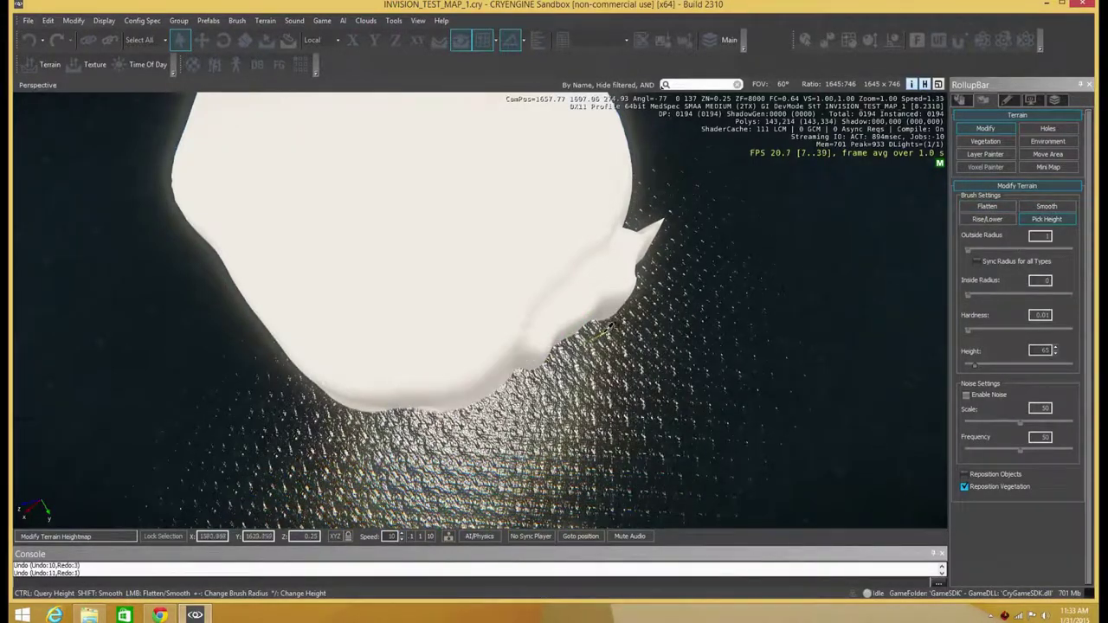
key(ctrl)
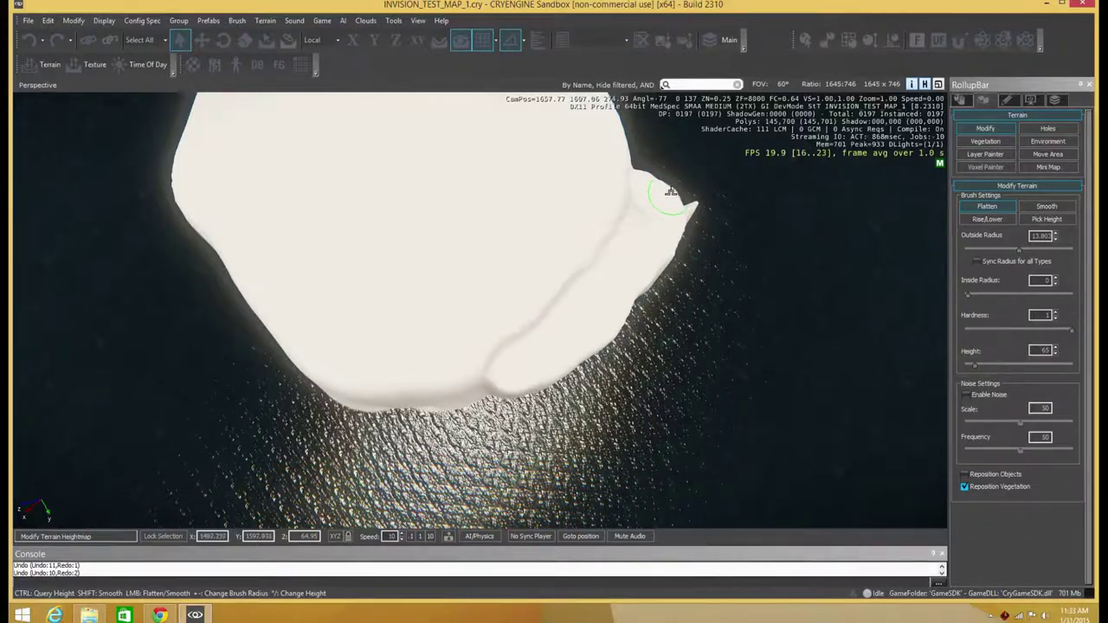
drag(672, 180, 642, 169)
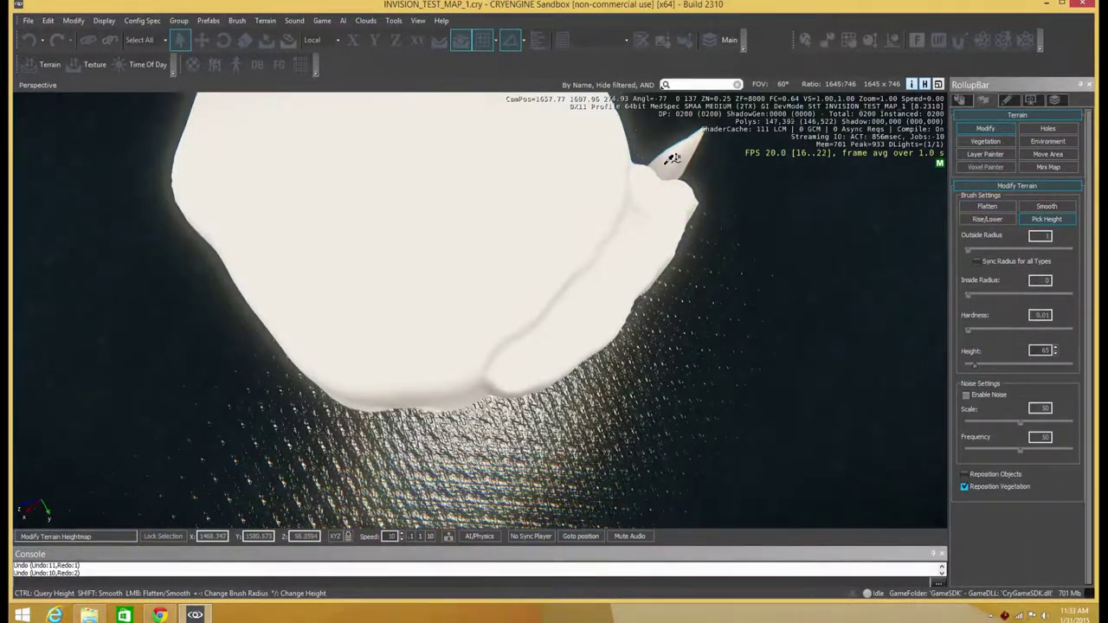
key(ctrl+z)
Step: Try Flatten strokes at height 65 where the ledge meets the plateau, and undo the last stroke
key(d)
key(w)
key(w)
key(d)
right_drag(554, 381, 483, 227)
key(w)
right_drag(444, 446, 366, 401)
drag(357, 402, 224, 306)
drag(156, 264, 254, 250)
key(ctrl)
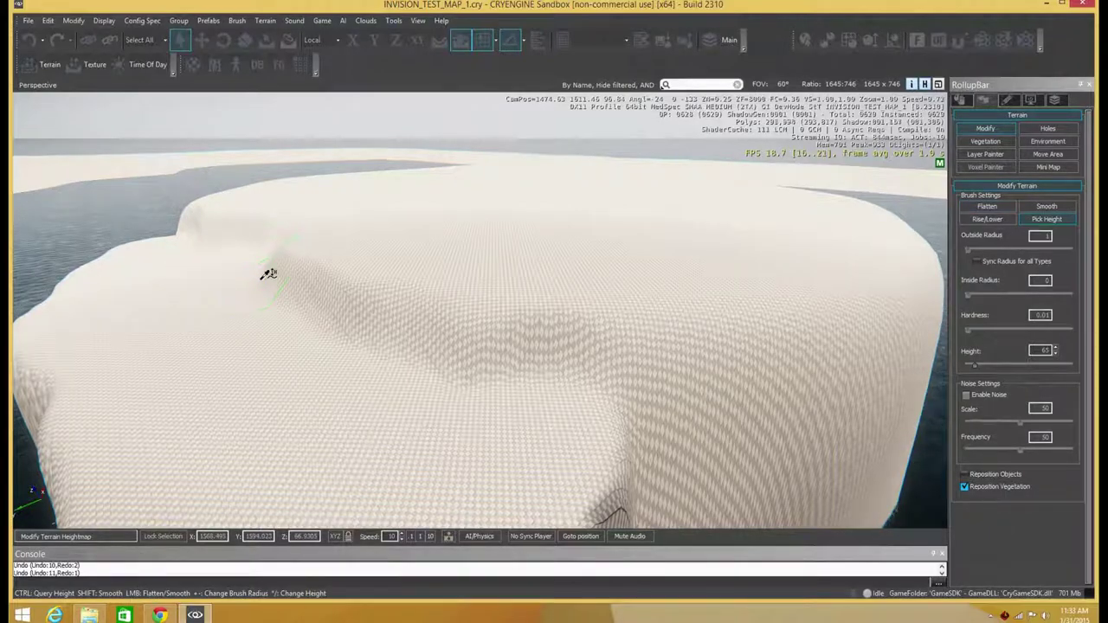
key(ctrl+z)
Step: Flatten the inner part of the ledge along the plateau wall at height 65, undoing the stray stroke
drag(256, 269, 391, 322)
key(a)
mouse_move(350, 318)
ctrl+right_down()
mouse_move(368, 296)
mouse_move(441, 318)
mouse_move(536, 320)
ctrl+right_up()
key(ctrl+z)
key(a)
key(s)
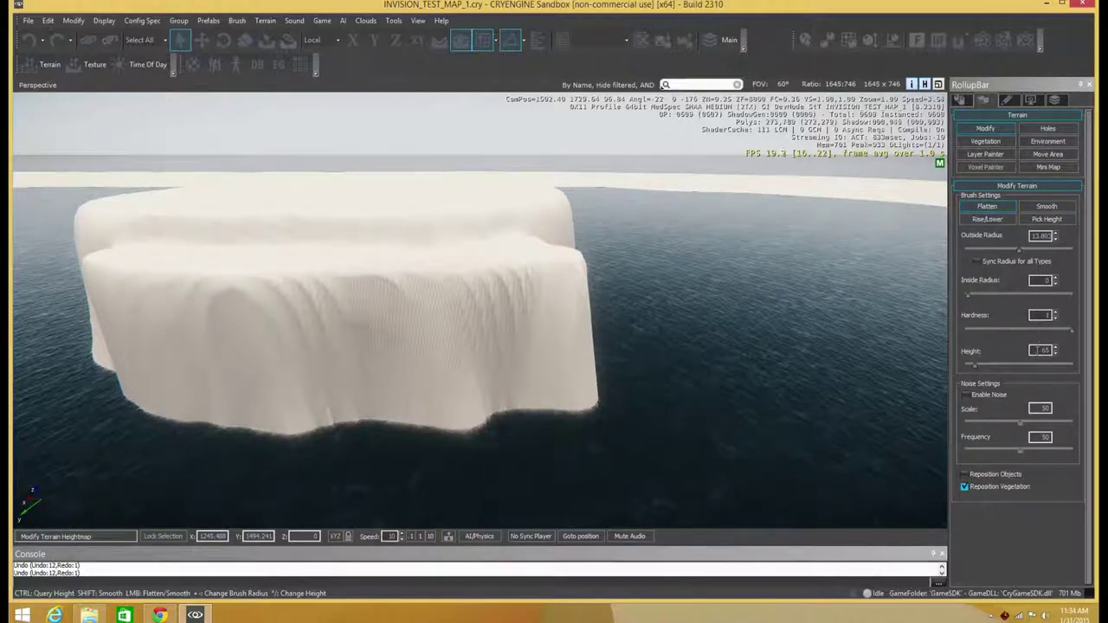
Step: Set the Flatten height to 55 and the camera speed to 1, and start a lower ledge beside the height-65 one
drag(1037, 349, 1071, 350)
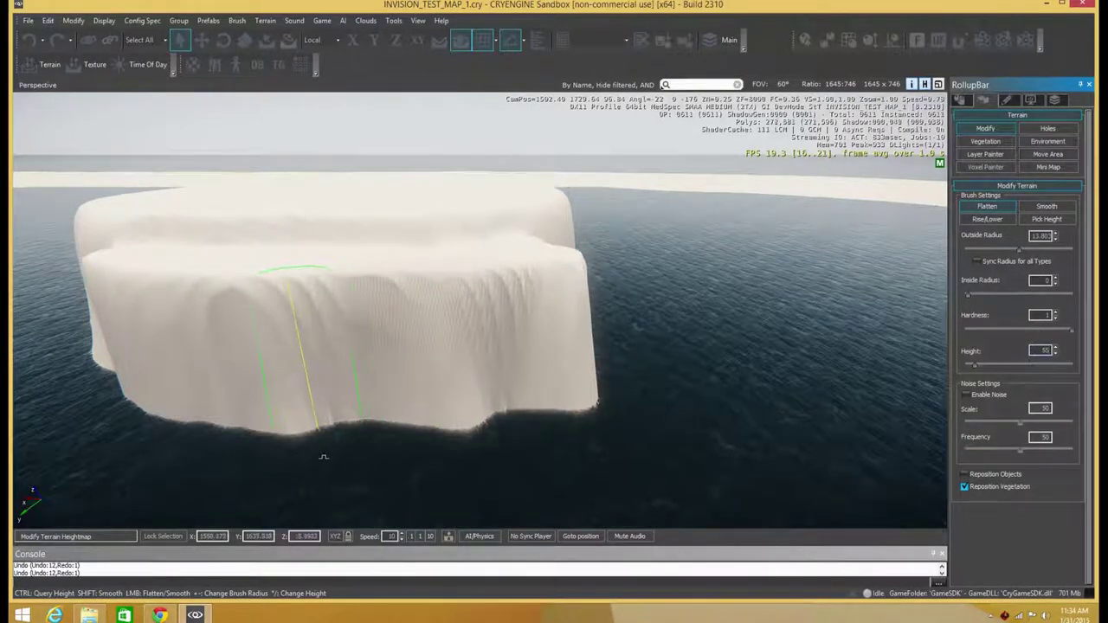
drag(543, 467, 541, 465)
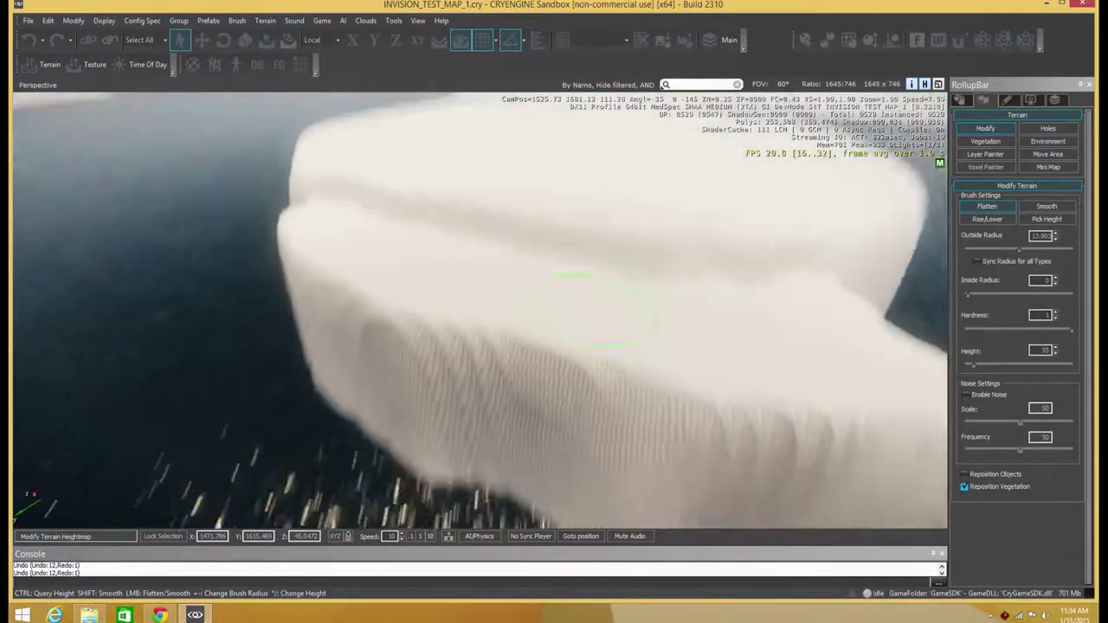
right_drag(604, 310, 604, 372)
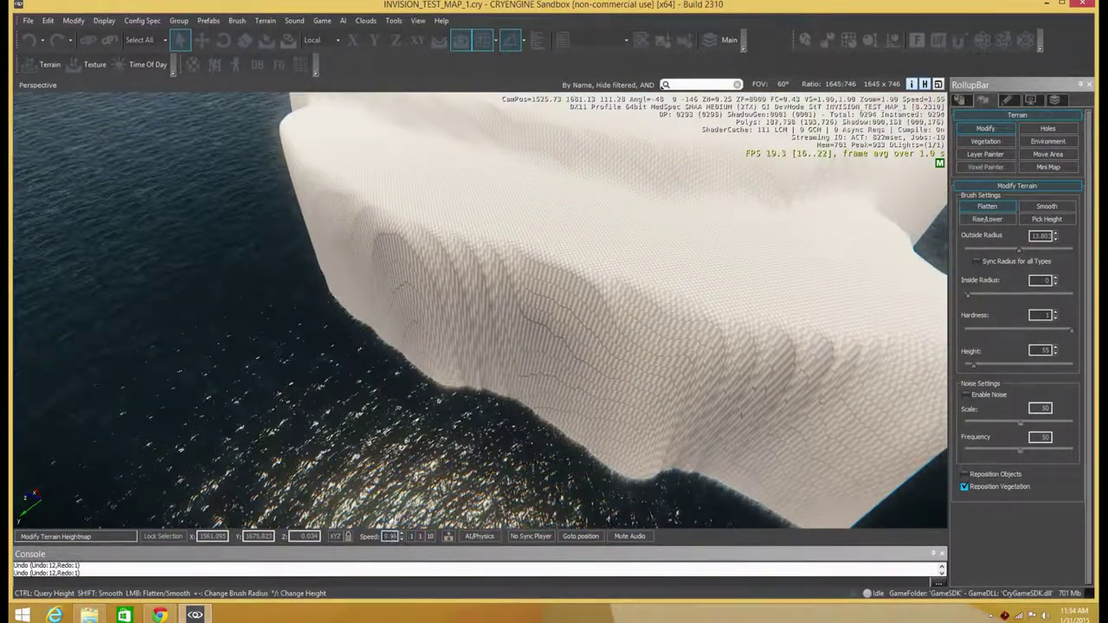
right_drag(429, 340, 264, 432)
key(d)
key(s)
right_drag(518, 358, 522, 372)
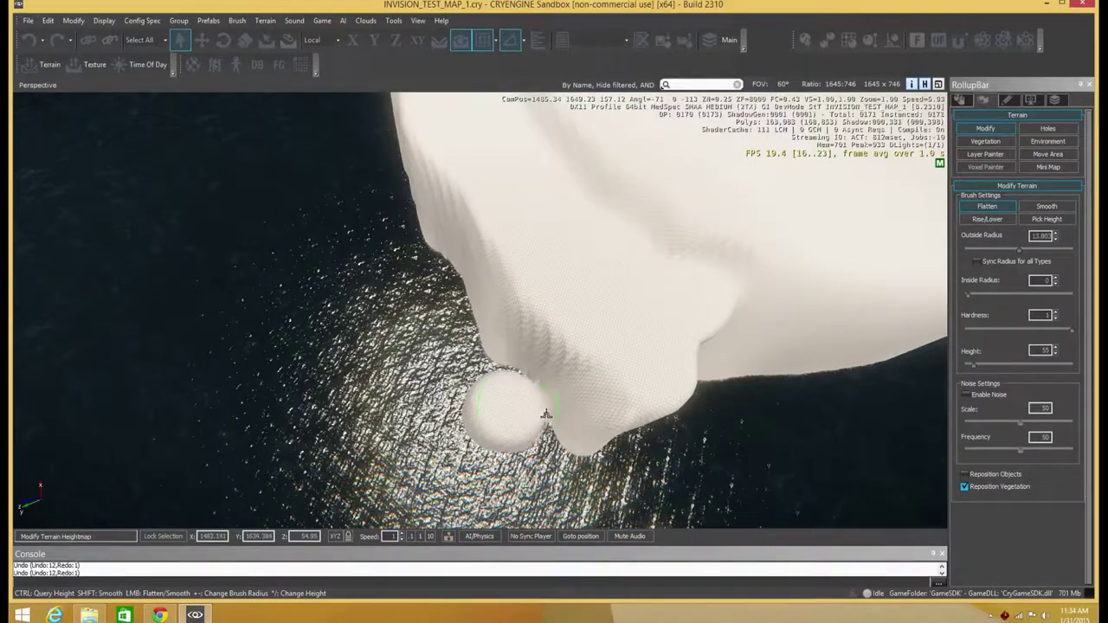
Step: Extend the height-55 ledge along the outer wall of the height-65 ledge
mouse_move(490, 363)
mouse_down()
mouse_move(464, 281)
mouse_move(427, 223)
mouse_move(553, 380)
mouse_up()
key(a)
right_drag(571, 400, 538, 313)
key(w)
key(a)
key(s)
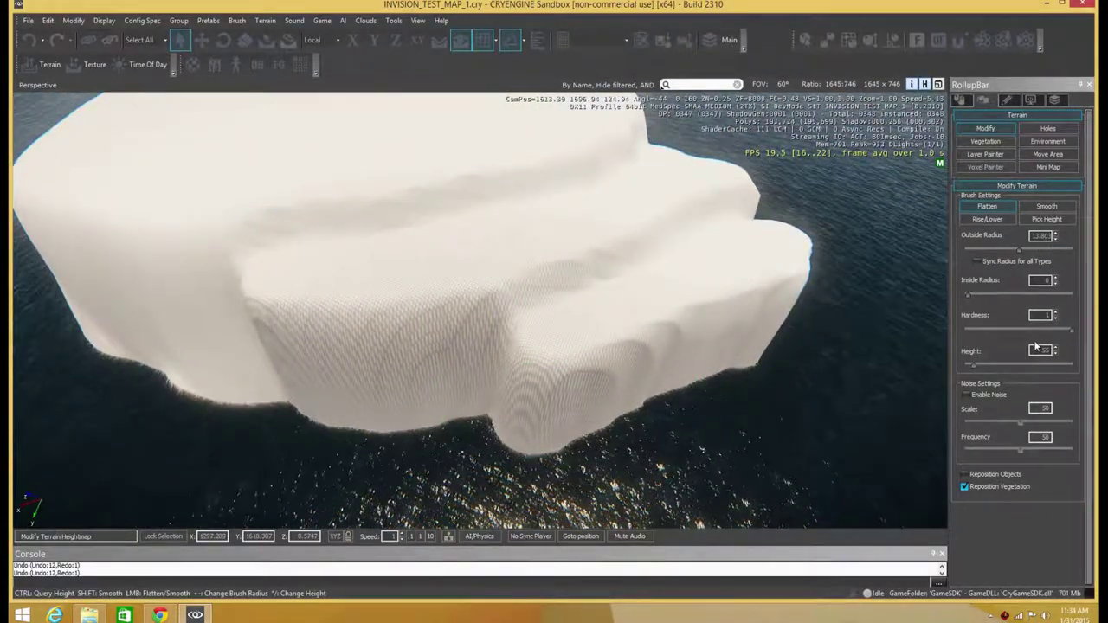
Step: Try raising a third terrace at Flatten height 45 in front of the two ledges
double_click(1038, 351)
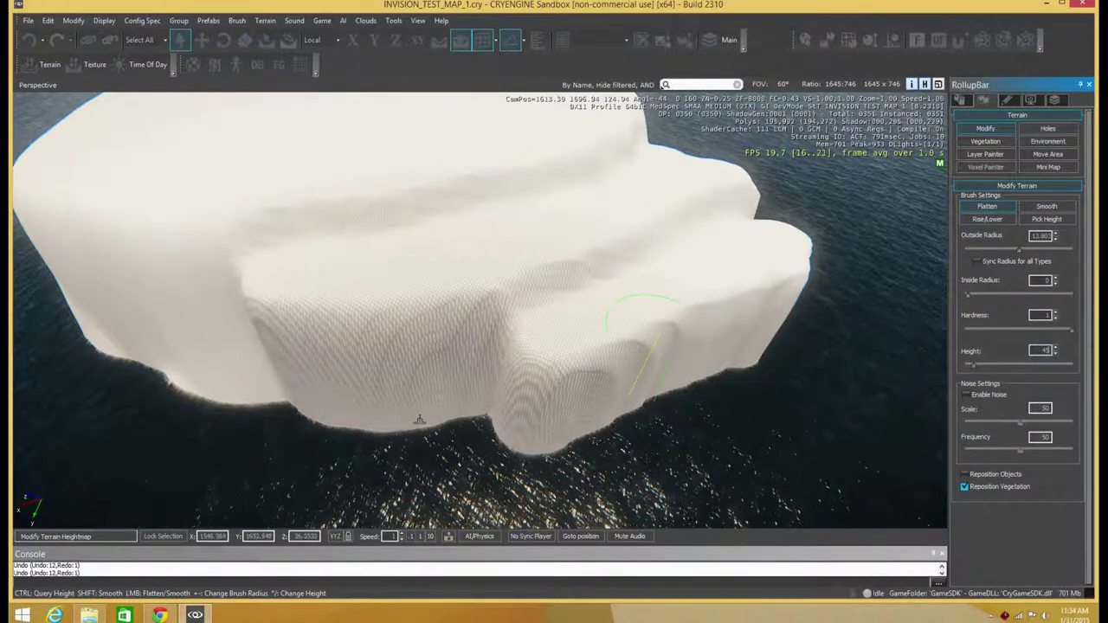
drag(462, 476, 431, 478)
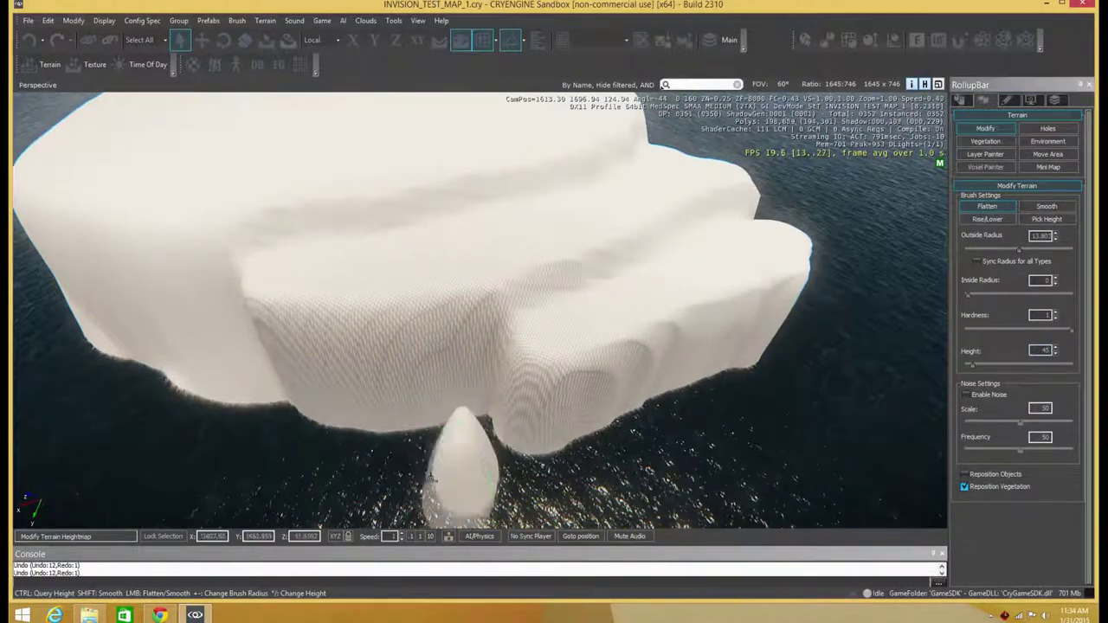
drag(470, 401, 360, 399)
mouse_move(459, 386)
mouse_down()
mouse_move(489, 407)
mouse_move(479, 369)
mouse_move(515, 414)
mouse_up()
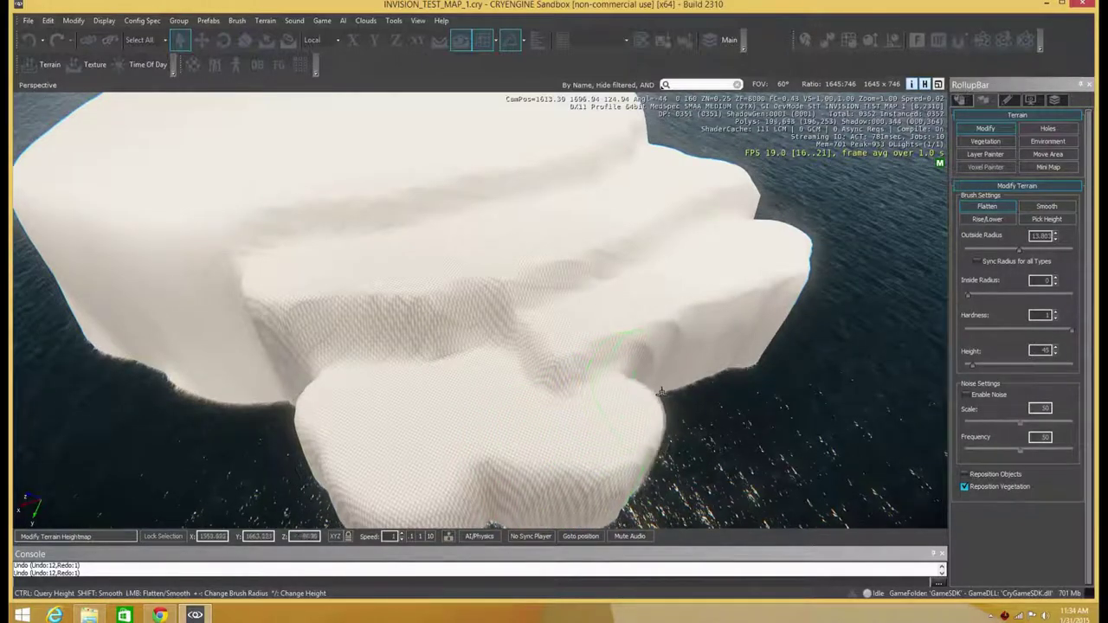
mouse_move(745, 346)
mouse_down()
mouse_move(774, 342)
mouse_move(796, 302)
mouse_move(771, 329)
mouse_move(819, 291)
mouse_move(814, 309)
mouse_up()
Step: Undo the height-45 terrace and the height-55 ledge, leaving the plateau with its height-65 ledge
key(ctrl+z)
key(ctrl+z)
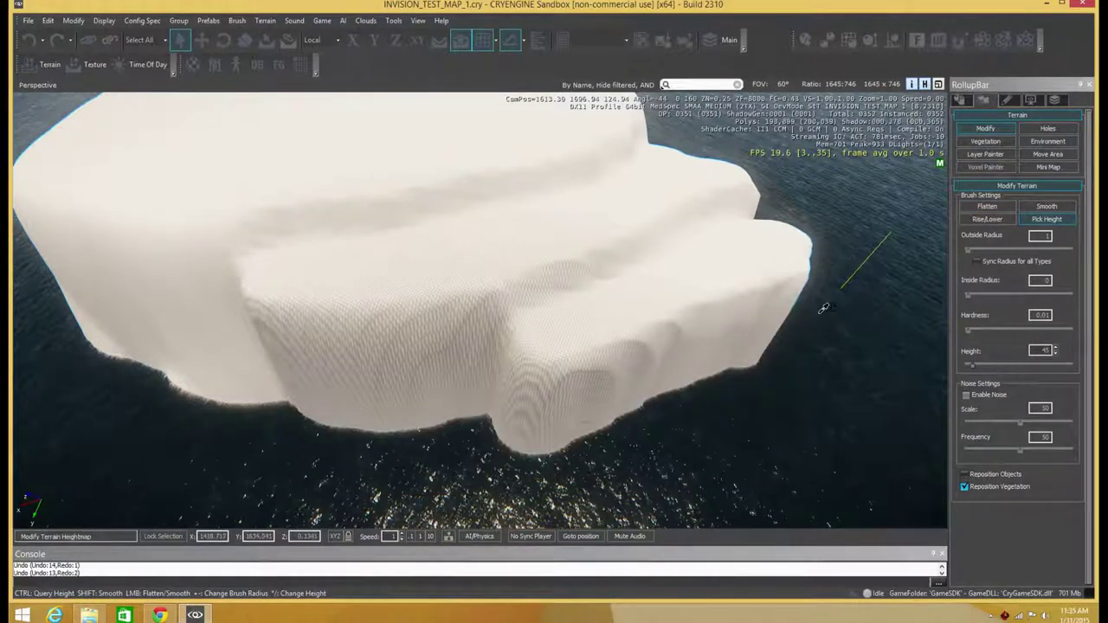
key(ctrl+z)
key(shift)
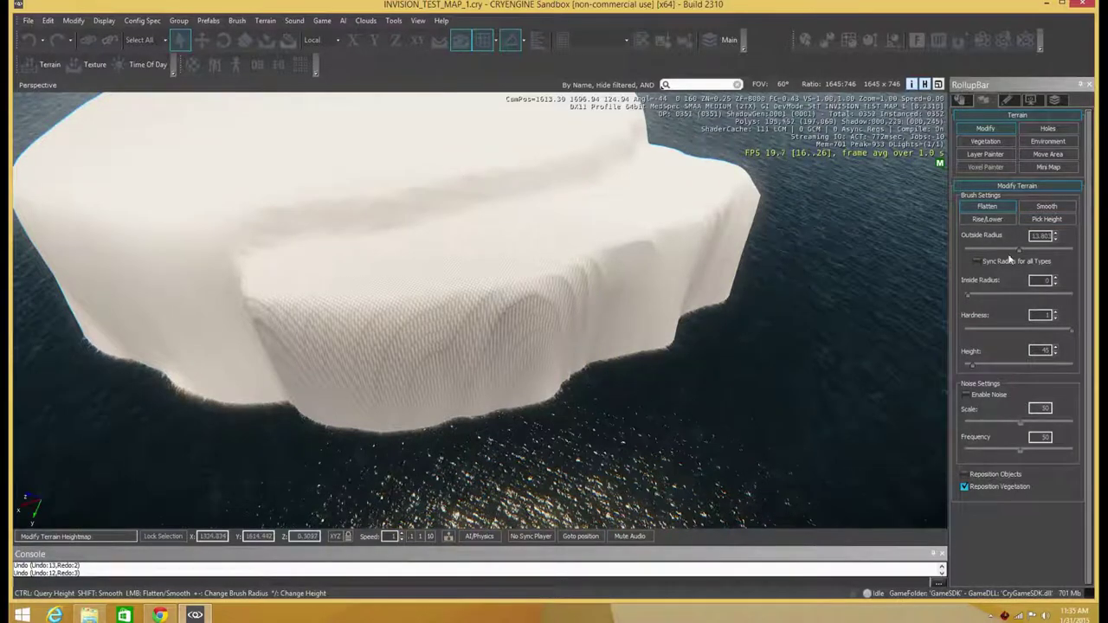
Step: Set the Flatten height to 55 and rebuild the lower ledge along the height-65 ledge, undoing the spiky stroke
double_click(1039, 350)
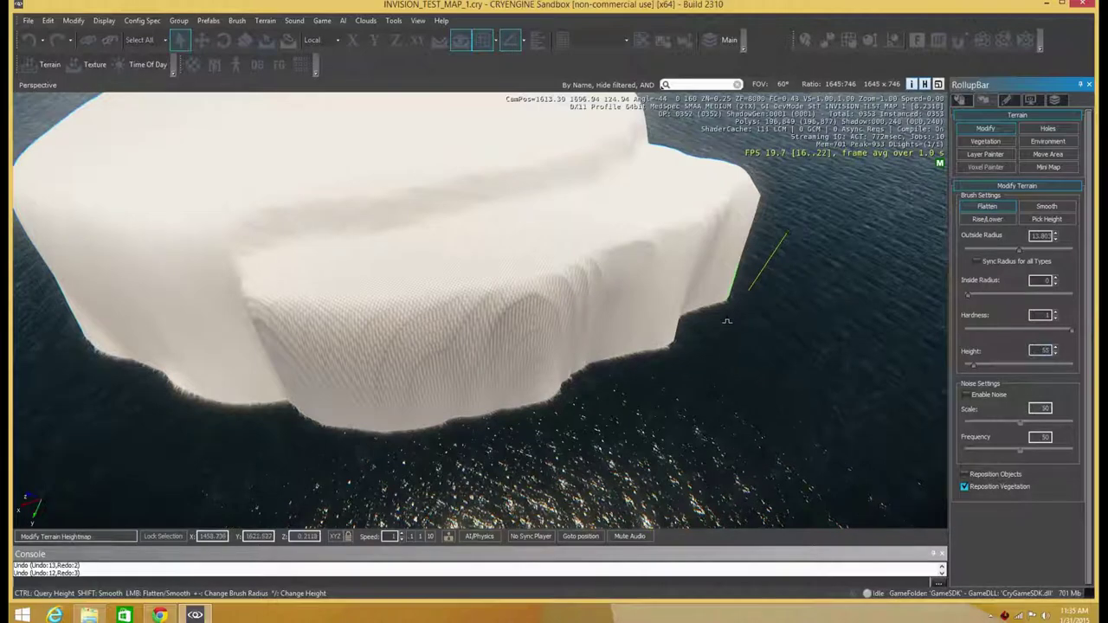
drag(727, 322, 679, 344)
mouse_move(576, 333)
mouse_down()
mouse_move(625, 285)
mouse_move(728, 251)
mouse_up()
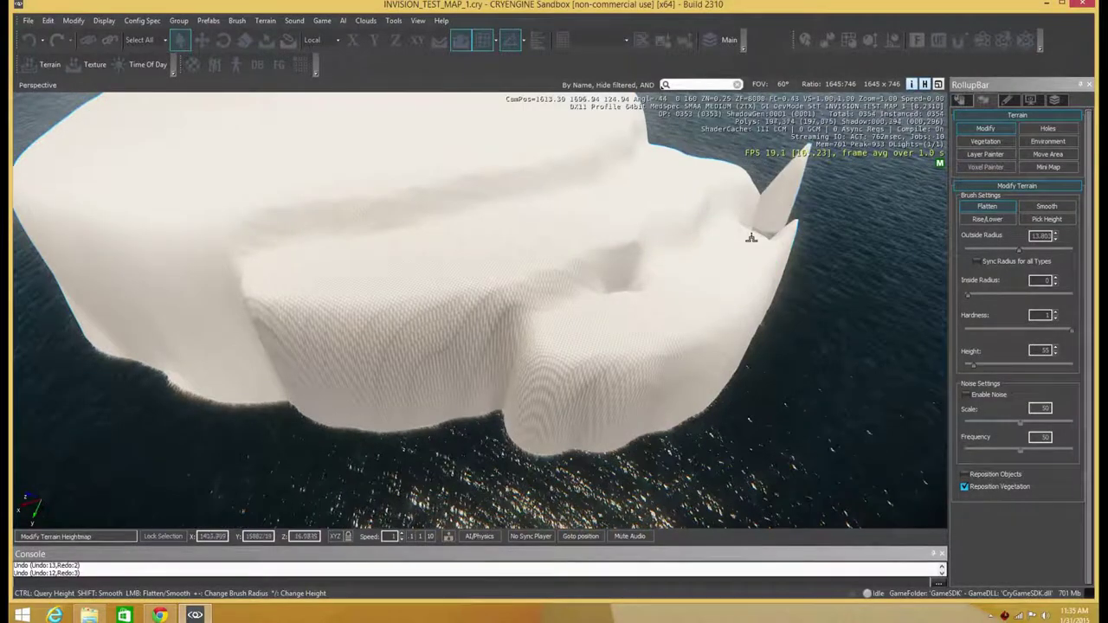
key(d)
right_drag(800, 227, 794, 283)
key(ctrl)
key(d)
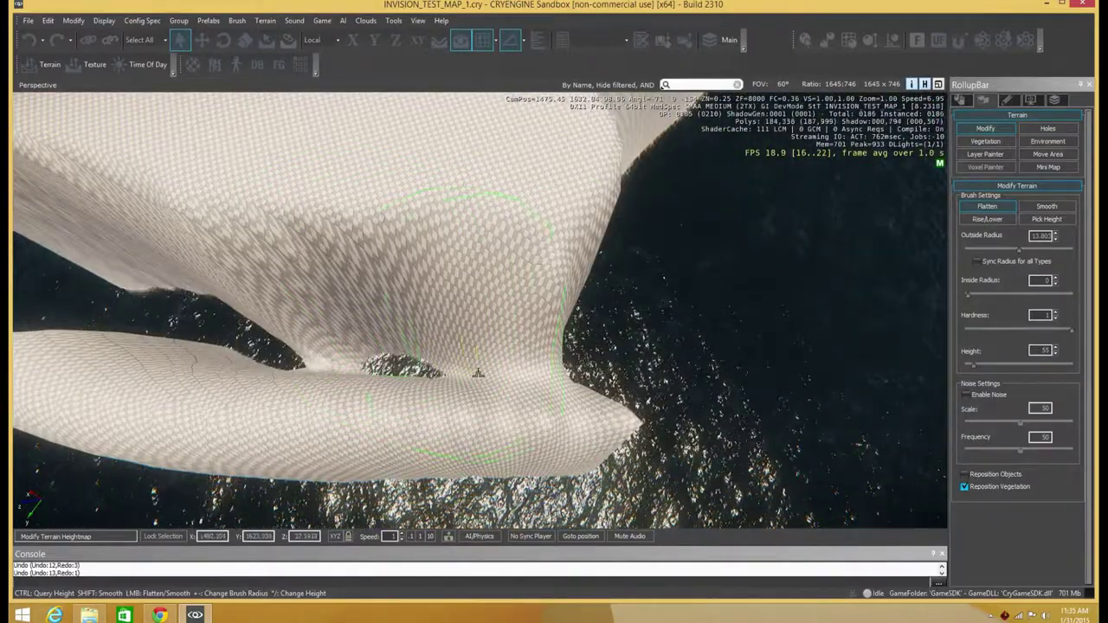
Step: Fill the gap behind the height-55 ledge with the Flatten brush and widen its end around the height-65 ledge
click(473, 369)
mouse_move(473, 369)
mouse_down()
mouse_move(337, 346)
mouse_move(385, 336)
mouse_up()
key(a)
middle_drag(386, 336, 700, 217)
right_drag(700, 217, 553, 335)
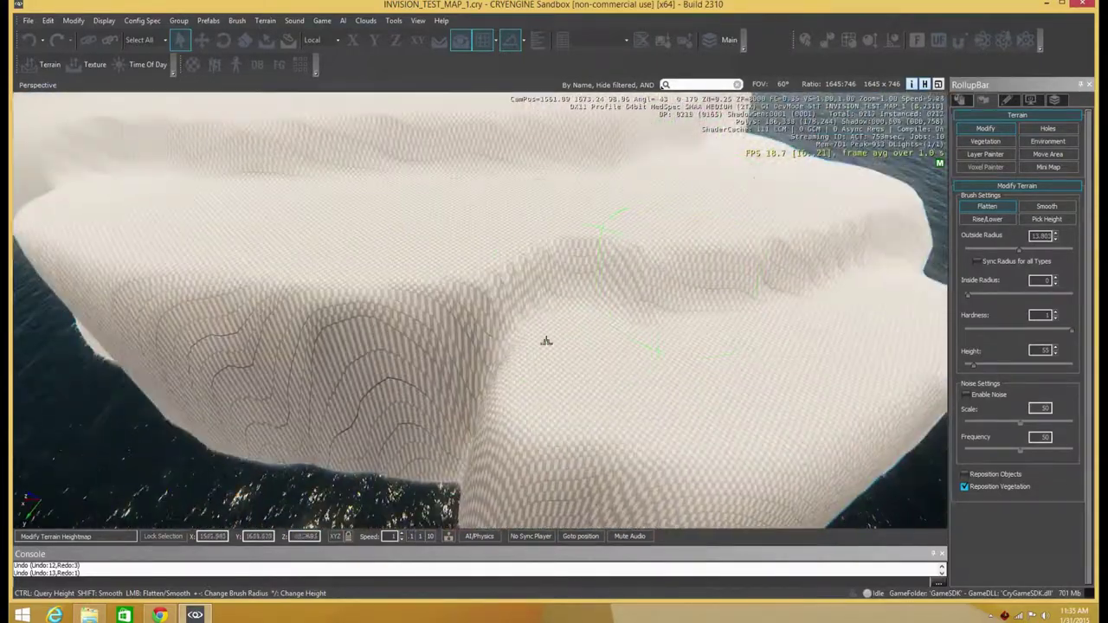
drag(459, 441, 381, 464)
drag(443, 395, 352, 406)
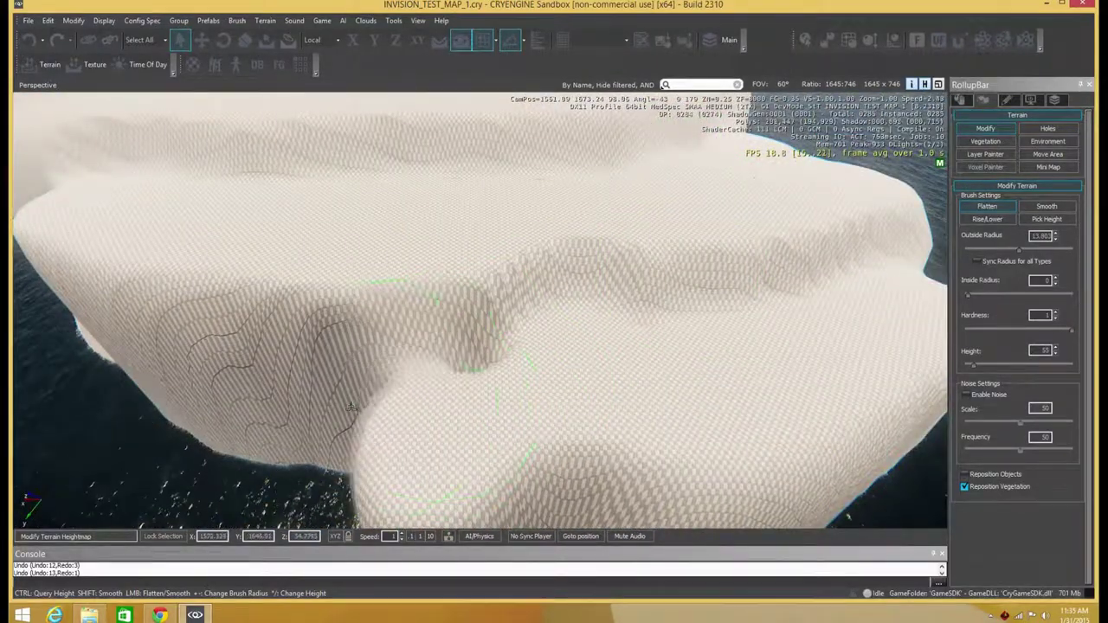
drag(422, 384, 534, 366)
Step: Extend the height-55 ledge with the Flatten brush along the remaining front of the height-65 ledge
key(a)
key(d)
right_drag(534, 415, 492, 351)
key(d)
key(s)
key(d)
mouse_move(466, 341)
mouse_down()
mouse_move(574, 299)
mouse_move(615, 255)
mouse_move(761, 253)
mouse_up()
key(d)
mouse_move(762, 253)
right_down()
mouse_move(783, 217)
mouse_move(831, 212)
mouse_move(753, 208)
right_up()
key(a)
right_drag(702, 284, 729, 252)
right_drag(615, 305, 604, 296)
right_drag(665, 352, 630, 310)
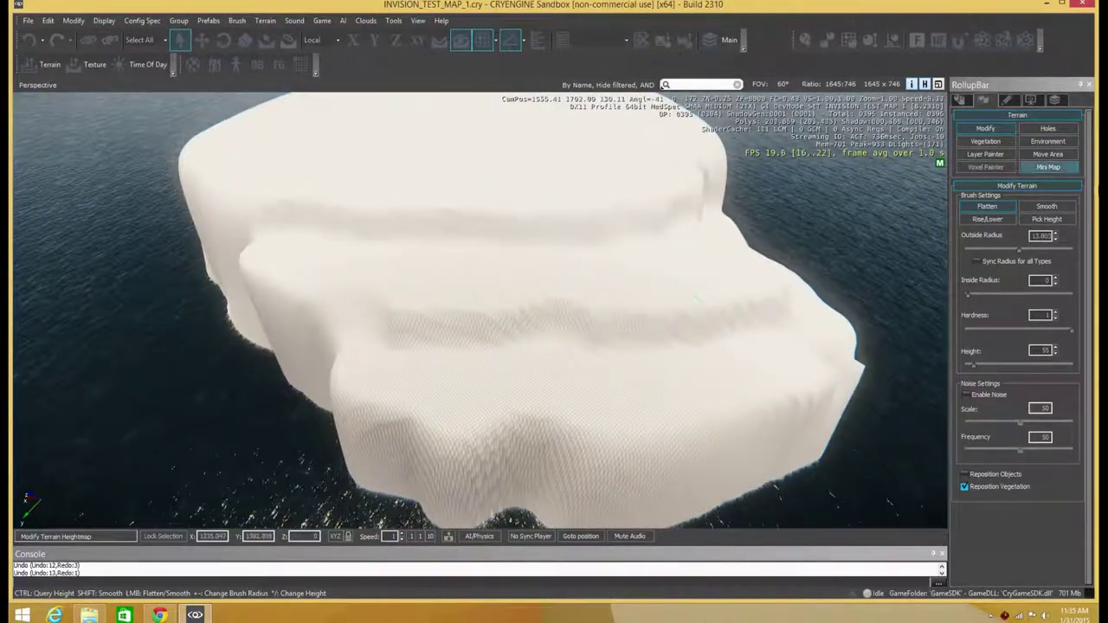
Step: Smooth the step between the two ledges and the lower ledge's outer face using the Smooth brush at hardness 1
click(1067, 206)
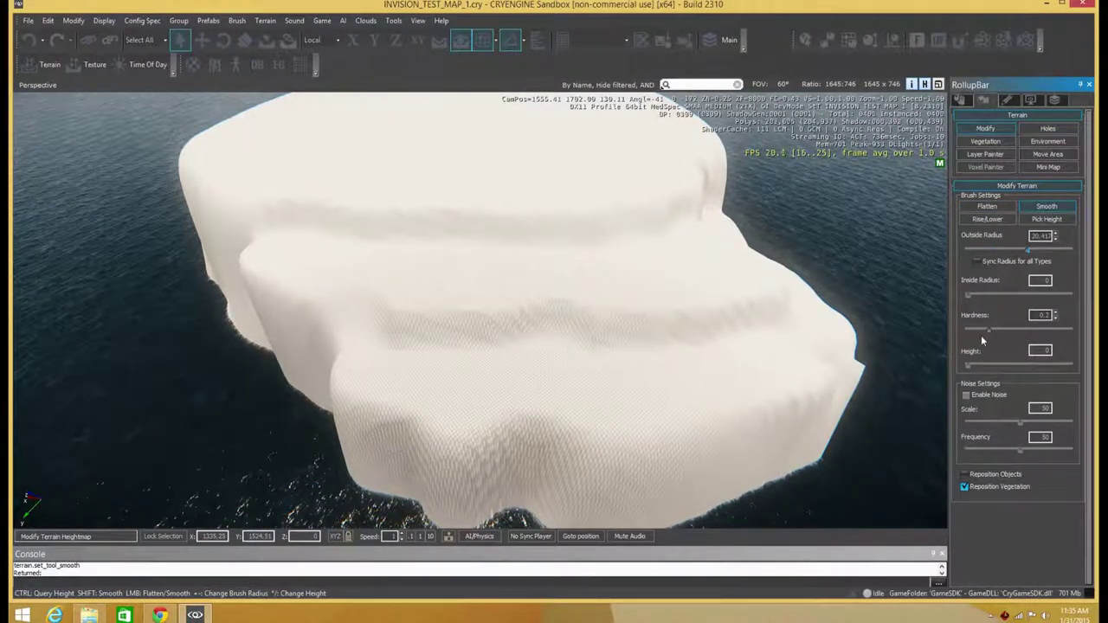
mouse_move(673, 316)
mouse_down()
mouse_move(425, 321)
mouse_move(494, 322)
mouse_up()
mouse_move(718, 328)
mouse_down()
mouse_move(820, 317)
mouse_move(774, 253)
mouse_up()
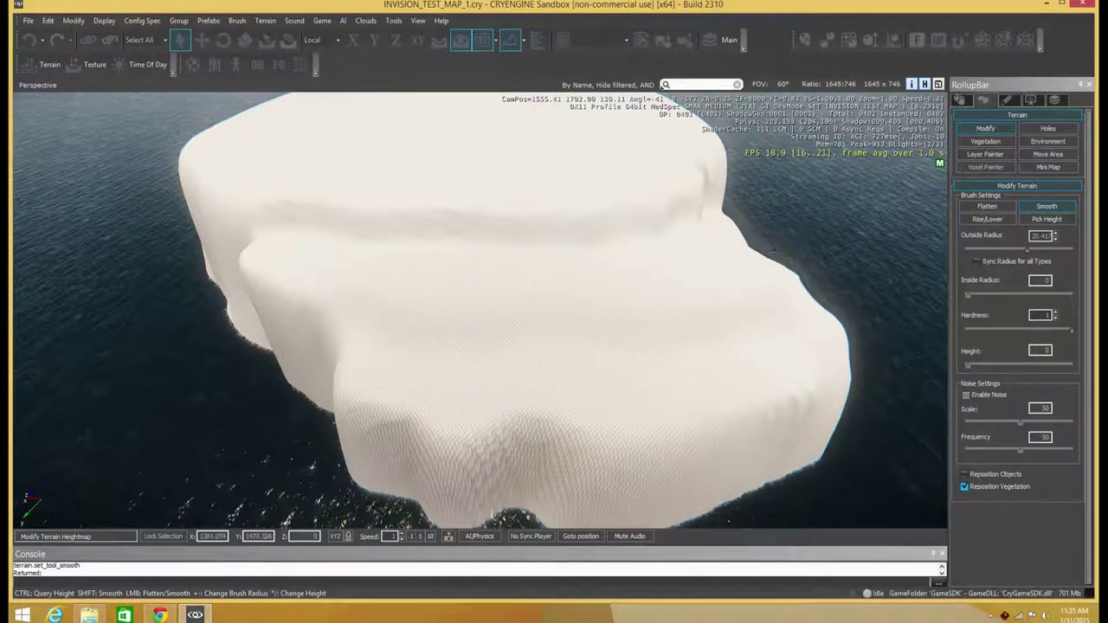
drag(819, 352, 751, 425)
mouse_move(633, 454)
mouse_down()
mouse_move(403, 445)
mouse_move(342, 312)
mouse_move(456, 443)
mouse_move(598, 449)
mouse_up()
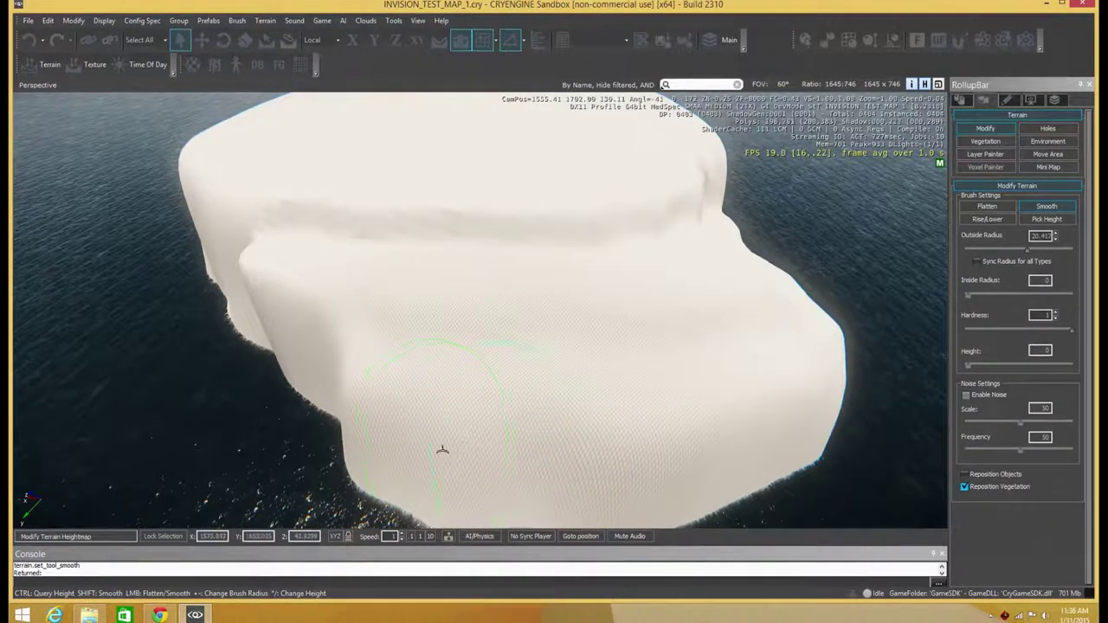
Step: Smooth the remaining hard creases between the plateau top and its ledges into a continuous slope
key(w)
right_drag(542, 440, 543, 440)
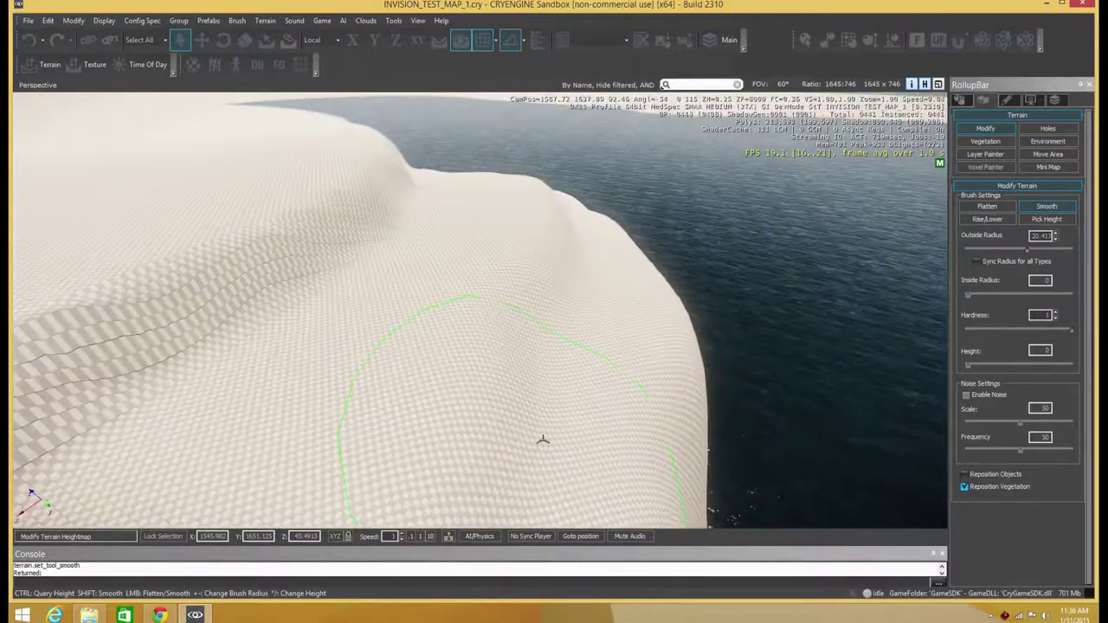
mouse_move(422, 377)
mouse_down()
mouse_move(312, 230)
mouse_move(380, 164)
mouse_up()
right_drag(184, 285, 184, 286)
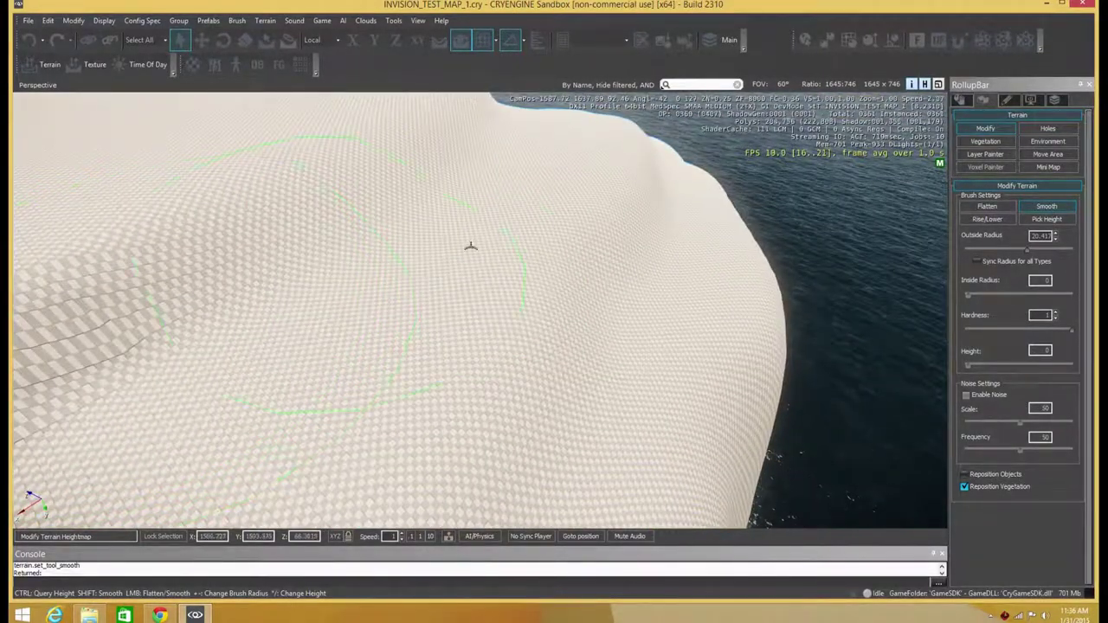
mouse_move(215, 275)
mouse_down()
mouse_move(234, 324)
mouse_move(144, 302)
mouse_move(138, 289)
mouse_move(305, 313)
mouse_up()
mouse_move(388, 326)
mouse_down()
mouse_move(324, 307)
mouse_move(661, 280)
mouse_move(659, 253)
mouse_up()
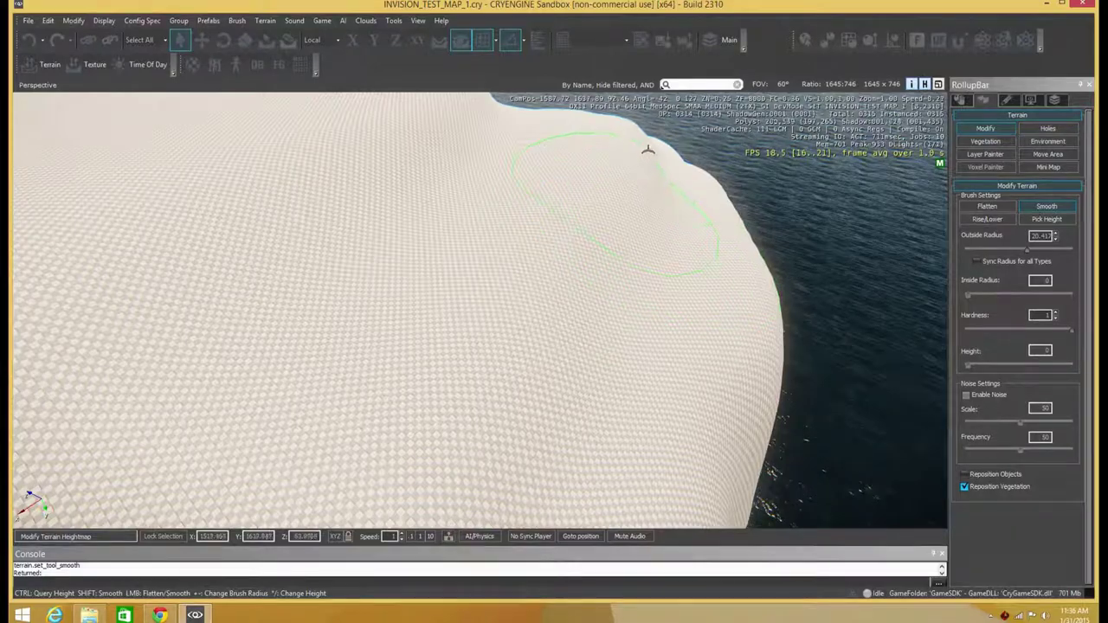
Step: Smooth the side ends of the ledges and the steep walls beneath them on the other side of the plateau
key(d)
right_drag(629, 165, 467, 126)
right_drag(623, 233, 579, 222)
mouse_move(579, 222)
mouse_down()
mouse_move(561, 255)
mouse_move(565, 333)
mouse_move(502, 435)
mouse_move(661, 343)
mouse_move(736, 240)
mouse_move(637, 296)
mouse_move(554, 380)
mouse_move(514, 479)
mouse_move(479, 459)
mouse_up()
key(a)
key(a)
mouse_move(519, 433)
right_down()
mouse_move(507, 433)
mouse_move(537, 420)
right_up()
key(a)
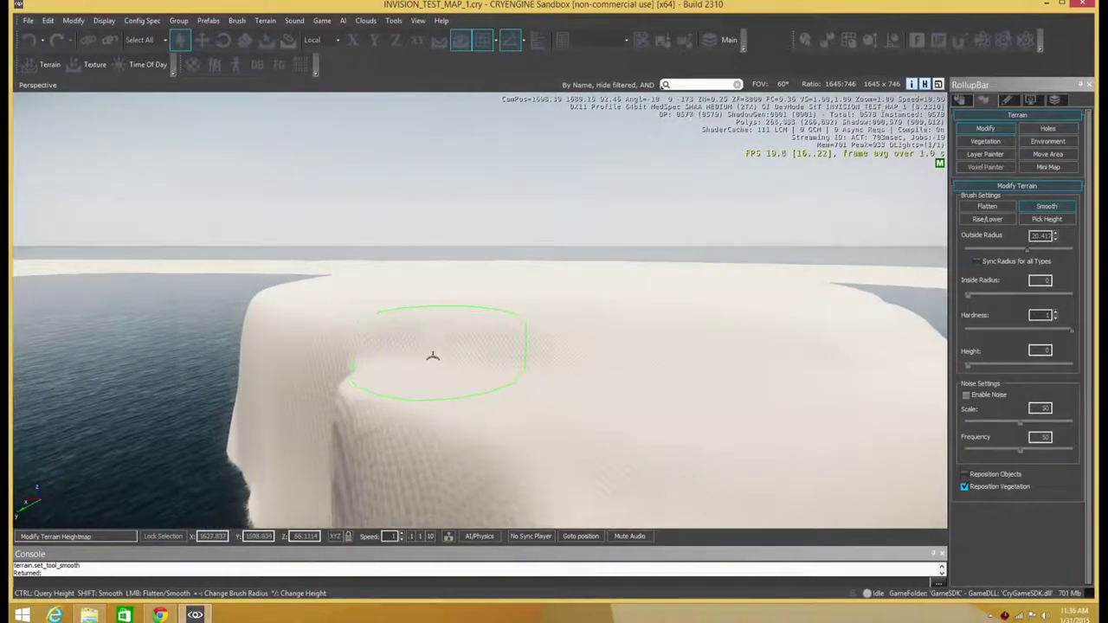
mouse_move(663, 366)
mouse_down()
mouse_move(668, 442)
mouse_move(497, 440)
mouse_up()
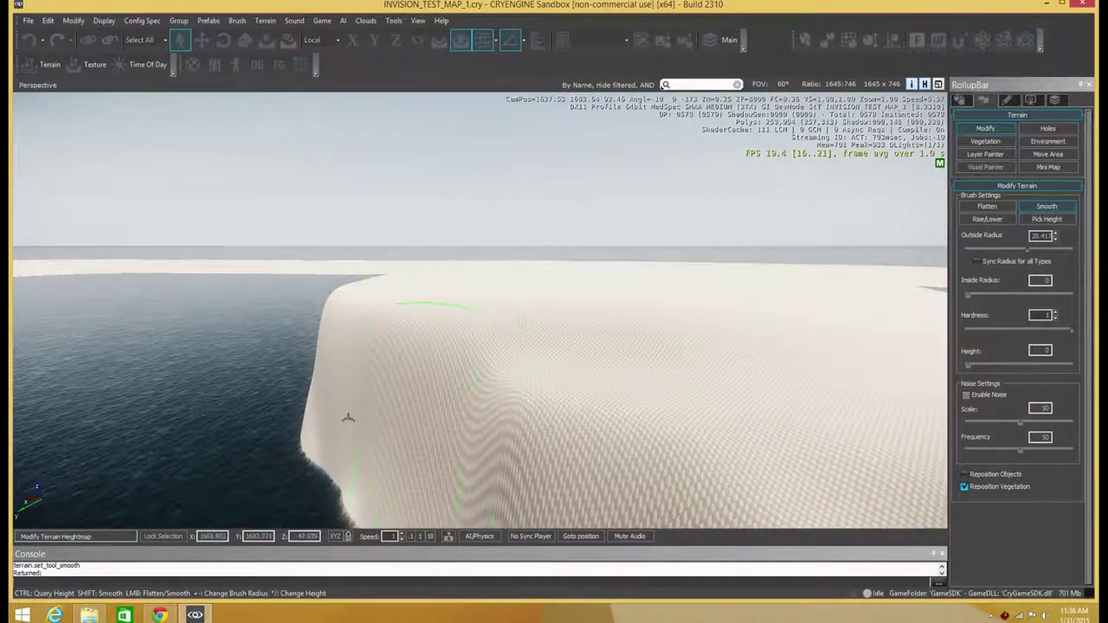
right_drag(652, 403, 457, 303)
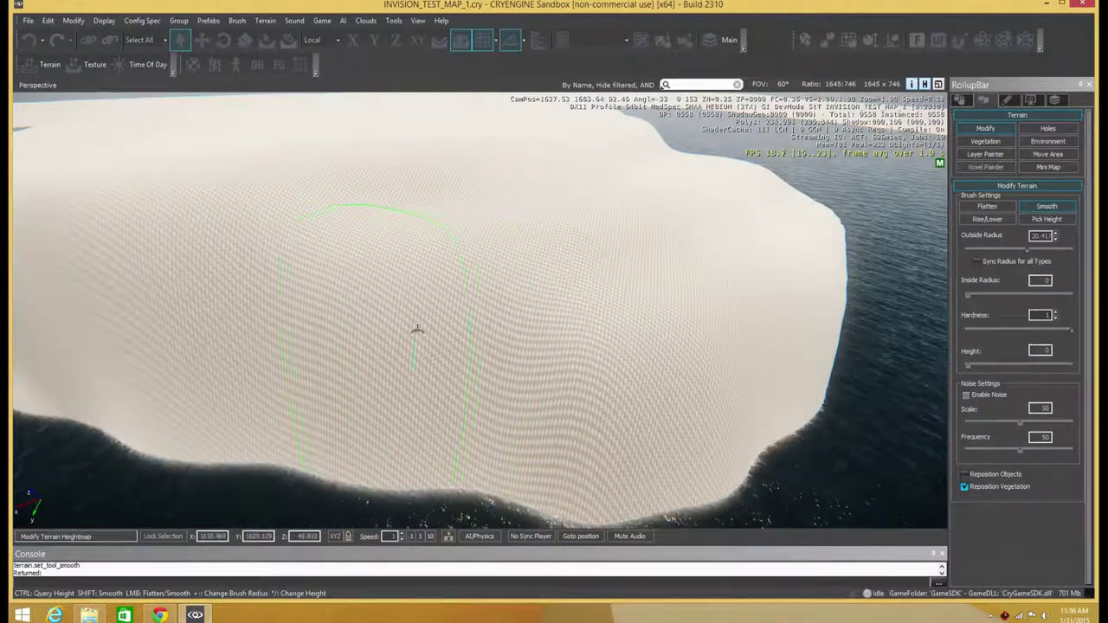
right_drag(400, 339, 453, 420)
key(w)
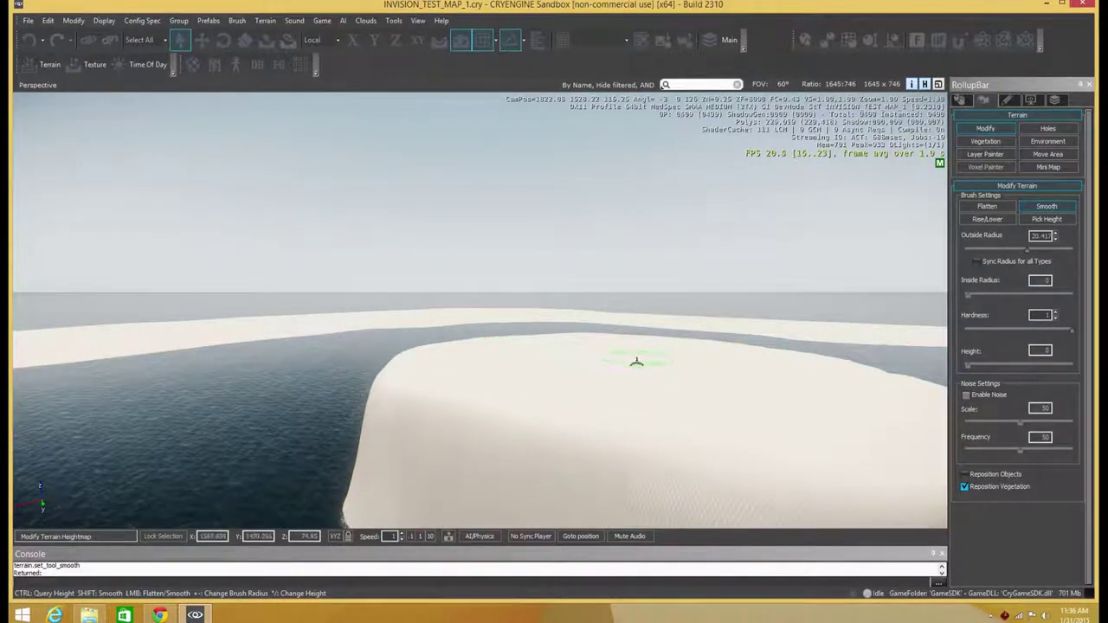
right_drag(580, 405, 582, 400)
right_drag(467, 204, 467, 247)
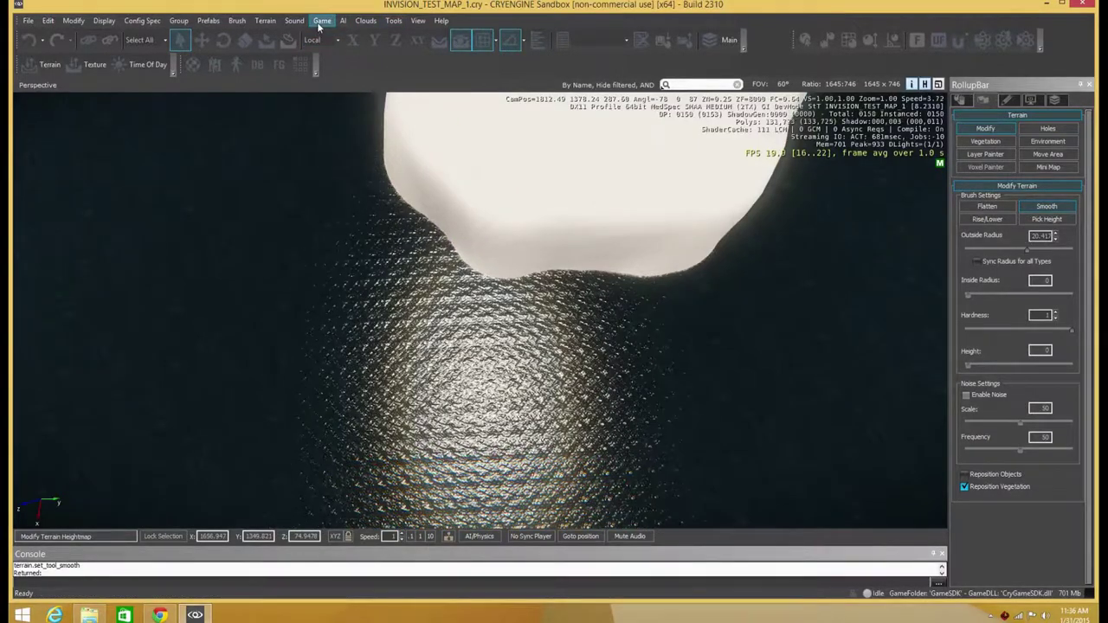
Step: Rename the Default terrain texture layer to LakeCanister_Cliffs
click(265, 20)
click(294, 47)
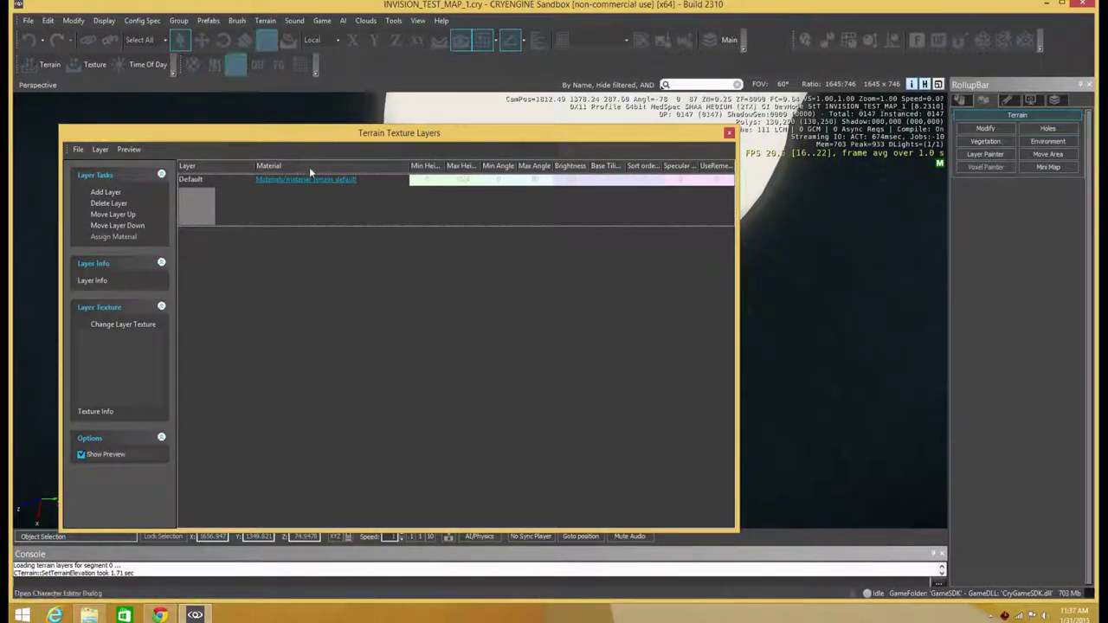
double_click(197, 179)
key(BackSpace)
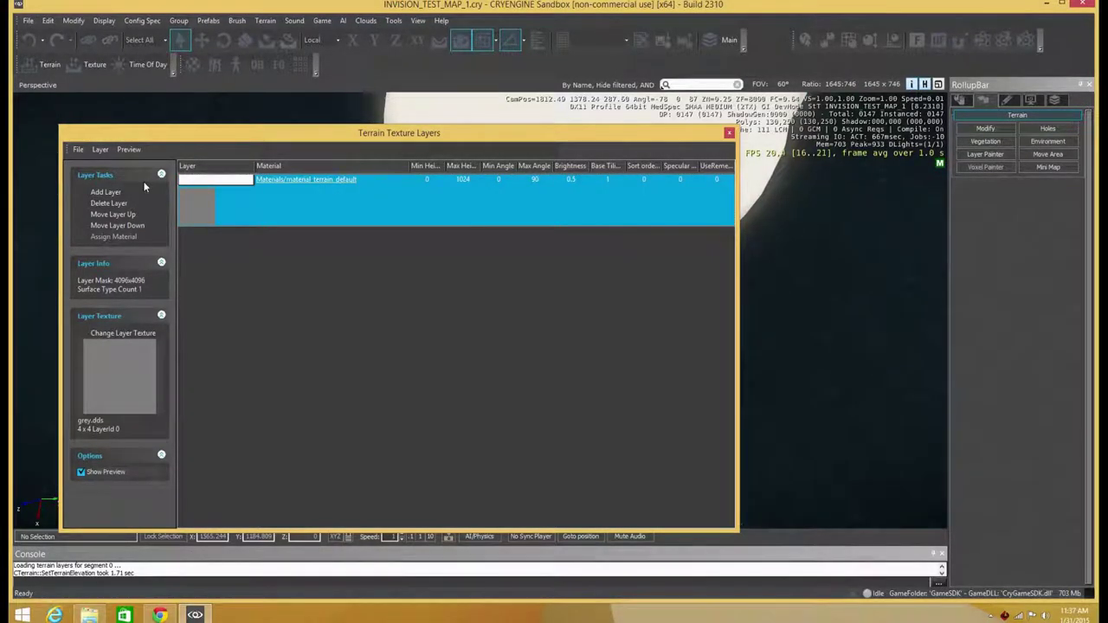
text(Laye)
text(Can)
text(s)
text(iffs)
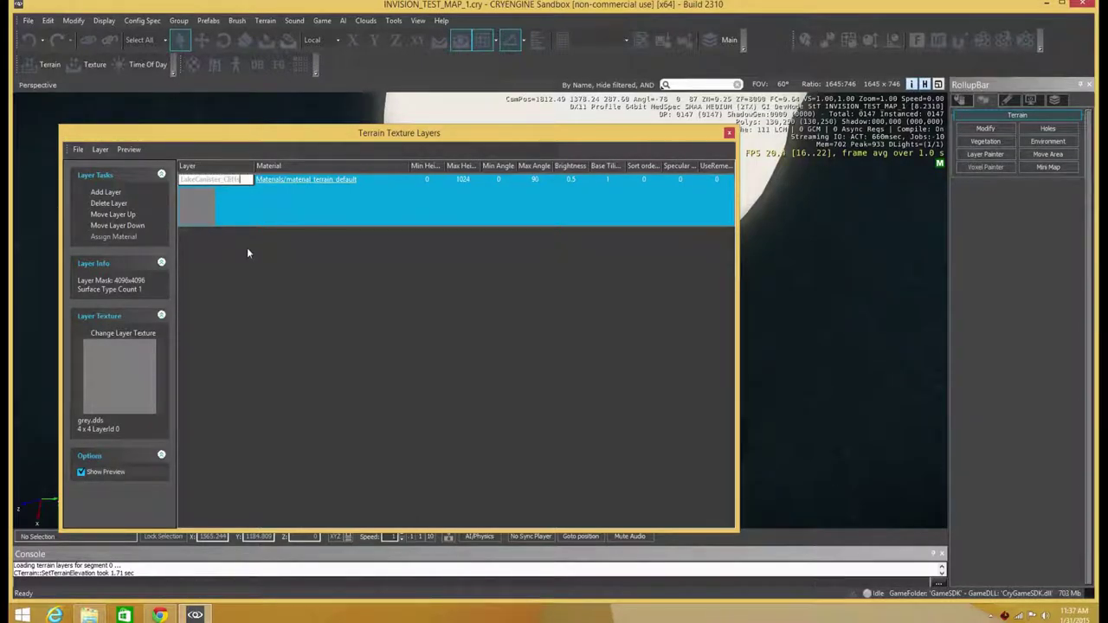
key(Return)
Step: Compare the cliff materials in the terrain folder and assign cliff_island_is4_3d to the LakeCanister_Cliffs layer
click(283, 182)
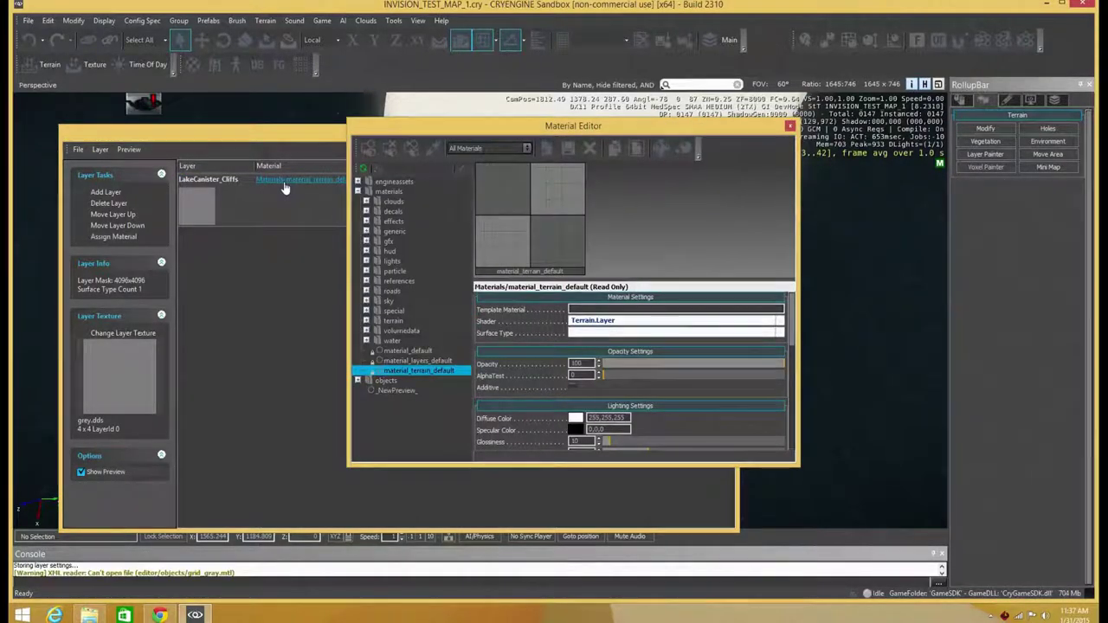
double_click(392, 321)
scroll(415, 350, down, 1)
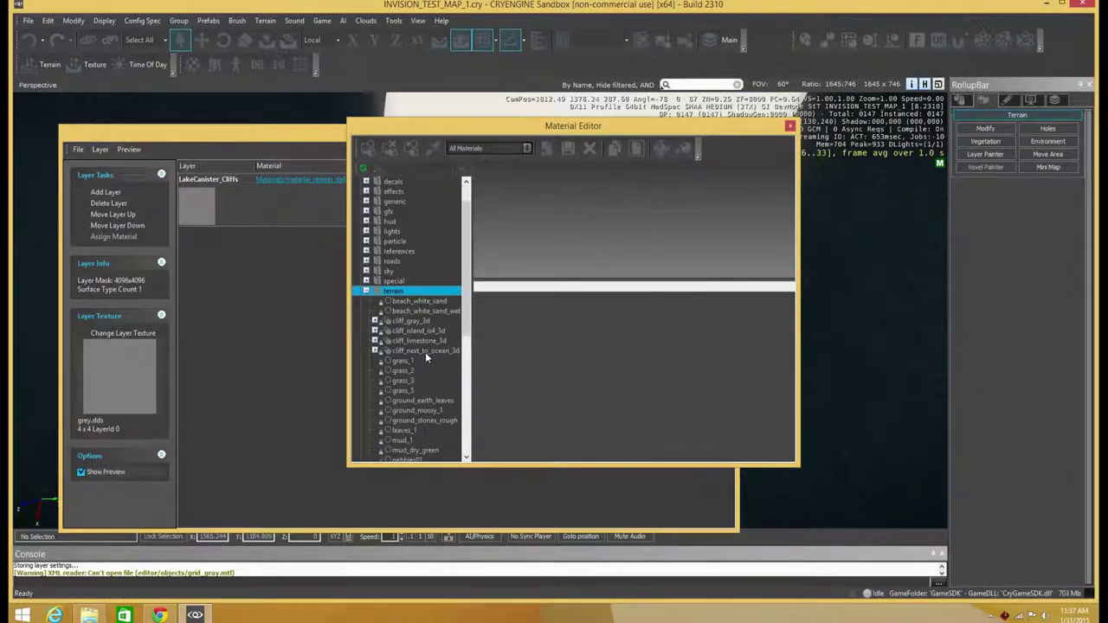
click(416, 332)
click(430, 343)
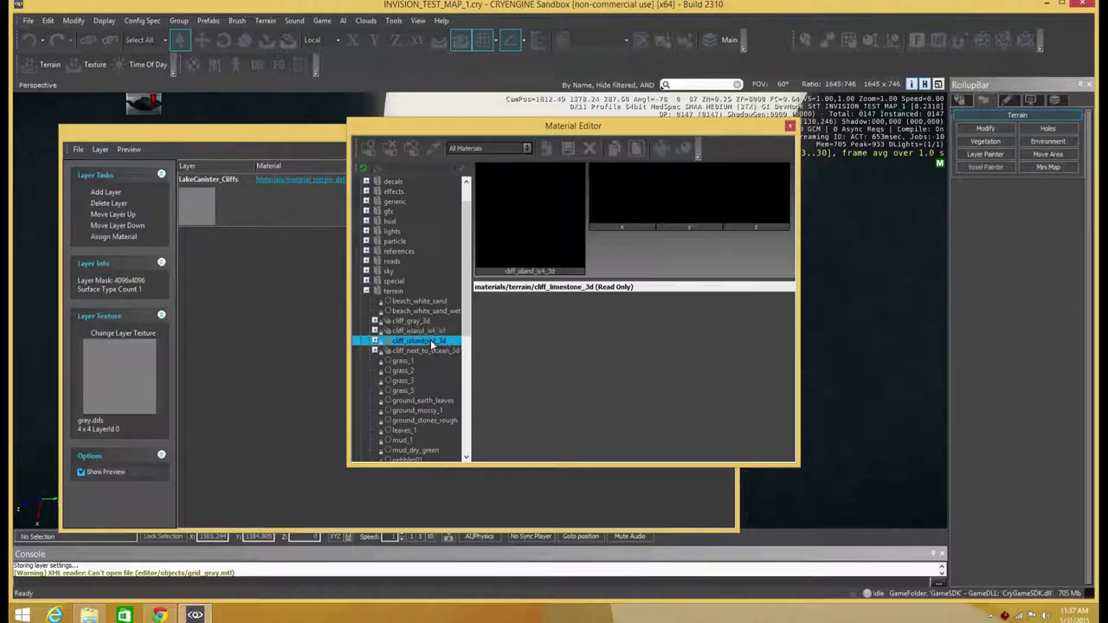
click(430, 350)
click(437, 341)
click(442, 330)
click(421, 321)
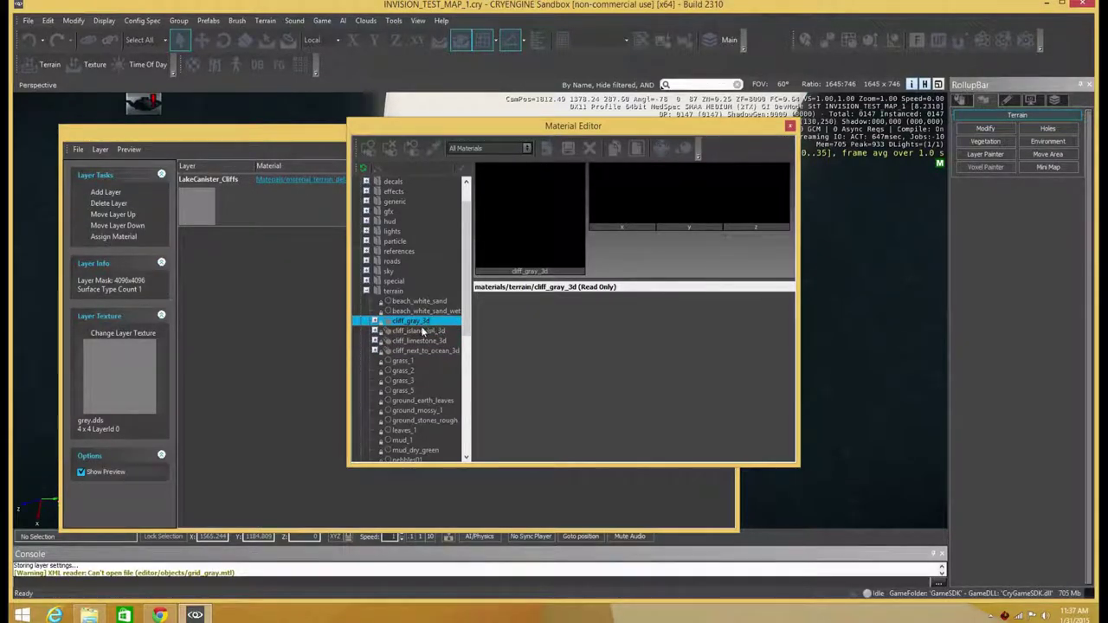
click(415, 332)
click(130, 237)
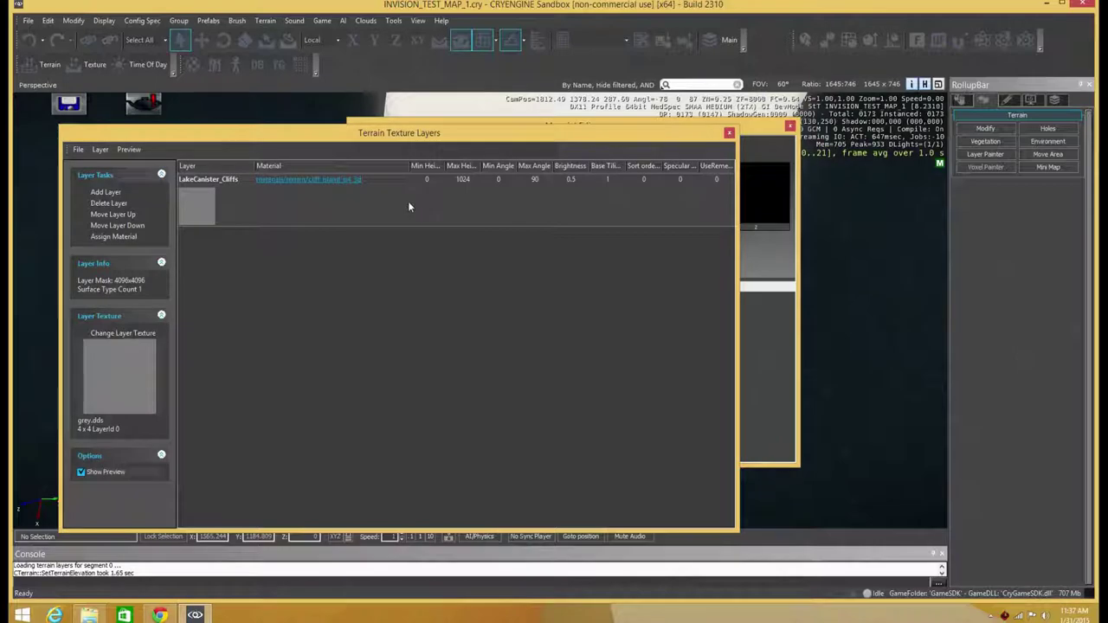
Step: Close the texture layer and material windows and inspect the rock material on the plateau's cliff walls
click(729, 134)
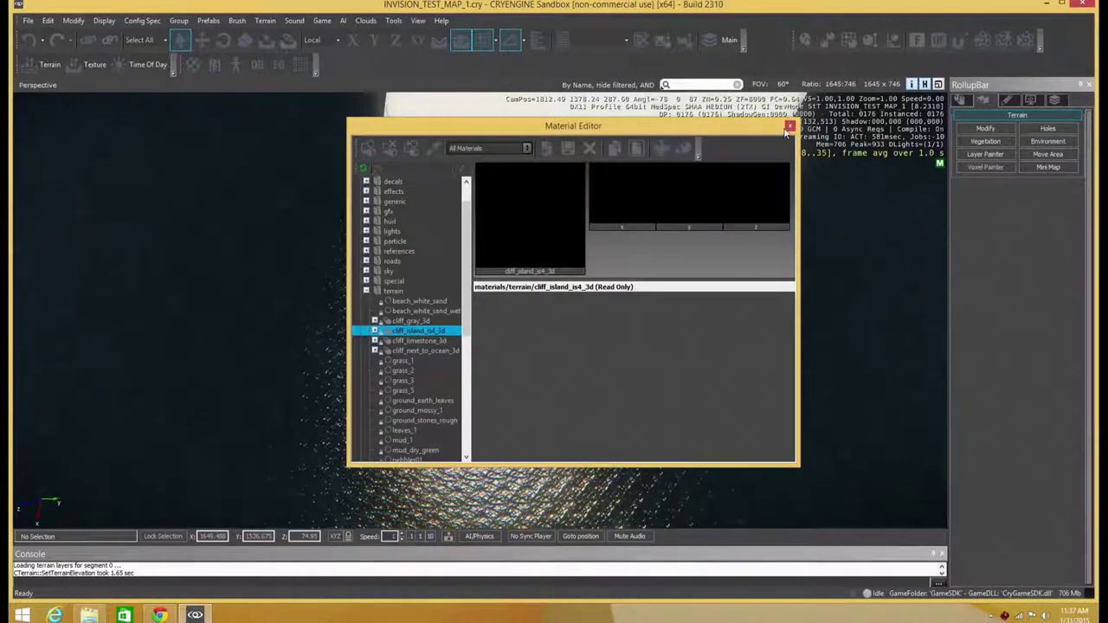
click(789, 127)
right_drag(654, 257, 727, 203)
key(w)
key(a)
right_drag(450, 333, 533, 297)
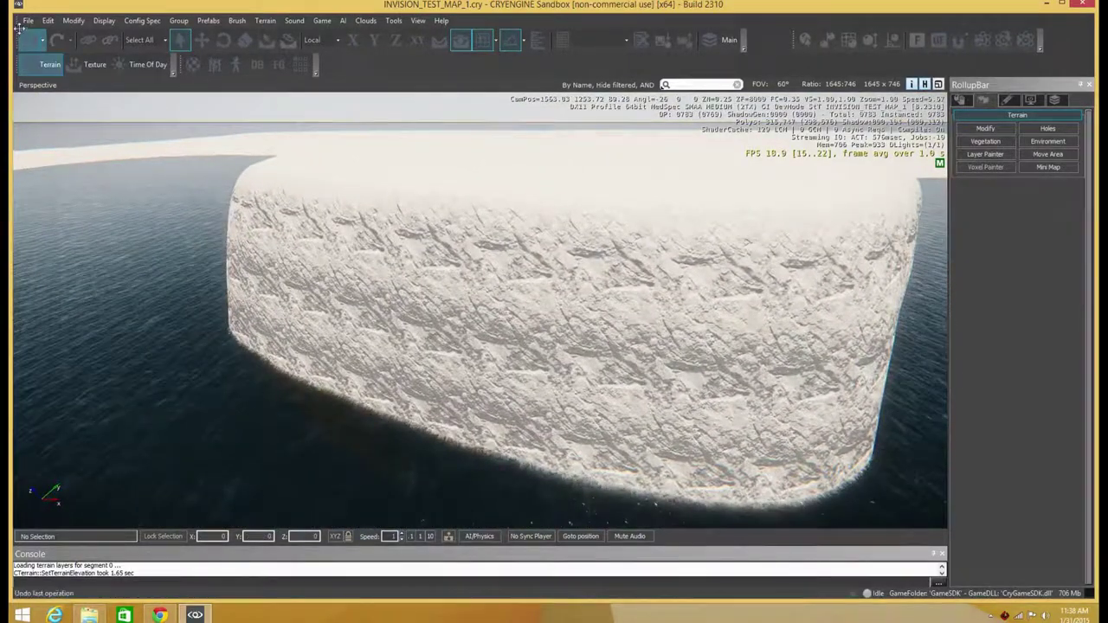
Step: Assign material_default to the LakeCanister_Cliffs layer and check the plateau's cliff wall in the level
click(267, 21)
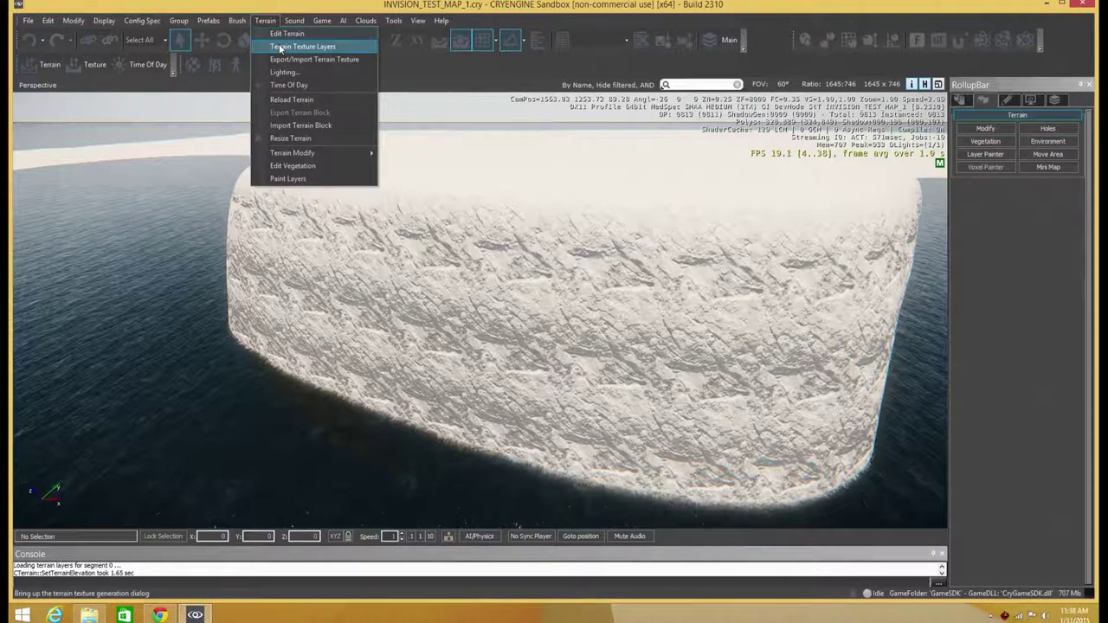
click(294, 47)
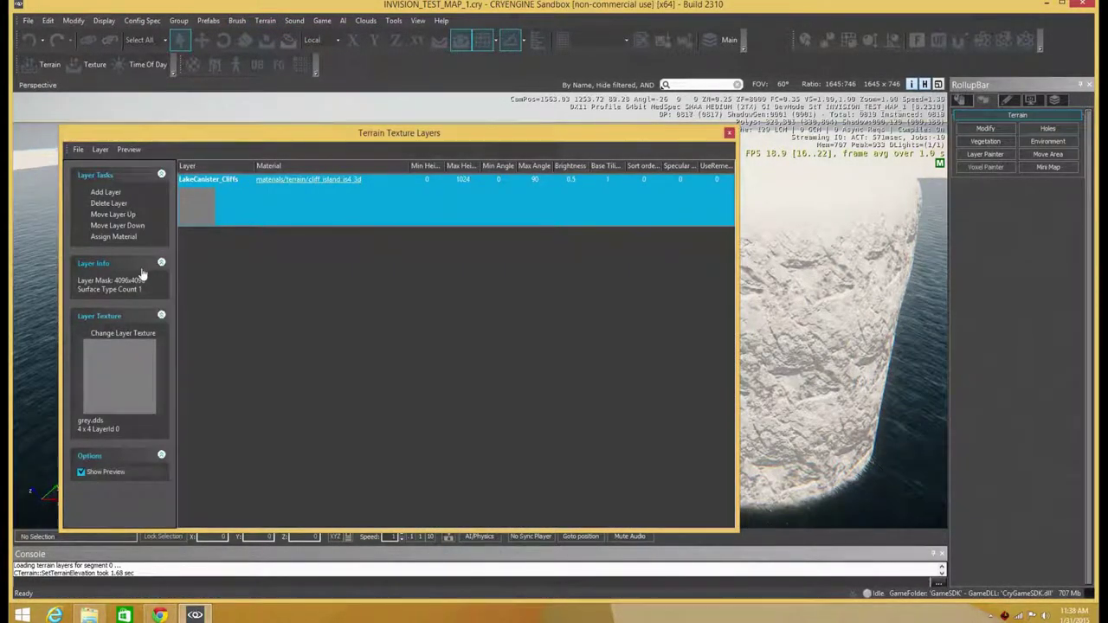
click(309, 180)
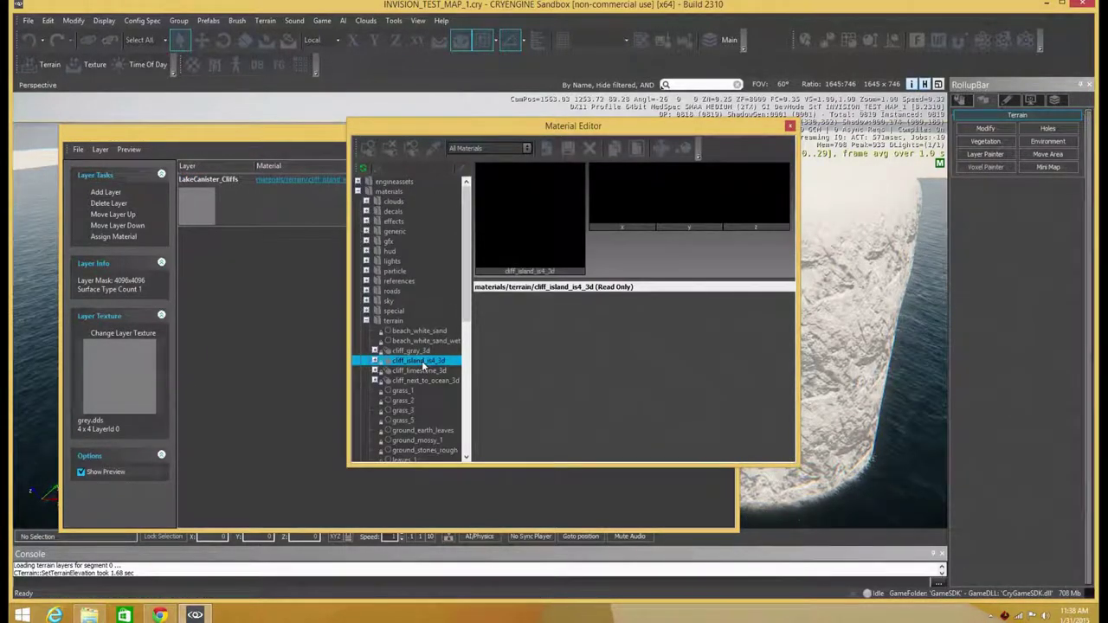
scroll(437, 407, down, 7)
scroll(437, 402, down, 3)
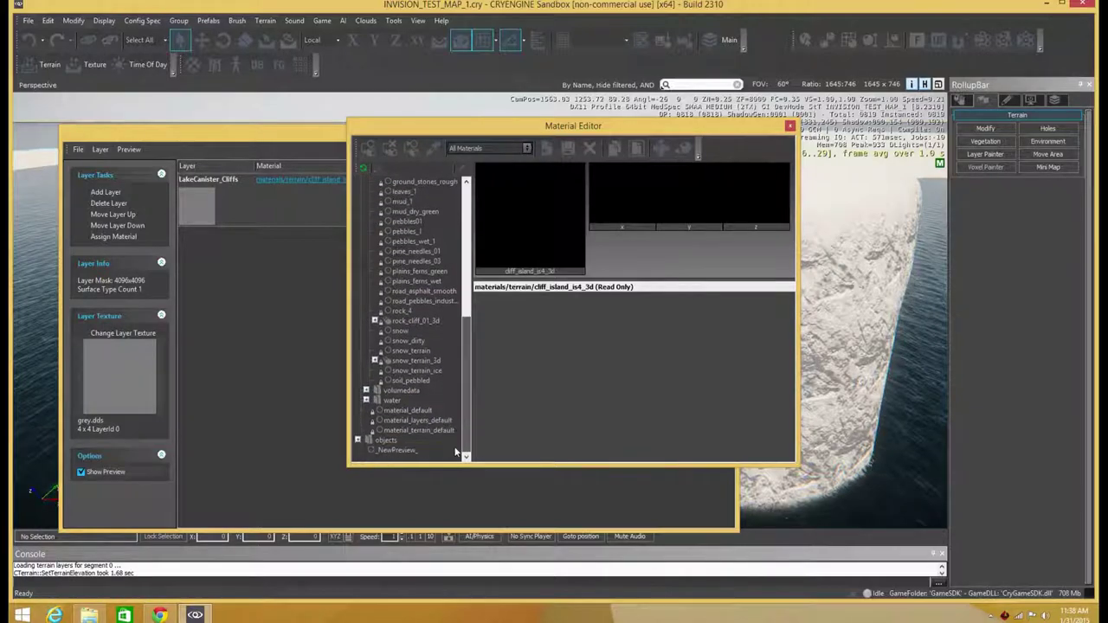
click(407, 410)
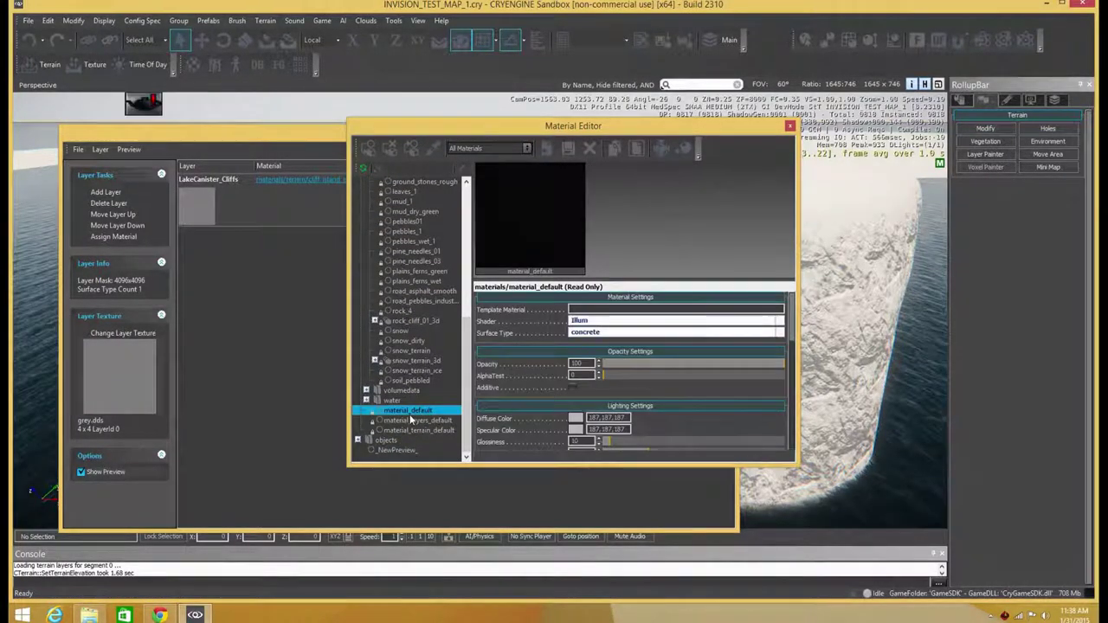
click(129, 237)
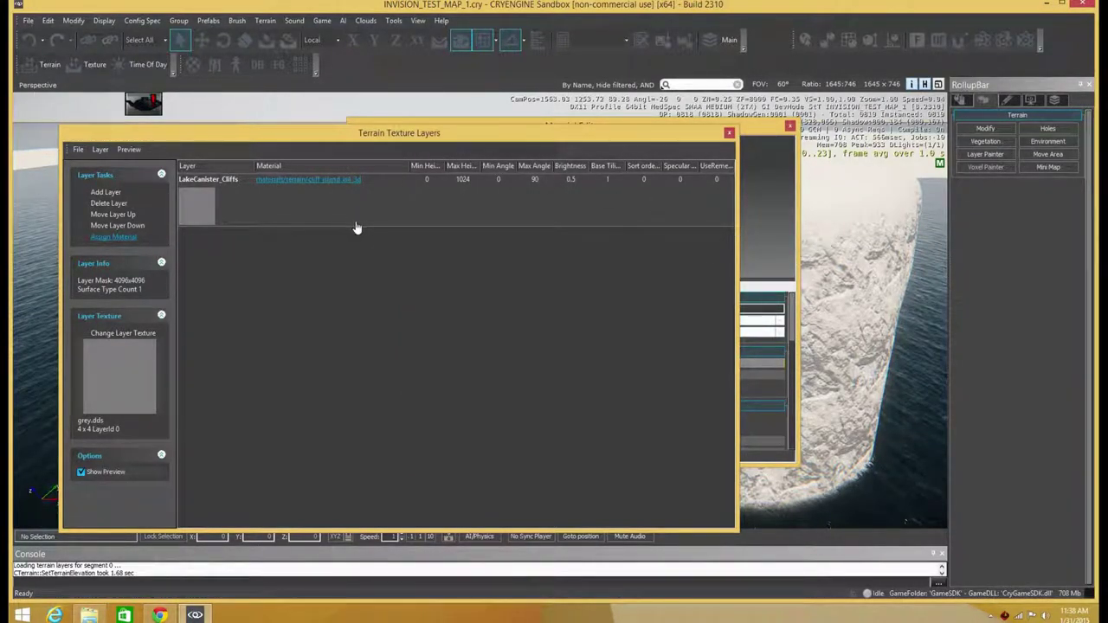
click(729, 135)
click(789, 125)
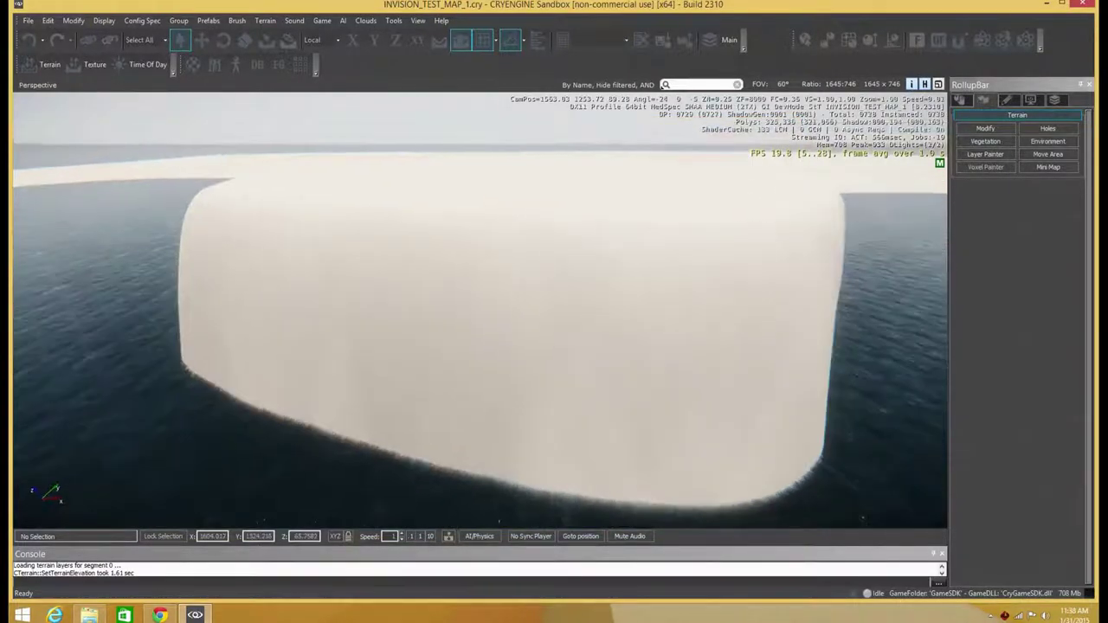
key(w)
right_drag(606, 285, 494, 252)
key(s)
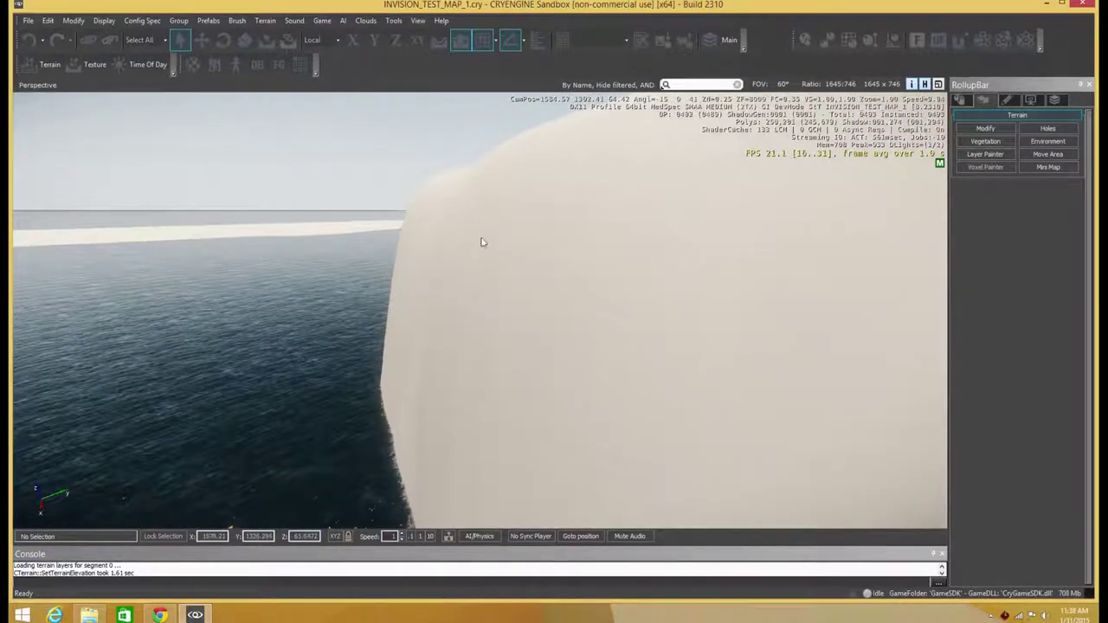
click(265, 20)
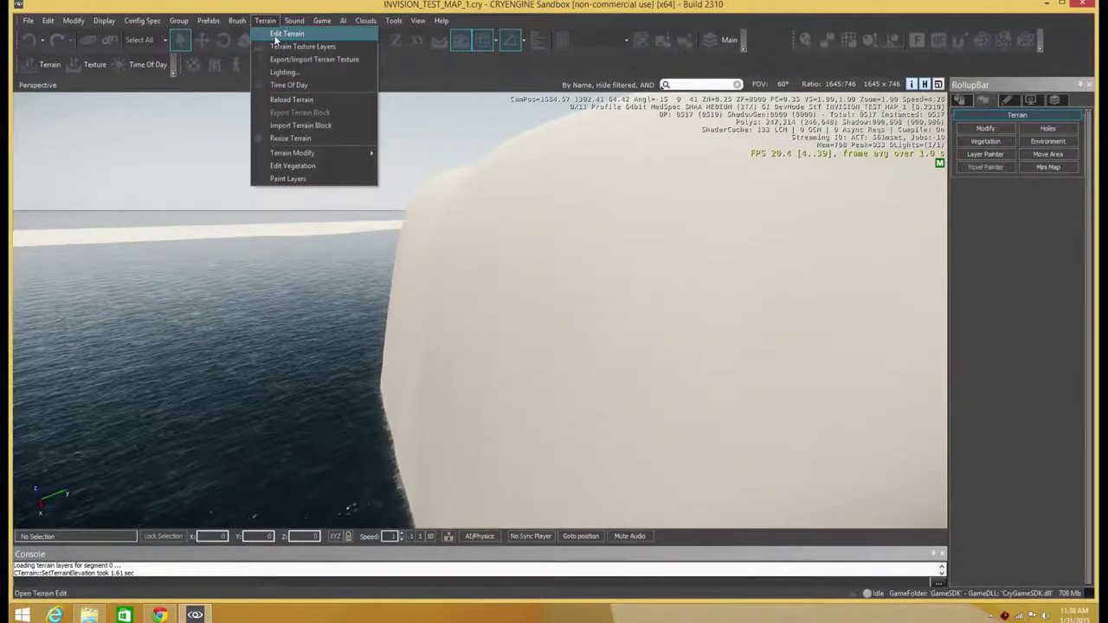
click(275, 37)
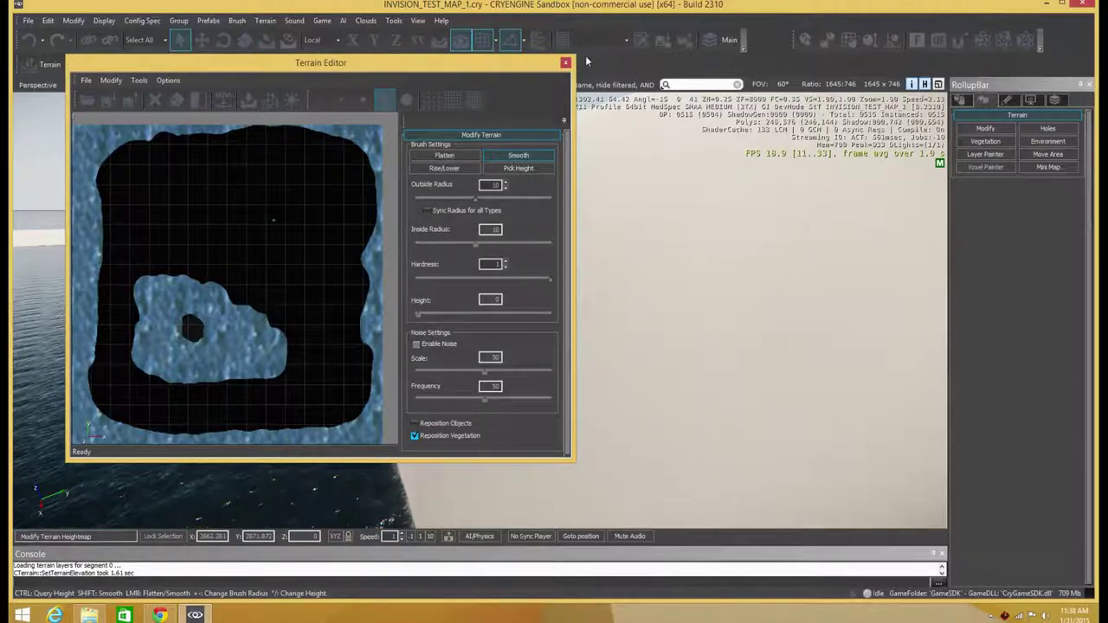
click(565, 62)
Step: Reopen the terrain texture layers and assign material_terrain_default to the LakeCanister_Cliffs layer
click(260, 20)
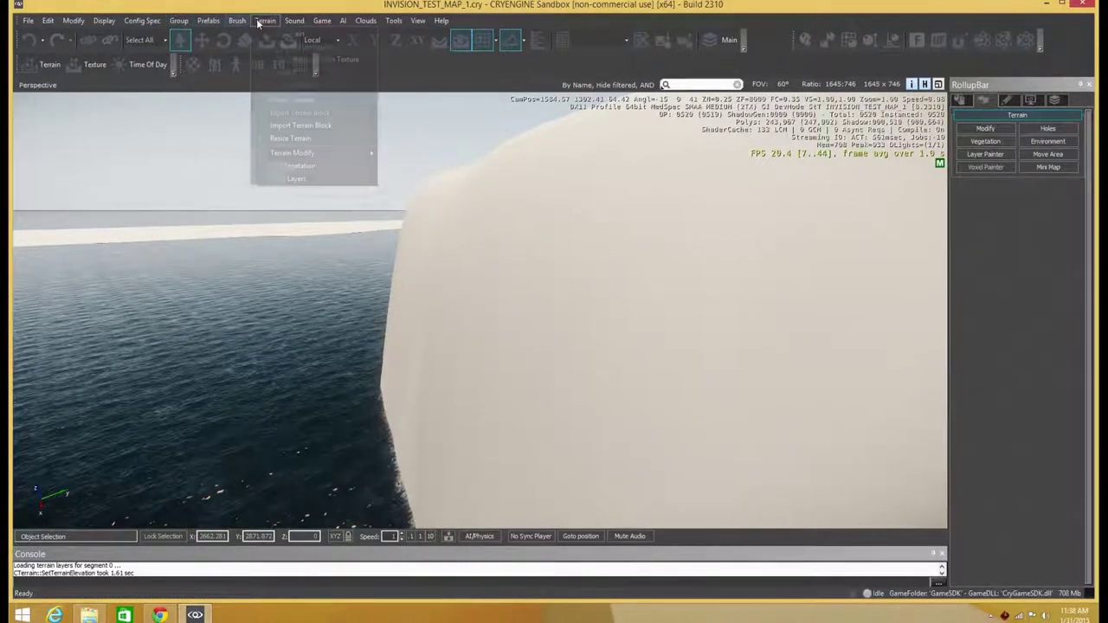
click(268, 41)
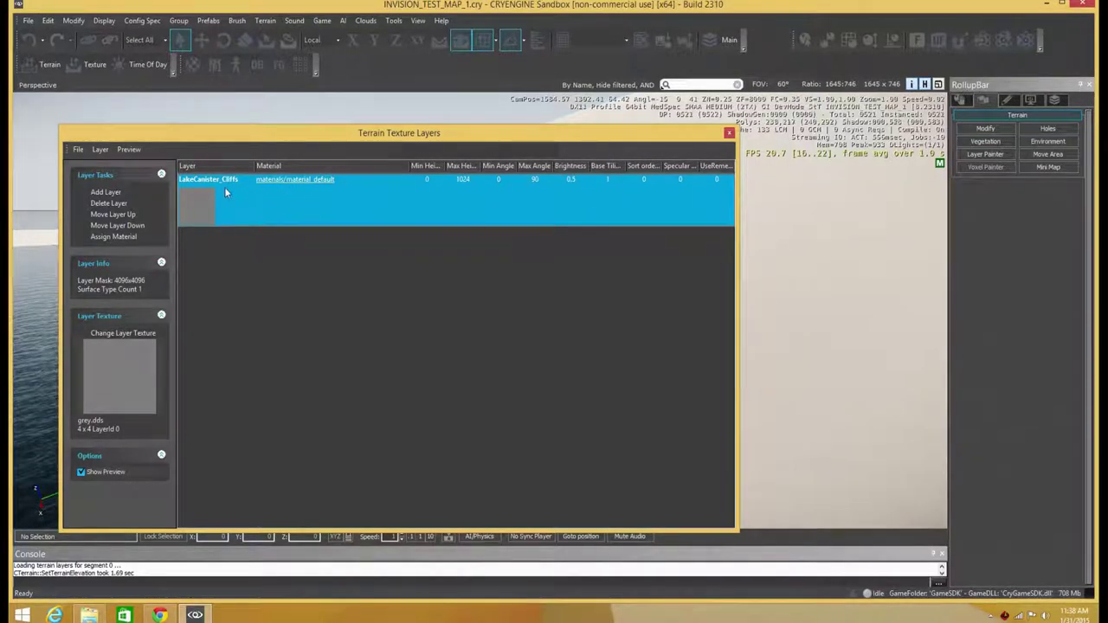
click(289, 189)
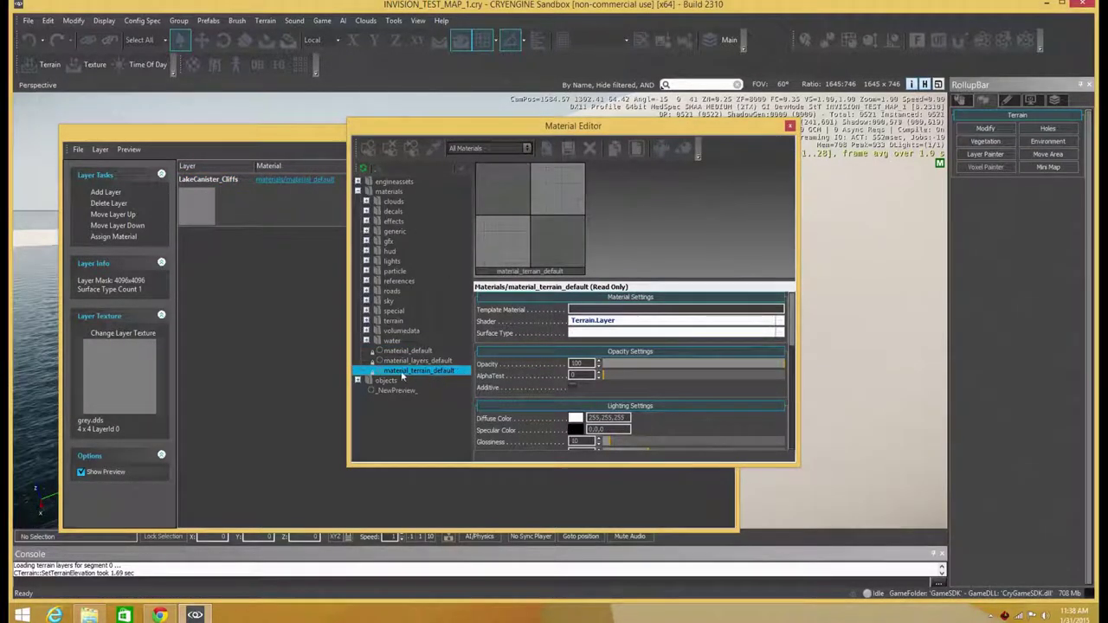
click(124, 242)
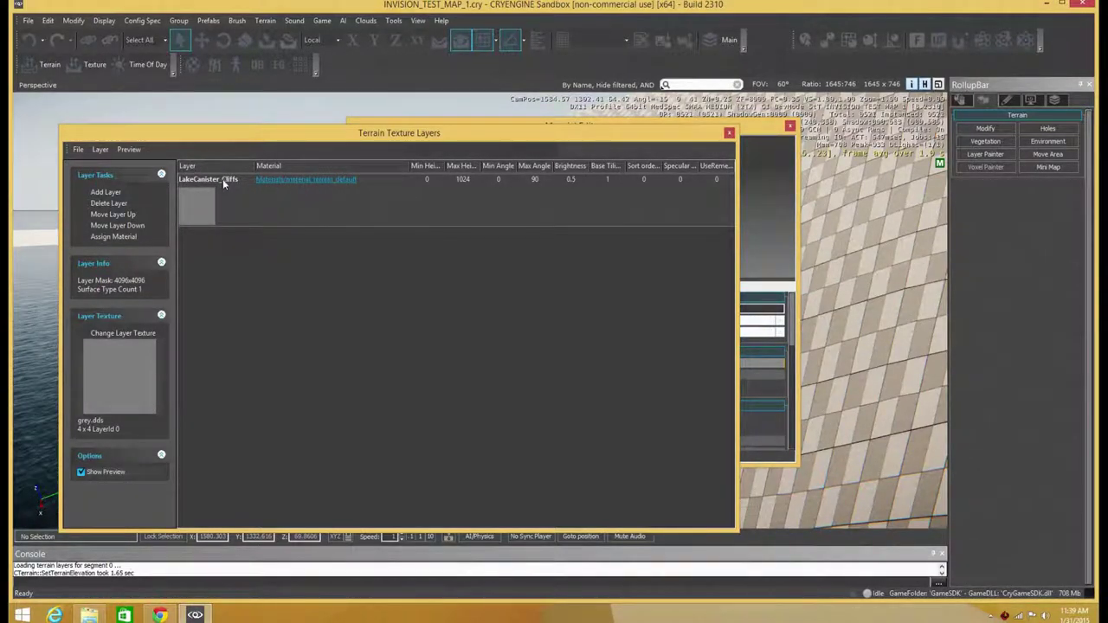
Step: Rename the LakeCanister_Cliffs texture layer to Basic Details
double_click(223, 178)
drag(251, 179, 104, 186)
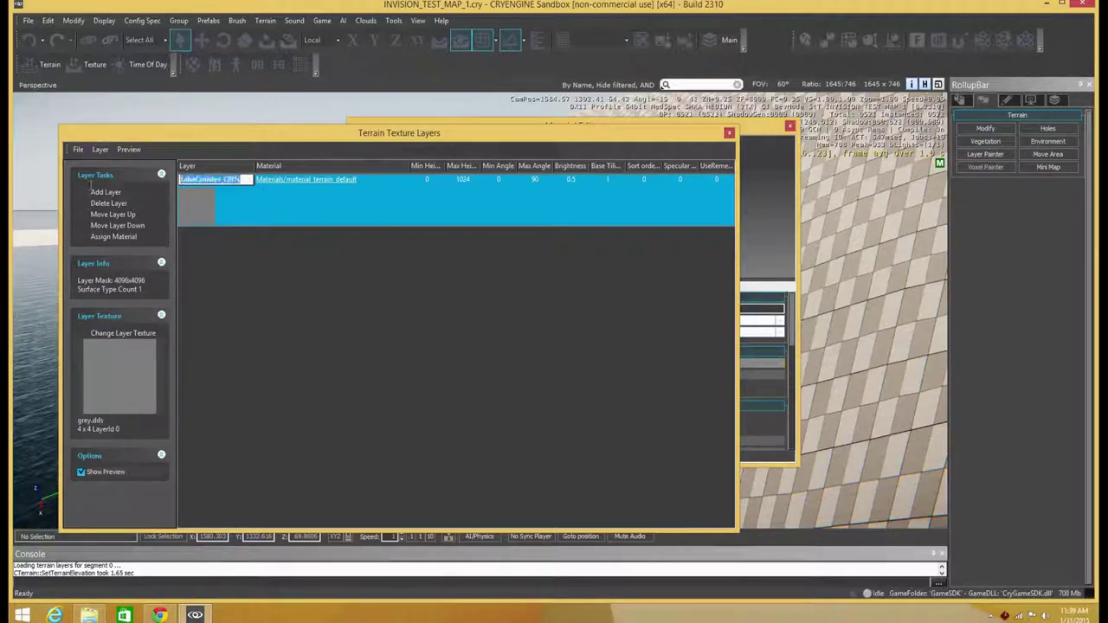
key(BackSpace)
text(Ba)
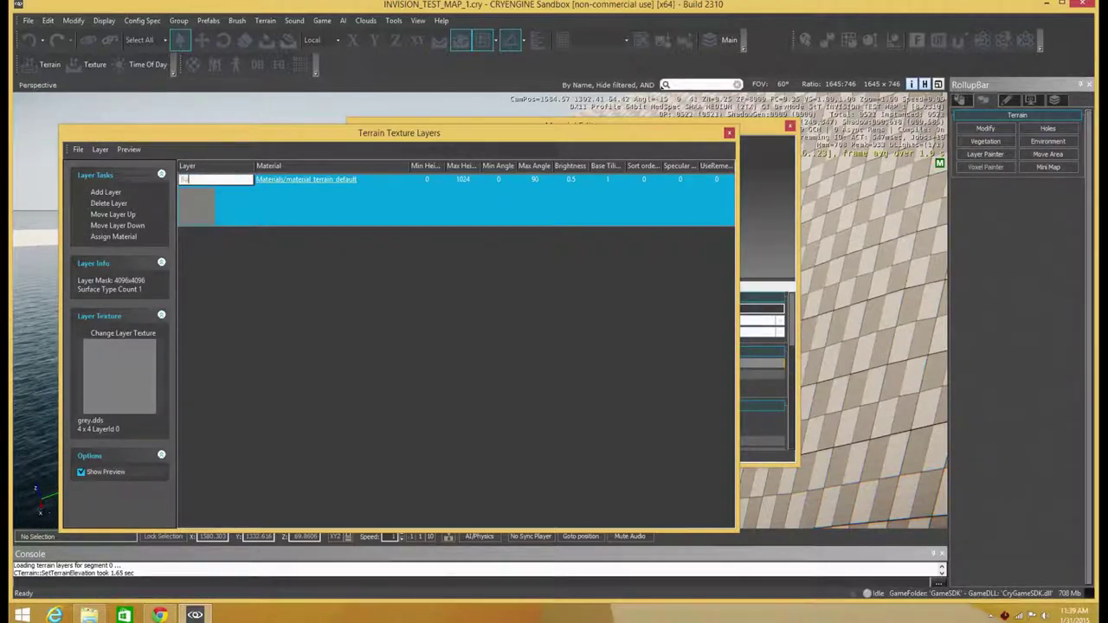
text(sin Delta)
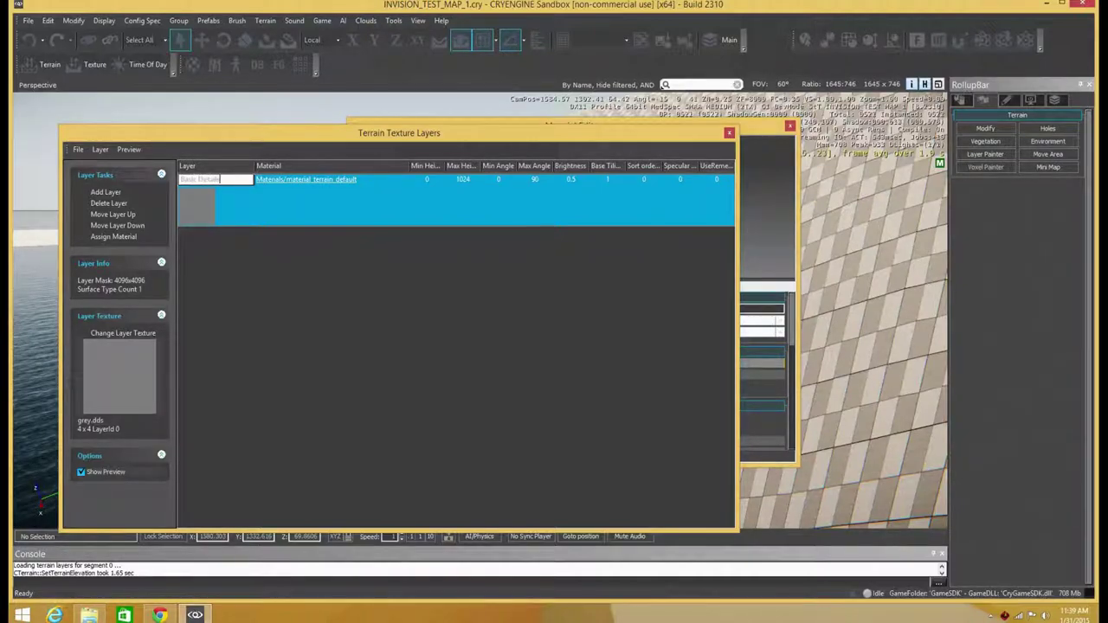
key(Return)
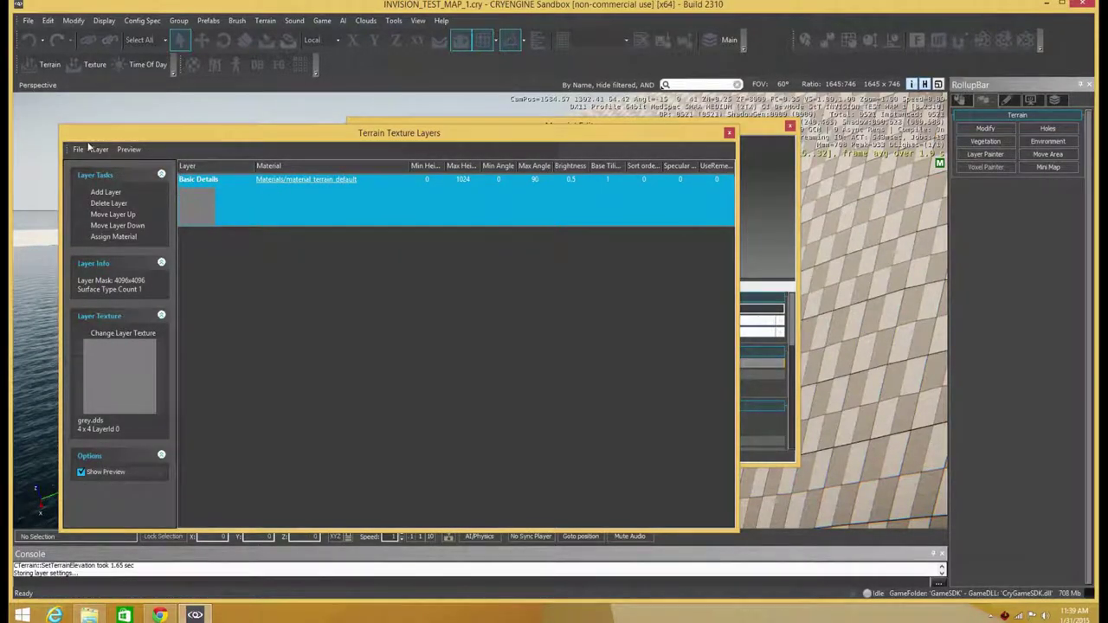
Step: Add a second terrain texture layer and name it LakeCanister_Cliffs
click(99, 196)
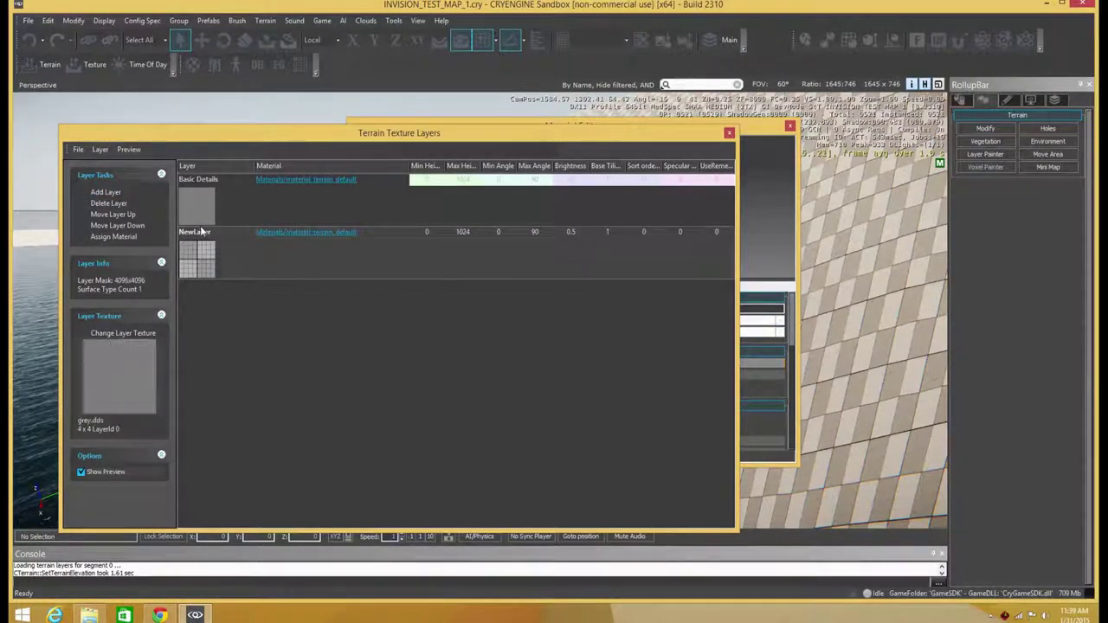
click(200, 232)
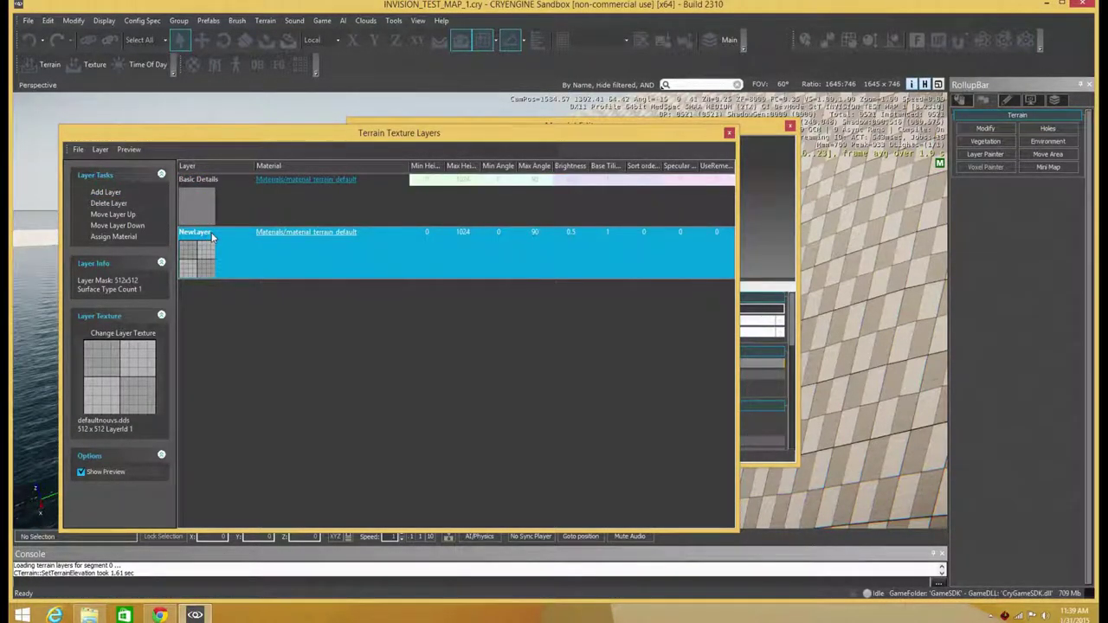
click(208, 234)
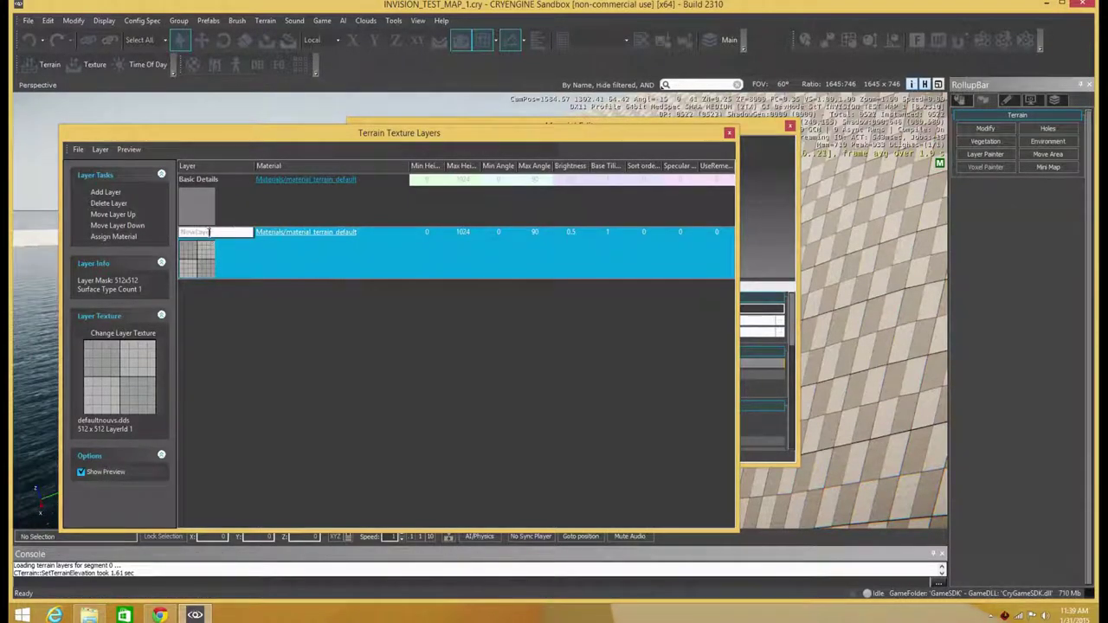
text(Lake)
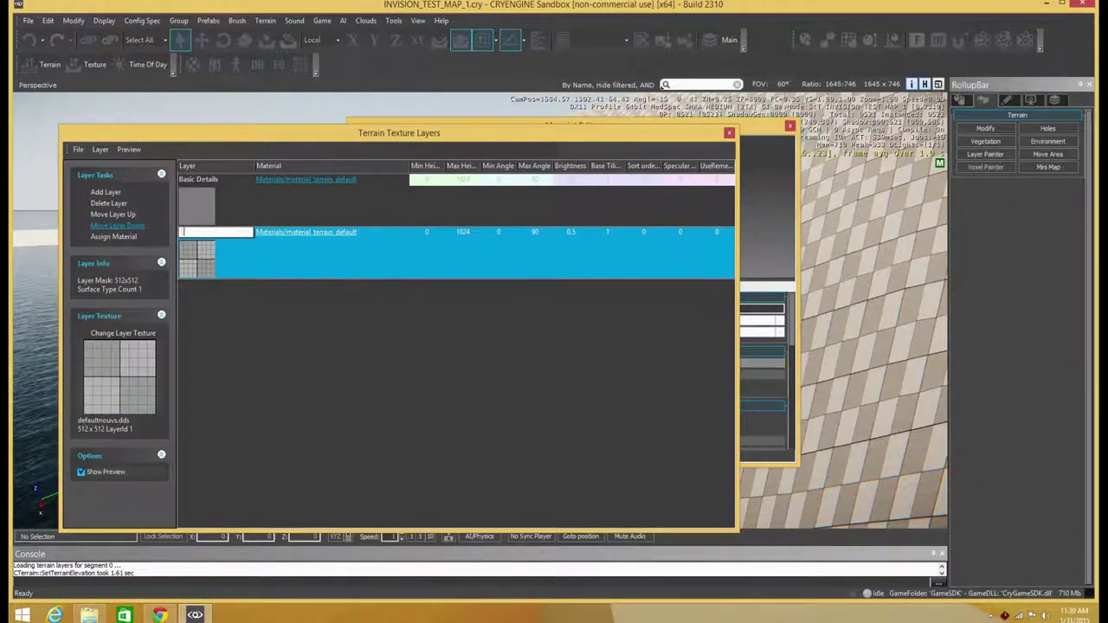
text(Cave)
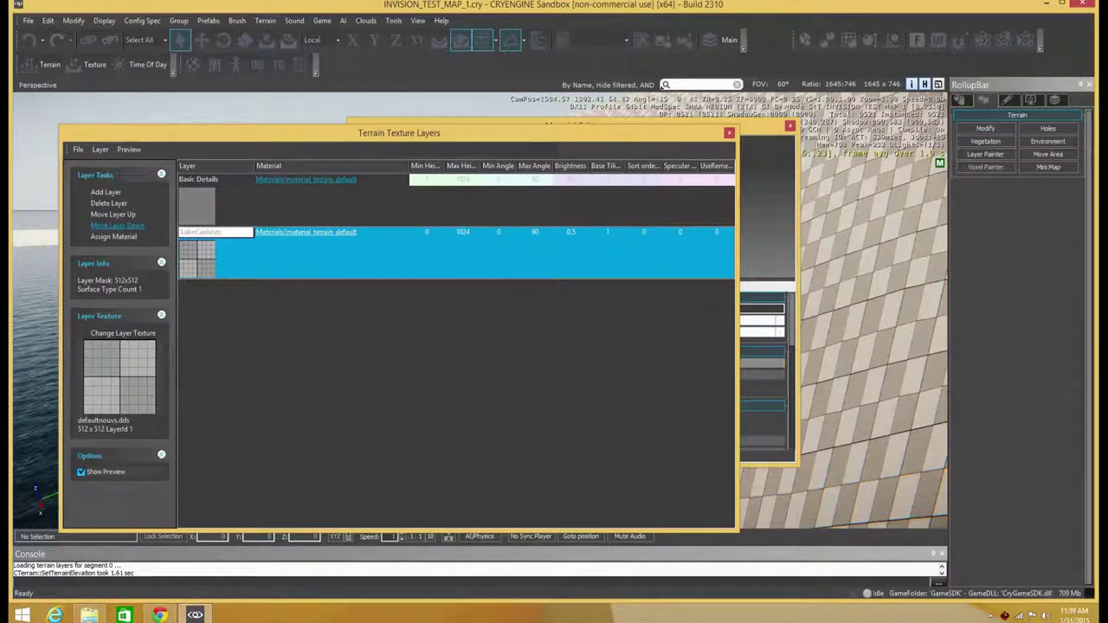
text(s)
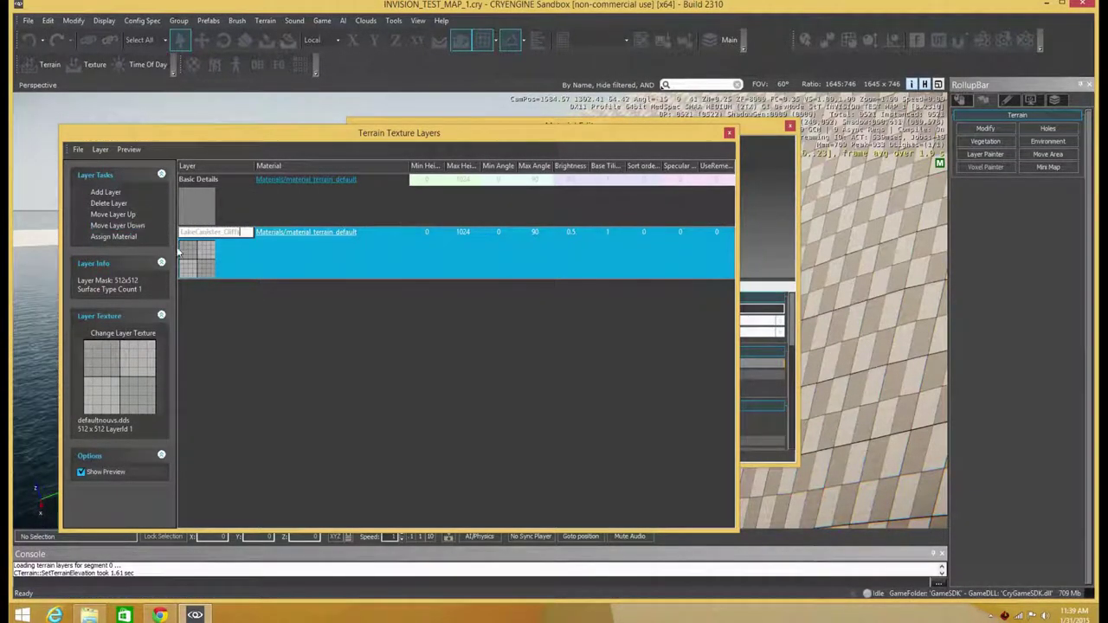
click(230, 268)
Step: Change the layer texture of the new LakeCanister_Cliffs layer to grey.dds from the defaults folder
click(288, 241)
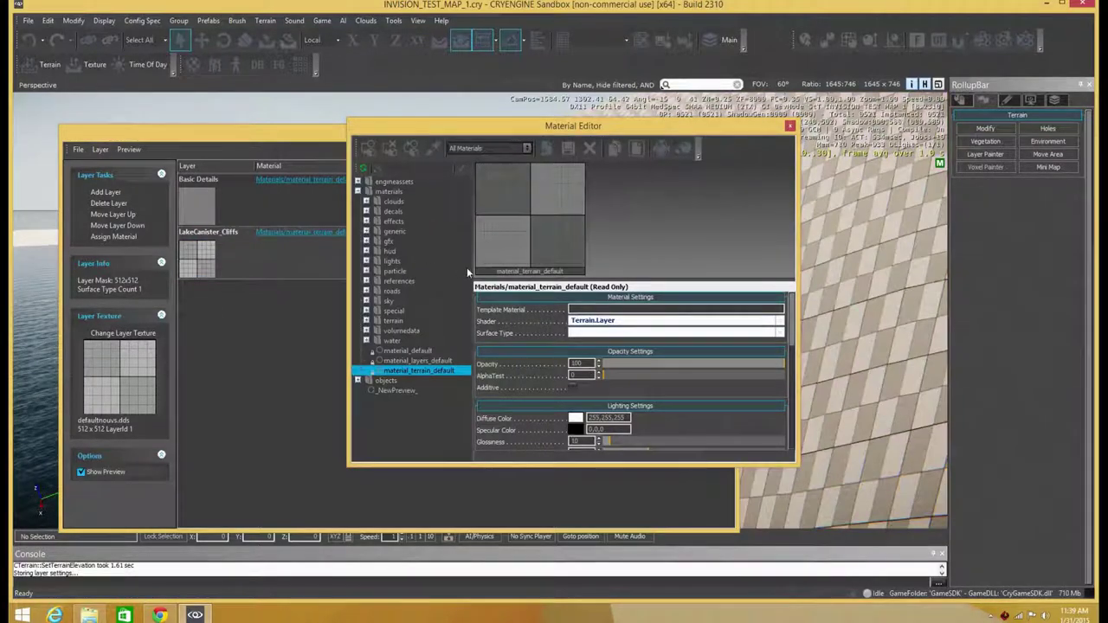
click(789, 126)
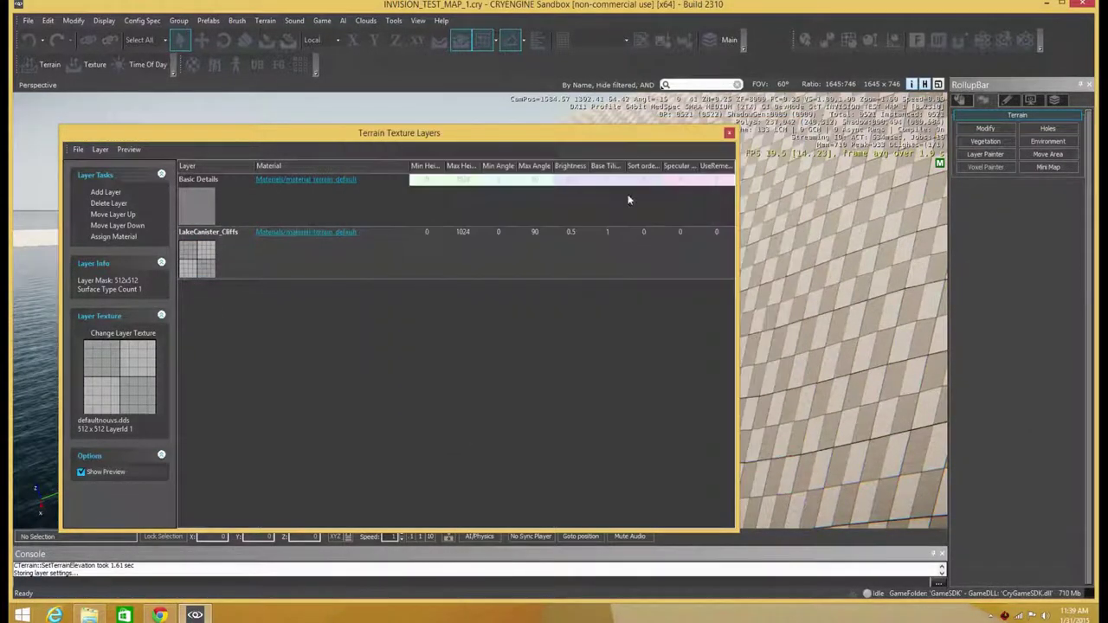
click(134, 333)
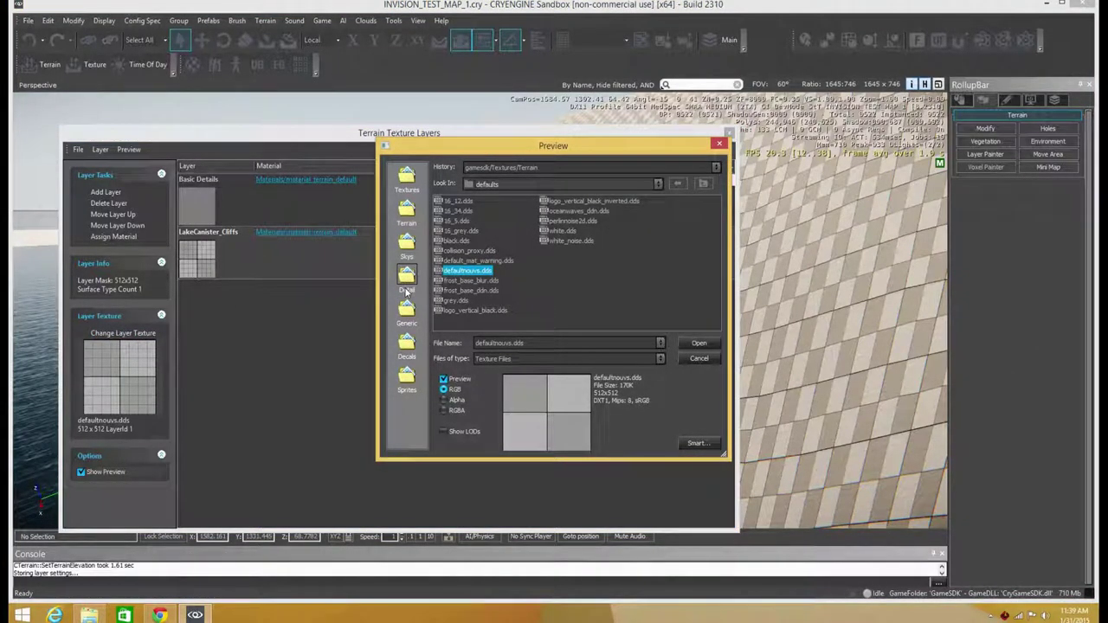
double_click(451, 301)
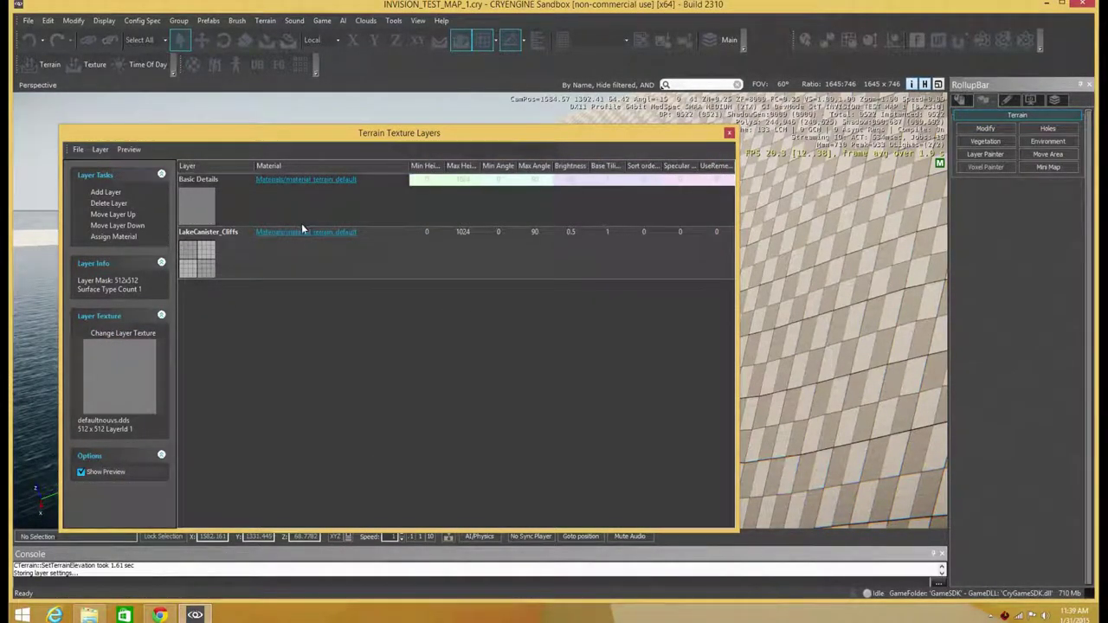
Step: Assign the terrain material cliff_island_is4_3d to the LakeCanister_Cliffs layer and close the layer and material windows
click(295, 231)
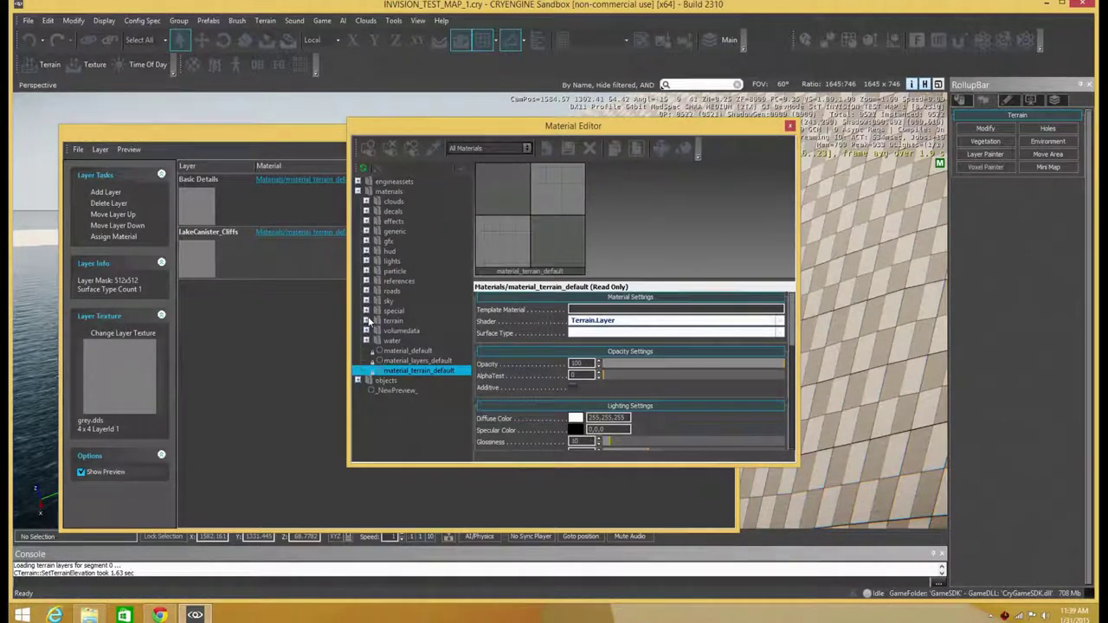
click(367, 320)
scroll(424, 338, down, 3)
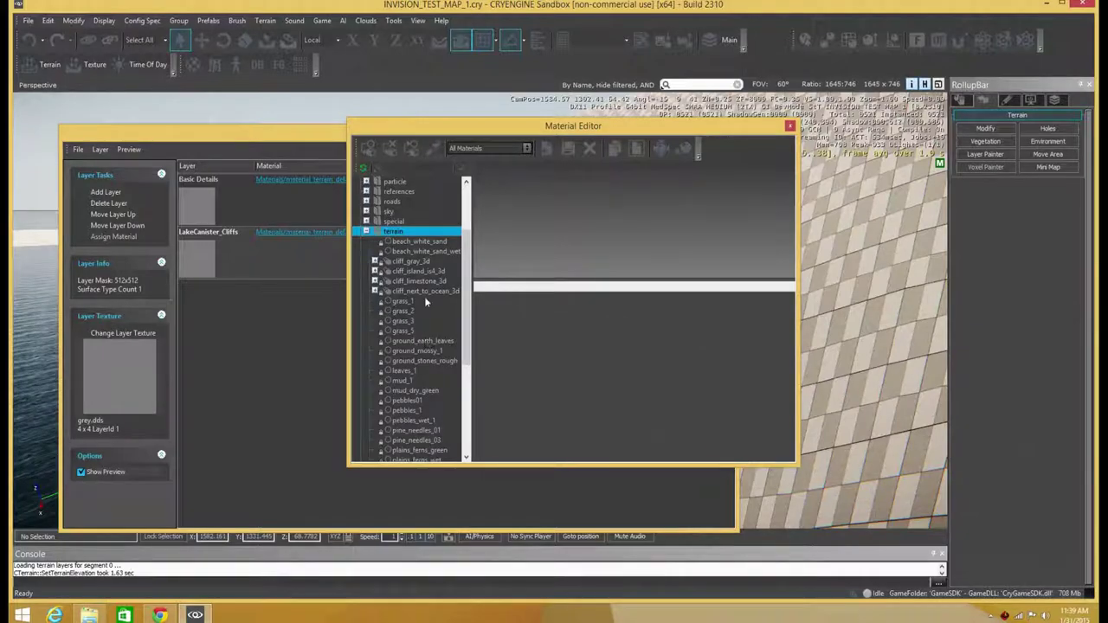
click(429, 271)
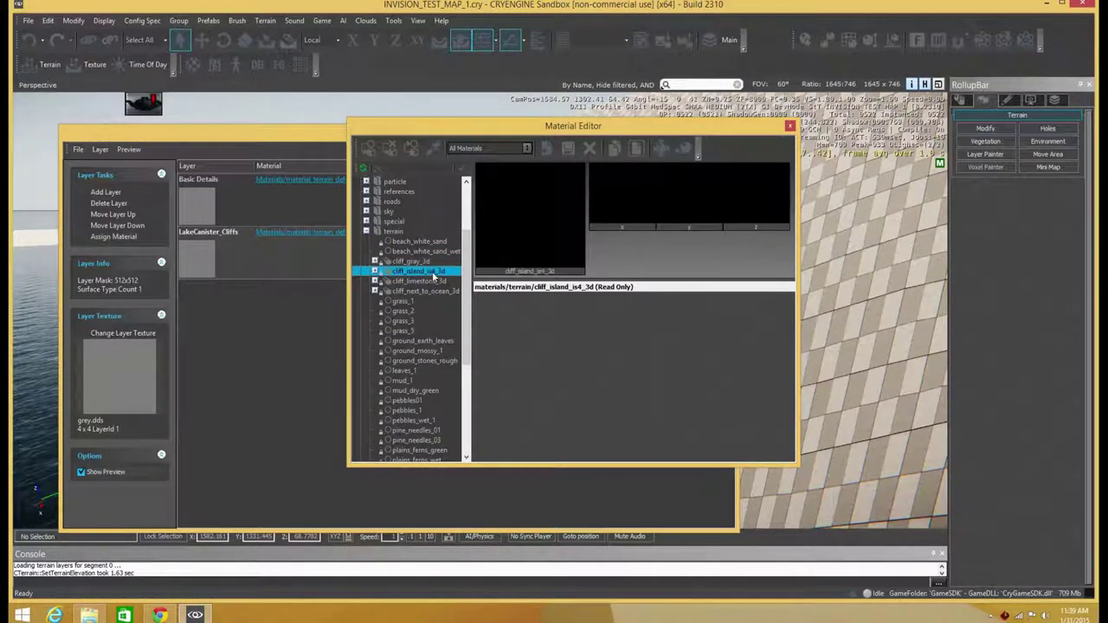
click(115, 238)
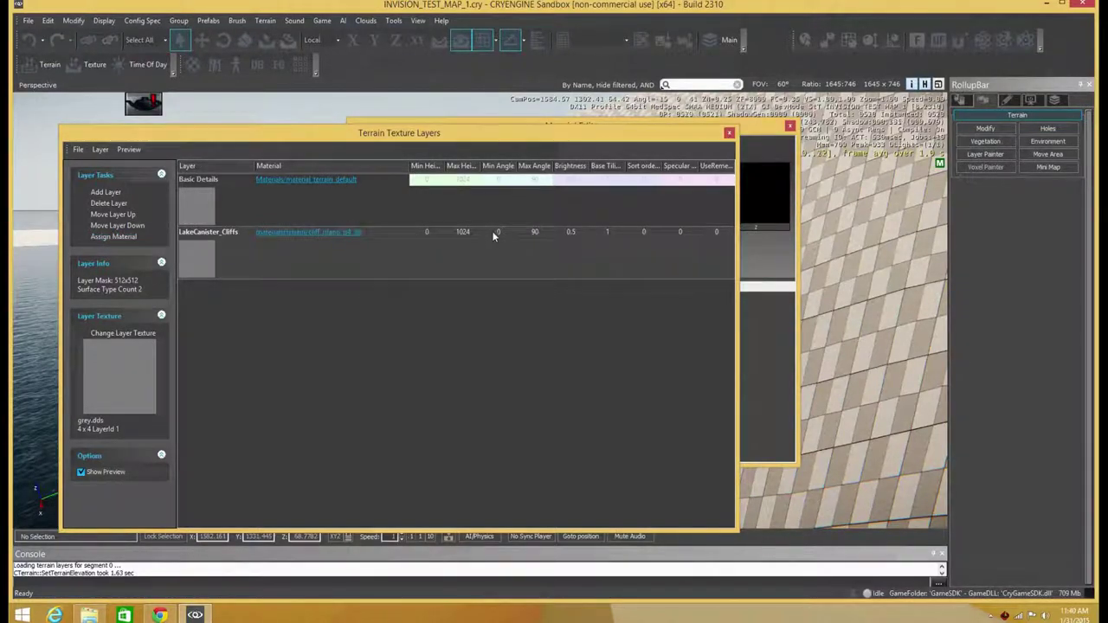
click(728, 135)
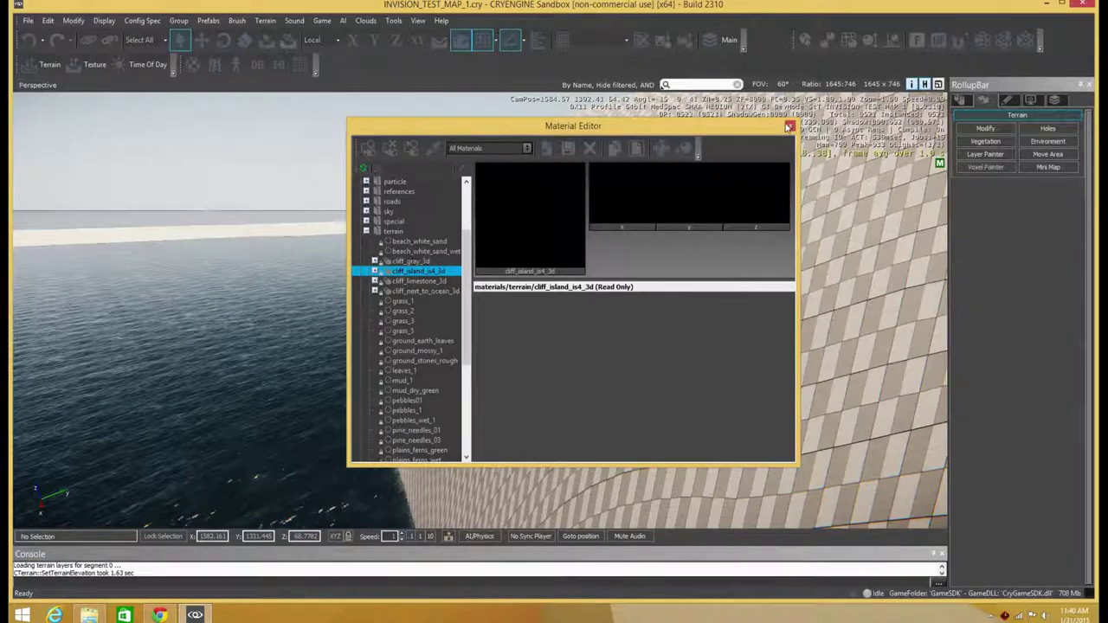
click(788, 126)
Step: Start the Layer Painter and set the LakeCanister_Cliffs layer's minimum slope to 45 degrees
click(1001, 155)
right_drag(712, 251, 737, 251)
right_drag(744, 294, 675, 312)
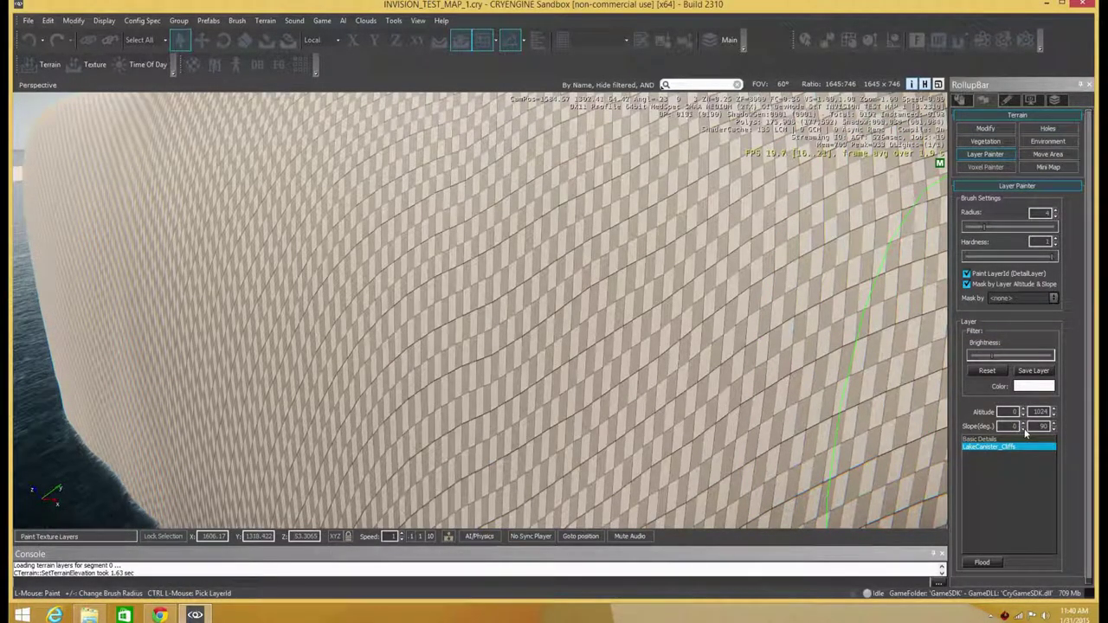
key(s)
right_drag(809, 376, 844, 376)
key(a)
key(a)
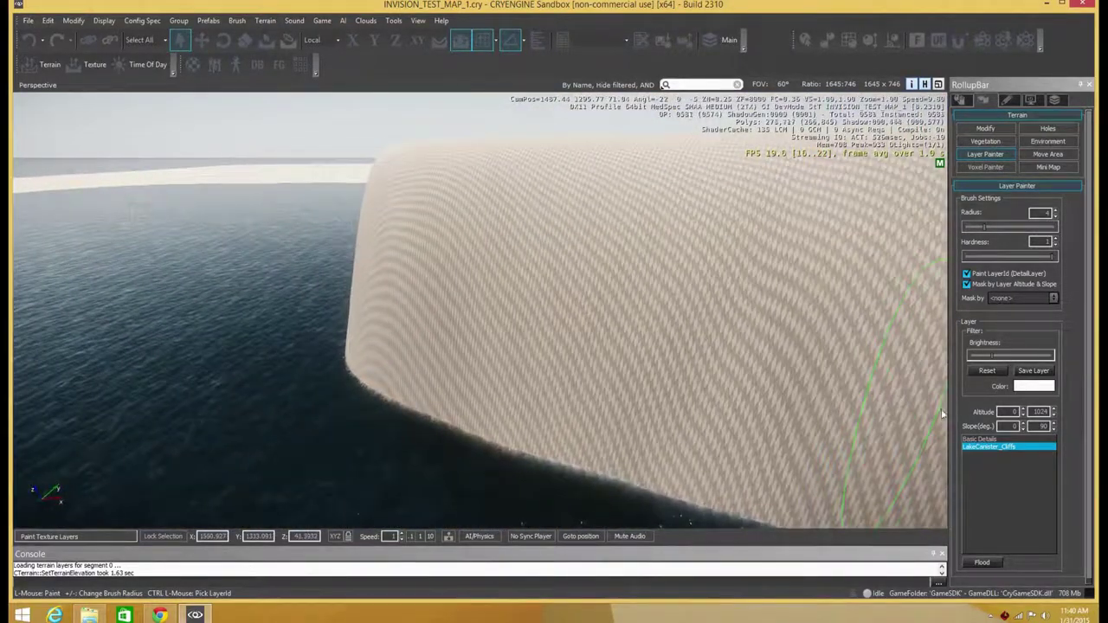
double_click(1006, 426)
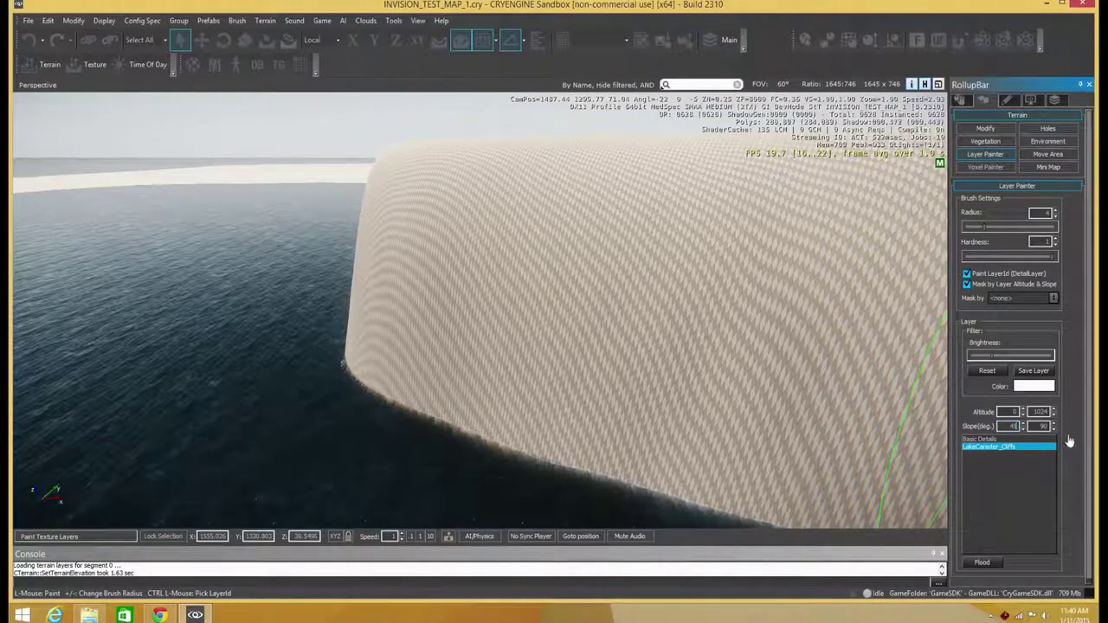
Step: Set the LakeCanister_Cliffs paint color to a dark olive grey with RGB 82, 77, 66
click(1031, 386)
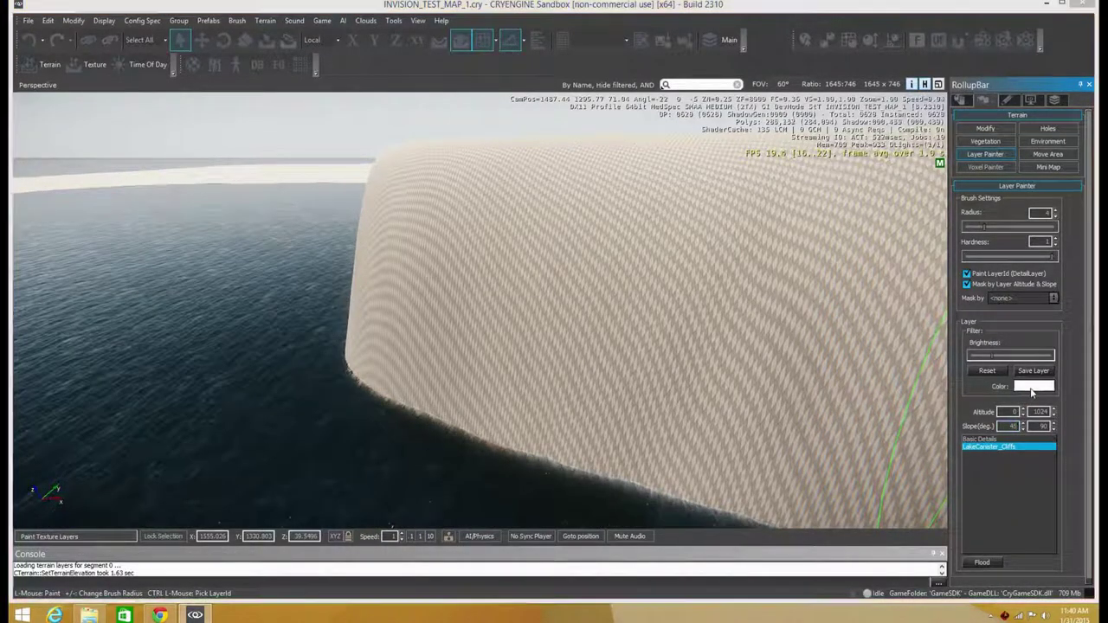
drag(526, 316, 475, 319)
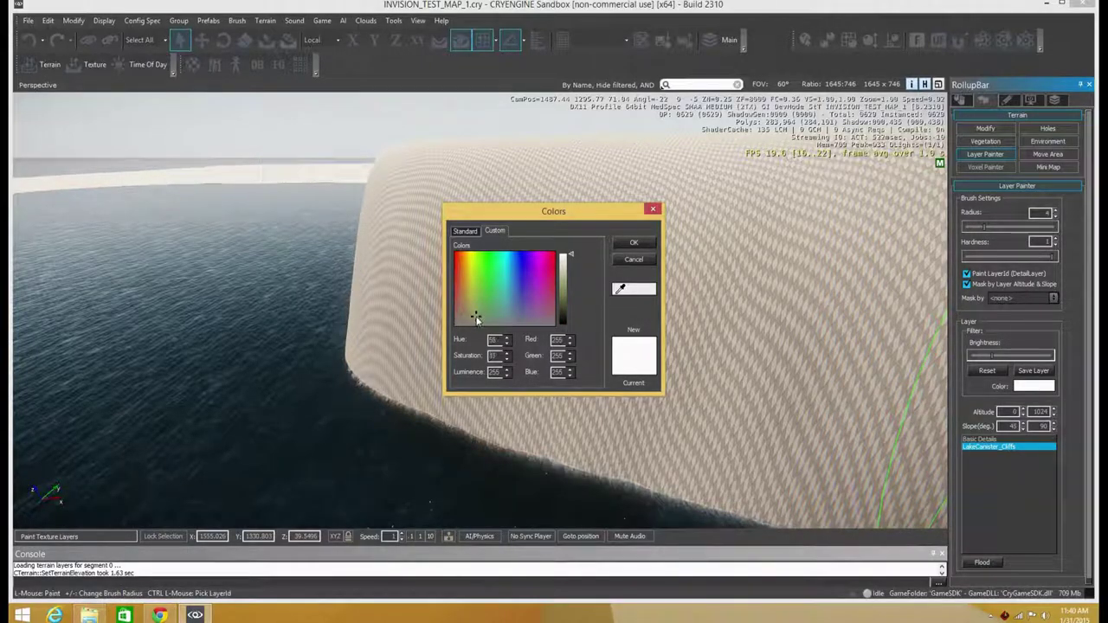
click(560, 303)
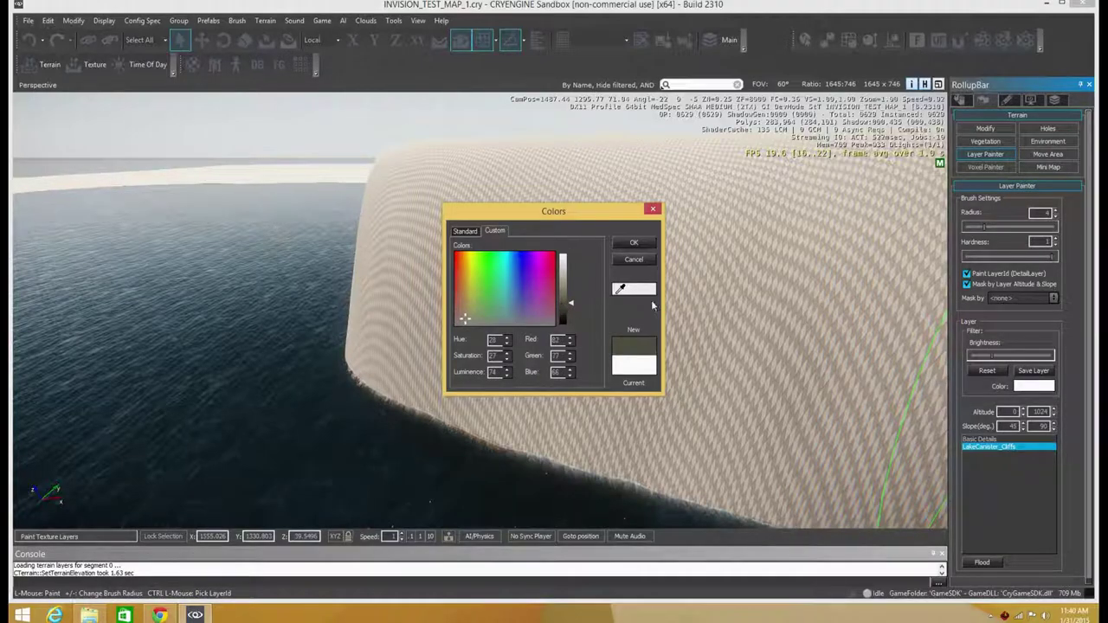
click(632, 244)
Step: Paint the LakeCanister_Cliffs layer in broad strokes across the plateau's cliff wall above the water
mouse_move(579, 347)
mouse_down()
mouse_move(640, 352)
mouse_move(506, 346)
mouse_up()
mouse_move(456, 340)
mouse_down()
mouse_move(511, 368)
mouse_move(676, 372)
mouse_move(797, 410)
mouse_move(663, 425)
mouse_move(494, 385)
mouse_move(693, 427)
mouse_move(721, 458)
mouse_move(759, 462)
mouse_move(746, 465)
mouse_move(749, 450)
mouse_up()
key(d)
right_drag(588, 402, 683, 402)
mouse_move(575, 393)
mouse_down()
mouse_move(497, 363)
mouse_move(498, 344)
mouse_move(532, 324)
mouse_move(662, 299)
mouse_move(593, 228)
mouse_move(468, 191)
mouse_move(575, 149)
mouse_move(440, 165)
mouse_move(729, 182)
mouse_move(685, 190)
mouse_move(779, 225)
mouse_move(579, 251)
mouse_move(642, 258)
mouse_move(566, 373)
mouse_move(495, 437)
mouse_move(393, 416)
mouse_move(526, 291)
mouse_move(484, 260)
mouse_move(371, 268)
mouse_up()
key(a)
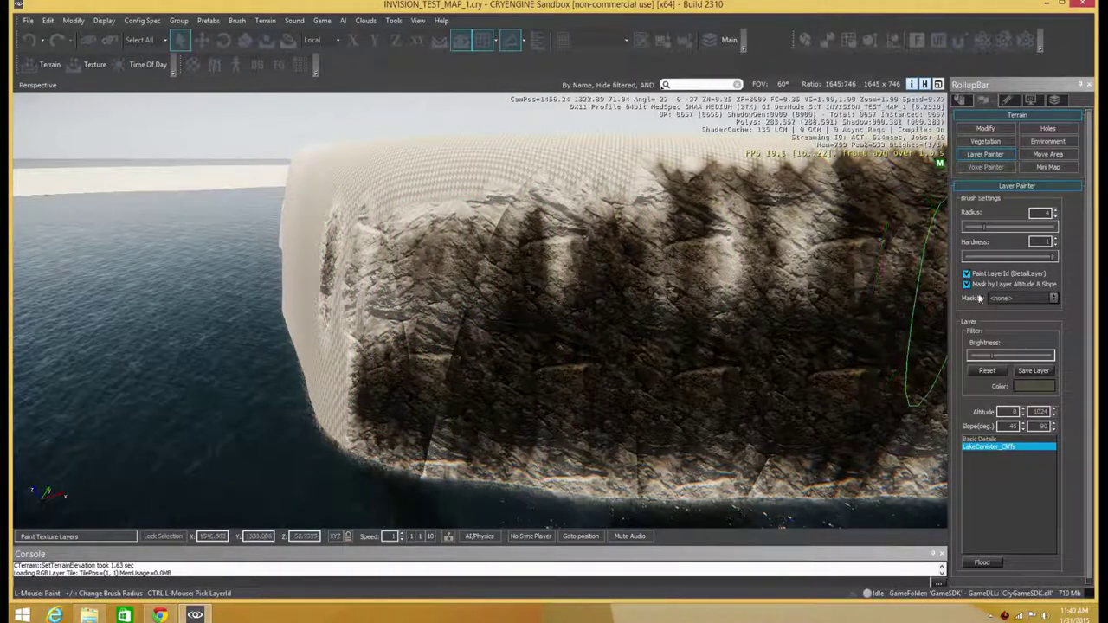
Step: Set the LakeCanister_Cliffs paint color to a light beige and enlarge the brush radius to about 60
click(1031, 386)
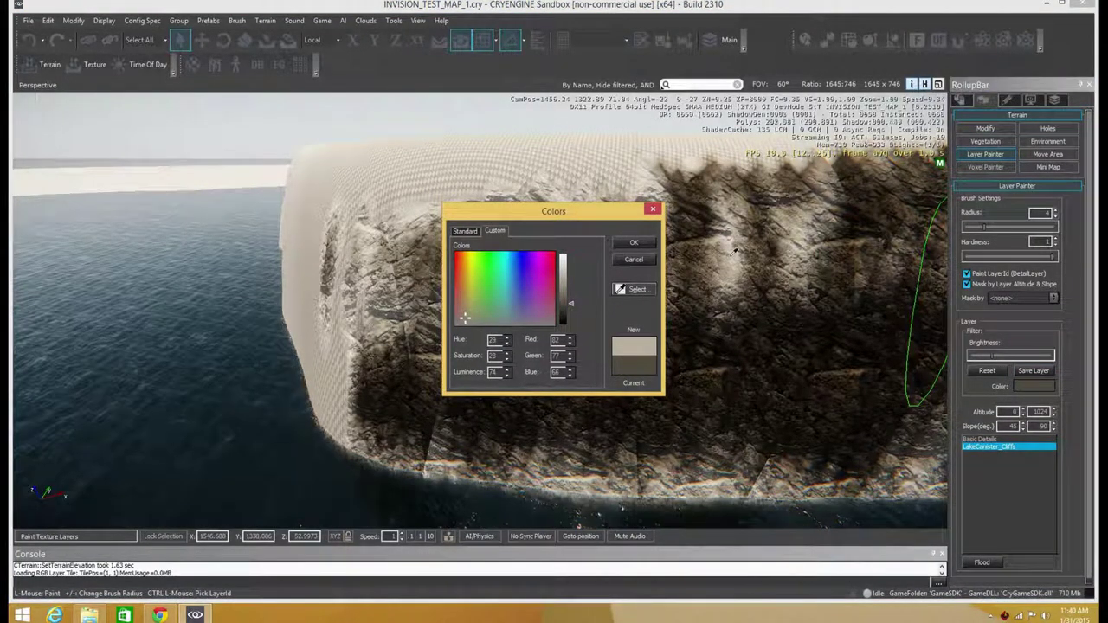
click(633, 246)
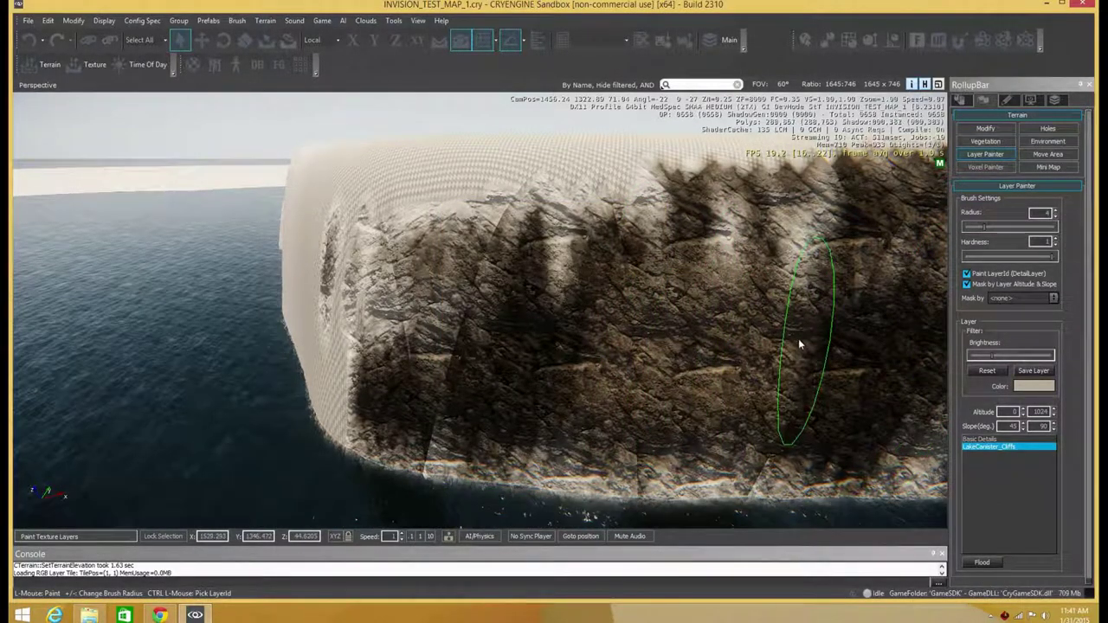
drag(981, 227, 1021, 231)
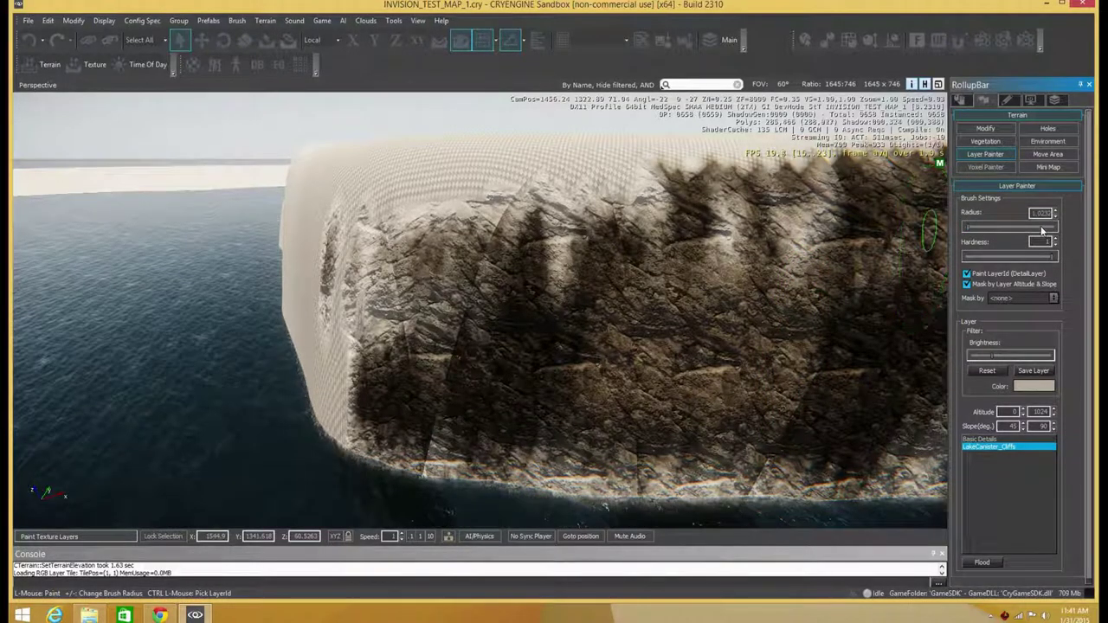
Step: Repaint the partly textured cliff wall with the light beige LakeCanister_Cliffs layer, extending the strokes toward its bare white end
mouse_move(665, 245)
mouse_down()
mouse_move(568, 250)
mouse_move(297, 210)
mouse_up()
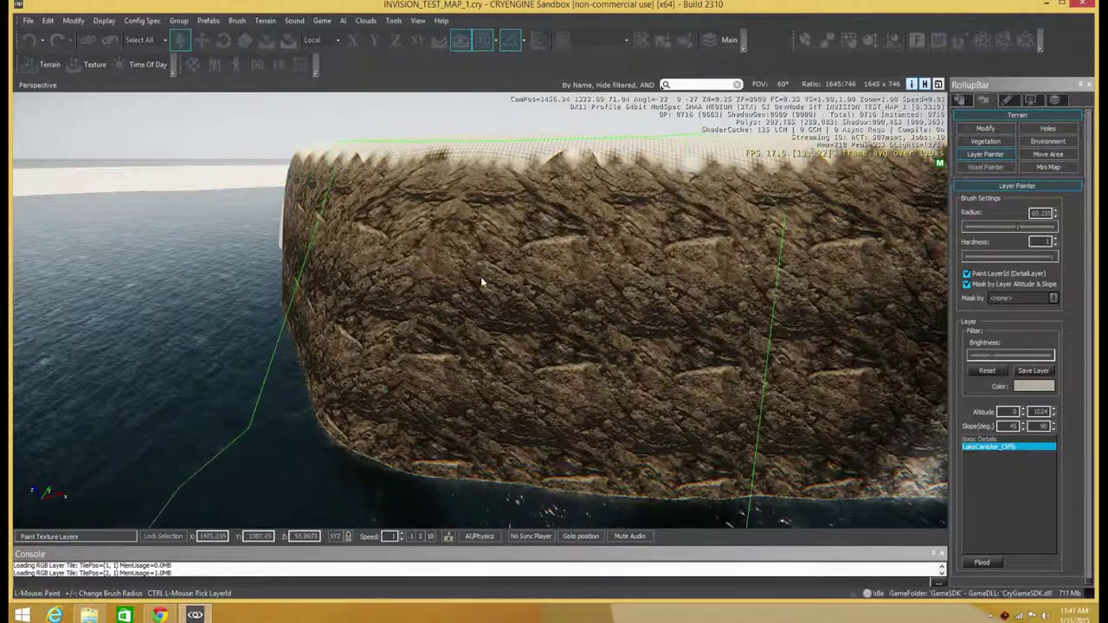
key(d)
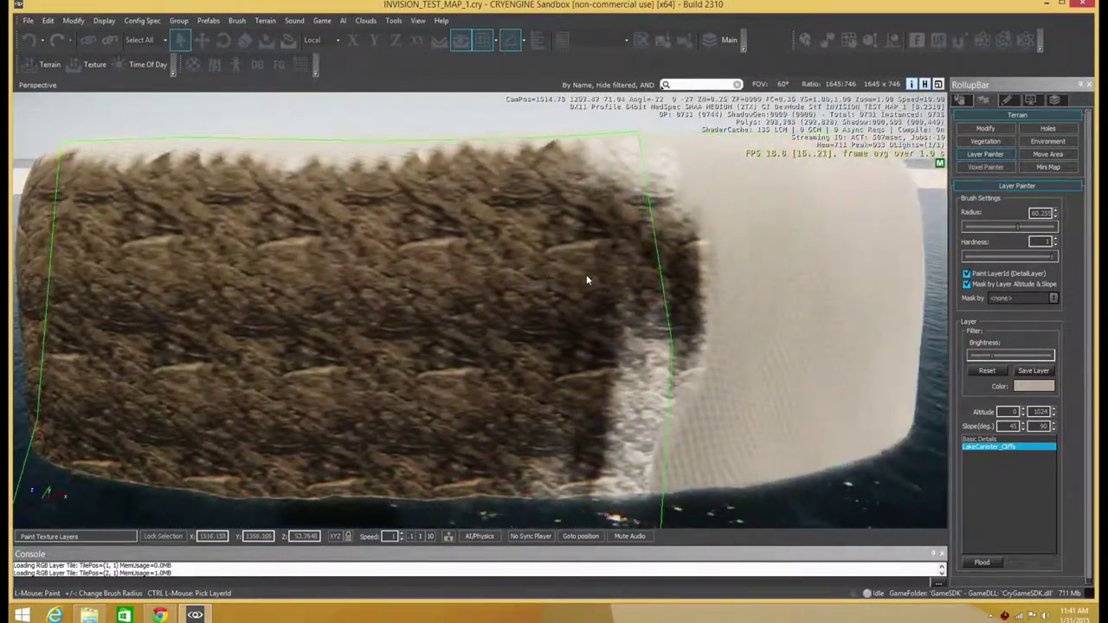
mouse_move(586, 274)
mouse_down()
mouse_move(670, 278)
mouse_move(678, 259)
mouse_up()
Step: Paint the LakeCanister_Cliffs layer around the bare corner and along the adjoining cliff wall of the plateau
key(d)
mouse_move(420, 254)
right_down()
mouse_move(286, 225)
mouse_move(260, 208)
mouse_move(472, 269)
right_up()
key(s)
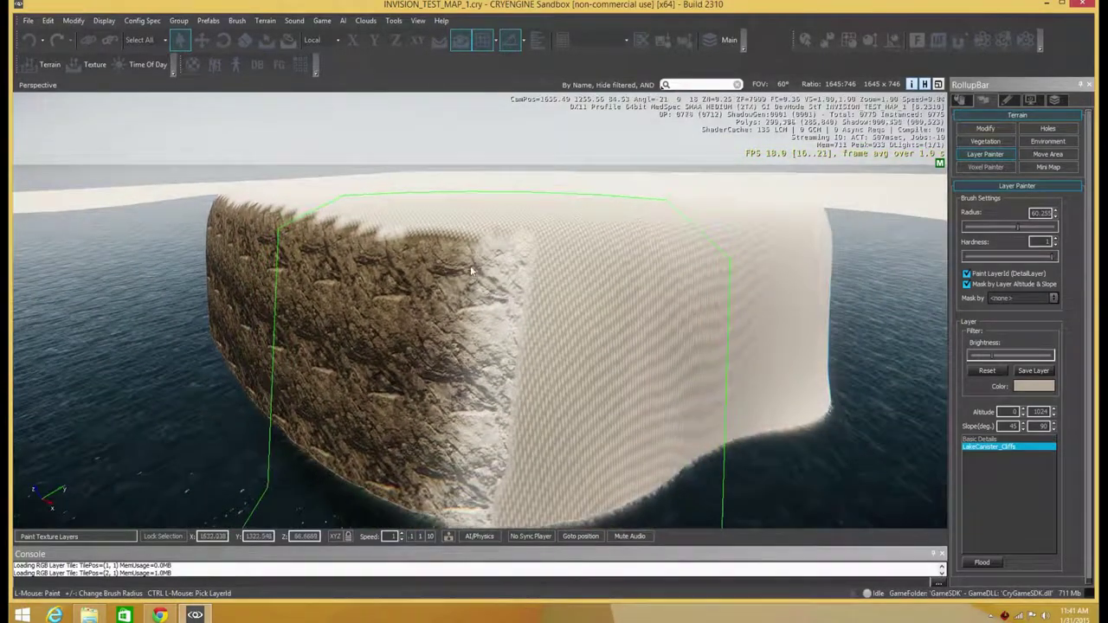
drag(537, 283, 801, 272)
key(d)
mouse_move(801, 272)
right_down()
mouse_move(675, 285)
mouse_move(697, 307)
mouse_move(675, 281)
mouse_move(572, 303)
mouse_move(519, 286)
right_up()
key(s)
key(d)
drag(727, 279, 886, 242)
Step: Paint the LakeCanister_Cliffs layer across the far cliff wall and around its rounded end below the lower terrace
key(d)
right_drag(885, 242, 864, 247)
key(d)
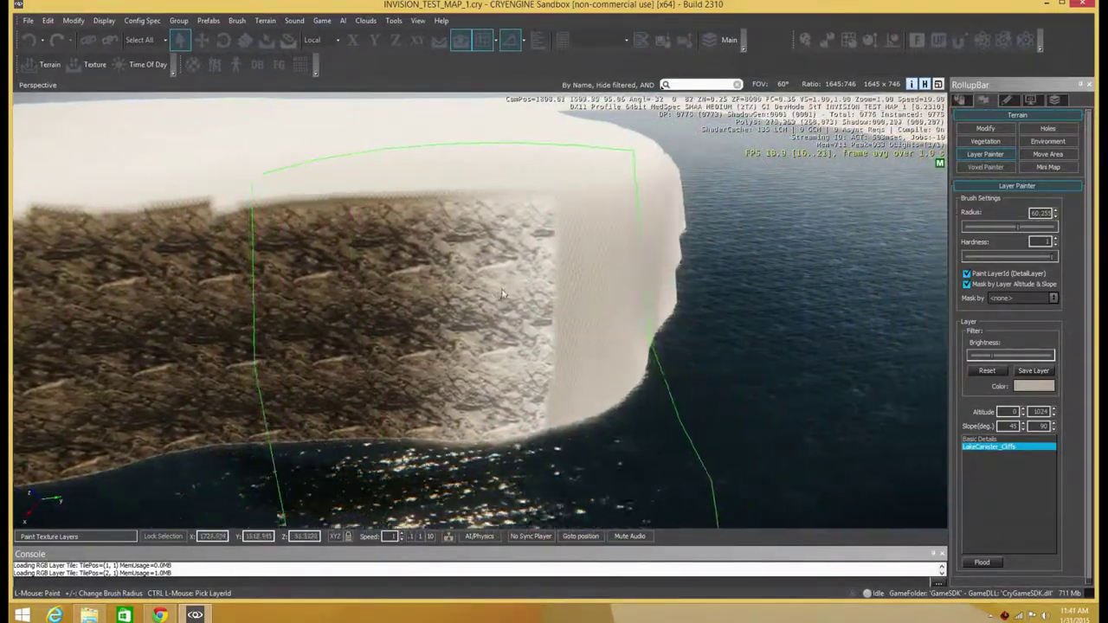
mouse_move(301, 271)
mouse_down()
mouse_move(373, 257)
mouse_move(594, 157)
mouse_move(623, 163)
mouse_up()
key(d)
right_drag(623, 163, 502, 147)
key(w)
key(d)
key(w)
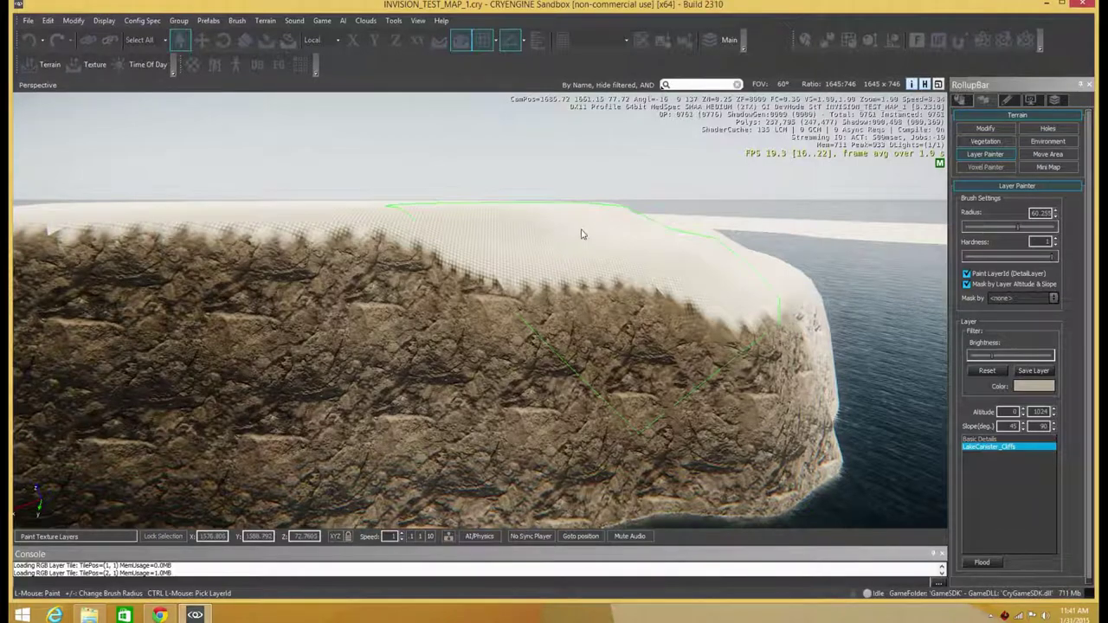
mouse_move(664, 234)
mouse_down()
mouse_move(736, 228)
mouse_move(816, 335)
mouse_move(809, 319)
mouse_up()
Step: Paint the LakeCanister_Cliffs layer over the remaining bare cliff faces beside the notch between the two terraces
right_drag(808, 320, 562, 359)
key(d)
key(d)
key(s)
key(s)
key(d)
mouse_move(770, 260)
mouse_down()
mouse_move(589, 291)
mouse_move(594, 327)
mouse_move(673, 260)
mouse_up()
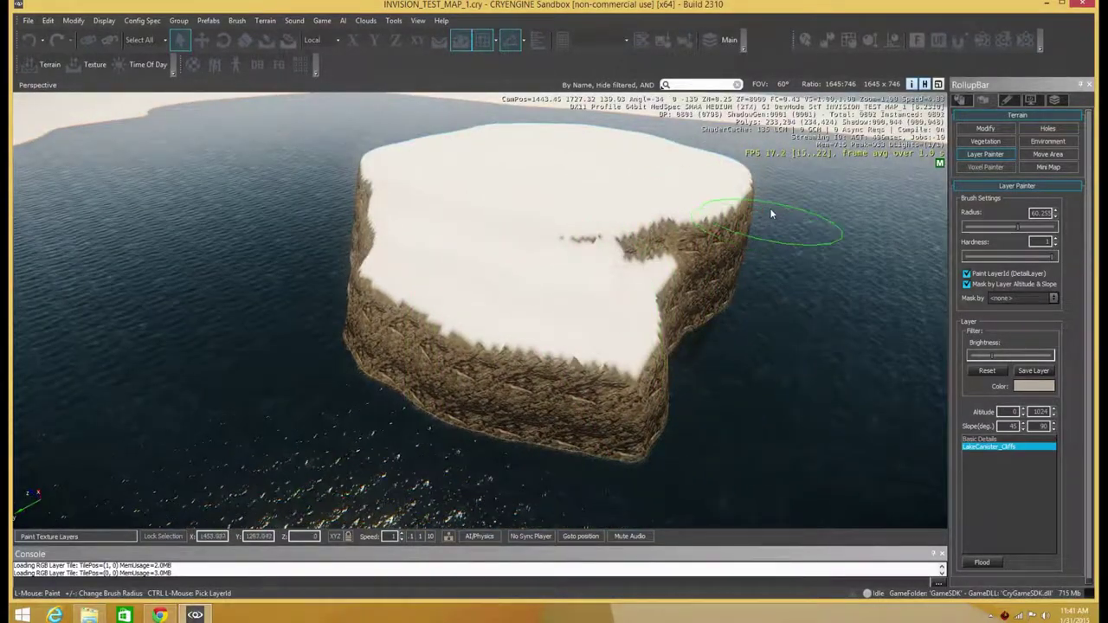
Step: Examine the painted cliff walls from above on the plateau's other side for coverage and color
key(d)
key(d)
key(w)
mouse_move(562, 272)
right_down()
mouse_move(576, 250)
mouse_move(538, 236)
mouse_move(606, 281)
mouse_move(589, 283)
mouse_move(641, 273)
mouse_move(529, 286)
mouse_move(578, 302)
mouse_move(541, 302)
right_up()
key(w)
key(a)
key(a)
key(s)
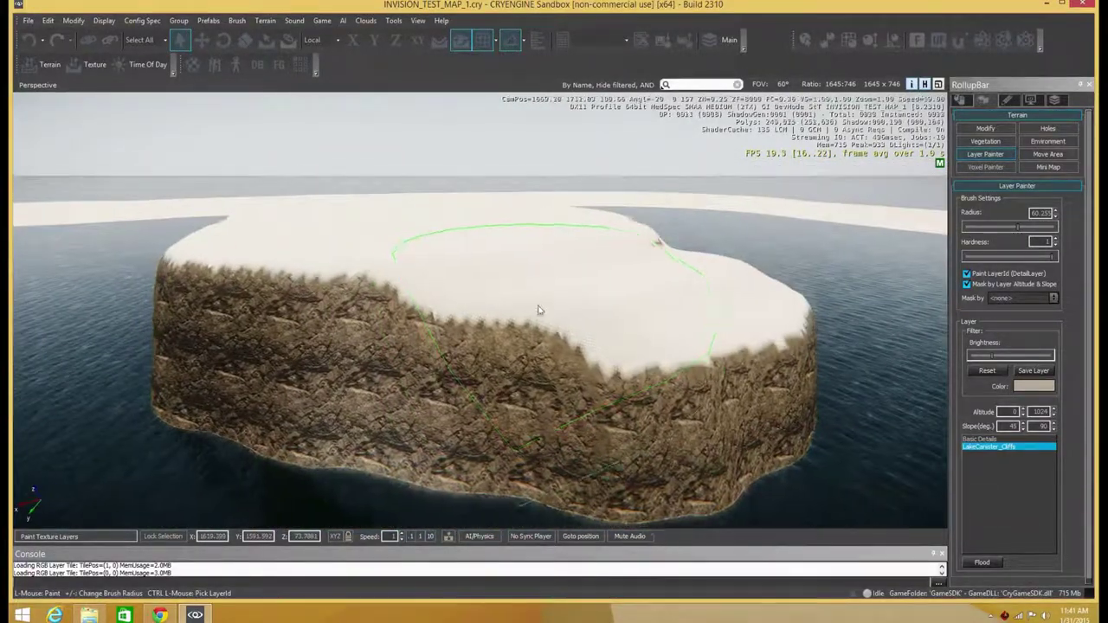
right_drag(404, 364, 560, 371)
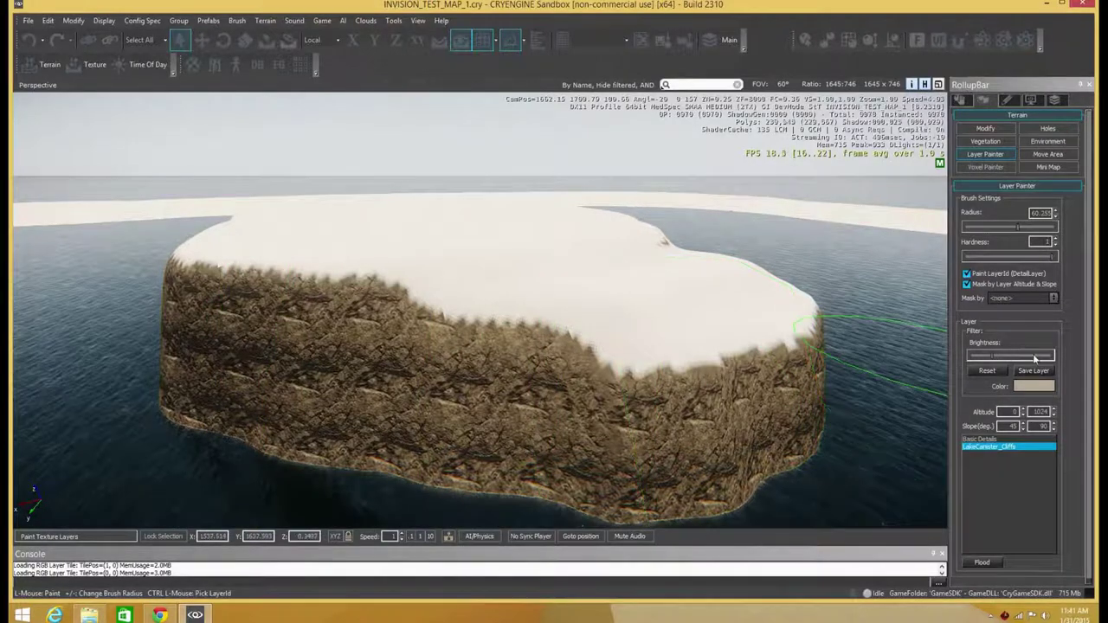
Step: Reduce the brush radius to about 4 and lighten the LakeCanister_Cliffs paint color to RGB 203, 194, 182
drag(998, 224, 982, 226)
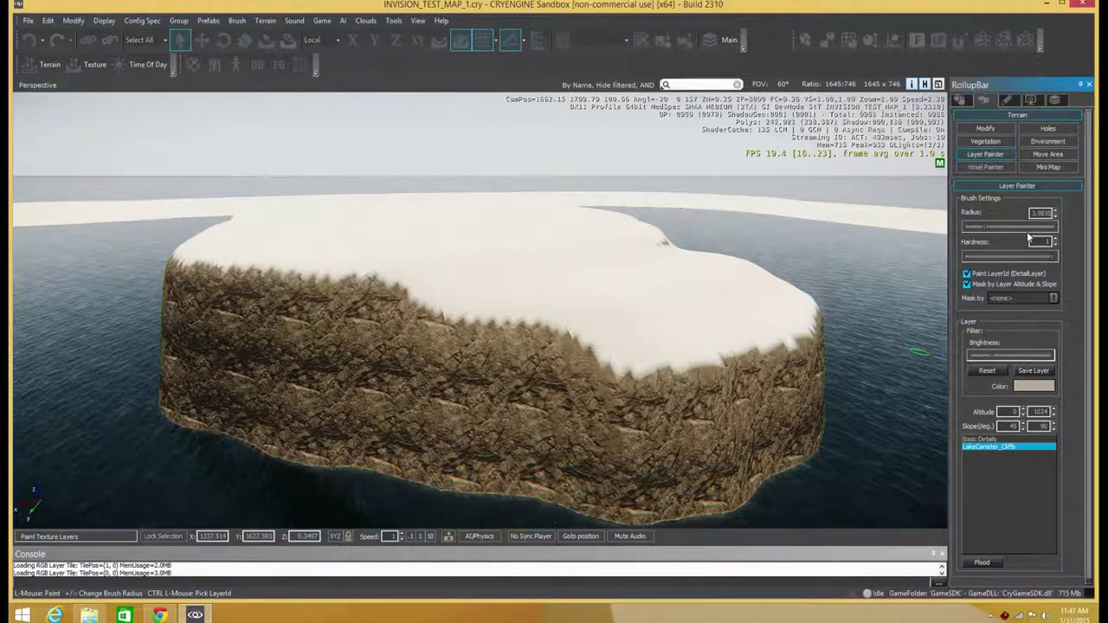
click(1032, 386)
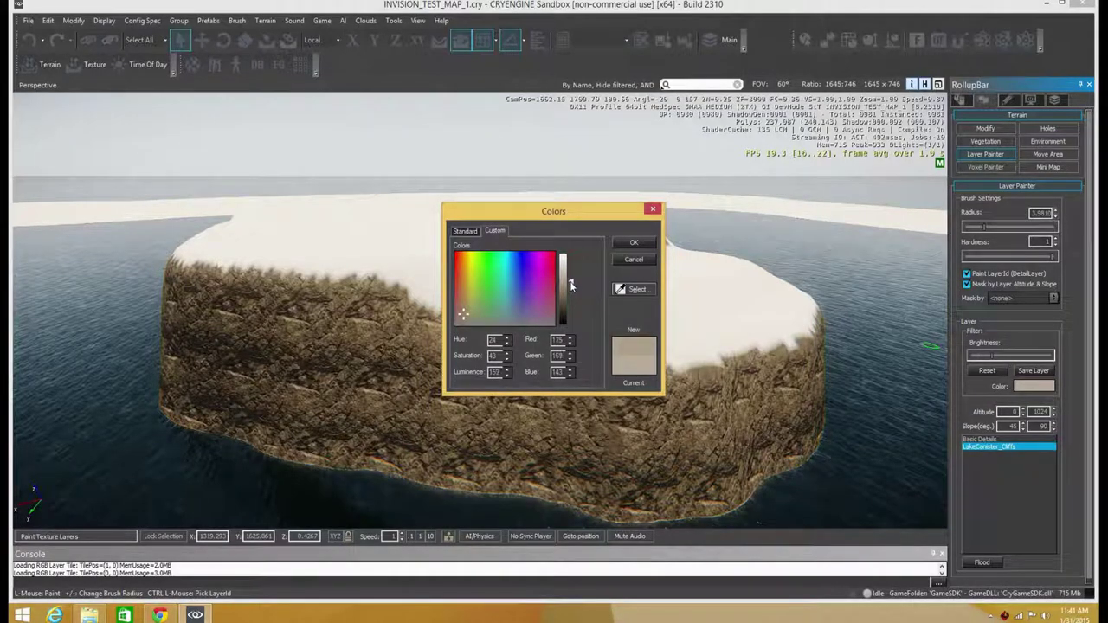
drag(571, 287, 570, 270)
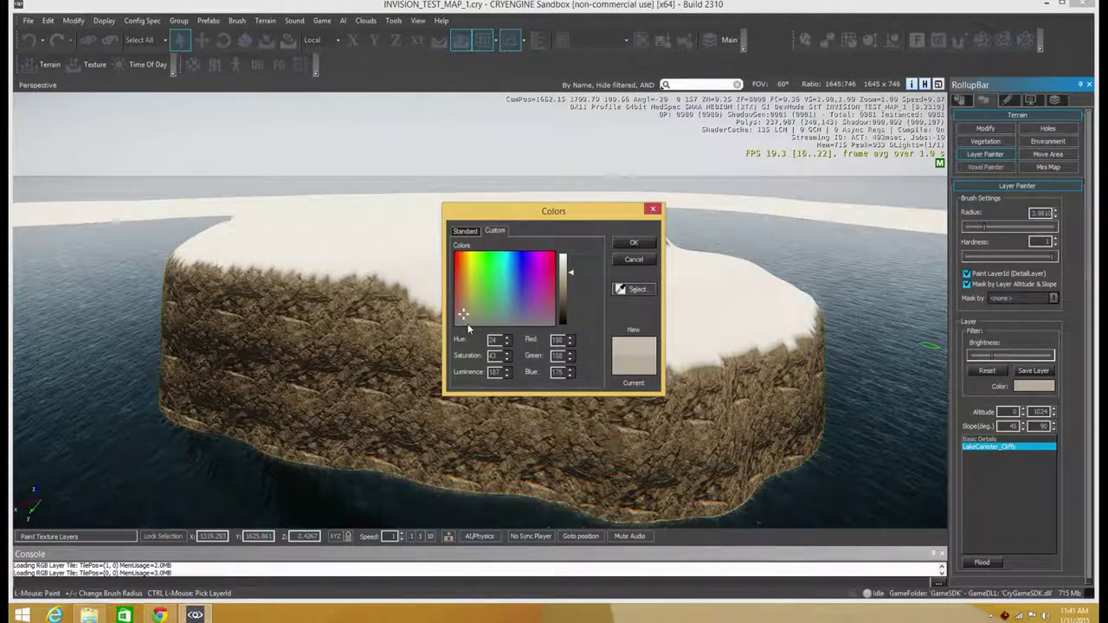
drag(464, 325, 452, 328)
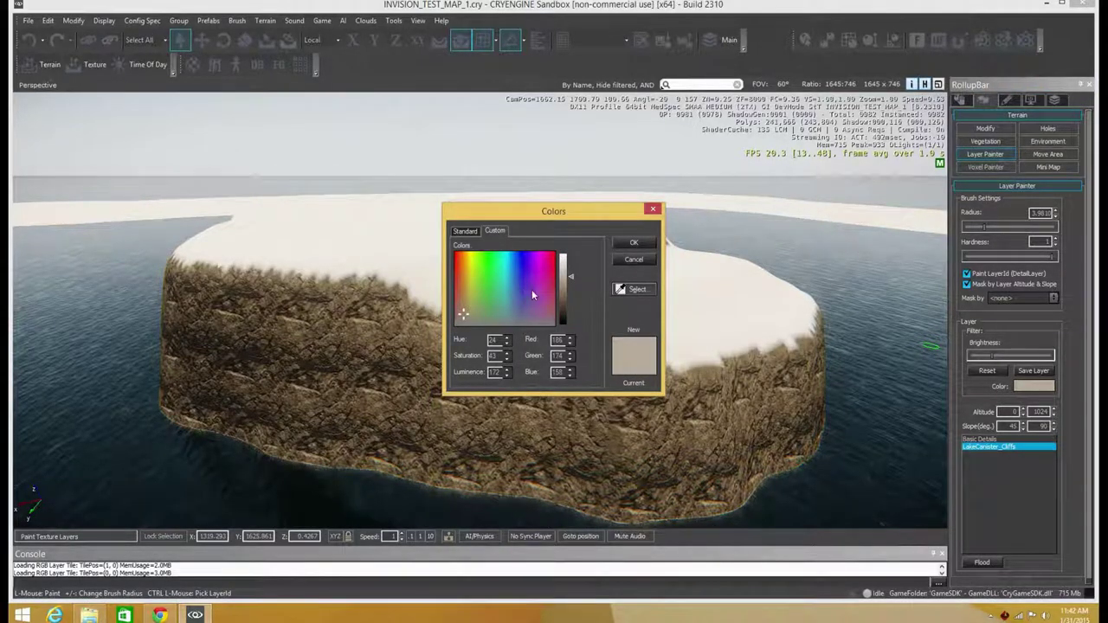
drag(572, 275, 572, 273)
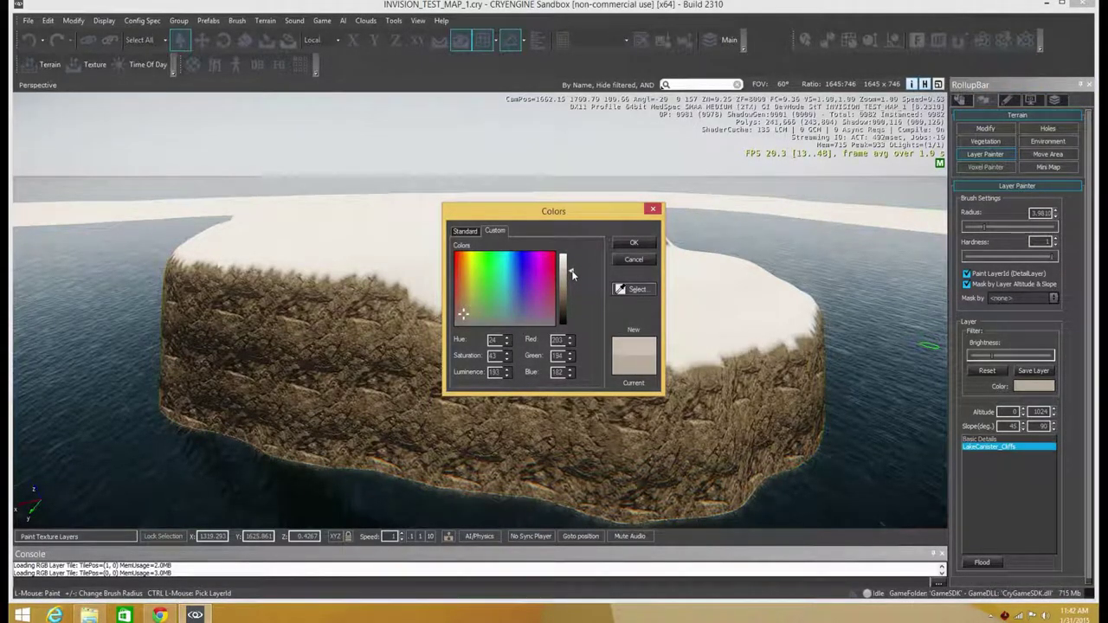
click(646, 248)
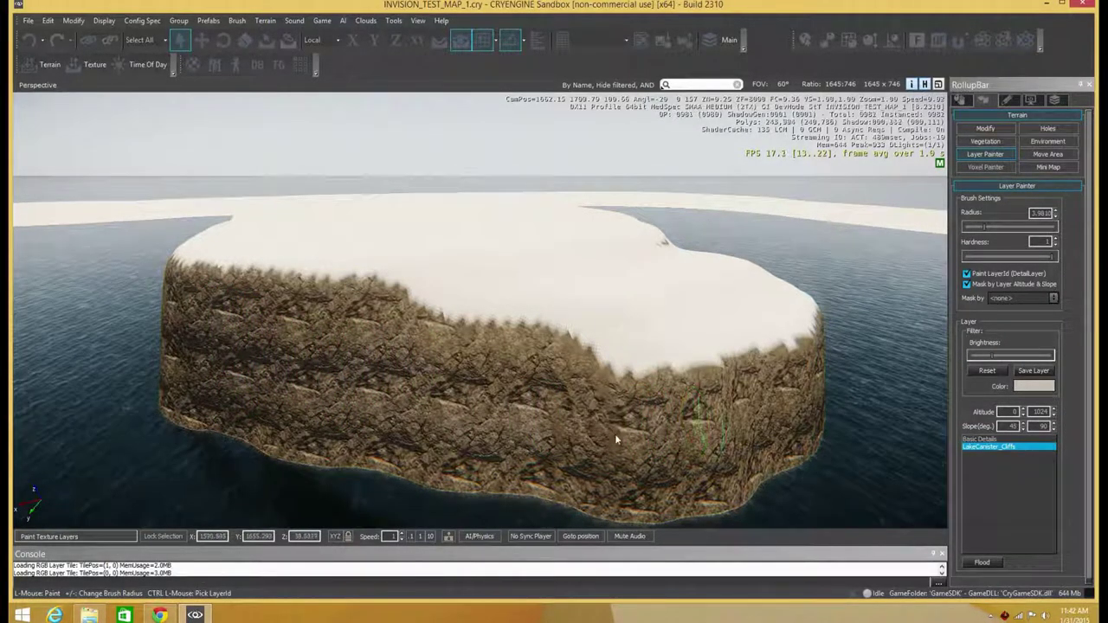
Step: Circle the plateau close to the water and examine how the cliff texture looks on each wall
mouse_move(292, 381)
right_down()
mouse_move(309, 383)
mouse_move(336, 348)
mouse_move(321, 390)
right_up()
key(a)
key(s)
key(a)
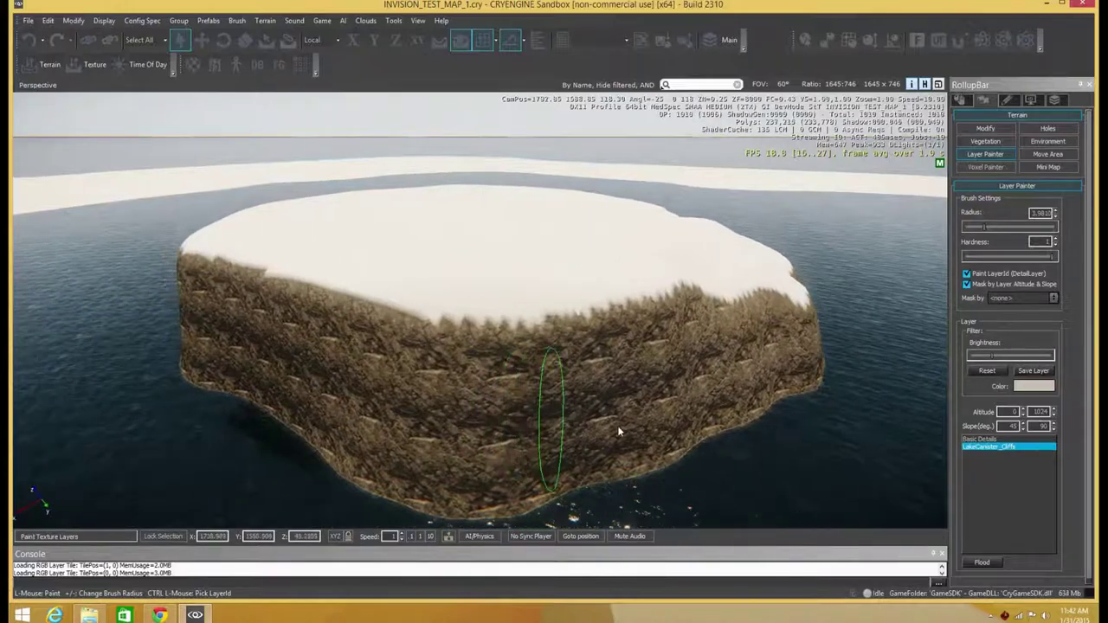
key(a)
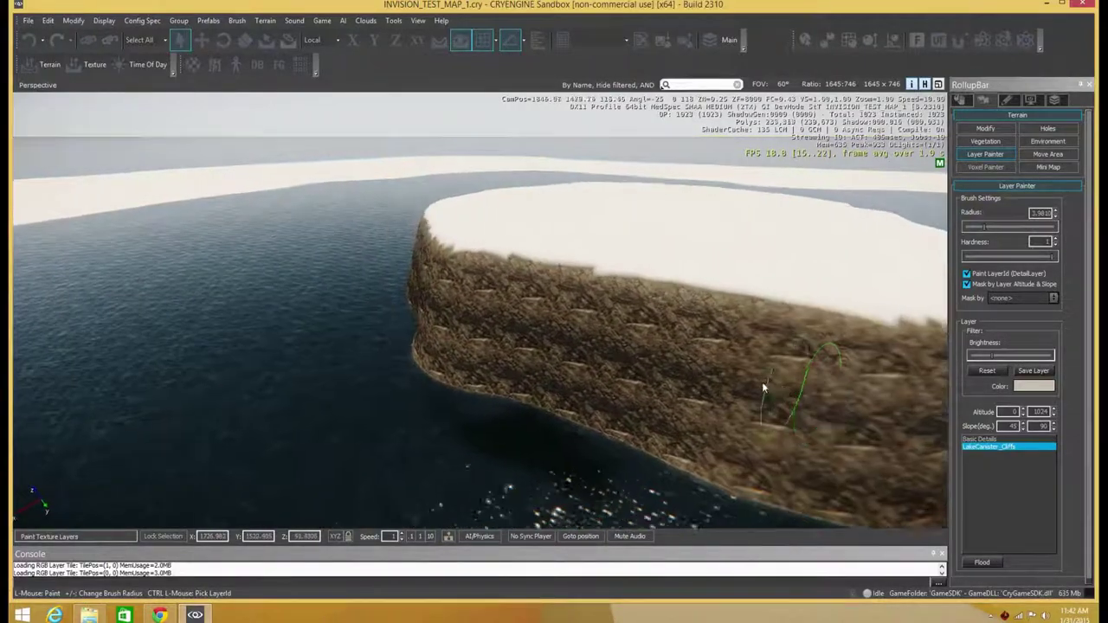
key(d)
key(w)
key(a)
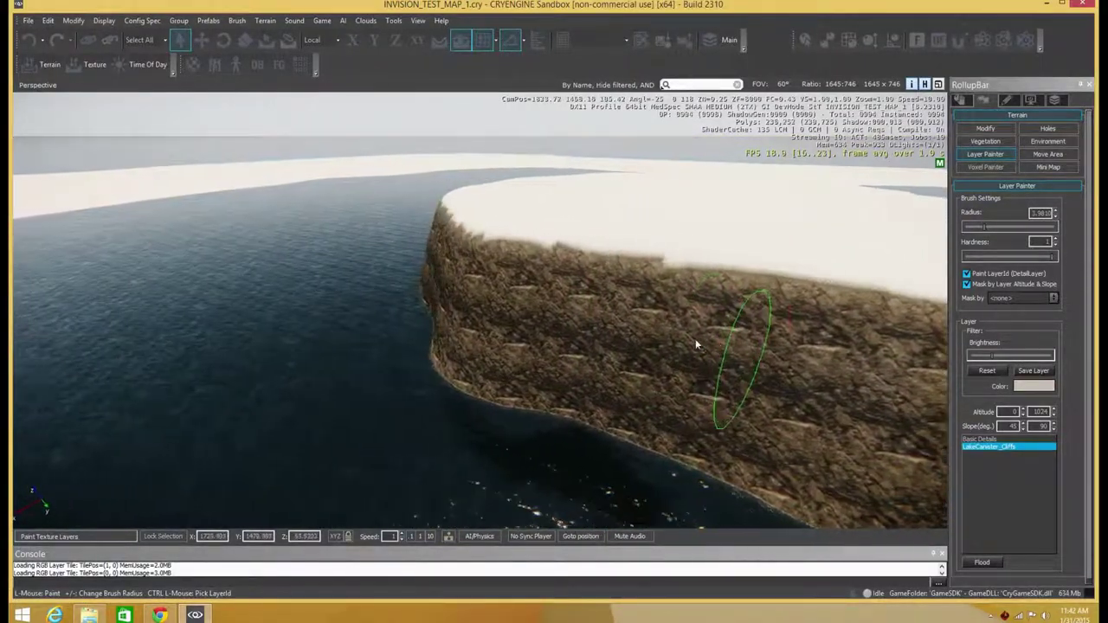
key(a)
key(w)
right_drag(697, 294, 762, 276)
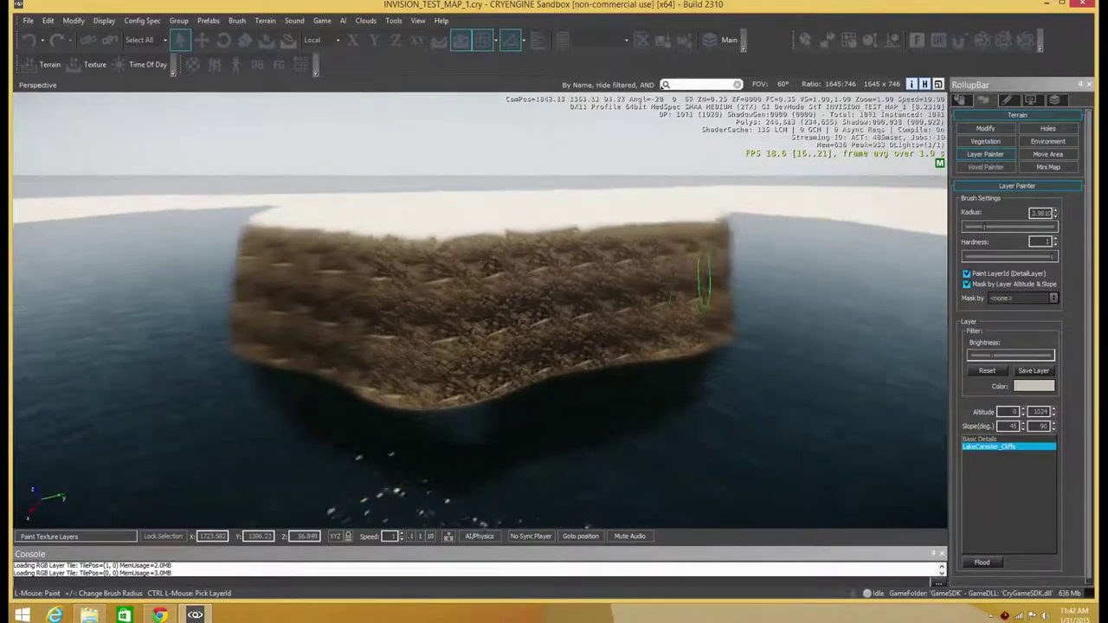
right_drag(686, 275, 663, 285)
key(w)
key(a)
middle_drag(692, 299, 793, 284)
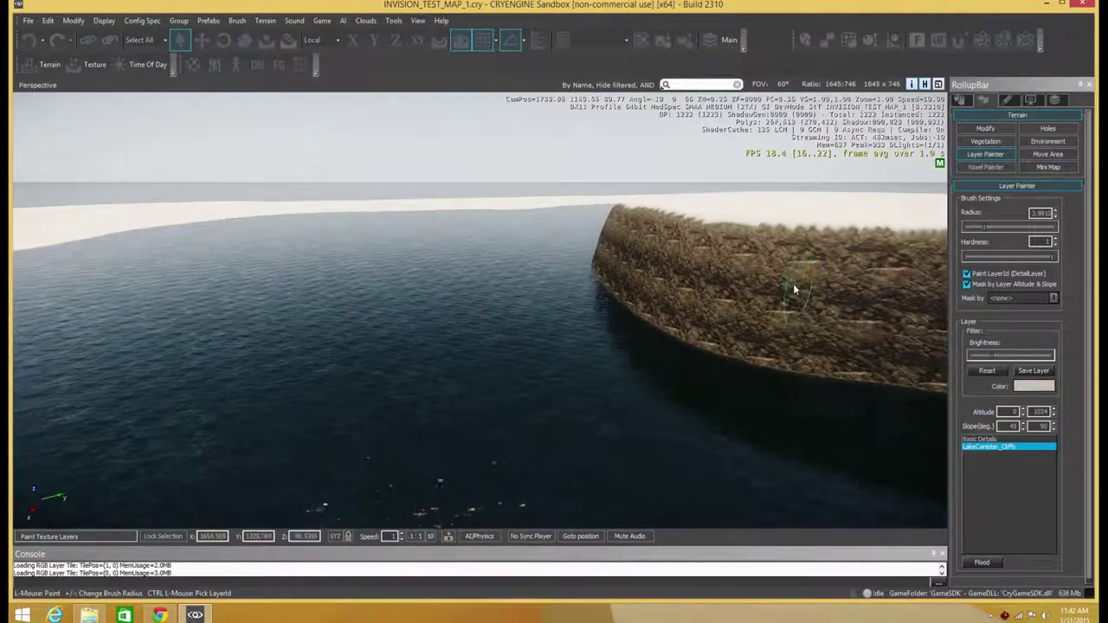
key(a)
right_drag(656, 288, 731, 283)
key(w)
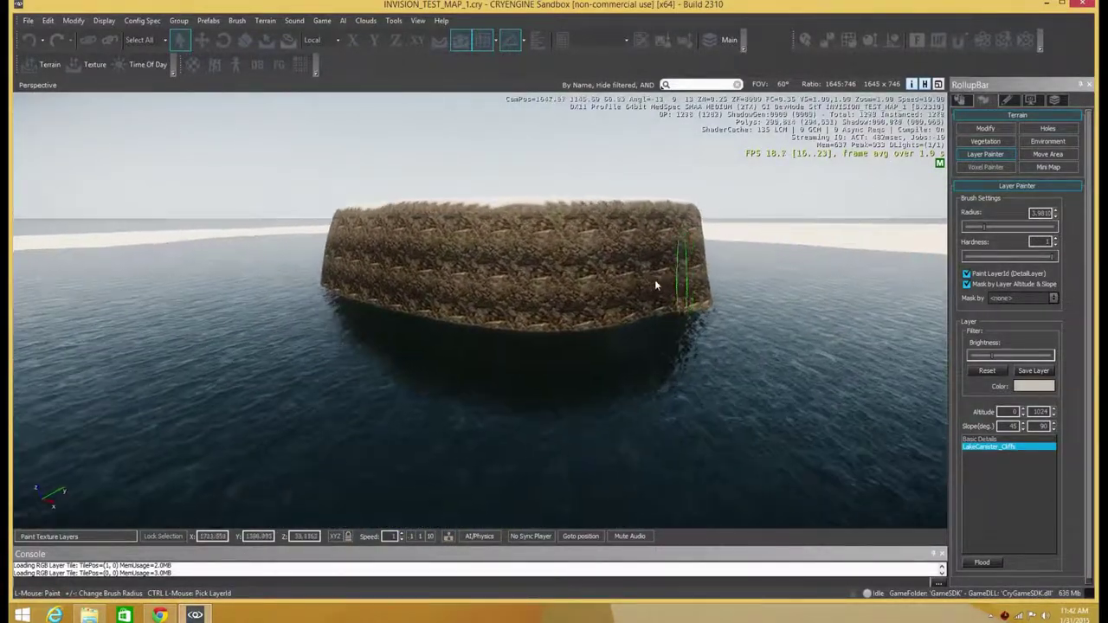
key(w)
mouse_move(572, 270)
right_down()
mouse_move(597, 279)
mouse_move(605, 251)
mouse_move(522, 294)
right_up()
key(a)
key(w)
key(a)
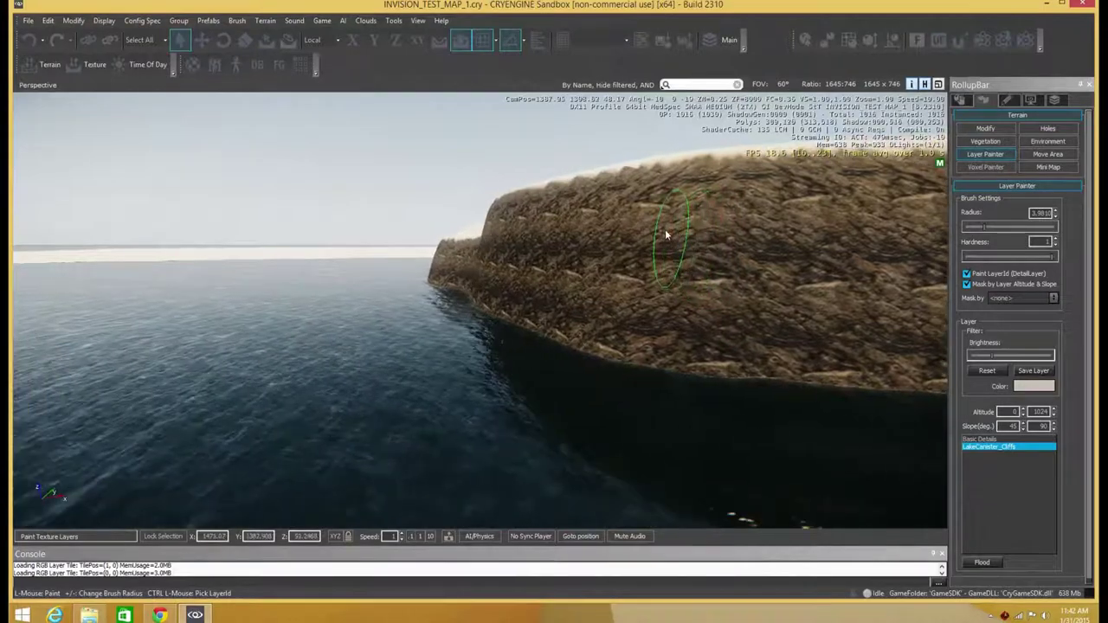
Step: Examine the cliff texture along the remaining wall and where it meets the white terrace rim
key(a)
key(s)
key(a)
key(w)
right_drag(649, 265, 926, 221)
key(w)
key(a)
right_drag(605, 286, 674, 303)
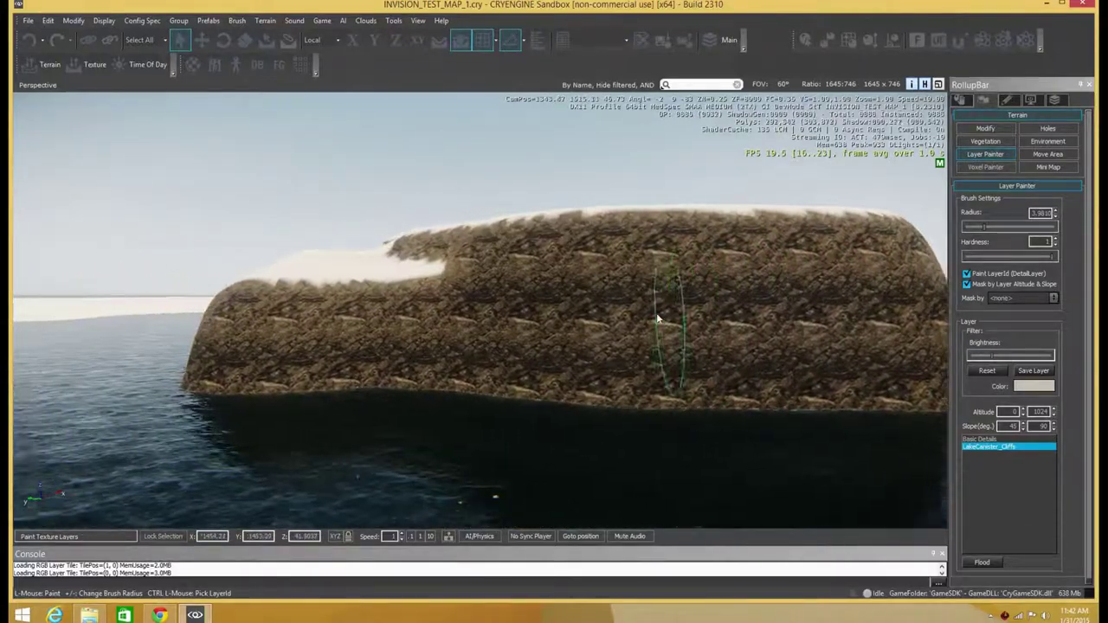
key(a)
key(a)
right_drag(585, 330, 787, 260)
key(w)
key(w)
key(d)
right_drag(562, 295, 528, 395)
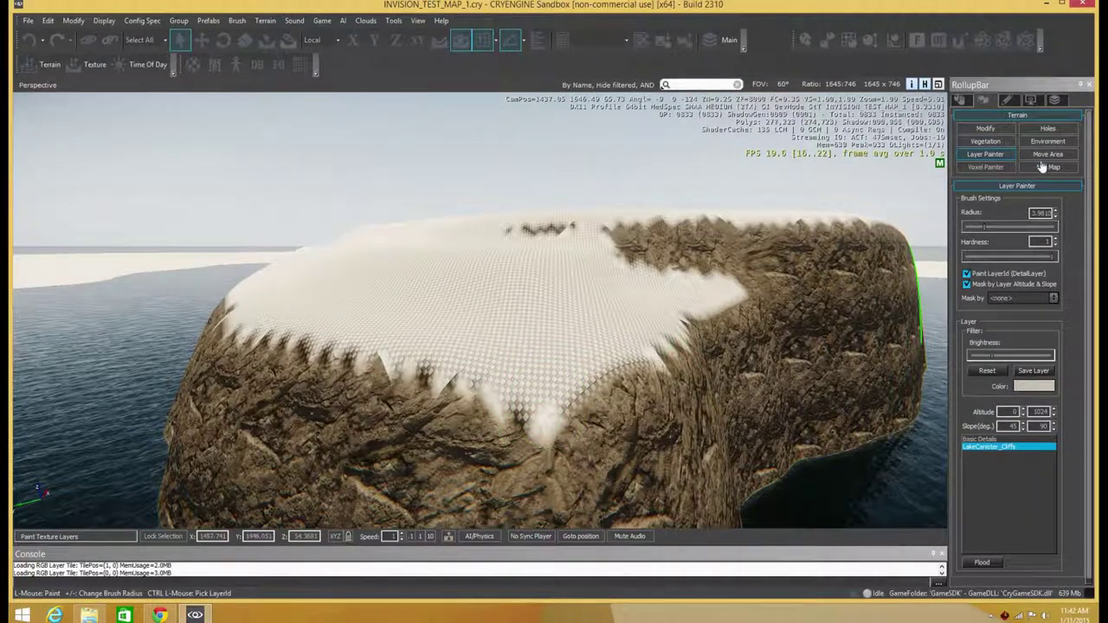
Step: Smooth the terrain along the lower terrace's rim above the cliff with the Smooth brush
click(993, 133)
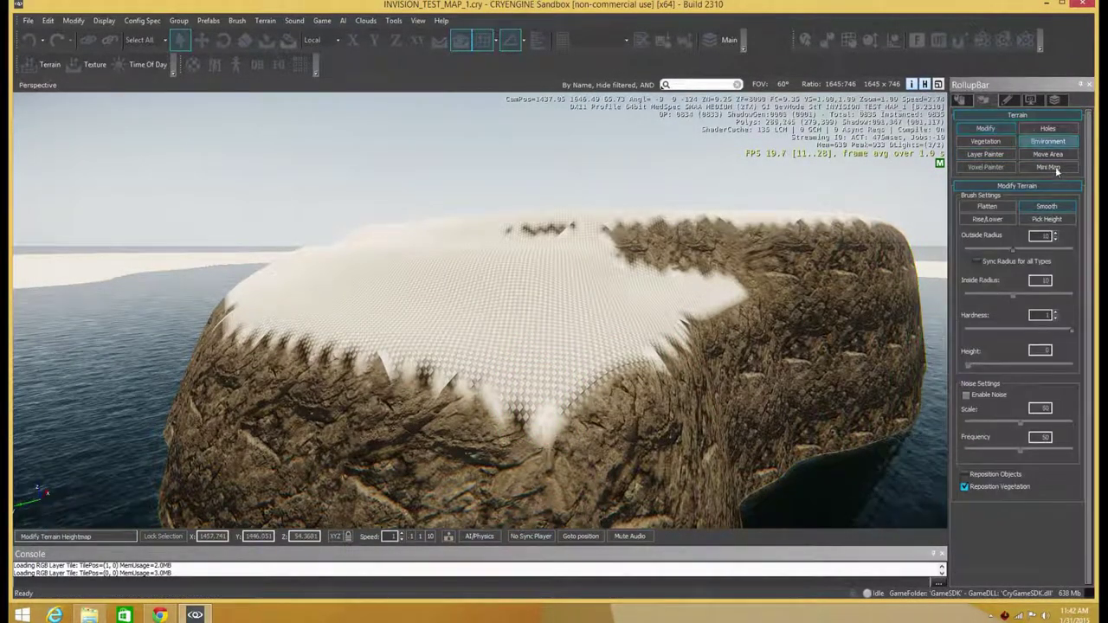
click(1051, 210)
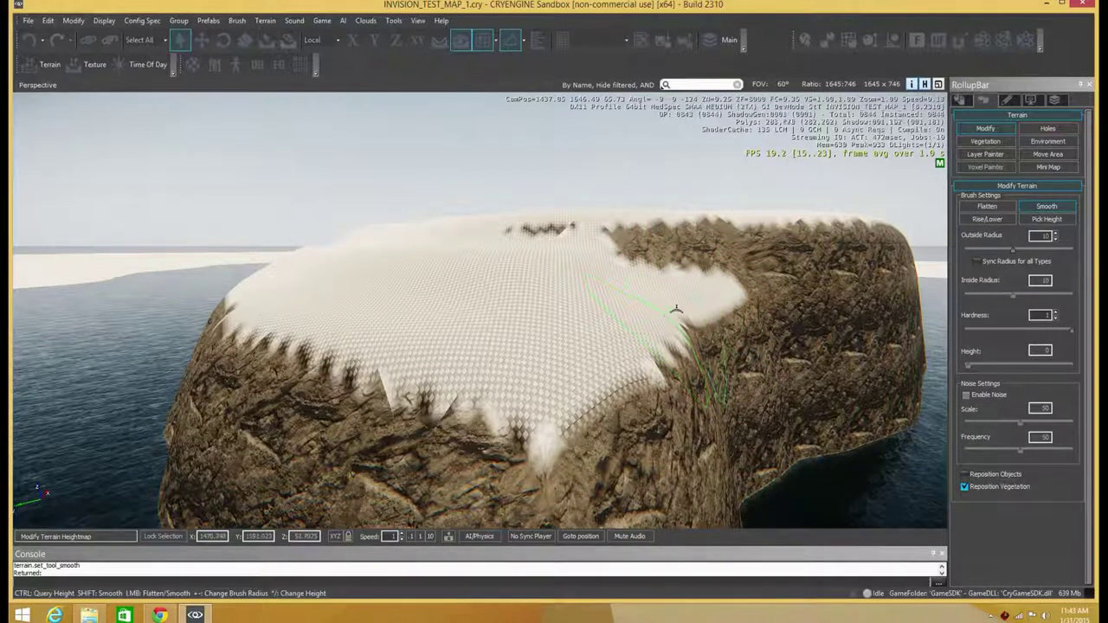
key(d)
right_drag(682, 331, 643, 331)
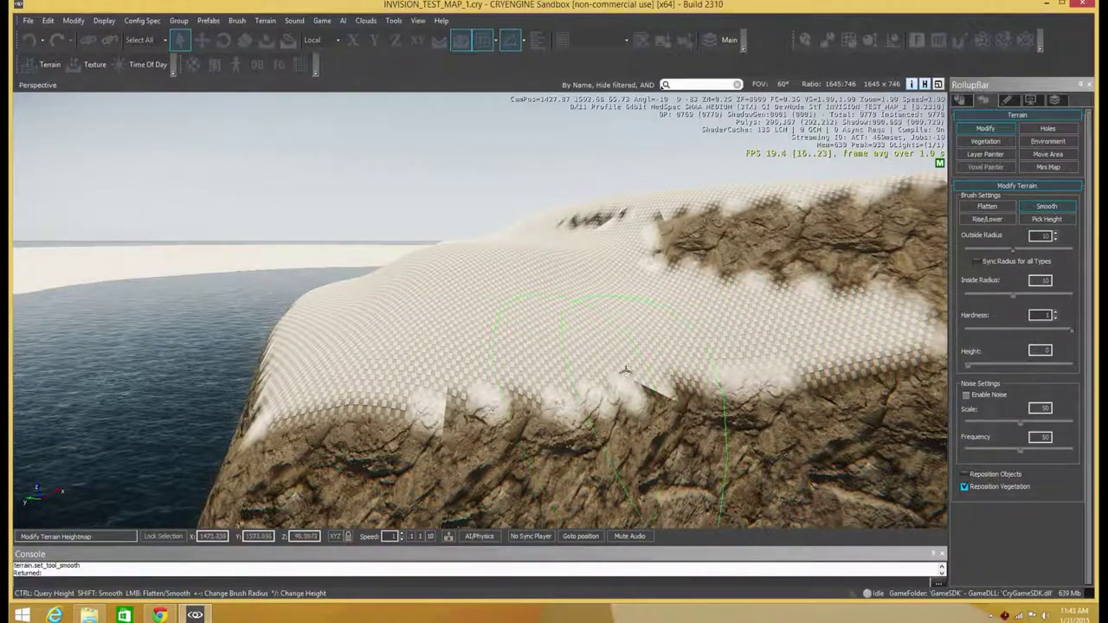
right_drag(475, 364, 482, 327)
key(s)
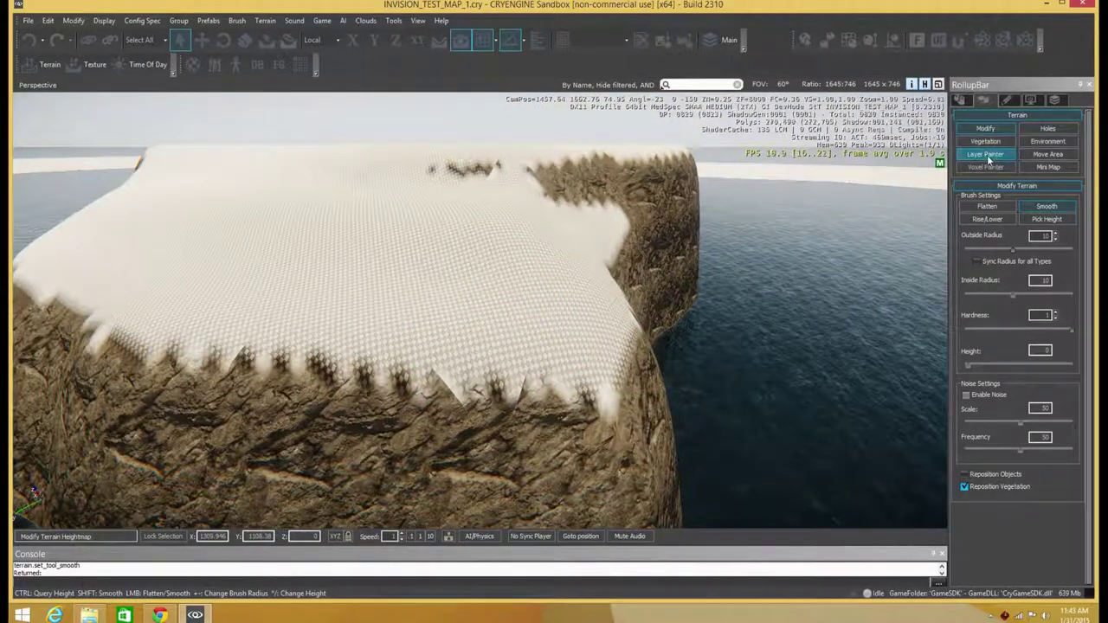
Step: Add a new layer to the terrain texture layers and name it Grass_Cliffs
click(986, 154)
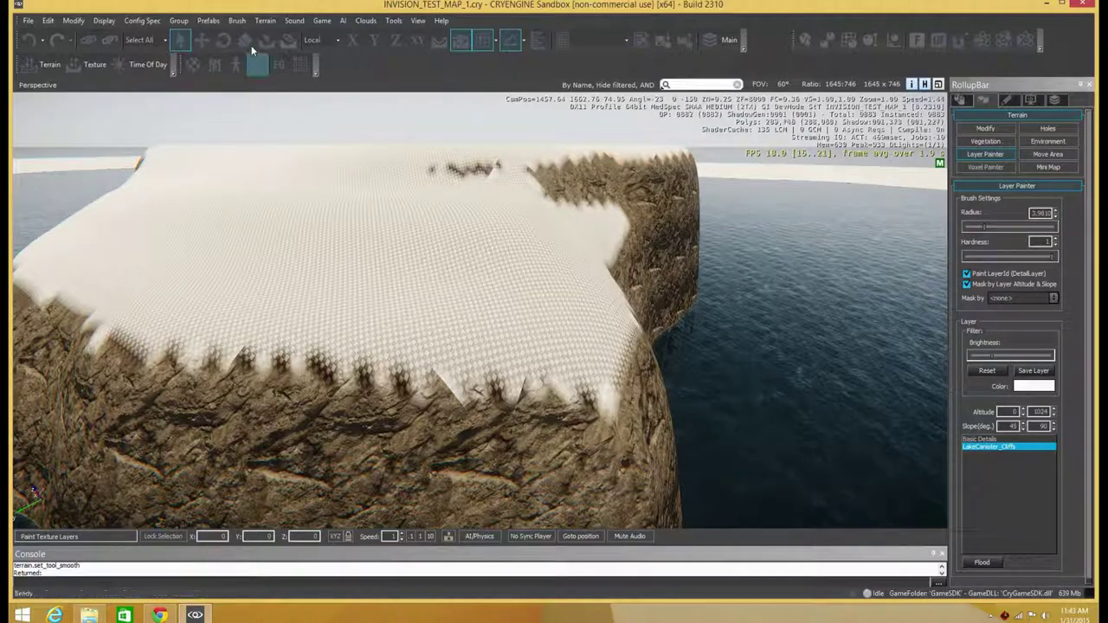
click(261, 24)
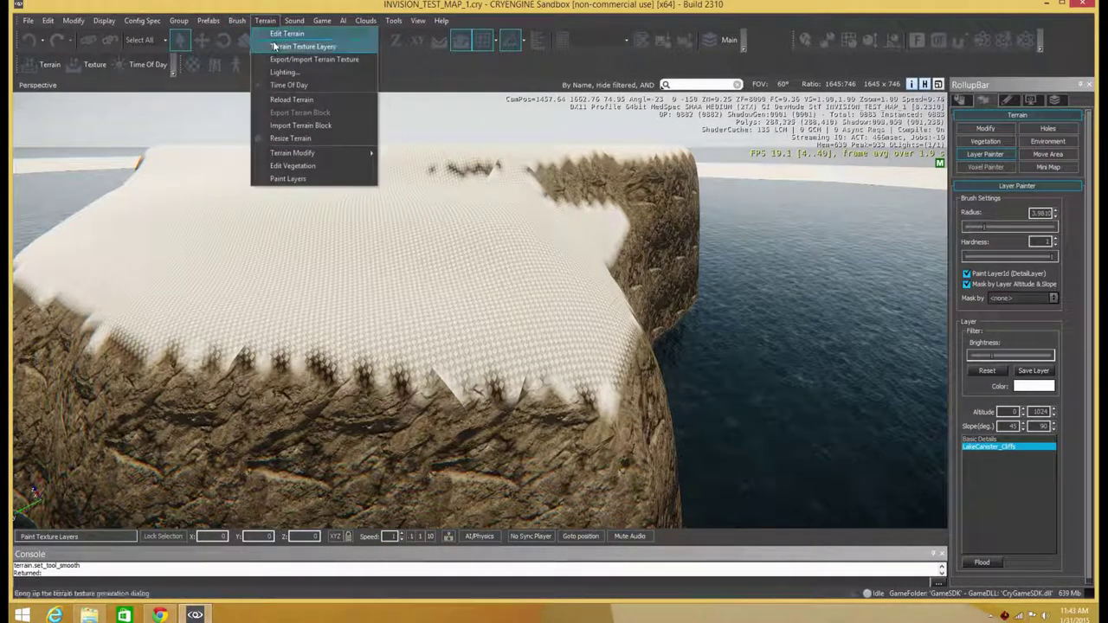
click(277, 45)
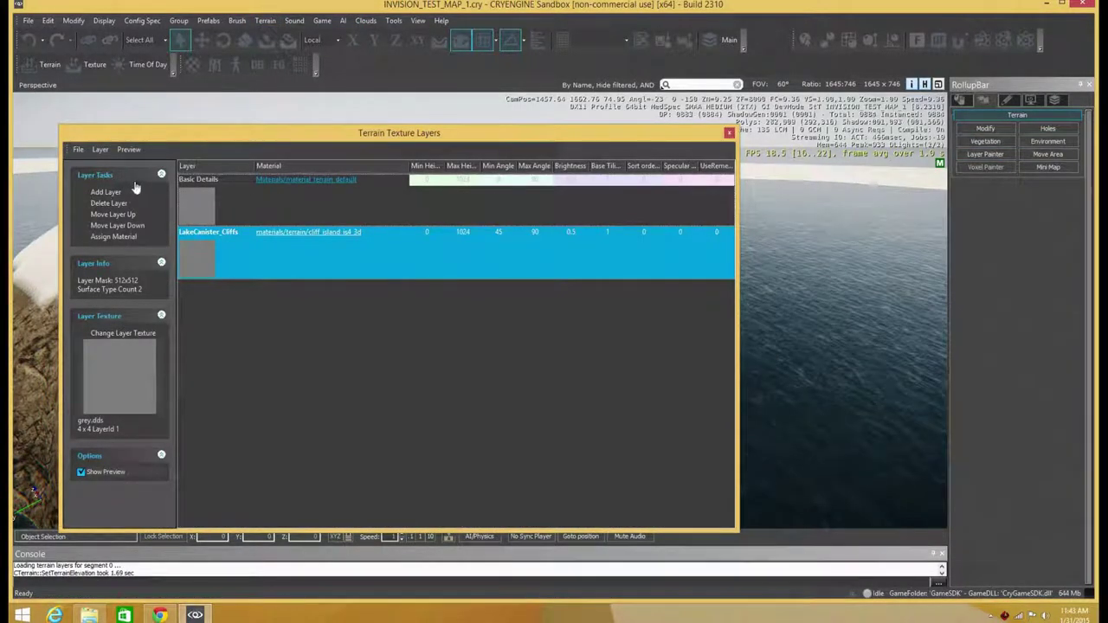
click(115, 192)
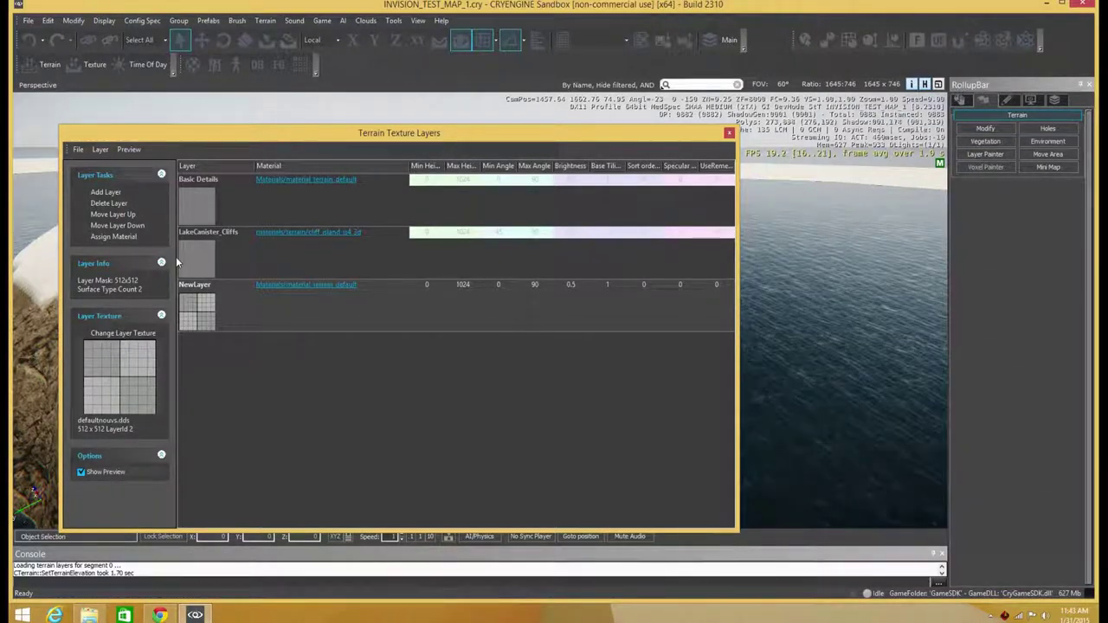
click(208, 288)
click(207, 287)
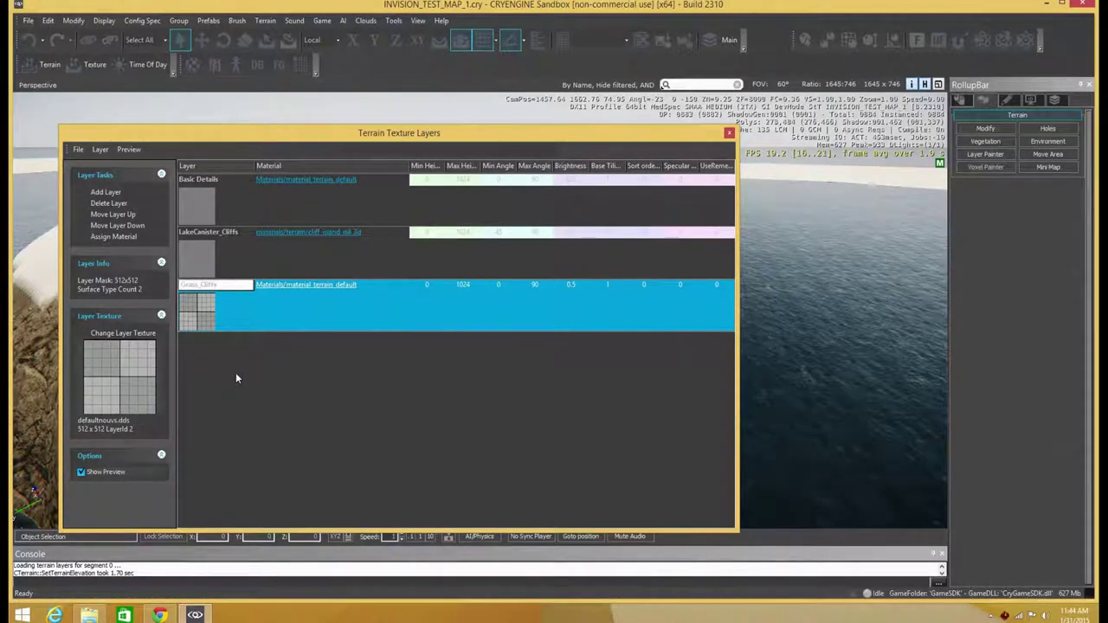
Step: Confirm the Grass_Cliffs layer name and change that layer's texture to grey.dds
click(227, 295)
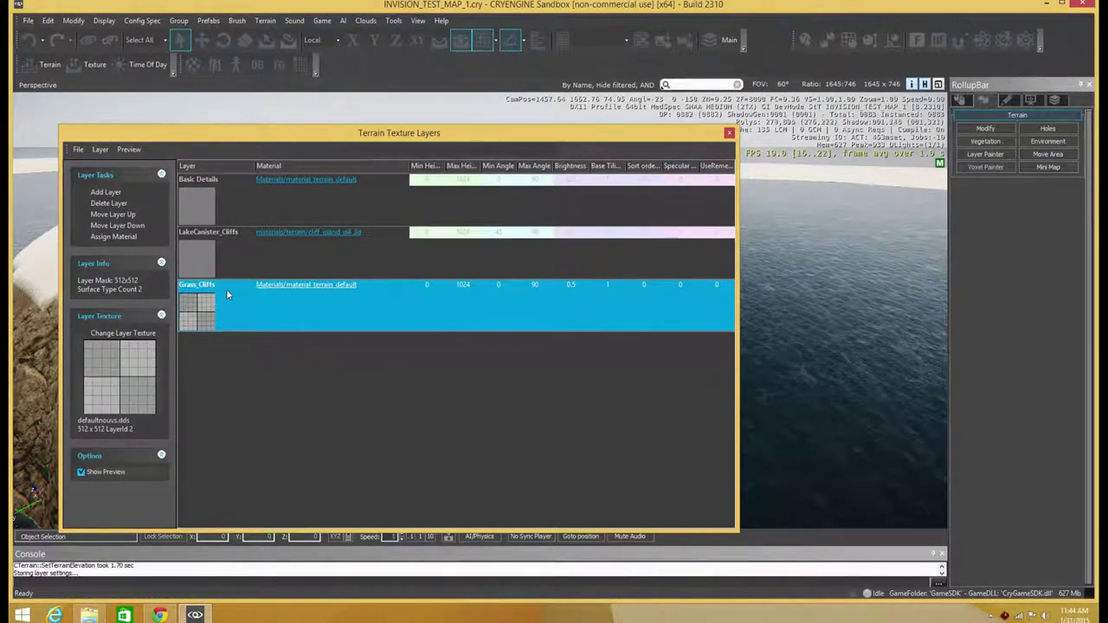
click(97, 318)
click(127, 318)
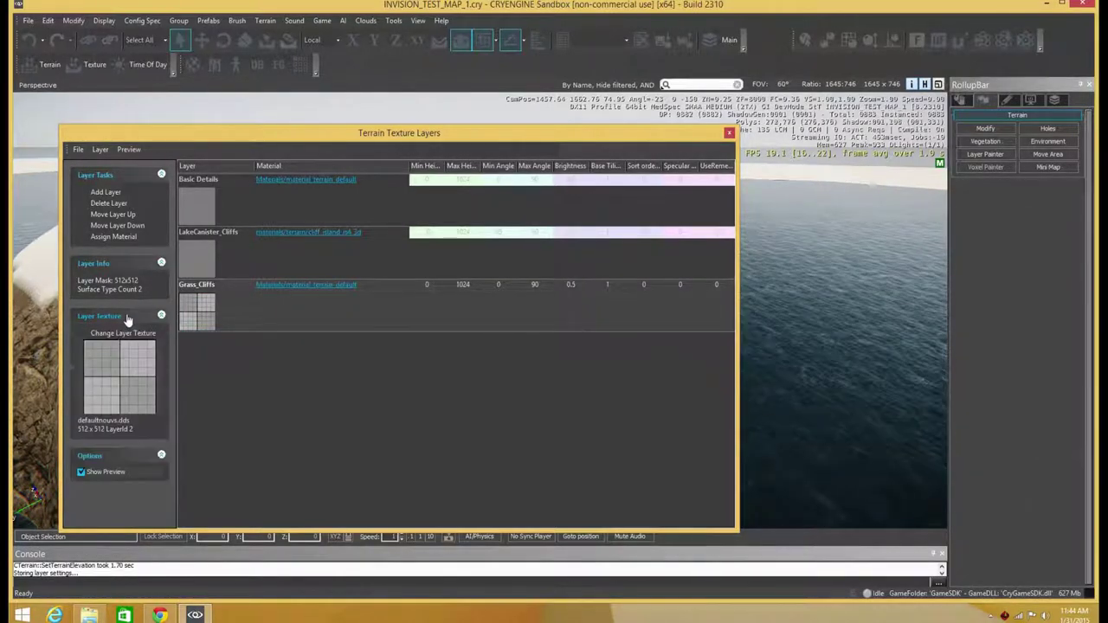
click(117, 334)
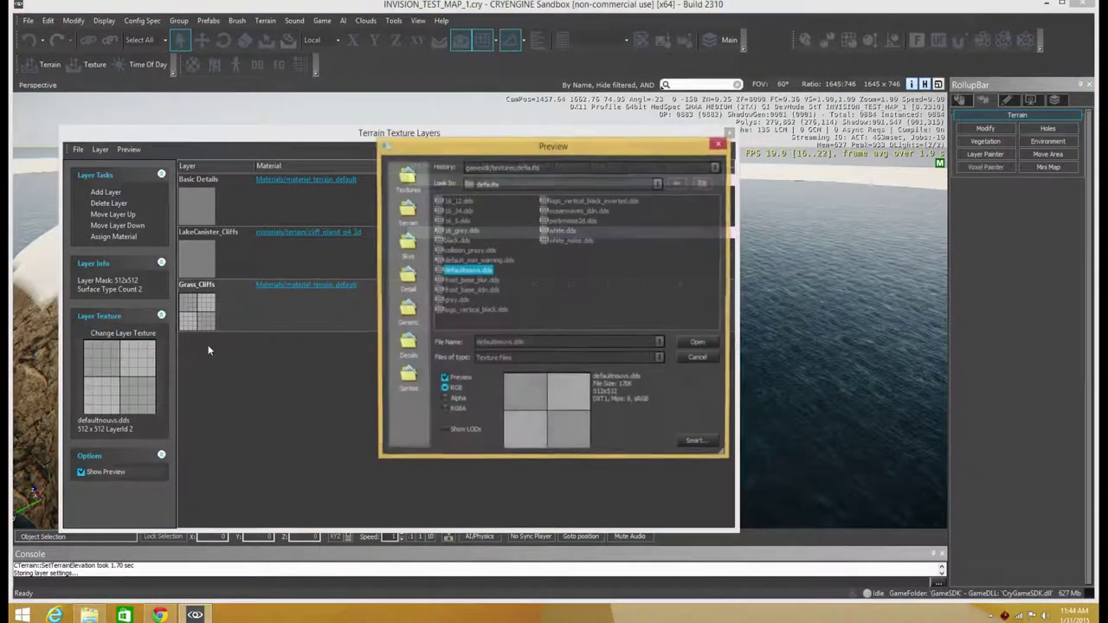
double_click(439, 299)
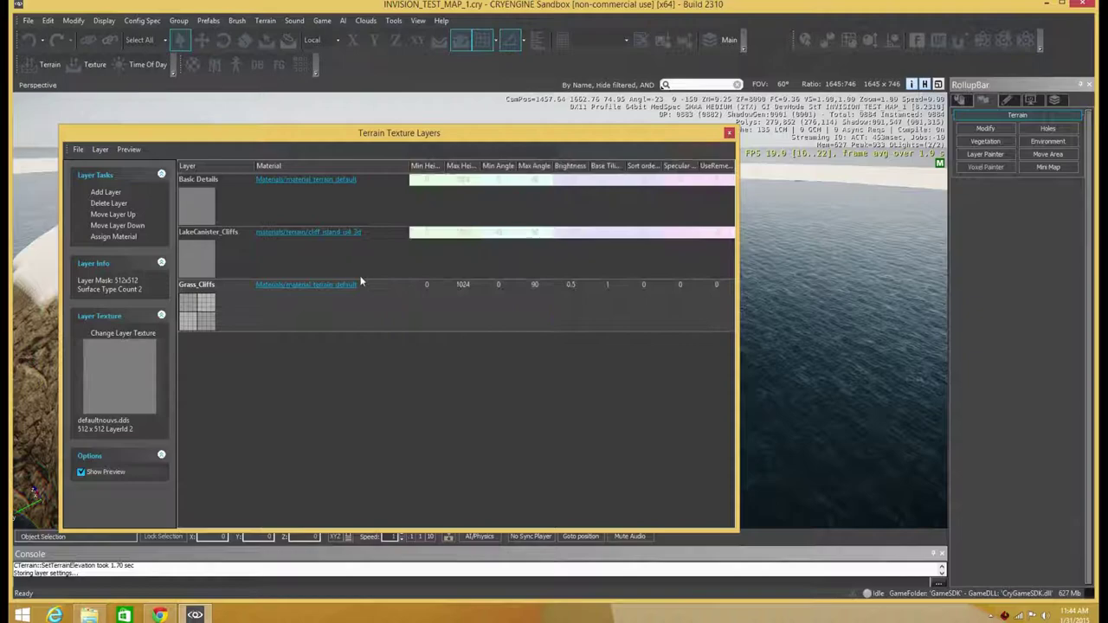
Step: Assign the terrain material grass_5 to the Grass_Cliffs layer and close the texture layer and material windows
click(306, 288)
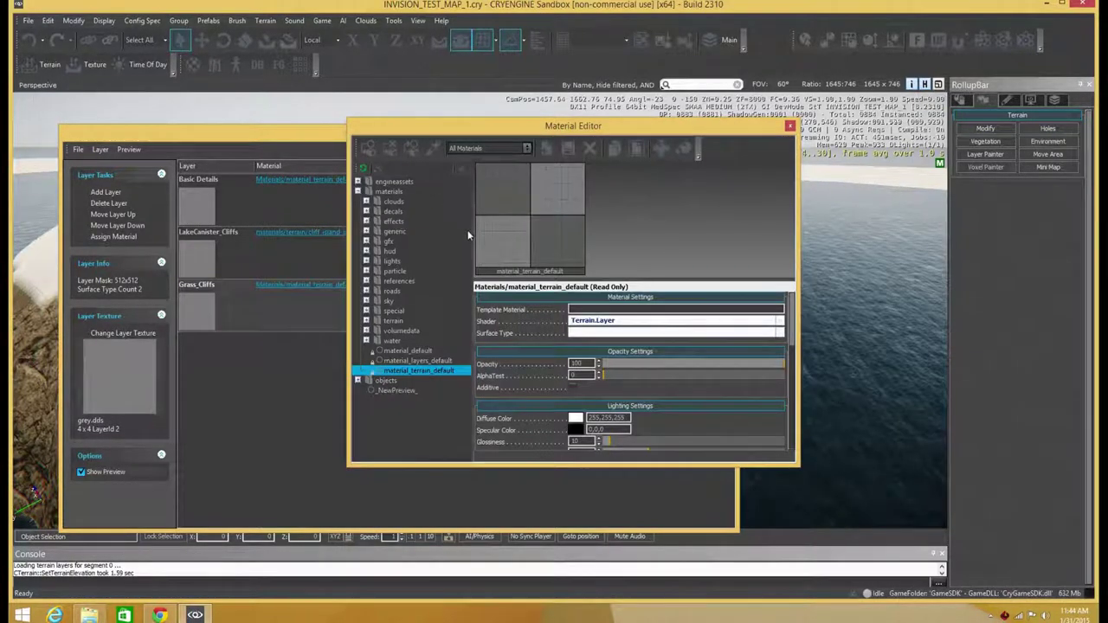
click(367, 322)
scroll(418, 335, down, 1)
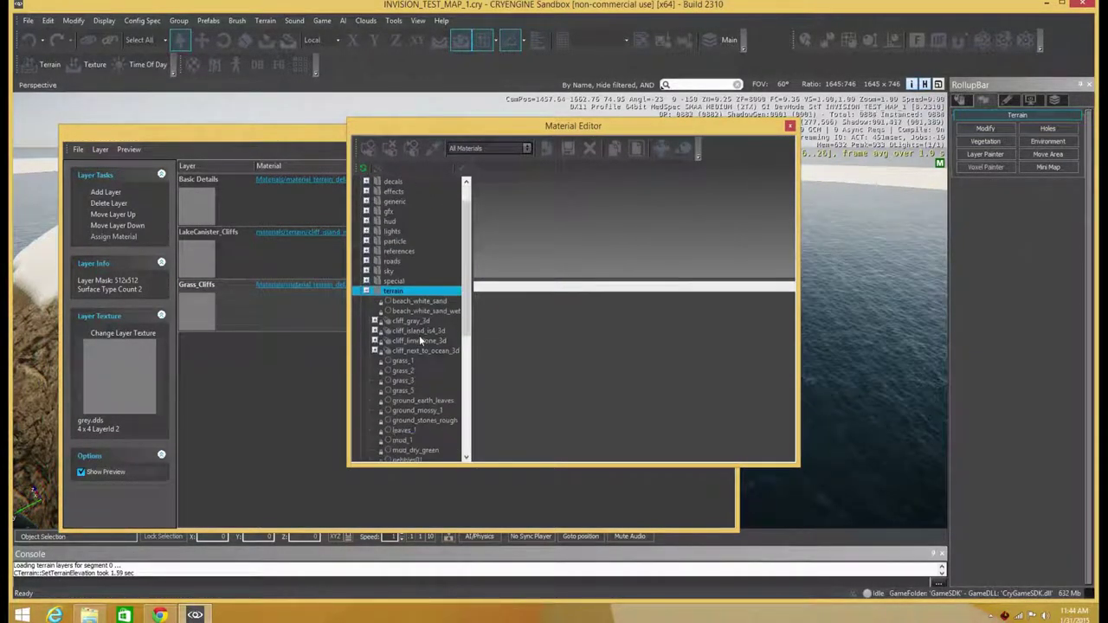
scroll(419, 335, down, 1)
click(421, 340)
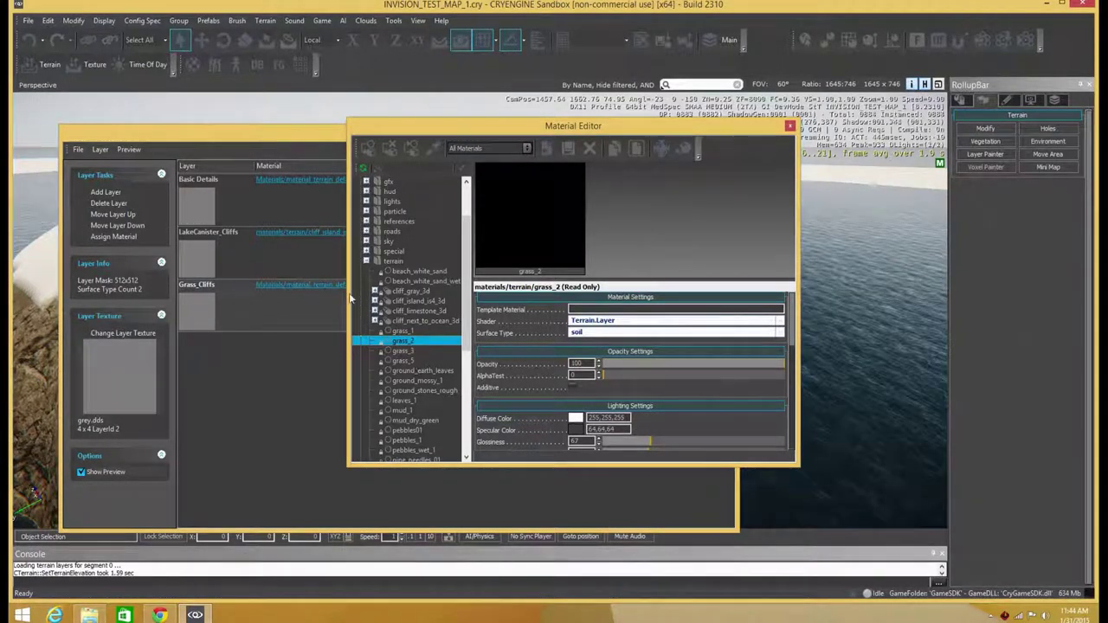
click(407, 350)
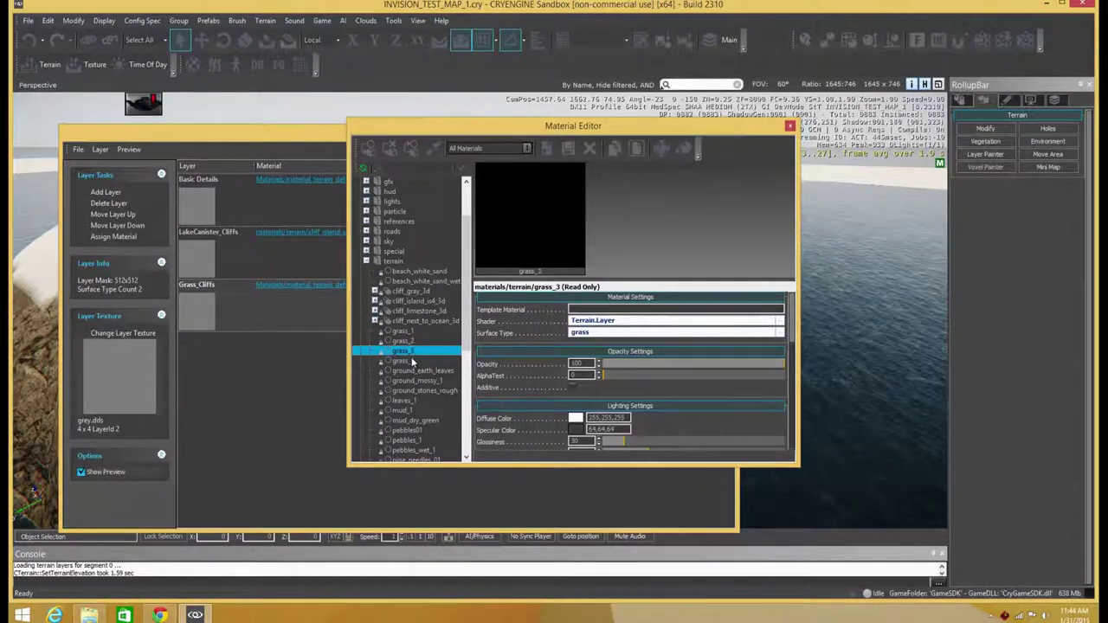
click(412, 361)
scroll(412, 358, down, 1)
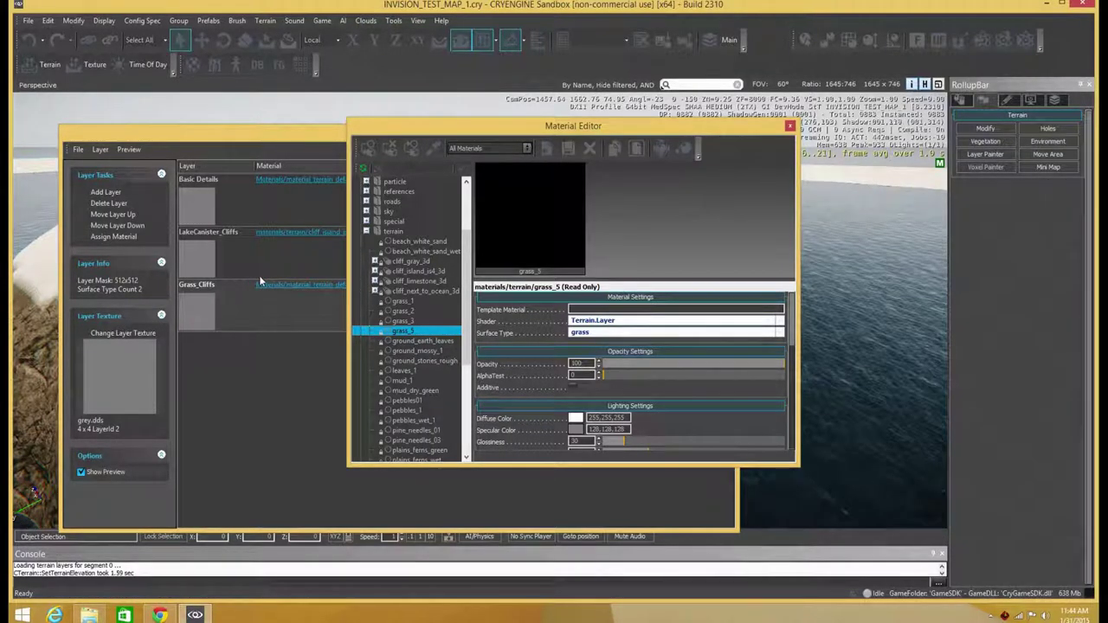
click(118, 239)
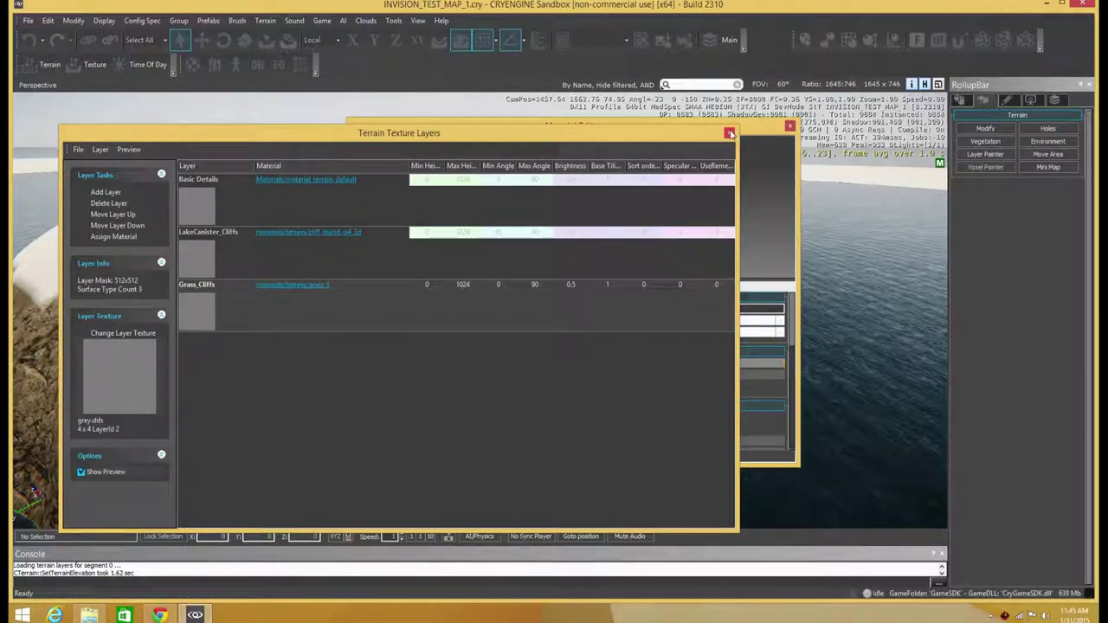
click(729, 134)
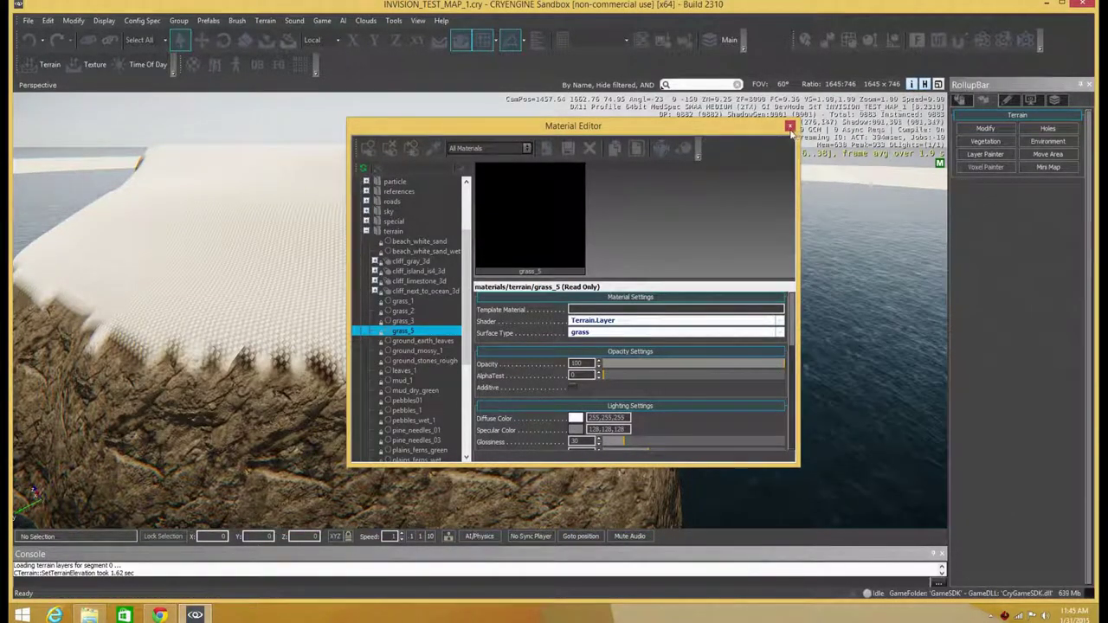
click(789, 125)
Step: Start the Layer Painter with the Grass_Cliffs layer and set its paint color to an olive green
click(985, 154)
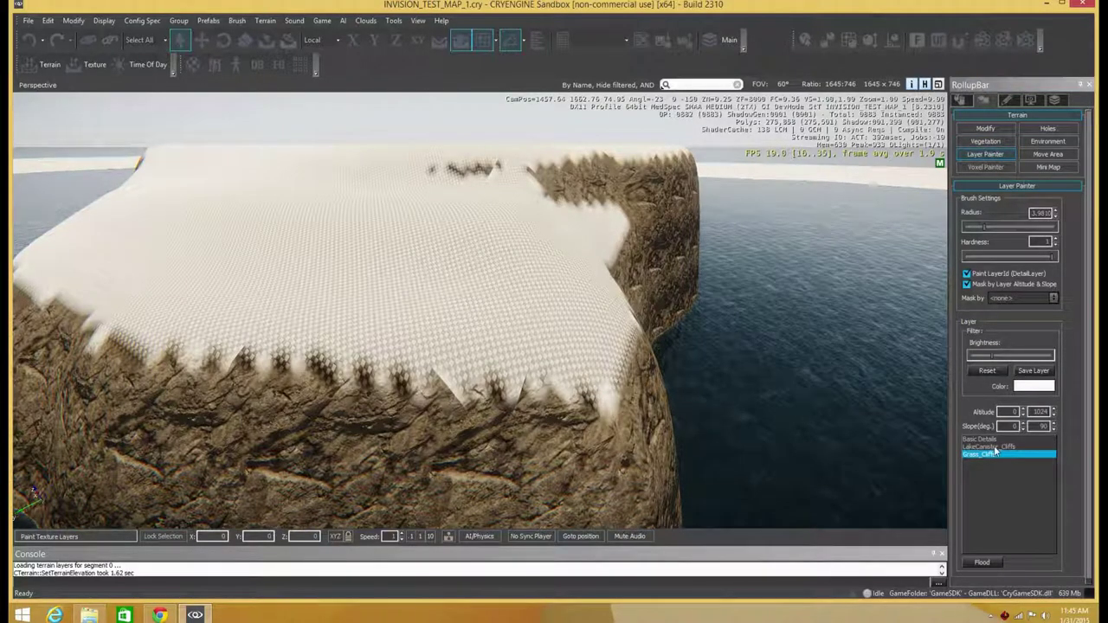
click(1036, 392)
drag(553, 314, 476, 311)
click(567, 297)
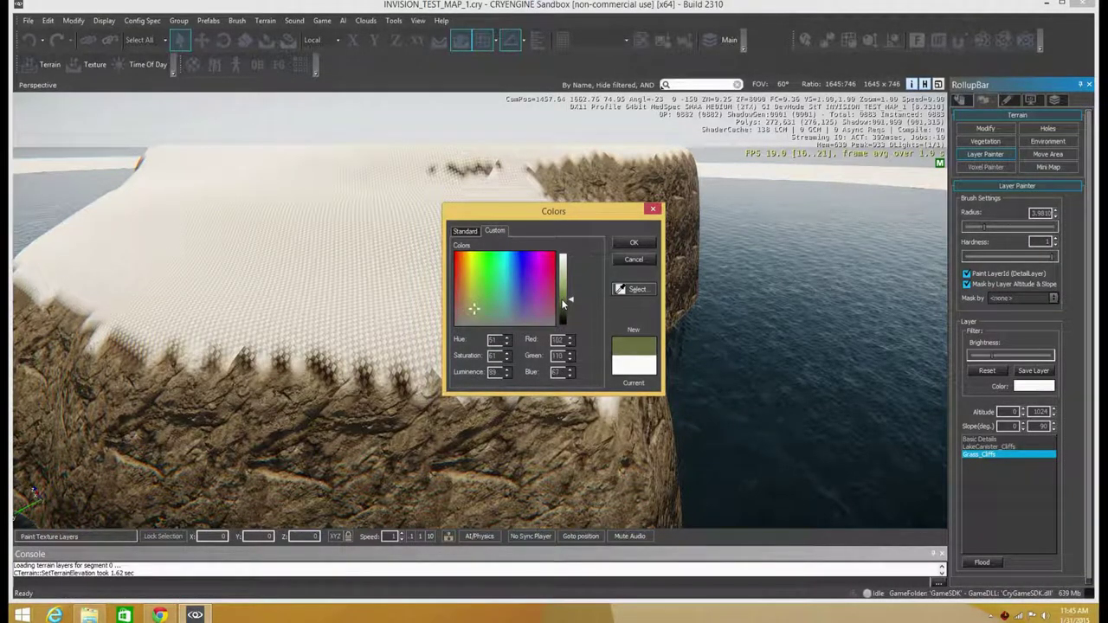
click(633, 244)
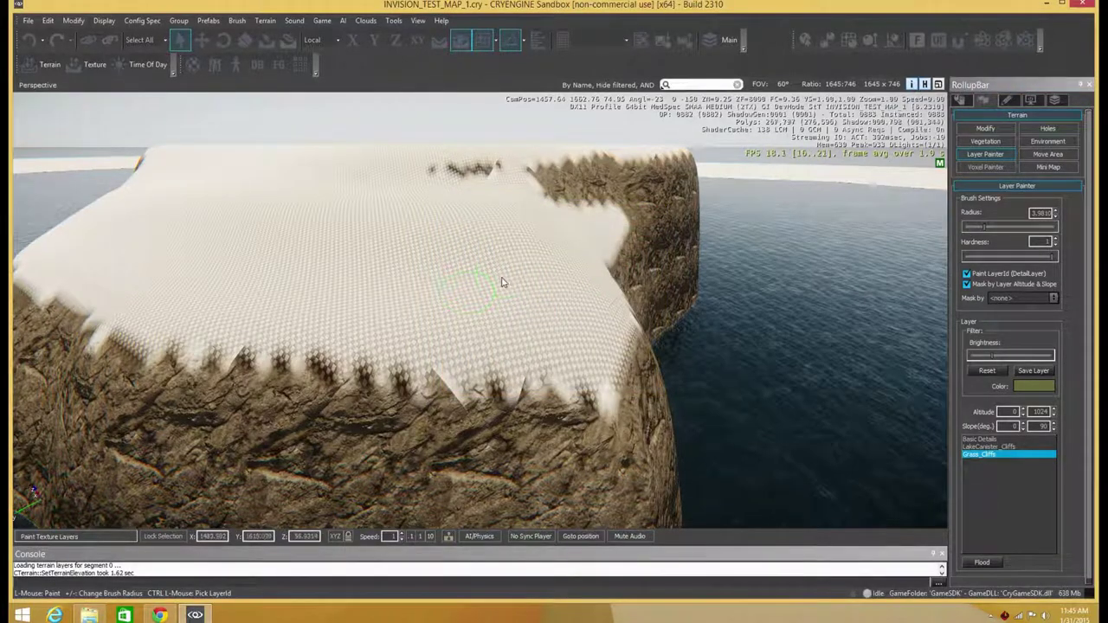
Step: Paint a test patch of Grass_Cliffs on the white terrace, then go over it at hardness 0.2
mouse_move(425, 278)
mouse_down()
mouse_move(381, 277)
mouse_move(485, 270)
mouse_move(404, 289)
mouse_move(484, 266)
mouse_move(388, 266)
mouse_up()
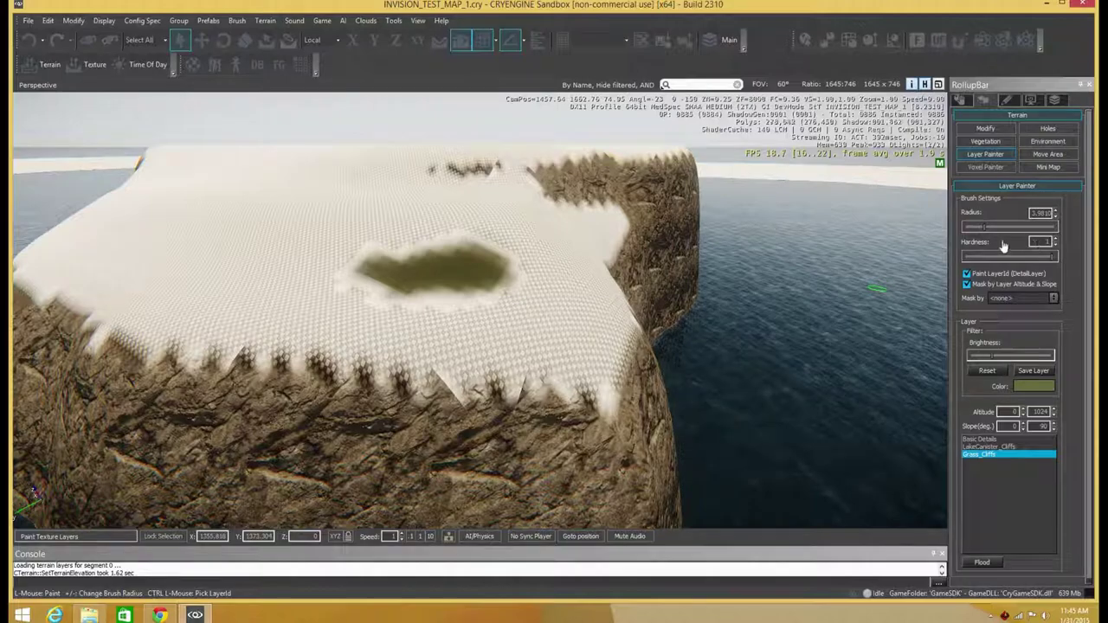
click(984, 256)
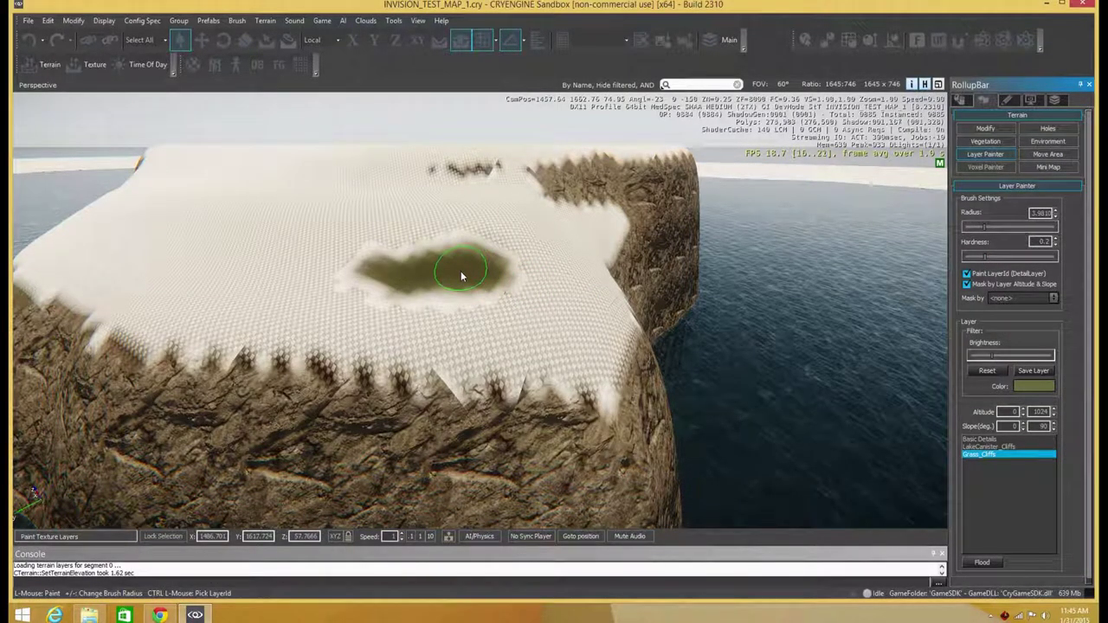
mouse_move(461, 276)
mouse_down()
mouse_move(425, 257)
mouse_move(407, 280)
mouse_move(363, 288)
mouse_move(459, 310)
mouse_move(534, 279)
mouse_move(485, 307)
mouse_move(371, 296)
mouse_move(428, 296)
mouse_up()
Step: Paint over the green test patch with the Basic Details layer at hardness 1
click(993, 439)
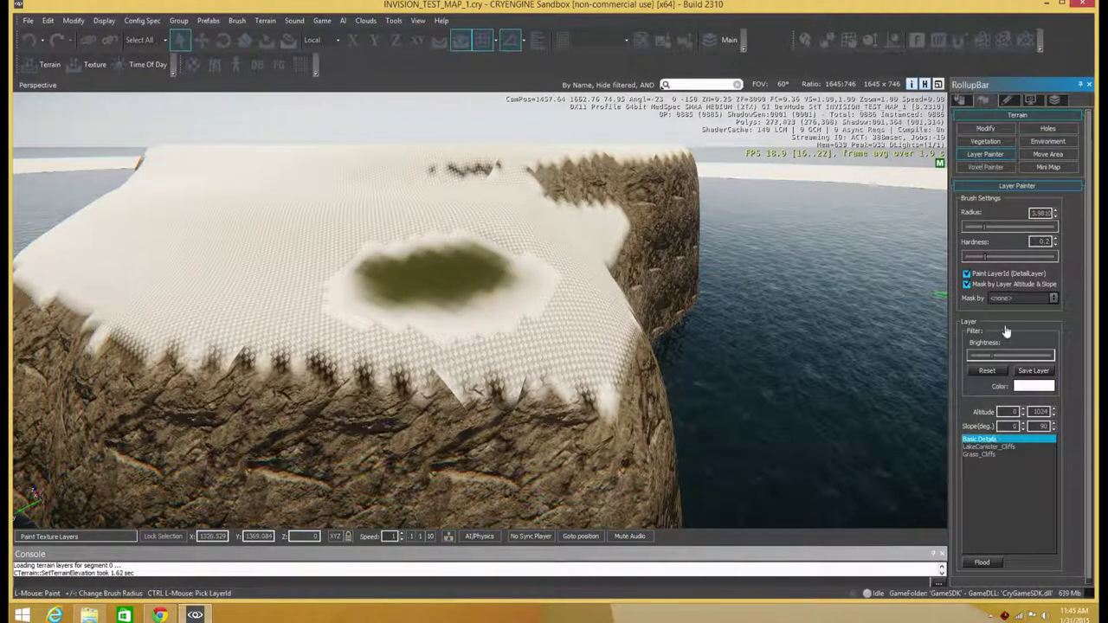
drag(1060, 260, 1062, 260)
mouse_move(496, 259)
mouse_down()
mouse_move(438, 277)
mouse_move(434, 248)
mouse_move(388, 247)
mouse_move(355, 286)
mouse_move(428, 316)
mouse_move(484, 302)
mouse_move(502, 275)
mouse_move(398, 294)
mouse_move(519, 305)
mouse_up()
mouse_move(403, 273)
mouse_down()
mouse_move(484, 252)
mouse_move(442, 234)
mouse_move(381, 260)
mouse_move(316, 262)
mouse_up()
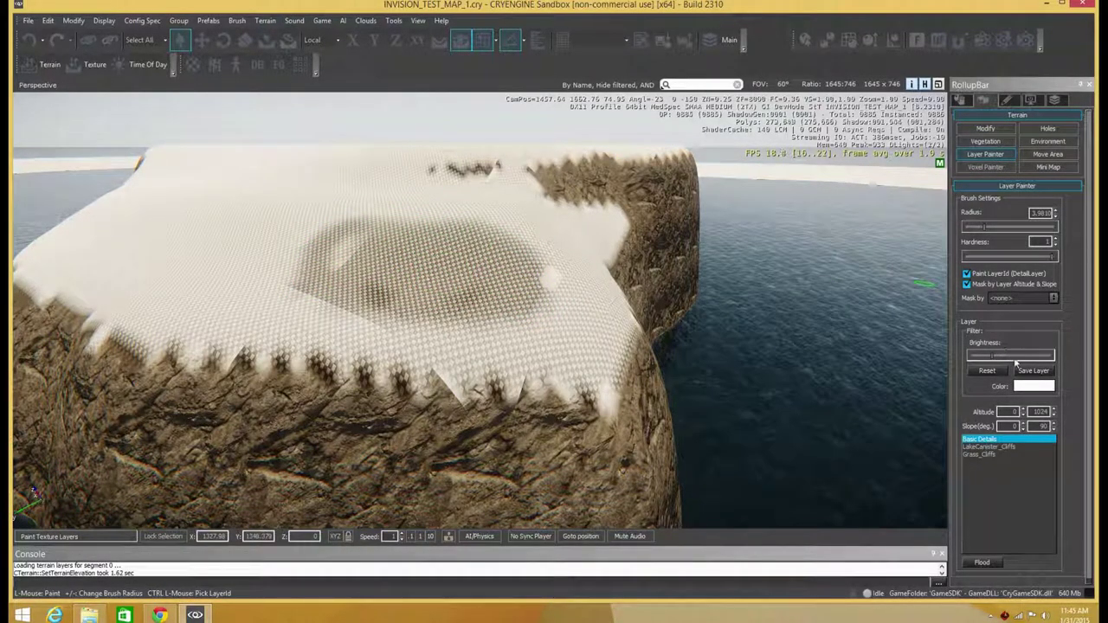
Step: Sample the pale terrain color for the Basic Details layer and paint it over the repainted patch
click(995, 388)
click(625, 289)
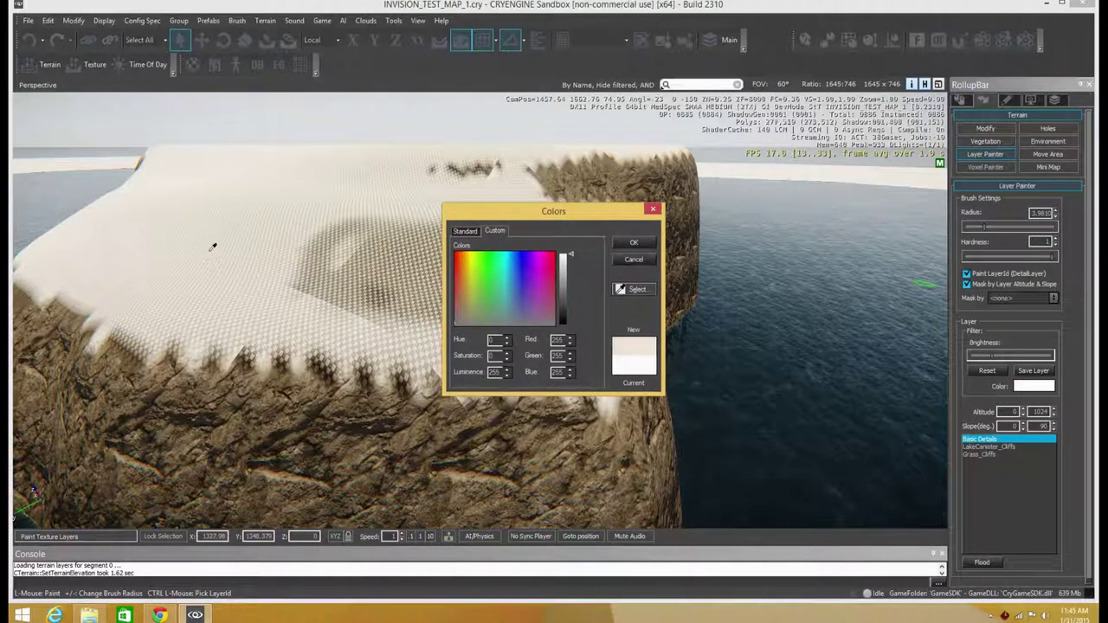
click(240, 246)
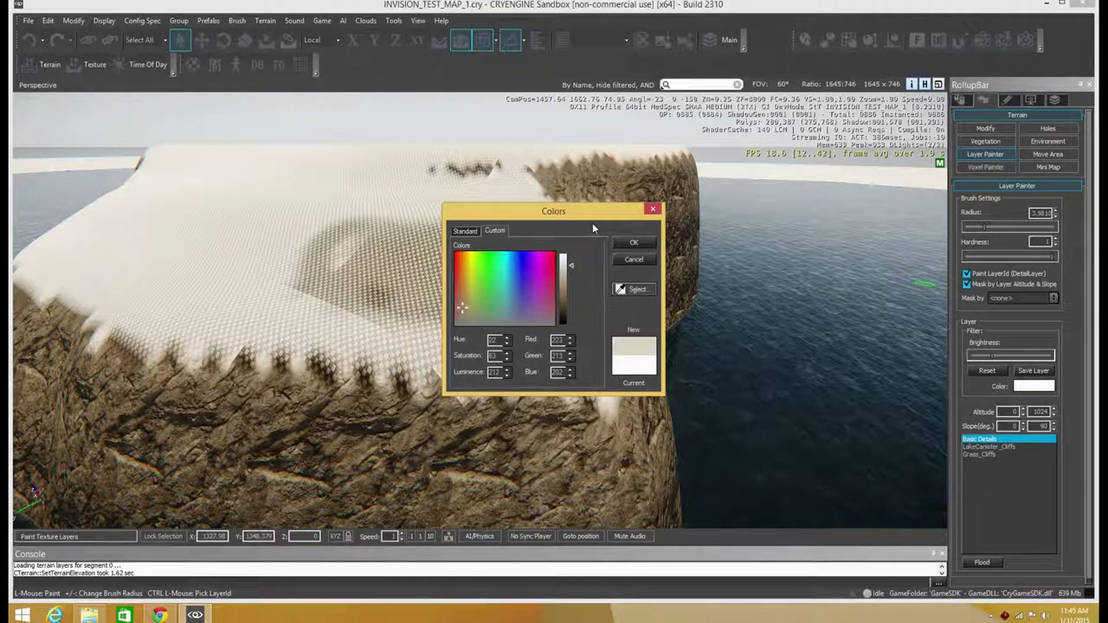
click(633, 242)
mouse_move(456, 292)
mouse_down()
mouse_move(472, 278)
mouse_move(497, 297)
mouse_move(541, 264)
mouse_move(547, 295)
mouse_up()
Step: Select the Grass_Cliffs layer and set its paint color to a muted medium green
mouse_move(547, 293)
right_down()
mouse_move(658, 259)
mouse_move(658, 285)
mouse_move(554, 320)
mouse_move(605, 342)
right_up()
key(w)
key(a)
key(s)
right_drag(887, 355, 917, 380)
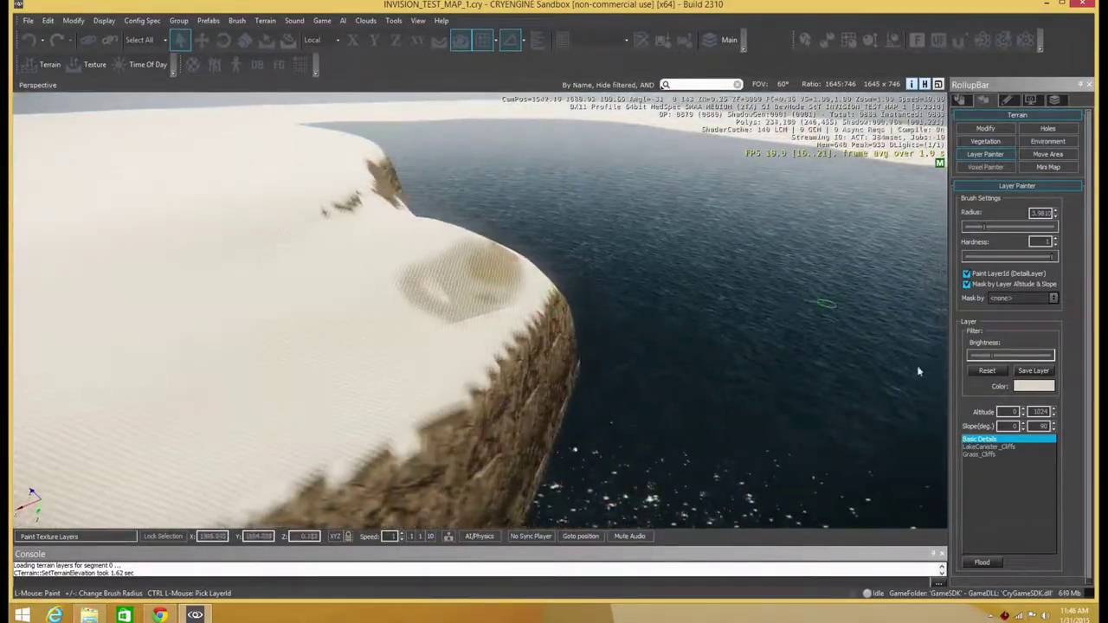
click(979, 455)
click(1034, 386)
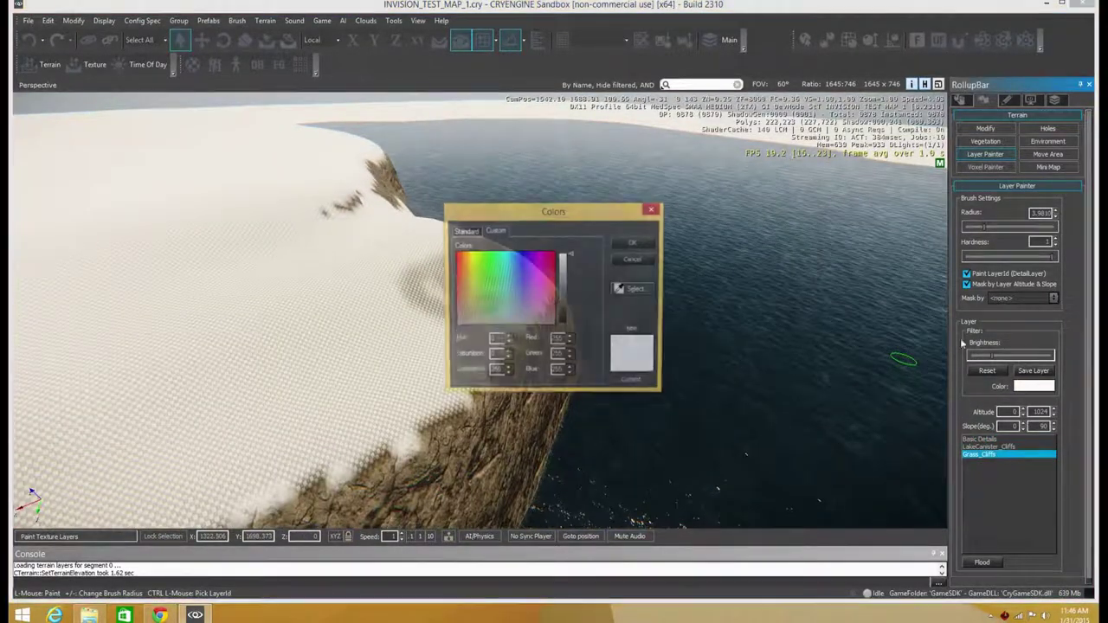
drag(504, 292, 482, 313)
click(567, 306)
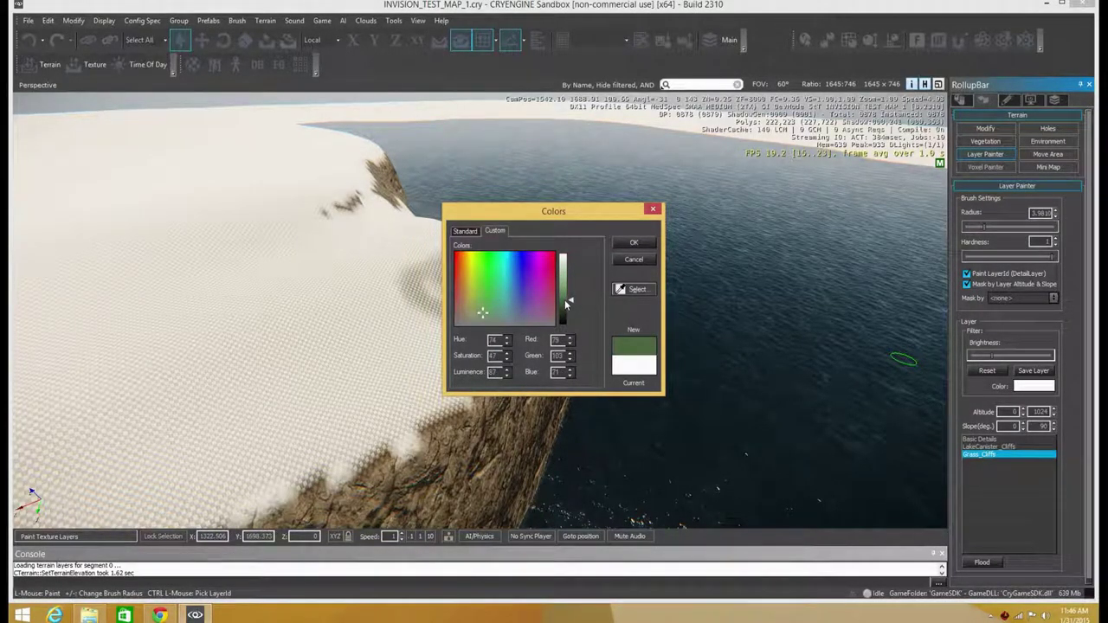
drag(484, 312, 479, 307)
click(636, 244)
Step: Paint Grass_Cliffs over the patch and along the terrace, enlarging the brush radius to about 15.5
mouse_move(427, 313)
mouse_down()
mouse_move(472, 270)
mouse_move(481, 275)
mouse_up()
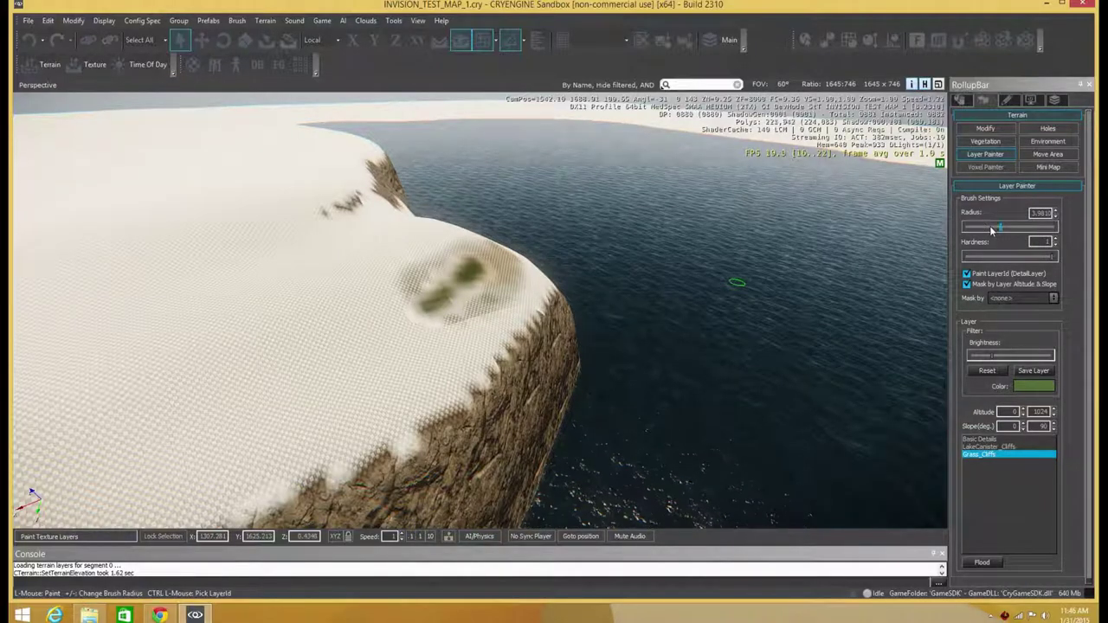
drag(991, 227, 1001, 226)
mouse_move(398, 301)
mouse_down()
mouse_move(341, 310)
mouse_move(254, 358)
mouse_up()
mouse_move(292, 315)
right_down()
mouse_move(280, 321)
mouse_move(282, 281)
mouse_move(339, 245)
mouse_move(335, 216)
mouse_move(365, 258)
right_up()
key(a)
key(w)
mouse_move(365, 258)
mouse_down()
mouse_move(227, 346)
mouse_move(460, 288)
mouse_move(559, 223)
mouse_move(625, 141)
mouse_up()
mouse_move(624, 141)
right_down()
mouse_move(578, 149)
mouse_move(475, 205)
right_up()
key(d)
mouse_move(475, 204)
mouse_down()
mouse_move(475, 250)
mouse_move(592, 232)
mouse_move(539, 286)
mouse_move(624, 219)
mouse_up()
key(w)
mouse_move(624, 220)
right_down()
mouse_move(657, 207)
mouse_move(542, 250)
right_up()
key(d)
key(s)
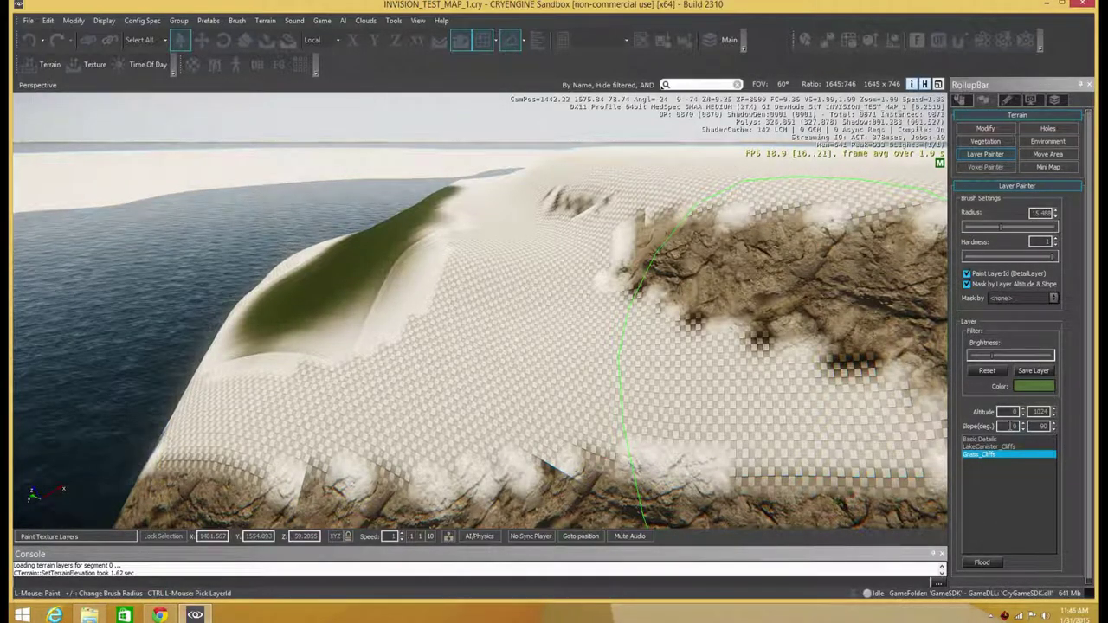
Step: Limit Grass_Cliffs to a maximum slope of 45 degrees and paint it across the rocky slope and its rim
click(1011, 426)
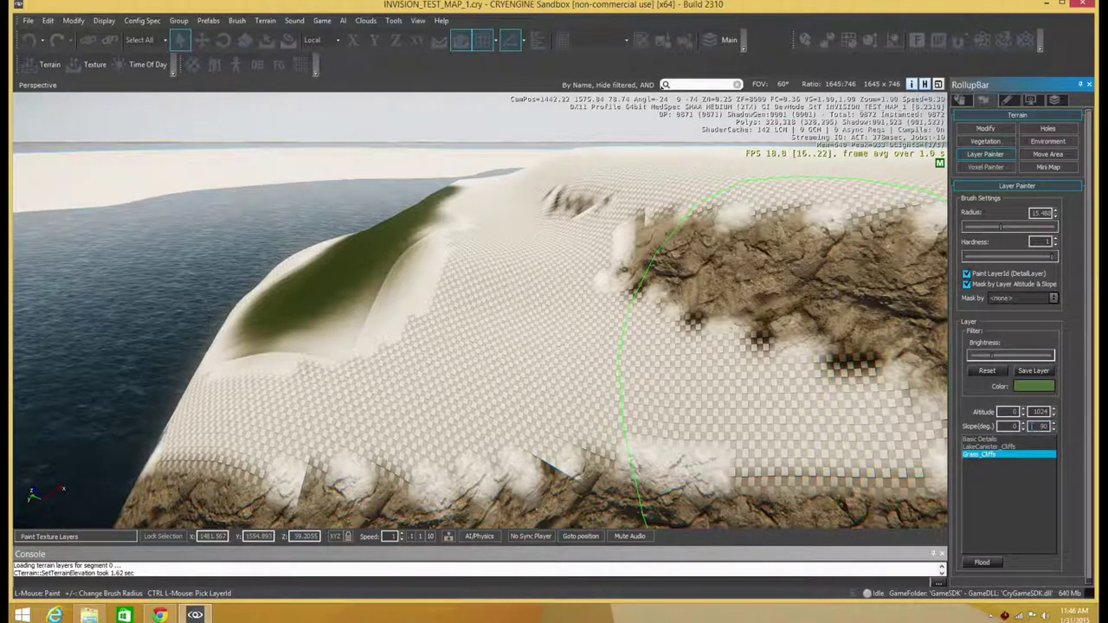
drag(1040, 426, 1058, 427)
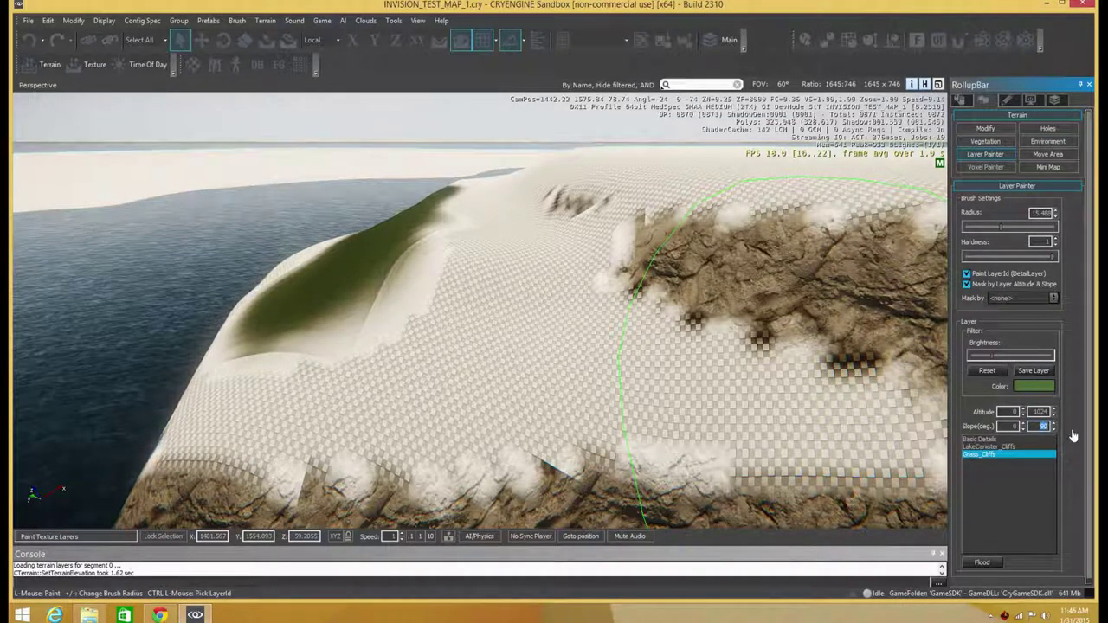
text(45)
click(1000, 488)
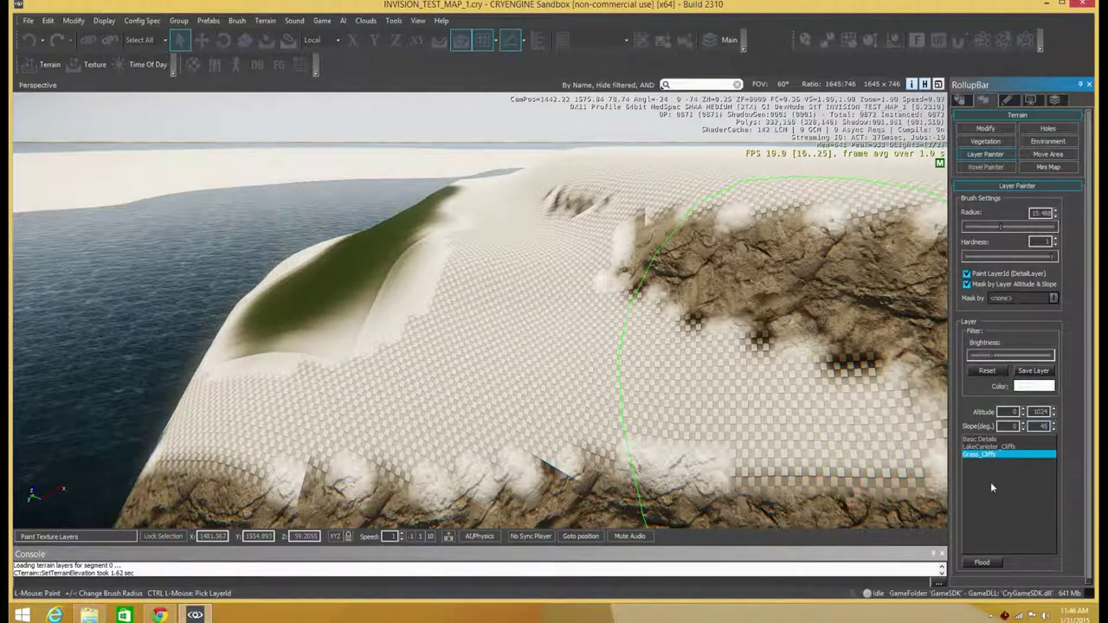
mouse_move(654, 258)
mouse_down()
mouse_move(694, 237)
mouse_move(737, 251)
mouse_move(770, 235)
mouse_up()
right_drag(770, 236, 866, 239)
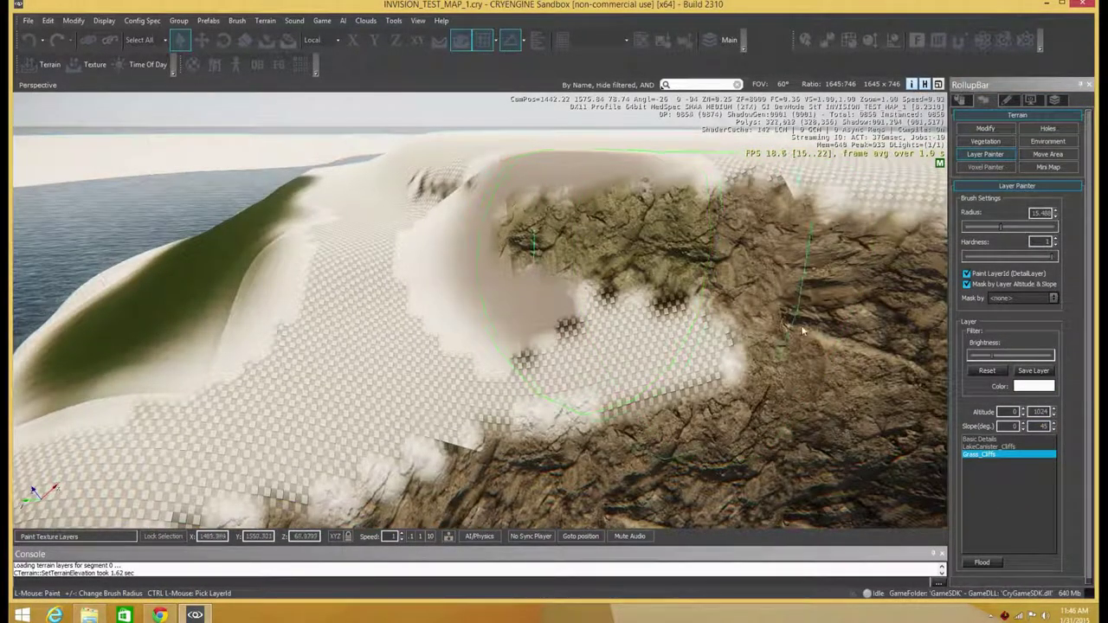
Step: Sample the dark green of the painted terrain as the Grass_Cliffs color and paint it across the slope and terrace
click(1034, 386)
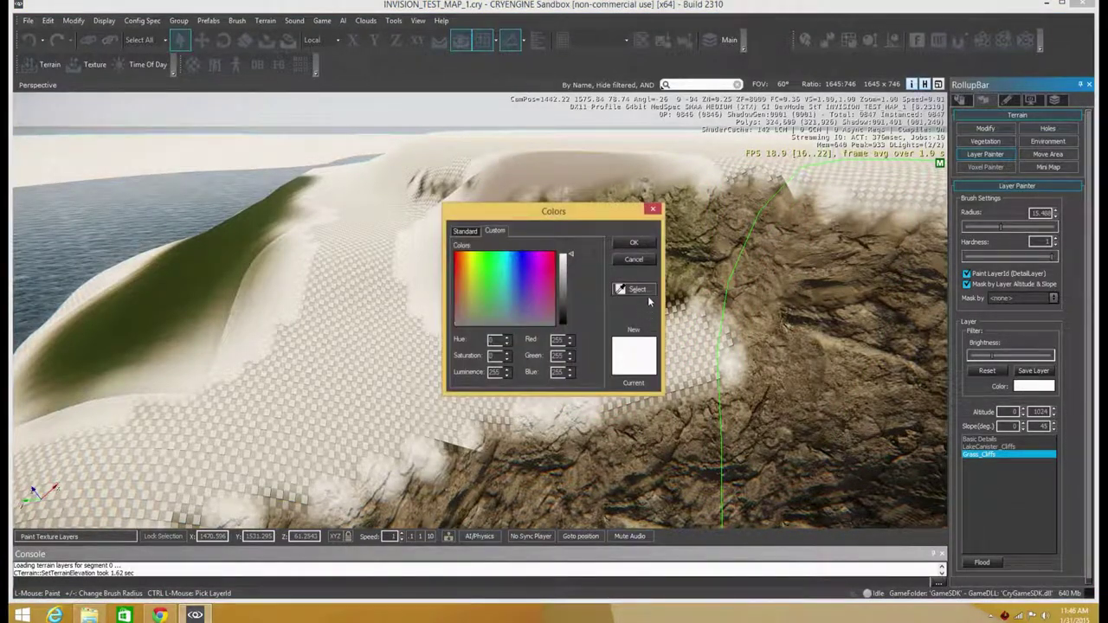
click(199, 269)
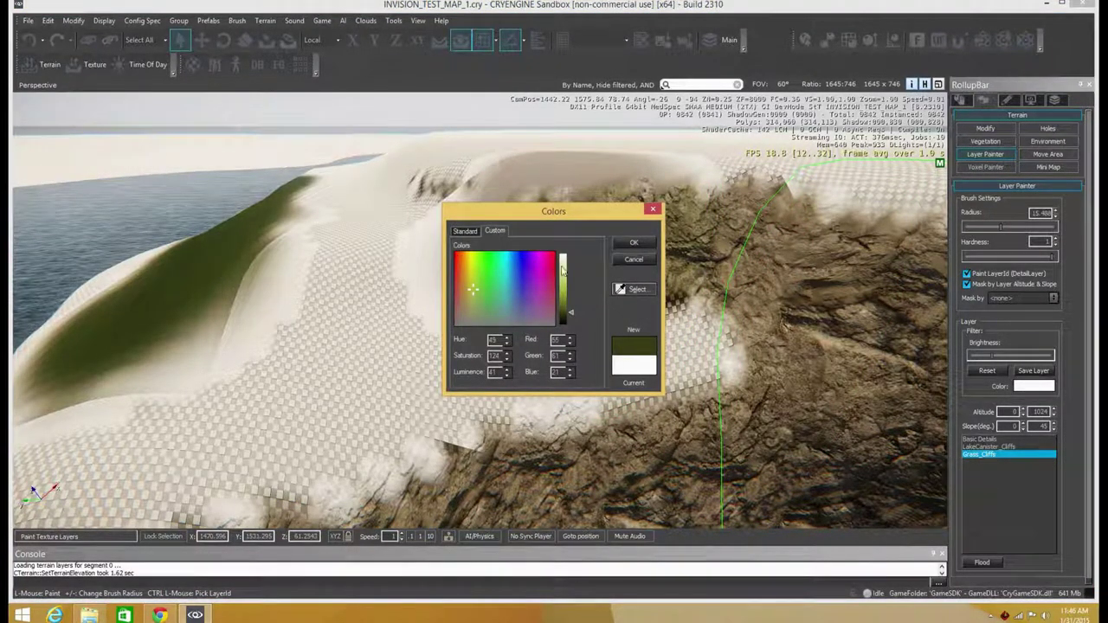
click(634, 243)
mouse_move(582, 248)
mouse_down()
mouse_move(463, 210)
mouse_move(360, 263)
mouse_move(349, 297)
mouse_up()
key(a)
mouse_move(348, 296)
right_down()
mouse_move(385, 256)
mouse_move(361, 289)
right_up()
key(a)
key(s)
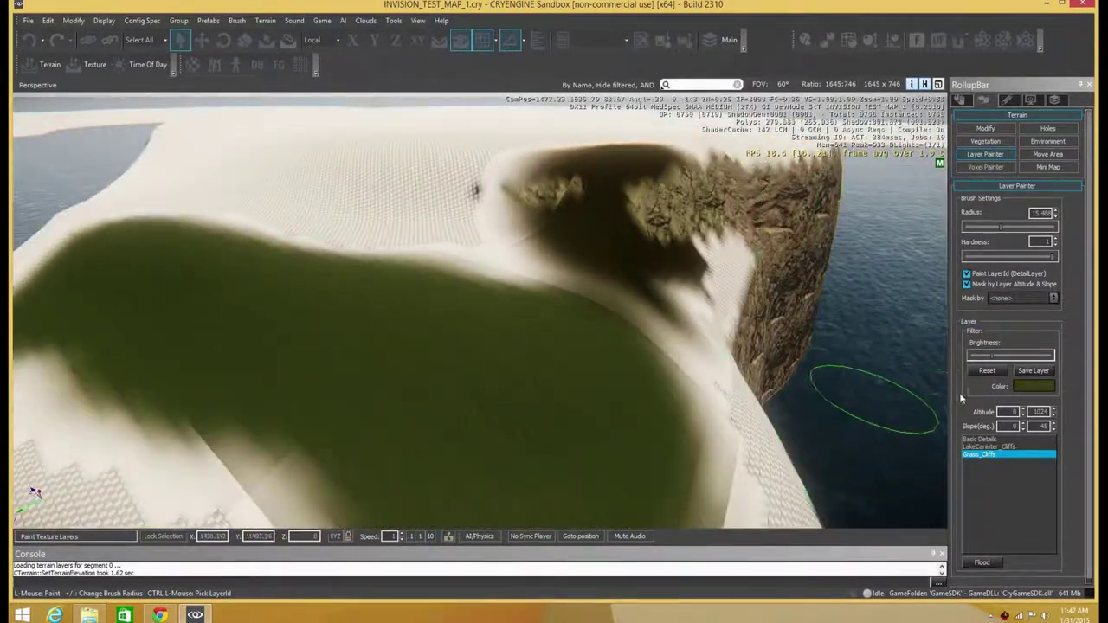
Step: Set the Grass_Cliffs layer's paint color to a bright green from the standard color swatches
click(1019, 387)
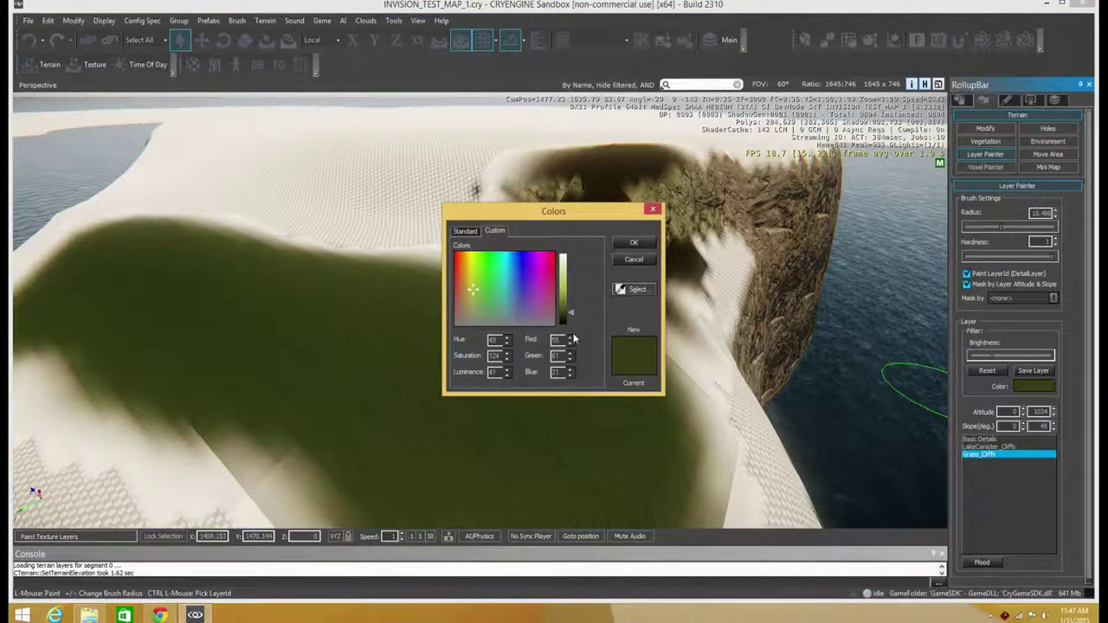
click(637, 291)
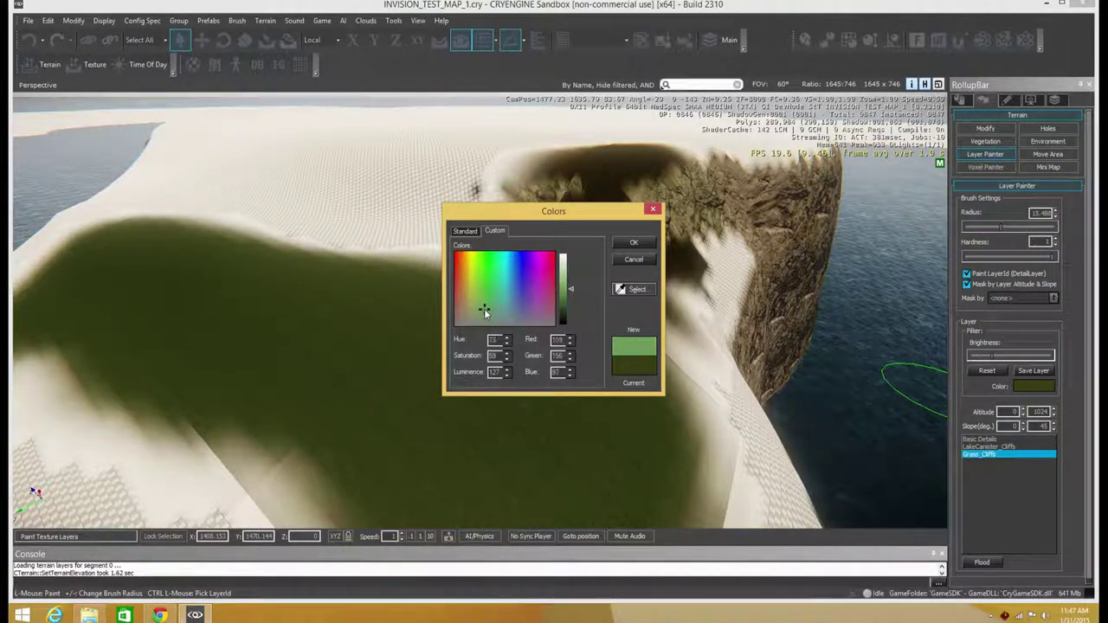
click(465, 231)
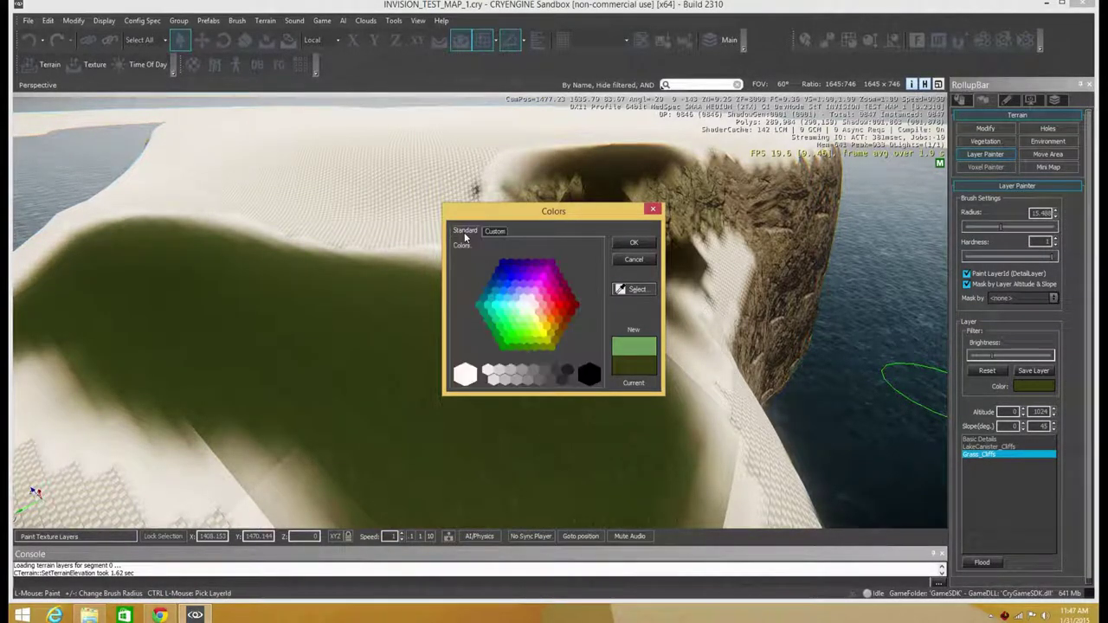
click(535, 347)
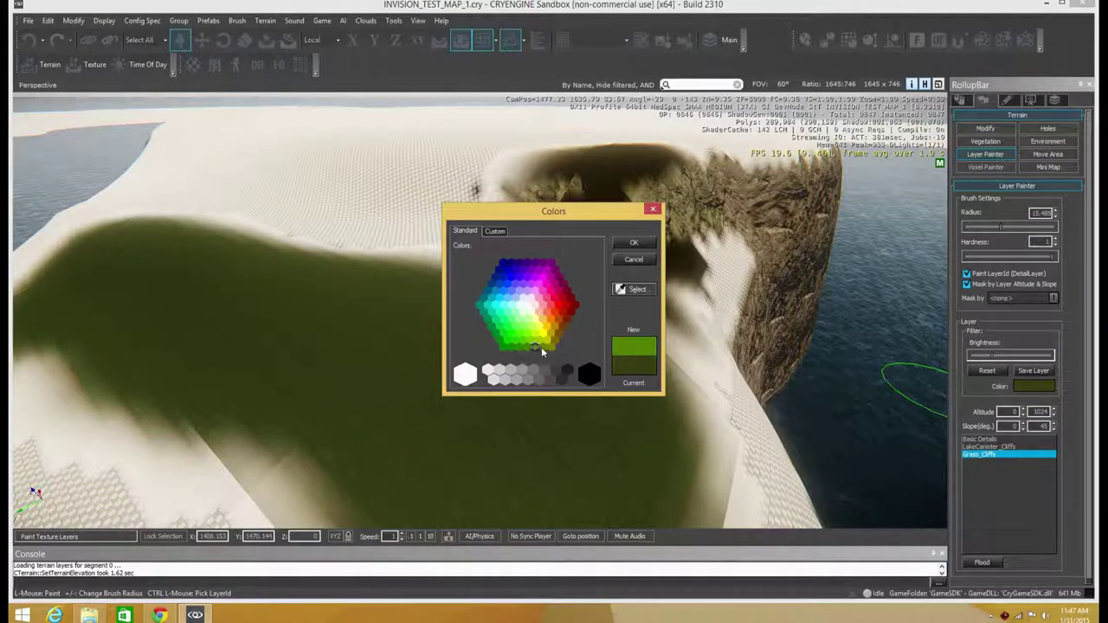
click(635, 243)
Step: Repaint the dark terrace and rocky slope with Grass_Cliffs in the new green, carrying it onto the adjoining rim
mouse_move(614, 255)
mouse_down()
mouse_move(563, 211)
mouse_move(473, 185)
mouse_move(315, 171)
mouse_move(264, 179)
mouse_move(299, 216)
mouse_move(450, 250)
mouse_move(543, 324)
mouse_move(469, 383)
mouse_move(612, 361)
mouse_move(610, 381)
mouse_up()
mouse_move(610, 381)
right_down()
mouse_move(606, 455)
mouse_move(611, 363)
right_up()
mouse_move(368, 264)
mouse_down()
mouse_move(455, 245)
mouse_move(435, 198)
mouse_move(449, 165)
mouse_move(573, 164)
mouse_move(643, 248)
mouse_move(762, 246)
mouse_up()
right_drag(747, 232, 593, 217)
key(d)
mouse_move(400, 268)
mouse_down()
mouse_move(366, 290)
mouse_move(479, 252)
mouse_move(605, 255)
mouse_move(684, 217)
mouse_move(819, 201)
mouse_up()
Step: Extend the Grass_Cliffs band along the plateau's outer edge, just above the rocky cliff face
mouse_move(820, 201)
right_down()
mouse_move(808, 211)
mouse_move(761, 197)
right_up()
key(d)
key(s)
mouse_move(523, 286)
mouse_down()
mouse_move(732, 329)
mouse_move(629, 329)
mouse_move(684, 331)
mouse_move(617, 352)
mouse_up()
key(d)
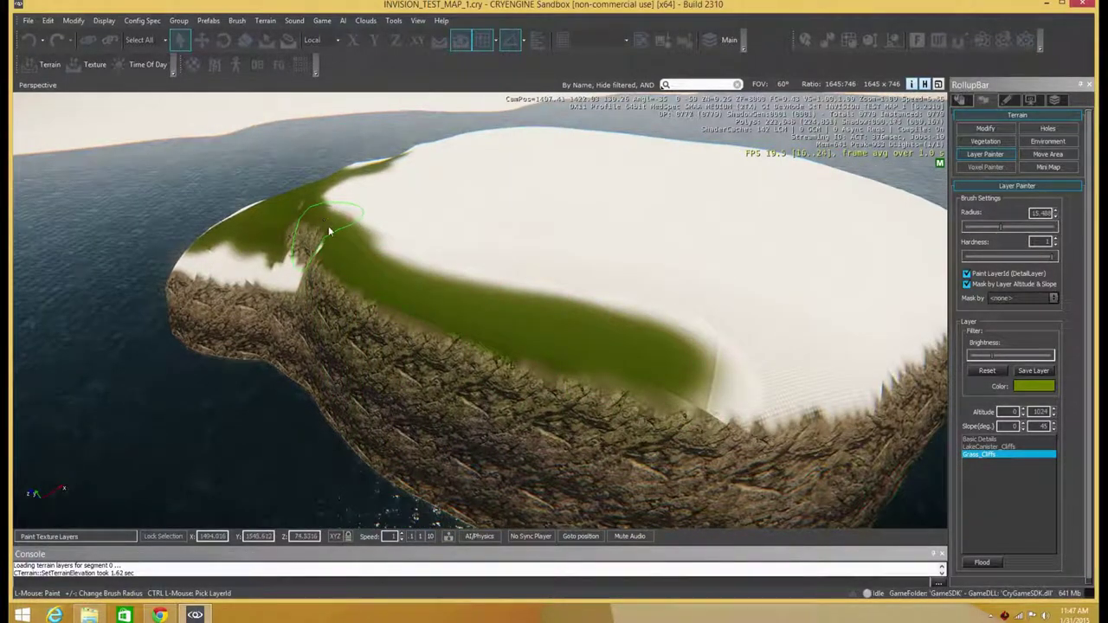
key(d)
mouse_move(578, 370)
mouse_down()
mouse_move(501, 372)
mouse_move(694, 321)
mouse_move(626, 348)
mouse_move(640, 353)
mouse_move(762, 286)
mouse_move(732, 320)
mouse_move(753, 296)
mouse_move(707, 325)
mouse_move(476, 363)
mouse_move(347, 329)
mouse_move(606, 303)
mouse_move(730, 236)
mouse_move(514, 288)
mouse_move(354, 301)
mouse_up()
key(d)
key(d)
right_drag(416, 291, 426, 294)
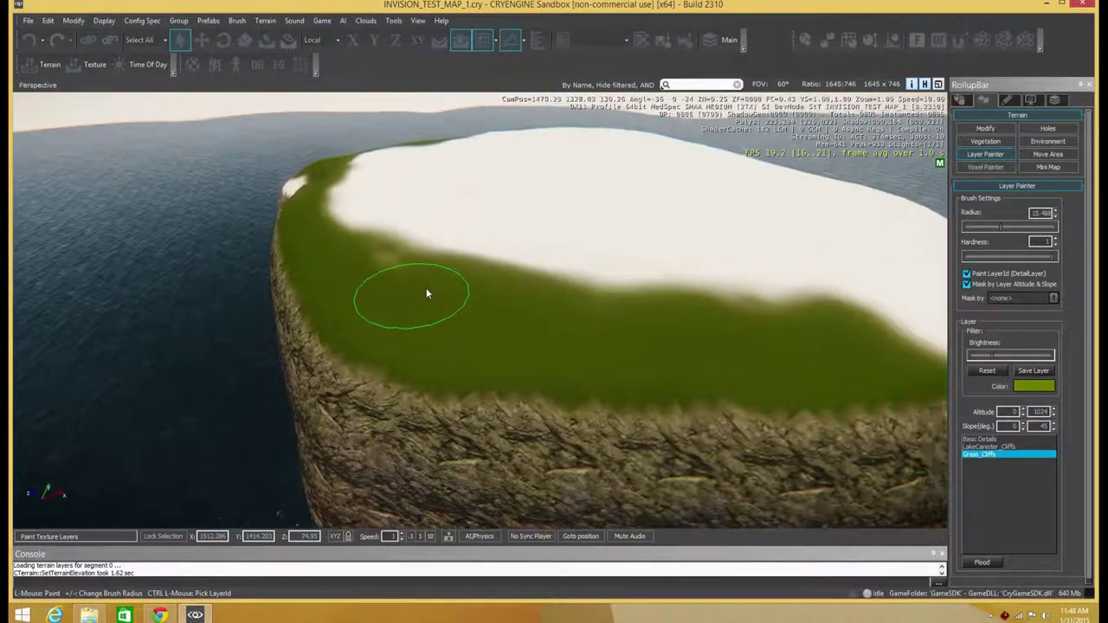
Step: Continue painting Grass_Cliffs around the plateau's corner and along the next stretch of cliff top
key(d)
mouse_move(438, 377)
mouse_down()
mouse_move(519, 321)
mouse_move(553, 329)
mouse_move(534, 348)
mouse_move(623, 333)
mouse_move(656, 253)
mouse_move(651, 226)
mouse_move(605, 284)
mouse_move(479, 319)
mouse_move(211, 327)
mouse_up()
key(d)
key(w)
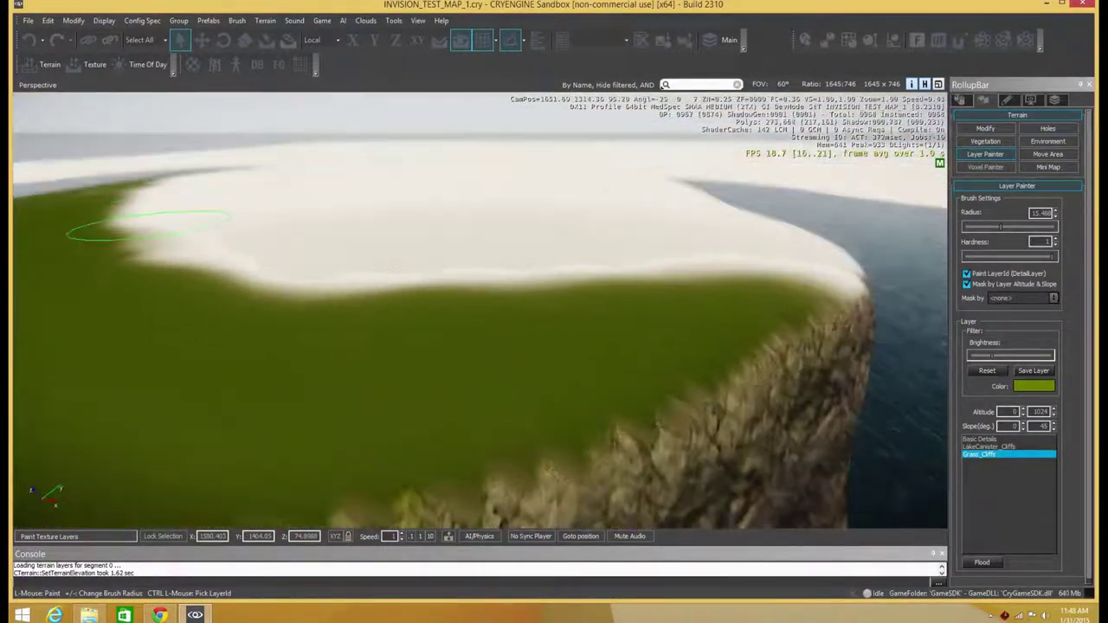
right_drag(149, 225, 161, 233)
key(w)
mouse_move(415, 259)
right_down()
mouse_move(390, 260)
mouse_move(428, 277)
mouse_move(437, 231)
right_up()
key(d)
key(s)
mouse_move(437, 238)
mouse_down()
mouse_move(439, 258)
mouse_move(471, 270)
mouse_move(631, 291)
mouse_move(684, 264)
mouse_move(797, 256)
mouse_move(818, 241)
mouse_up()
right_drag(837, 315, 842, 313)
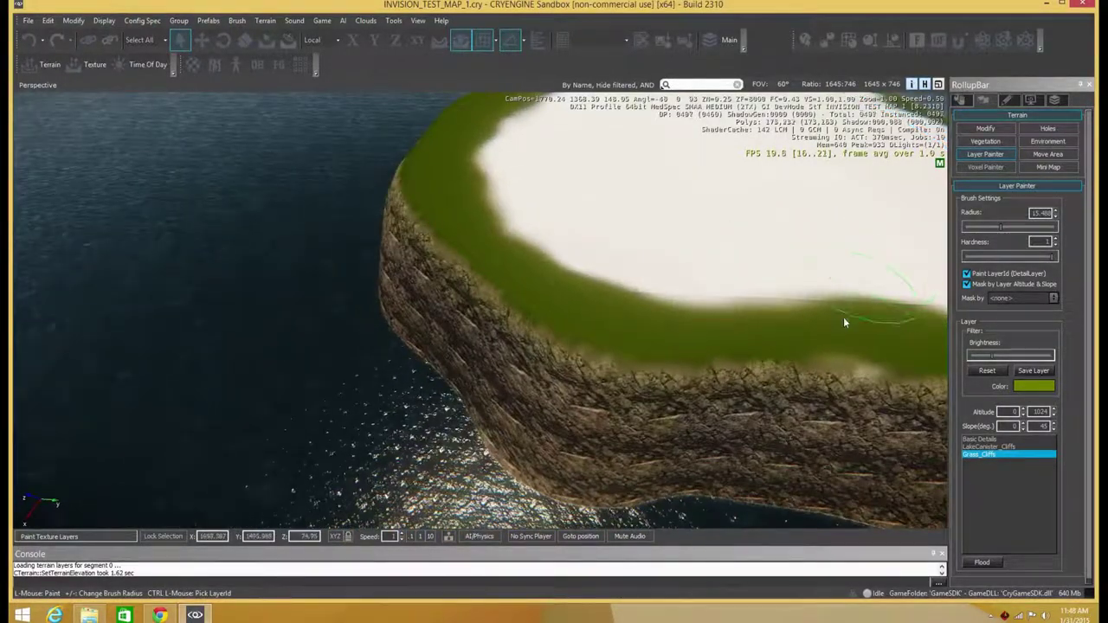
Step: Fill the bare spots between the grass band and the cliff face and carry Grass_Cliffs farther around the rim
mouse_move(570, 306)
right_down()
mouse_move(568, 319)
mouse_move(571, 296)
mouse_move(576, 309)
right_up()
key(d)
key(s)
mouse_move(526, 351)
mouse_down()
mouse_move(634, 367)
mouse_move(727, 361)
mouse_move(718, 385)
mouse_move(554, 378)
mouse_up()
mouse_move(713, 365)
mouse_down()
mouse_move(779, 322)
mouse_move(773, 370)
mouse_up()
mouse_move(773, 371)
right_down()
mouse_move(714, 382)
mouse_move(758, 313)
right_up()
key(d)
drag(758, 313, 600, 309)
Step: Complete the Grass_Cliffs band along the remaining plateau rim back to the lower terrace
key(w)
mouse_move(604, 270)
mouse_down()
mouse_move(579, 215)
mouse_move(548, 232)
mouse_up()
key(d)
key(w)
mouse_move(548, 232)
right_down()
mouse_move(467, 226)
mouse_move(554, 218)
mouse_move(560, 229)
right_up()
key(d)
mouse_move(484, 269)
mouse_down()
mouse_move(536, 226)
mouse_move(490, 241)
mouse_move(519, 248)
mouse_move(484, 260)
mouse_move(501, 245)
mouse_move(507, 259)
mouse_move(424, 265)
mouse_move(470, 247)
mouse_move(426, 272)
mouse_move(415, 293)
mouse_move(467, 249)
mouse_move(368, 268)
mouse_move(365, 285)
mouse_move(390, 265)
mouse_move(373, 250)
mouse_move(230, 215)
mouse_move(309, 247)
mouse_move(364, 202)
mouse_move(414, 218)
mouse_up()
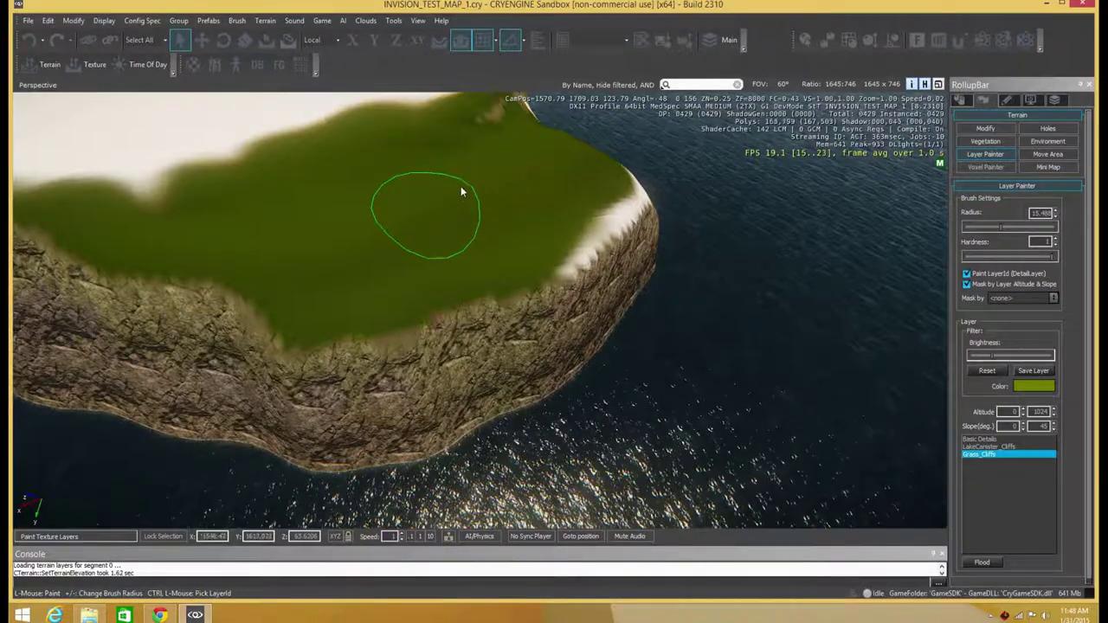
key(d)
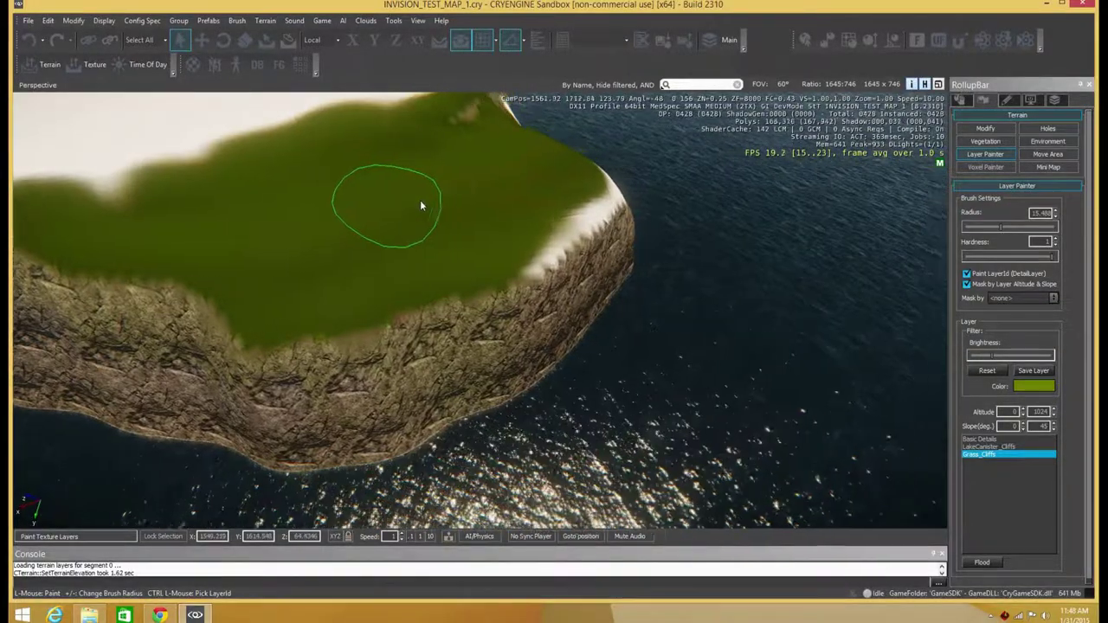
key(d)
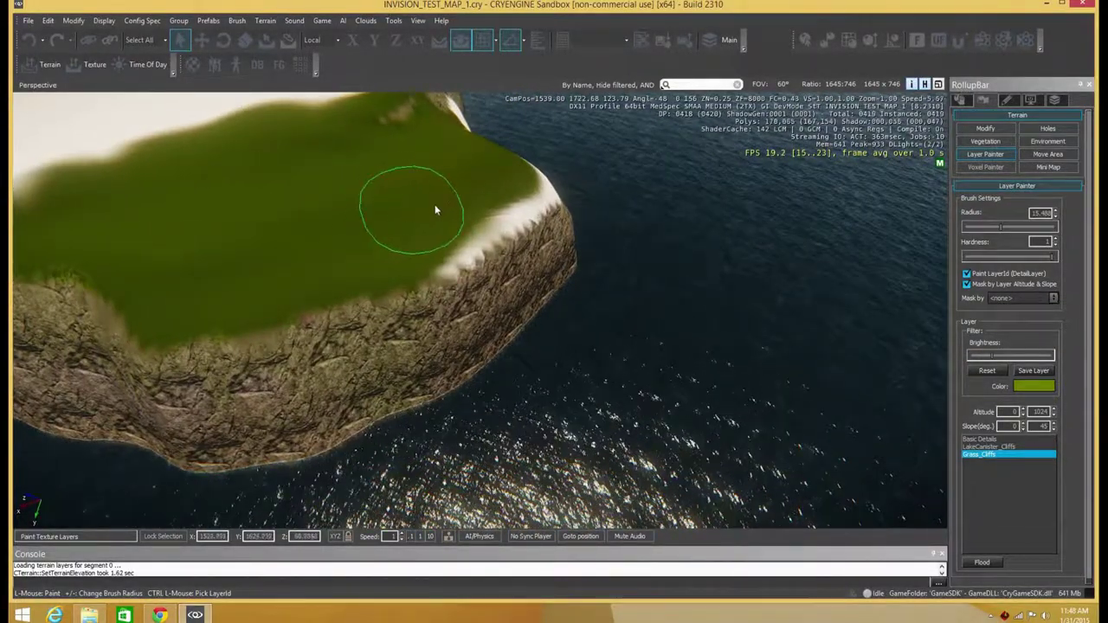
Step: Paint Grass_Cliffs over the white strip at the lower terrace's outer edge above the cliff
right_drag(419, 200, 421, 164)
scroll(417, 169, down, 5)
key(d)
key(w)
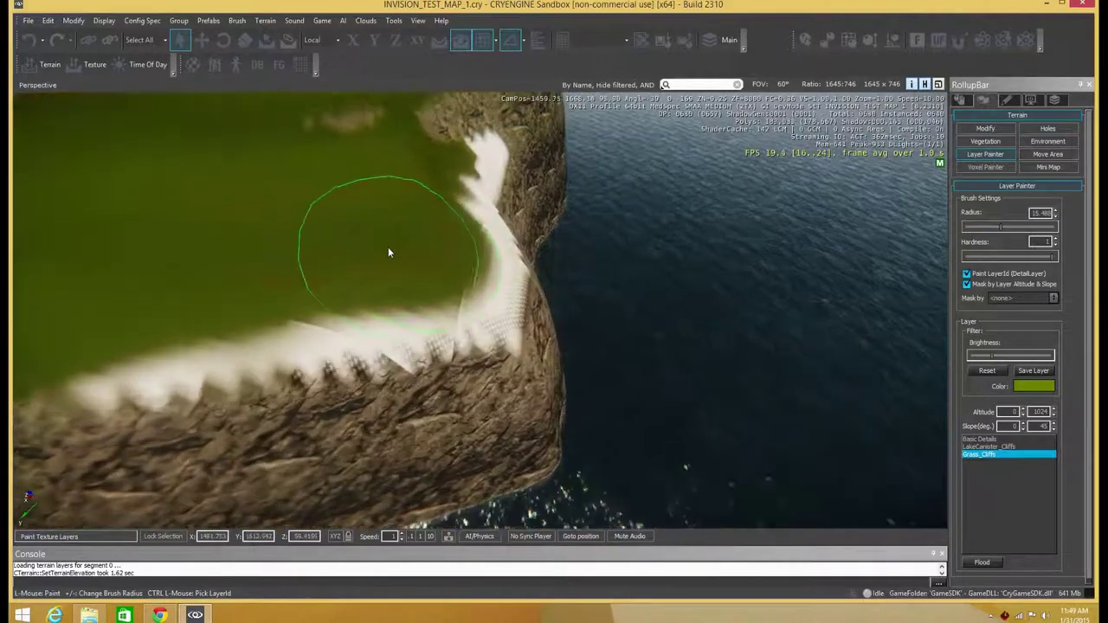
right_drag(388, 252, 378, 250)
key(w)
key(a)
mouse_move(300, 286)
mouse_down()
mouse_move(170, 300)
mouse_move(173, 378)
mouse_move(207, 404)
mouse_move(463, 344)
mouse_move(580, 272)
mouse_move(501, 317)
mouse_up()
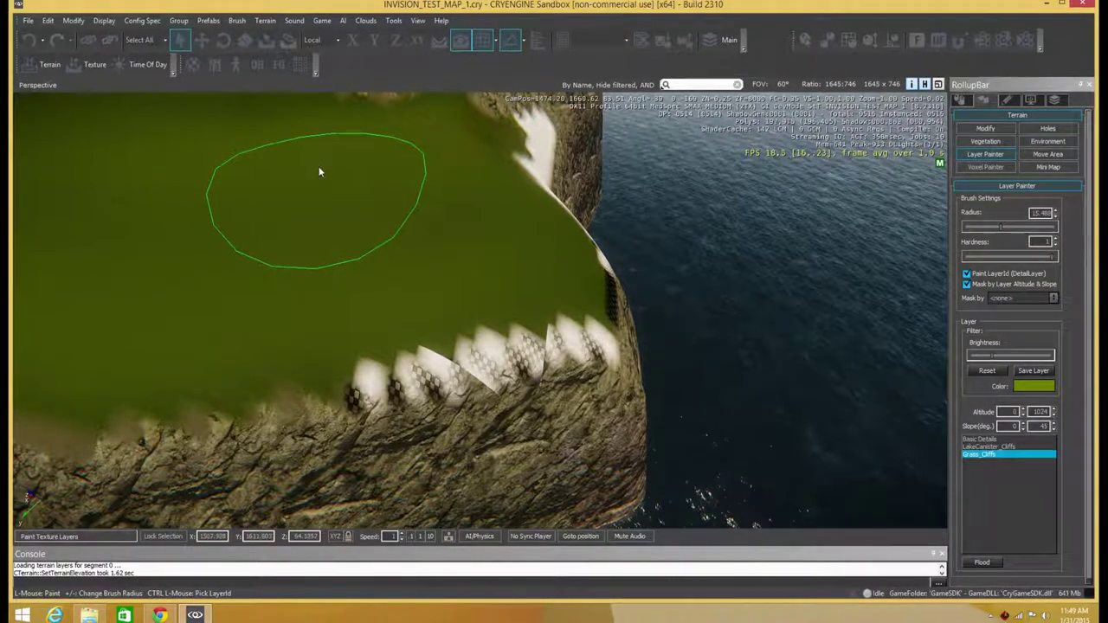
Step: Brush Grass_Cliffs over the terrace's inner slope and down toward its white, jagged rocky border
mouse_move(329, 165)
right_down()
mouse_move(601, 282)
mouse_move(484, 260)
right_up()
key(d)
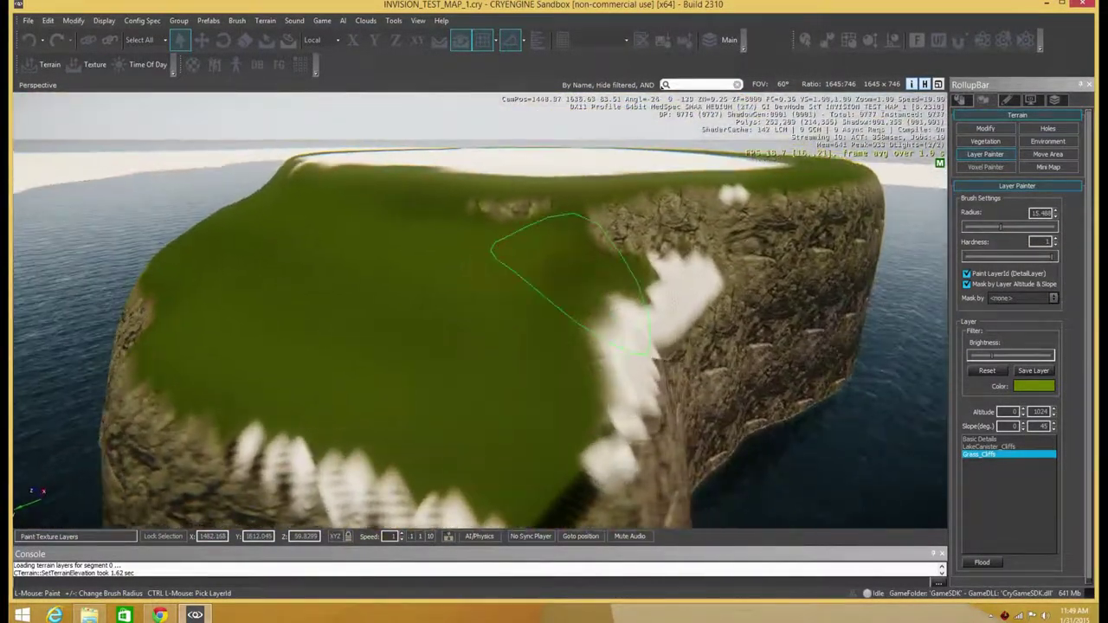
right_drag(571, 282, 545, 280)
key(w)
mouse_move(546, 279)
mouse_down()
mouse_move(582, 242)
mouse_move(544, 233)
mouse_move(582, 222)
mouse_up()
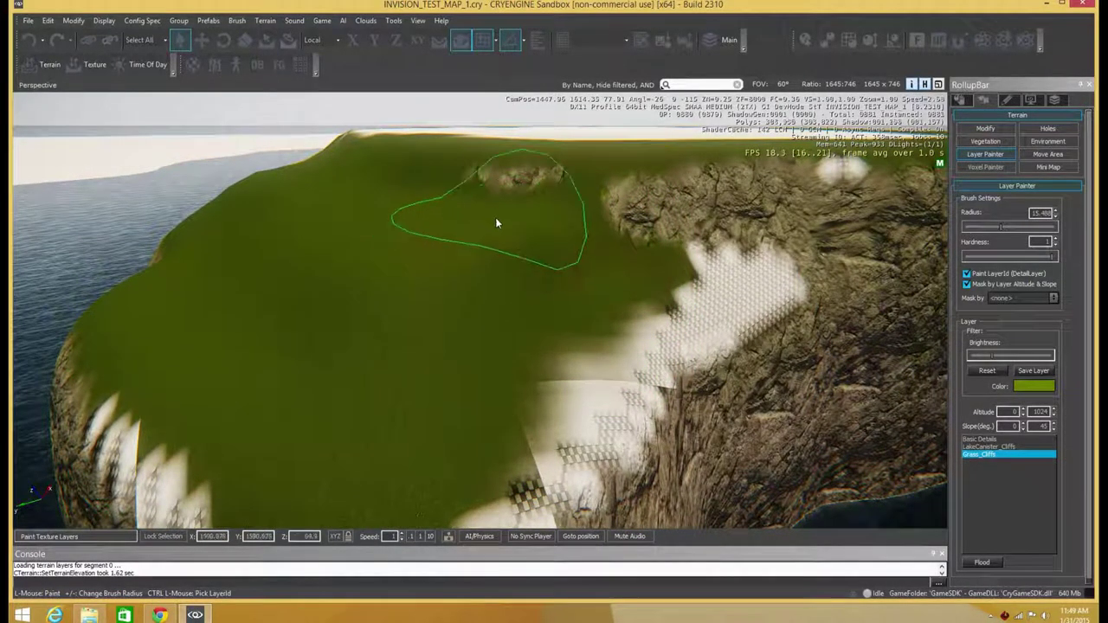
mouse_move(508, 258)
mouse_down()
mouse_move(527, 287)
mouse_move(440, 253)
mouse_move(552, 261)
mouse_move(623, 251)
mouse_move(573, 255)
mouse_move(615, 275)
mouse_move(601, 282)
mouse_move(610, 290)
mouse_move(582, 406)
mouse_move(506, 433)
mouse_move(512, 439)
mouse_up()
Step: Examine the unpainted checkered gaps between the grass and the cliff texture up close
right_drag(509, 435, 463, 363)
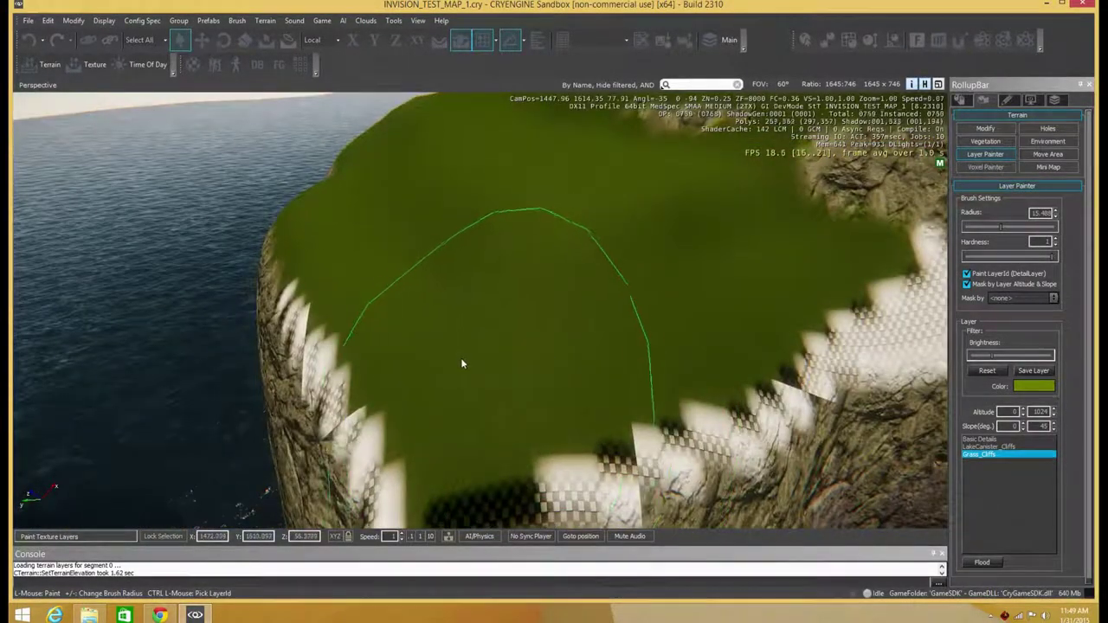
right_drag(884, 263, 943, 207)
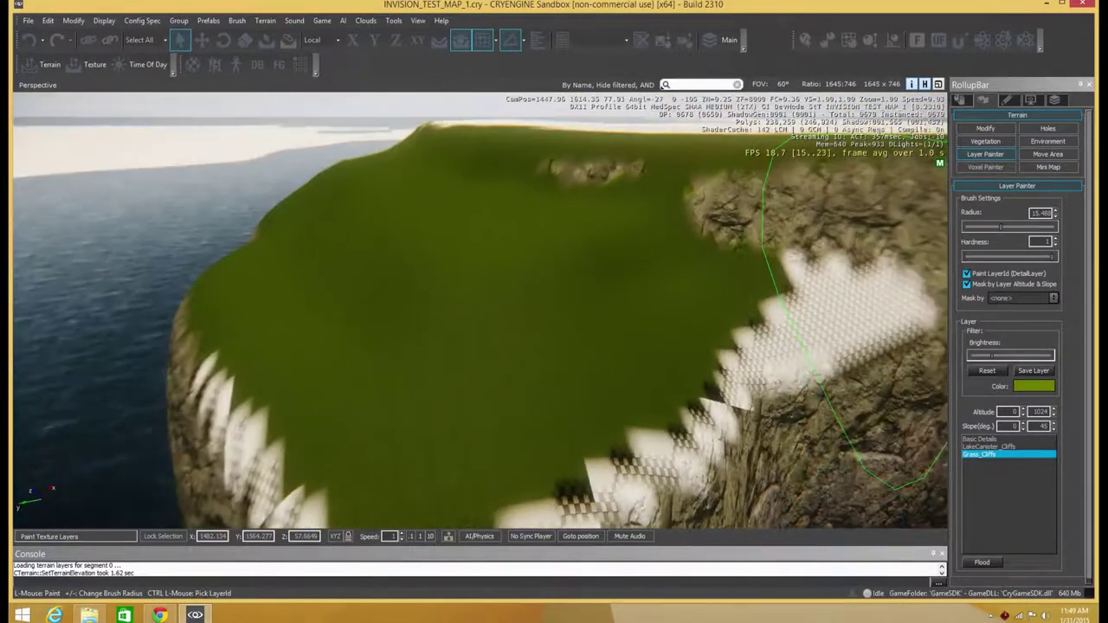
key(s)
key(a)
mouse_move(692, 282)
right_down()
mouse_move(719, 320)
mouse_move(695, 289)
mouse_move(558, 321)
mouse_move(606, 286)
right_up()
key(a)
key(w)
key(w)
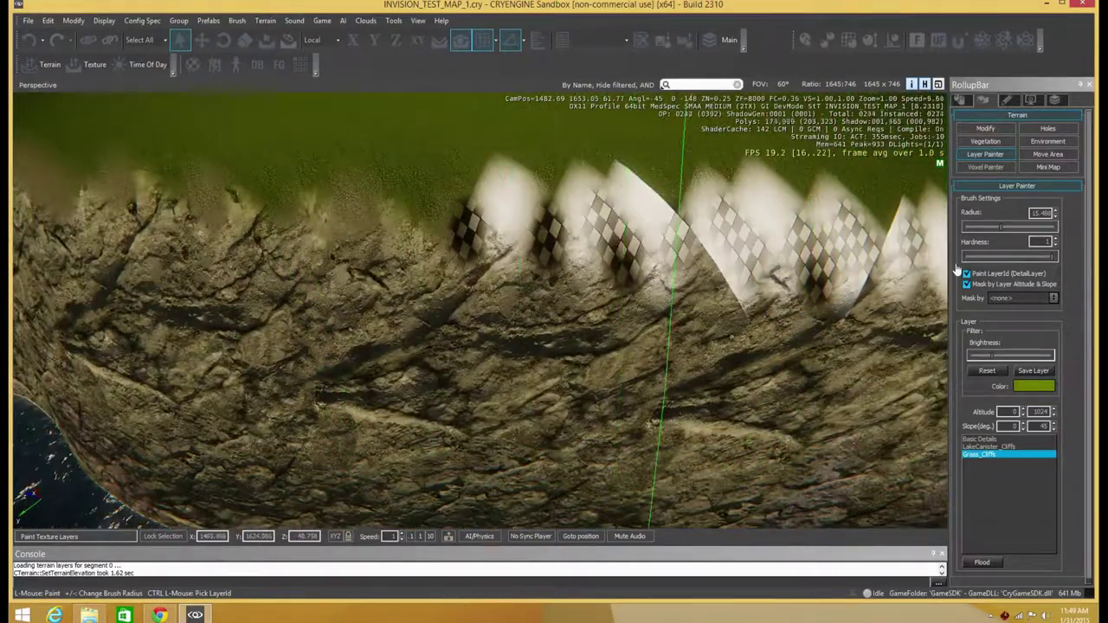
Step: Add a new terrain texture layer and change its layer texture to grey.dds
click(276, 25)
click(275, 49)
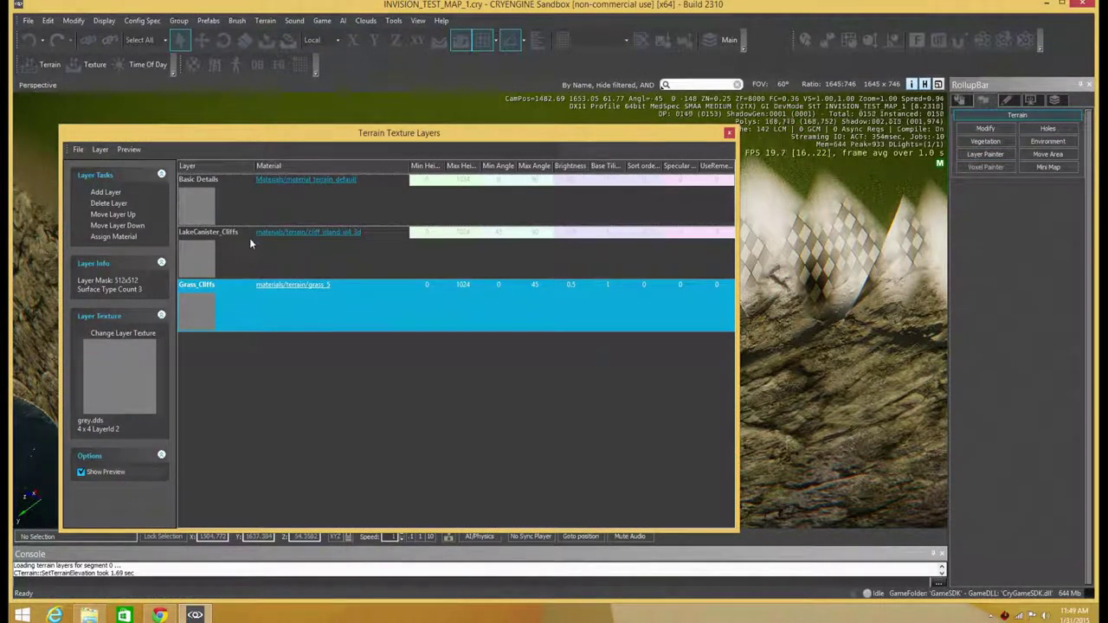
click(111, 195)
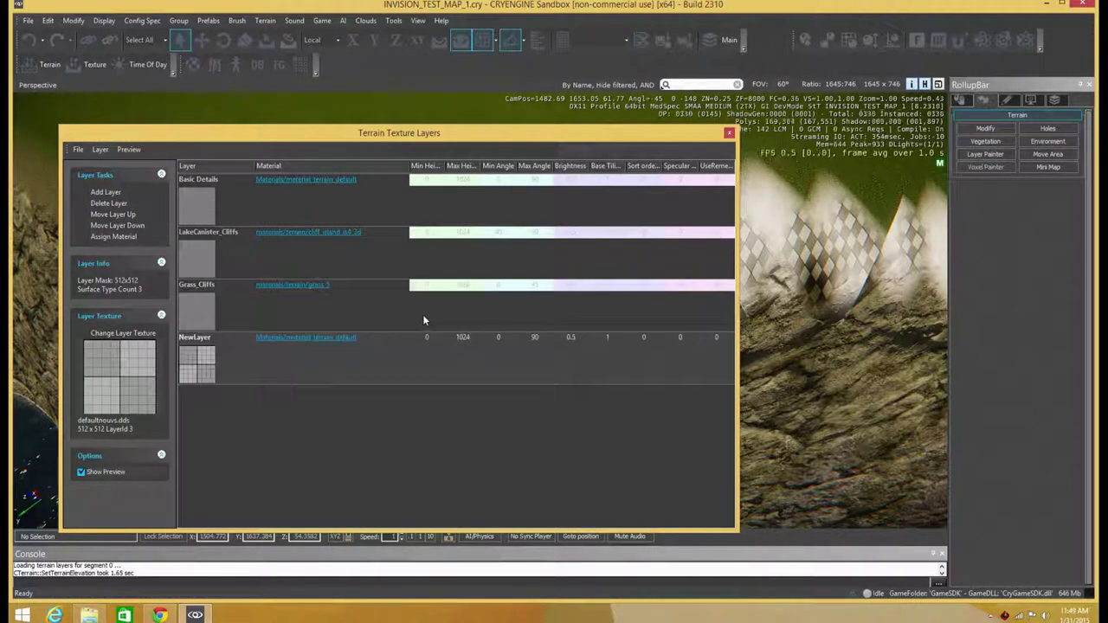
click(104, 317)
click(104, 317)
click(112, 332)
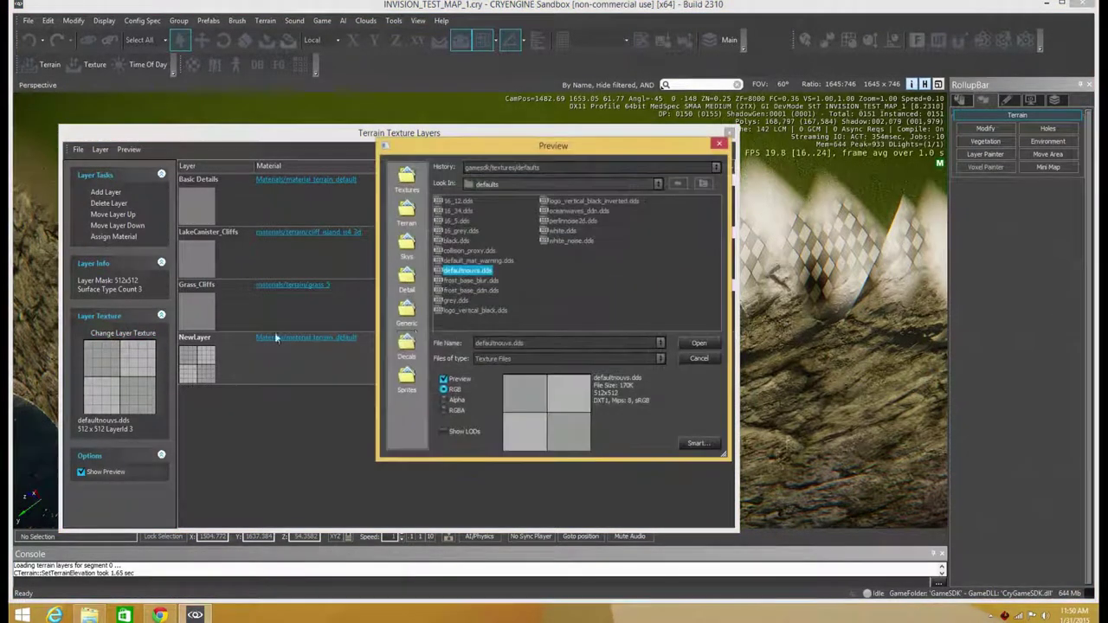
double_click(457, 301)
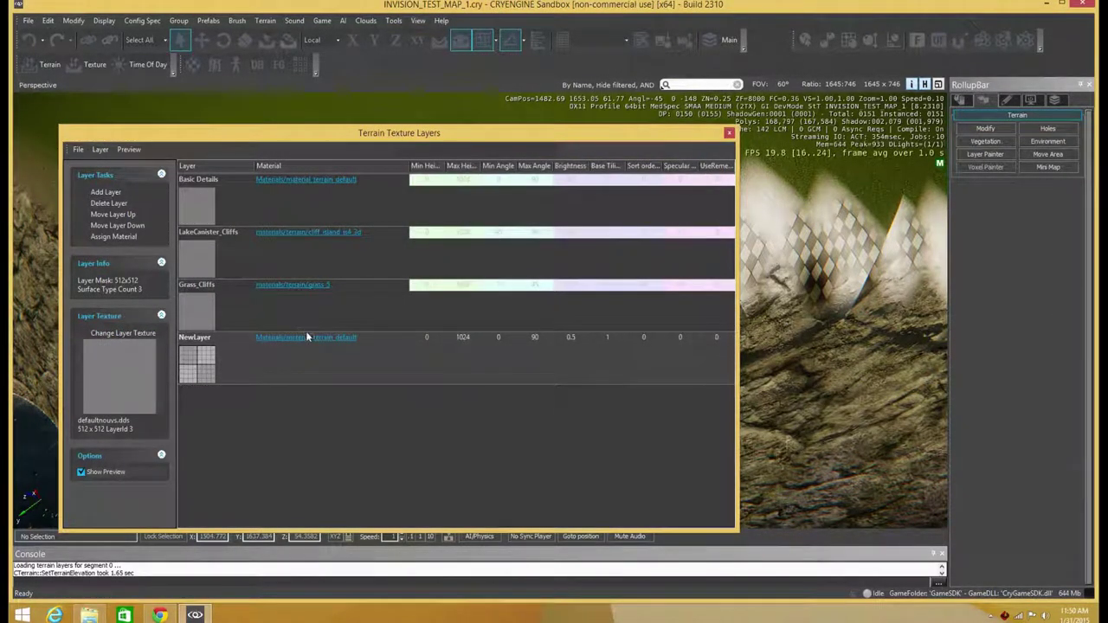
Step: Open the new layer's material and look through the grass, sand and cliff materials in the terrain folder
click(311, 341)
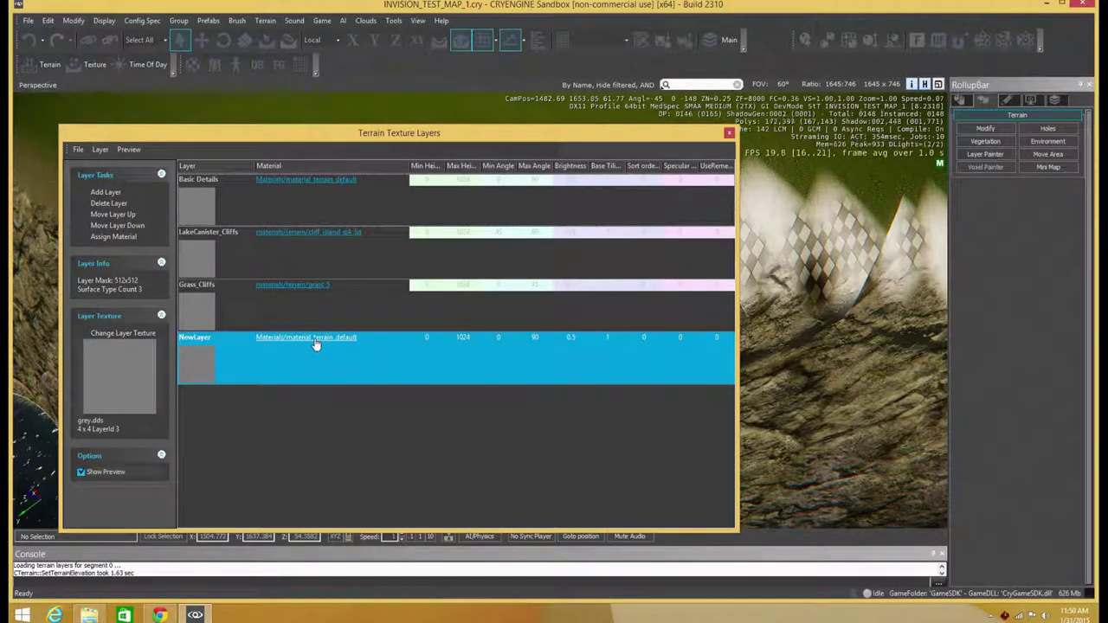
click(315, 341)
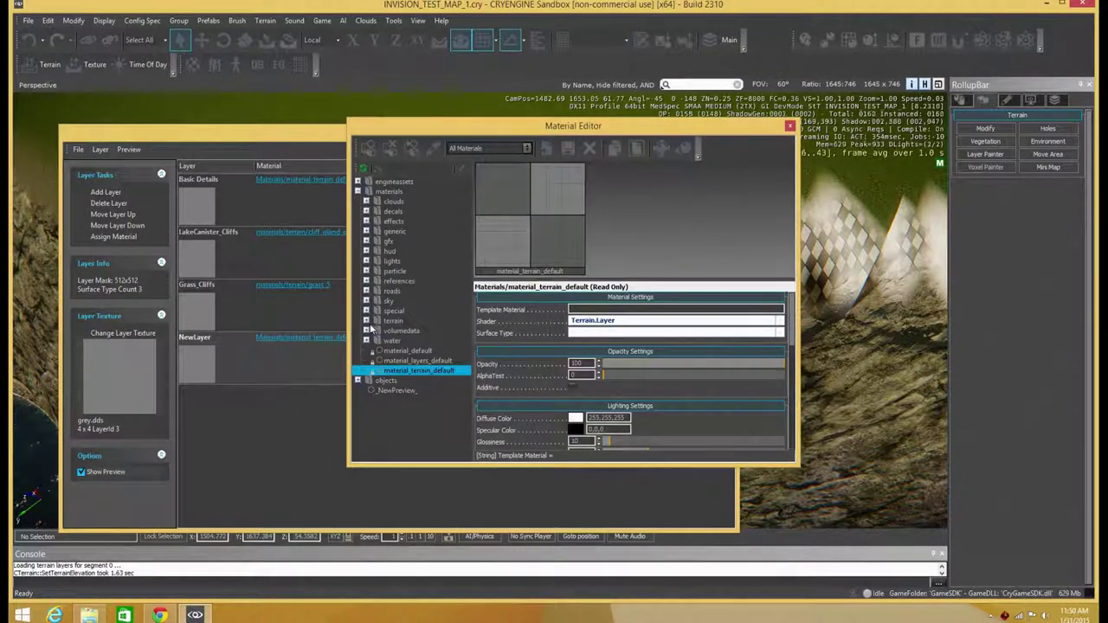
click(366, 321)
scroll(418, 343, down, 3)
click(414, 321)
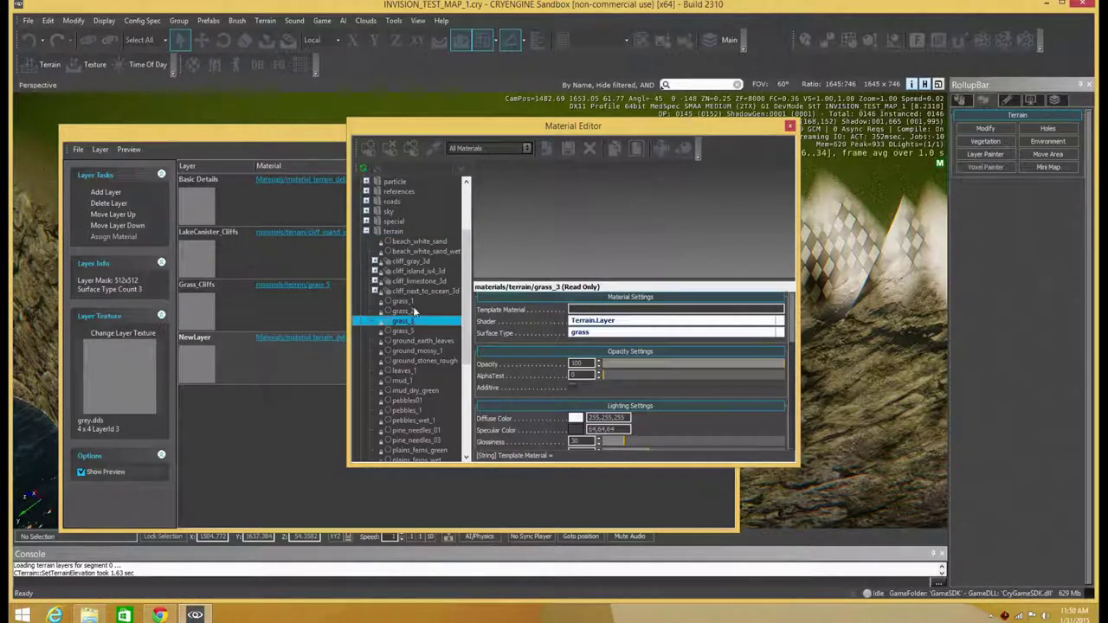
click(413, 311)
click(417, 291)
click(417, 281)
click(417, 261)
click(419, 251)
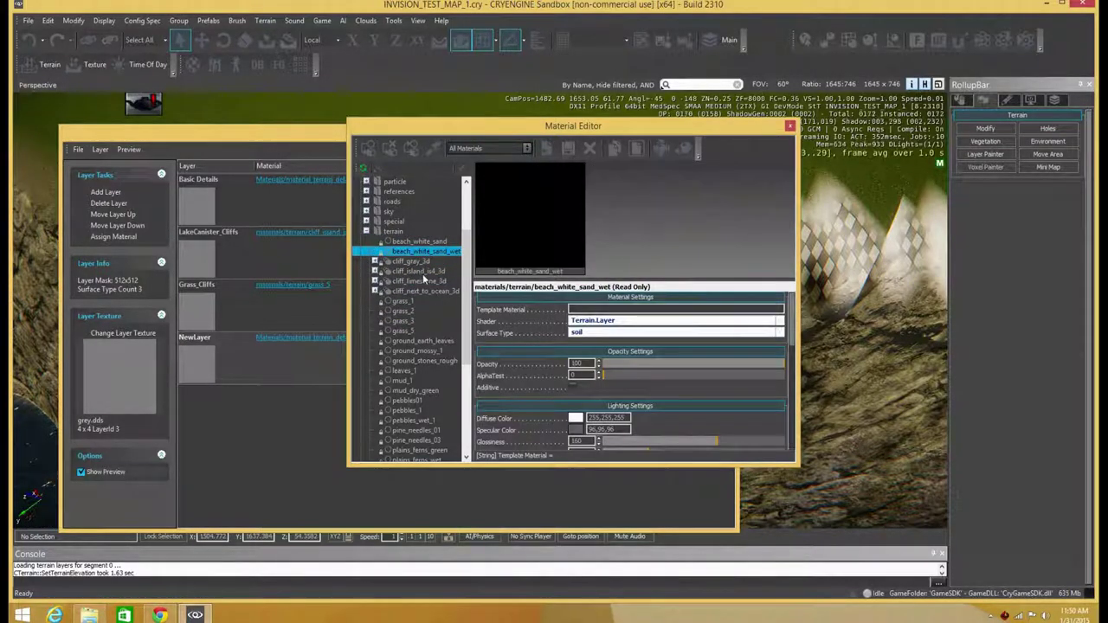
click(422, 274)
click(422, 292)
click(422, 280)
click(423, 270)
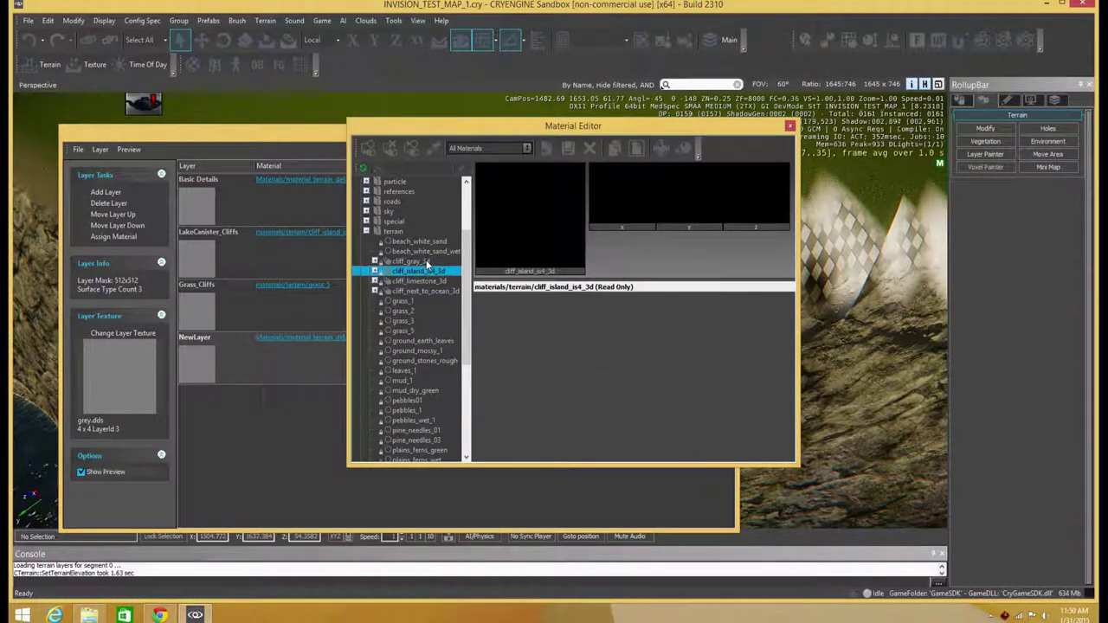
click(412, 262)
click(424, 271)
key(Up)
scroll(423, 301, down, 1)
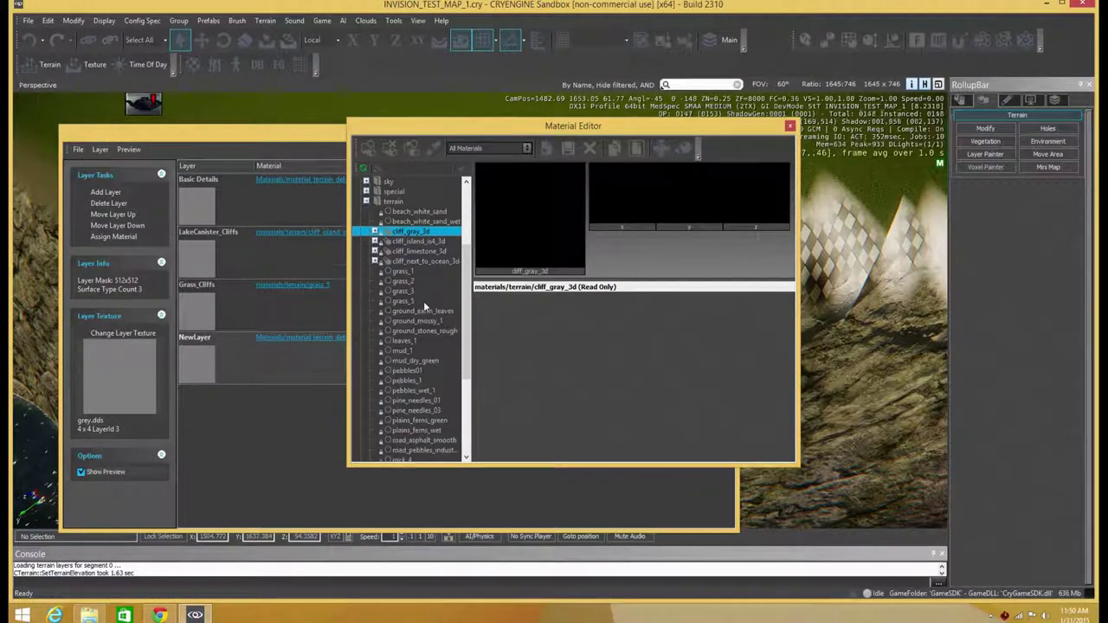
scroll(418, 309, down, 1)
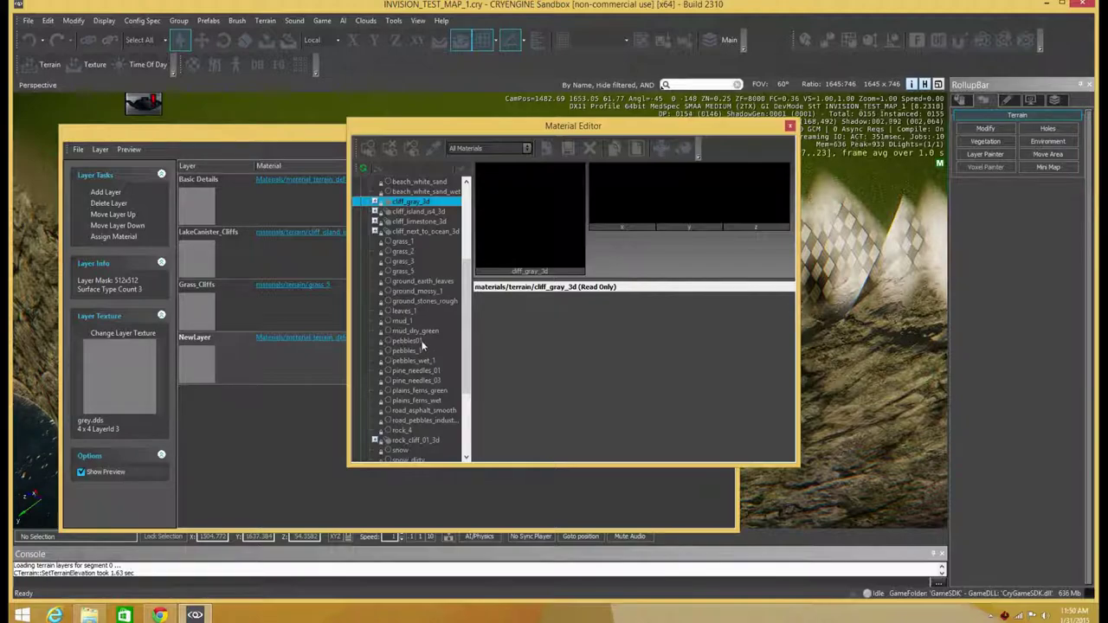
Step: Assign the pebbles_1 terrain material to NewLayer and close the texture layer and material editors
click(424, 351)
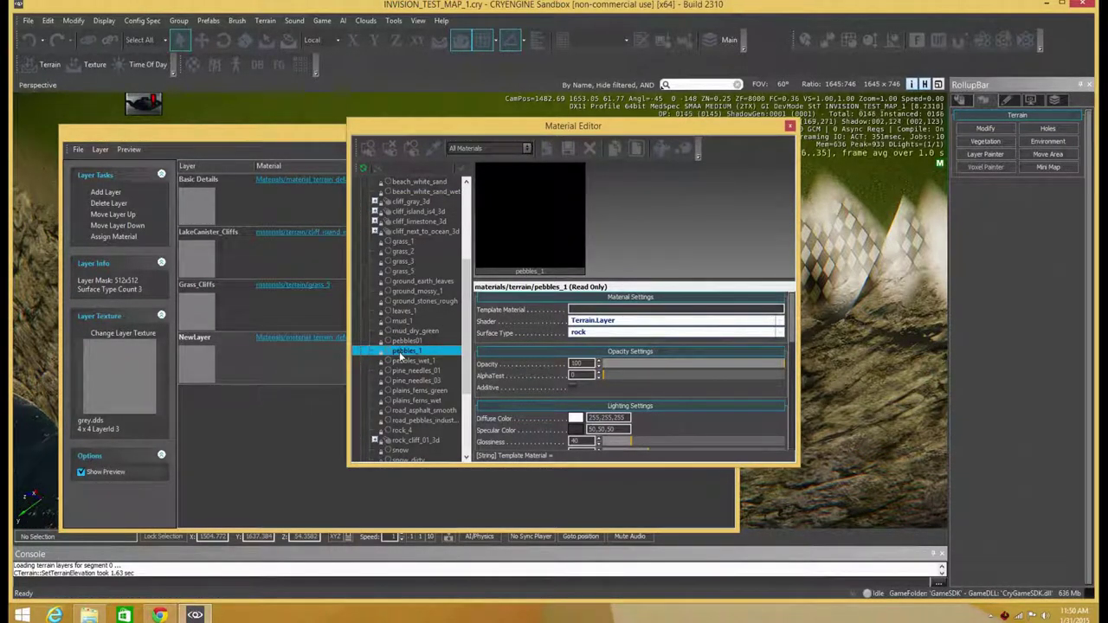
click(133, 239)
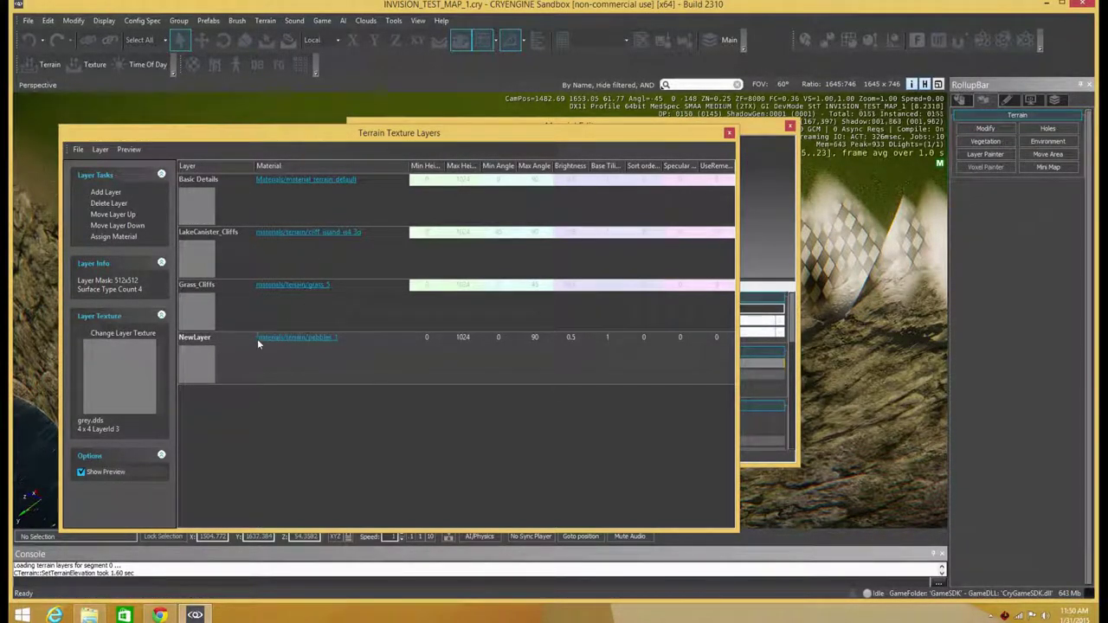
click(729, 135)
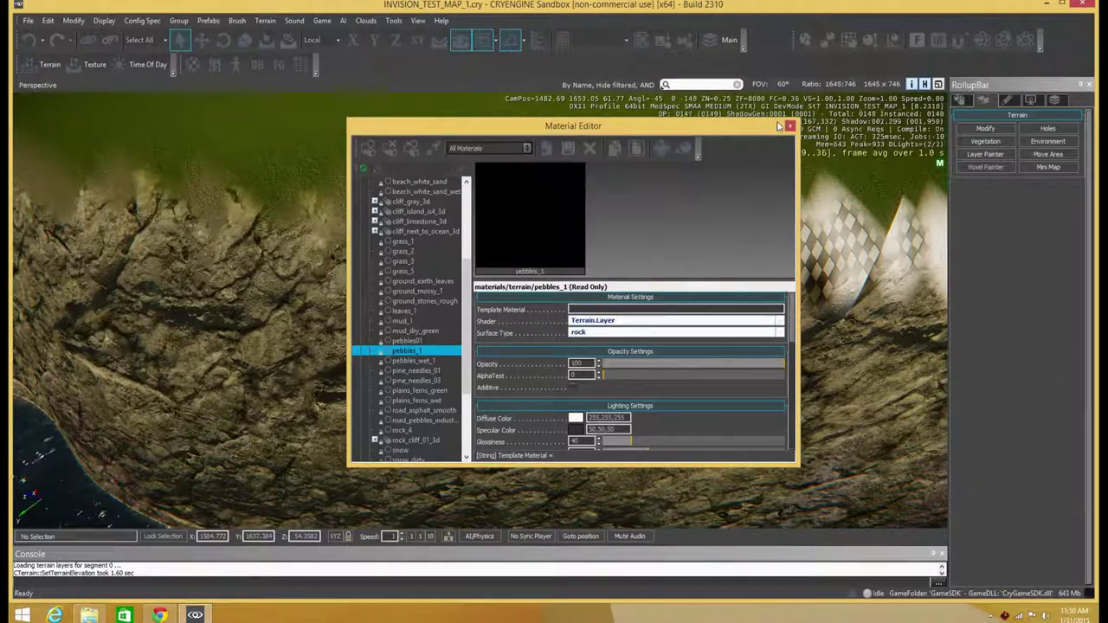
click(790, 127)
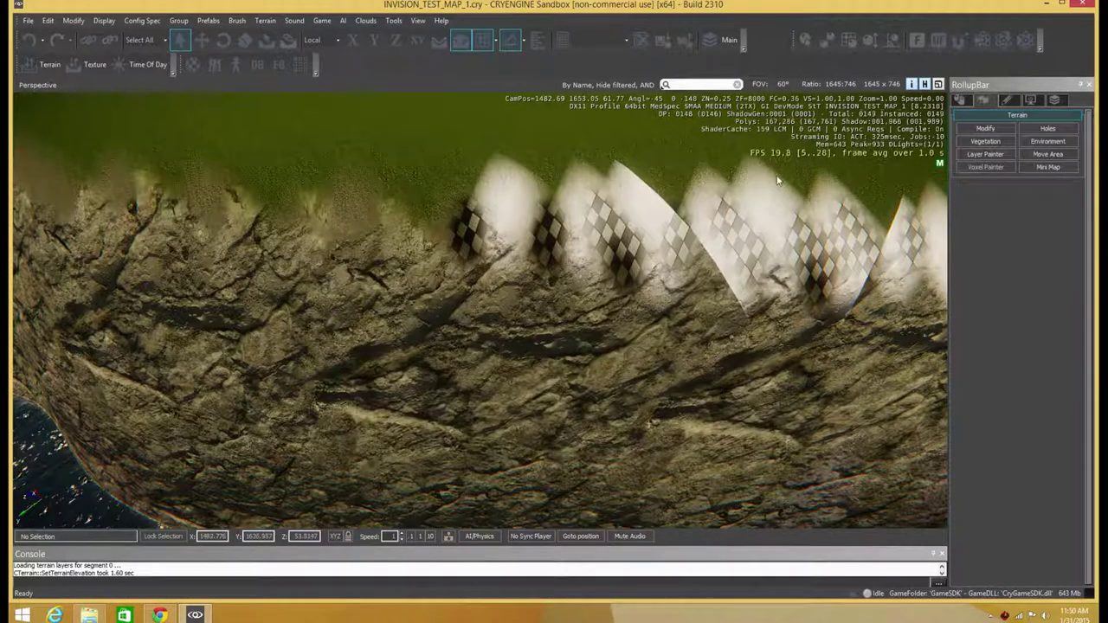
Step: Rename the NewLayer terrain texture layer as Pebles_Cliffs and close the texture layer editor
click(987, 154)
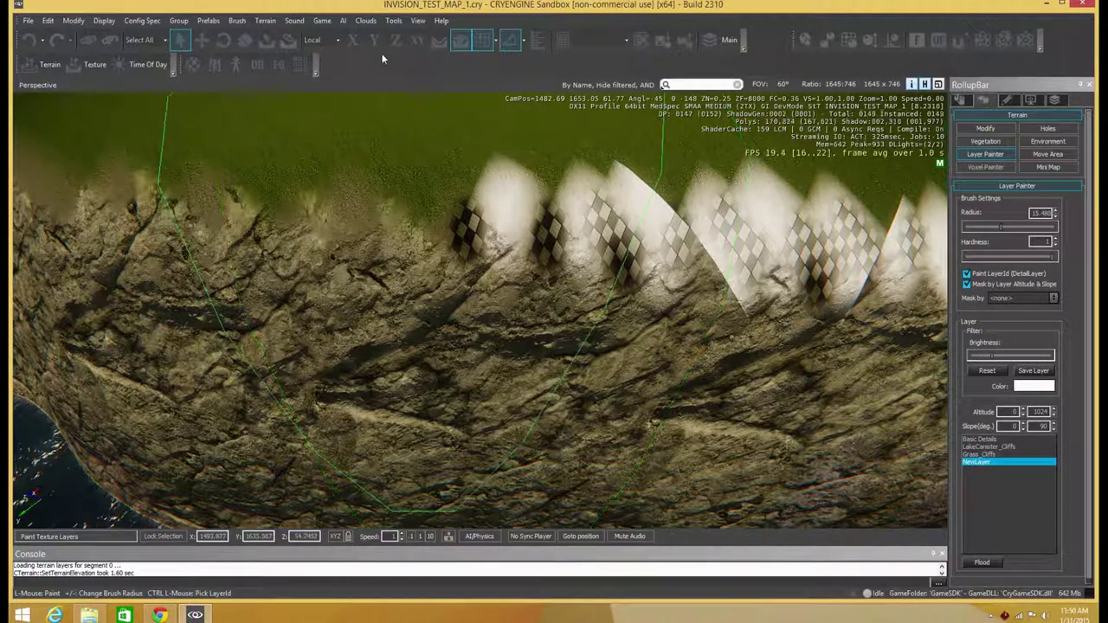
click(265, 20)
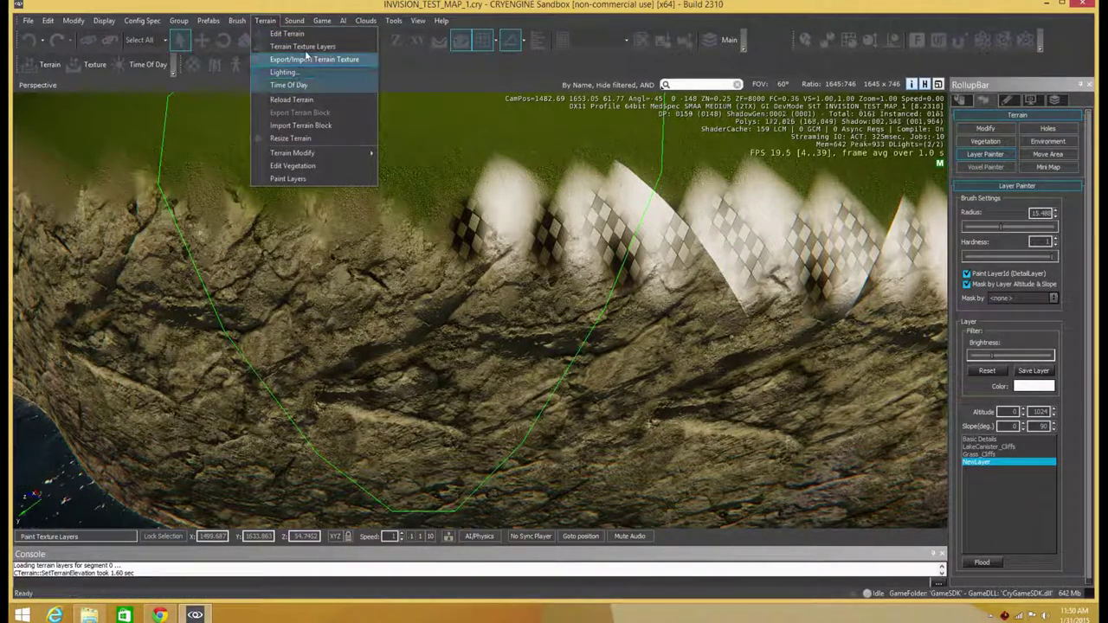
click(302, 46)
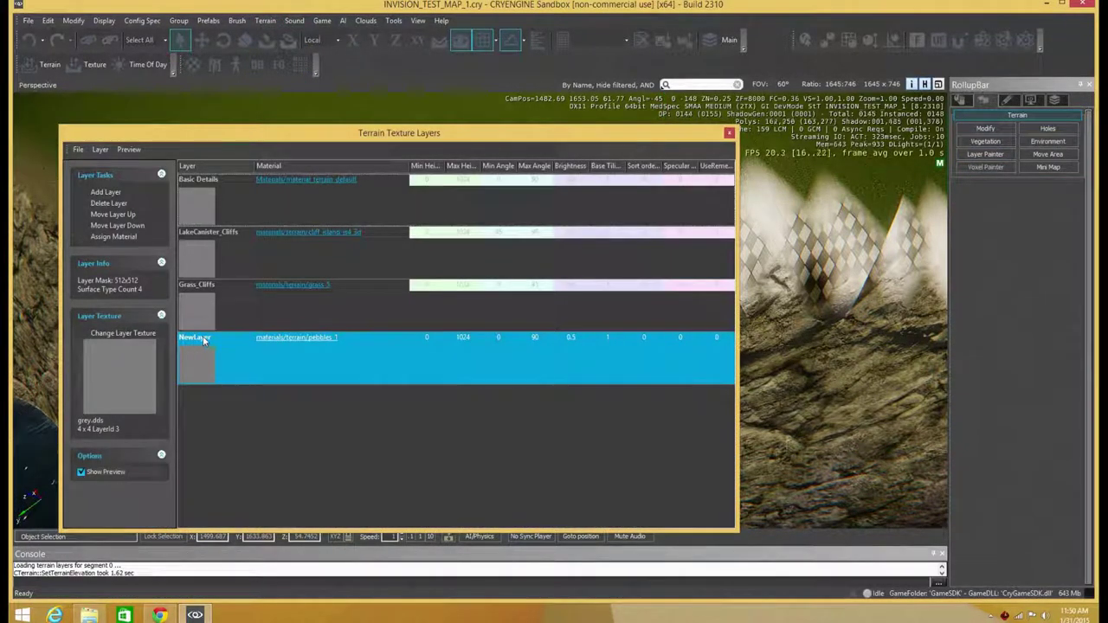
click(203, 340)
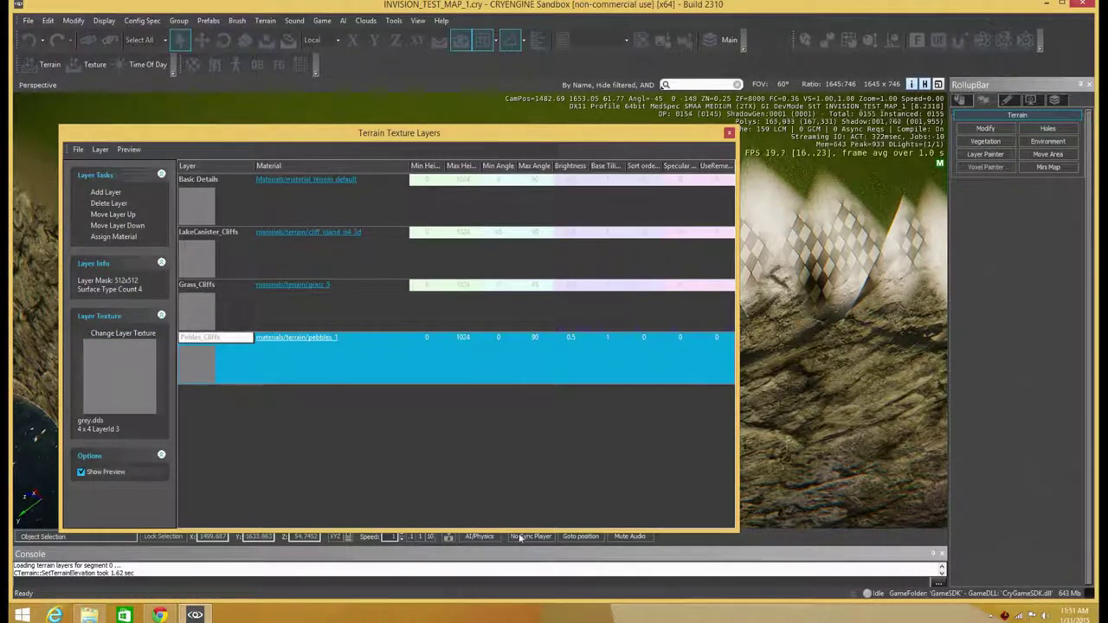
click(463, 514)
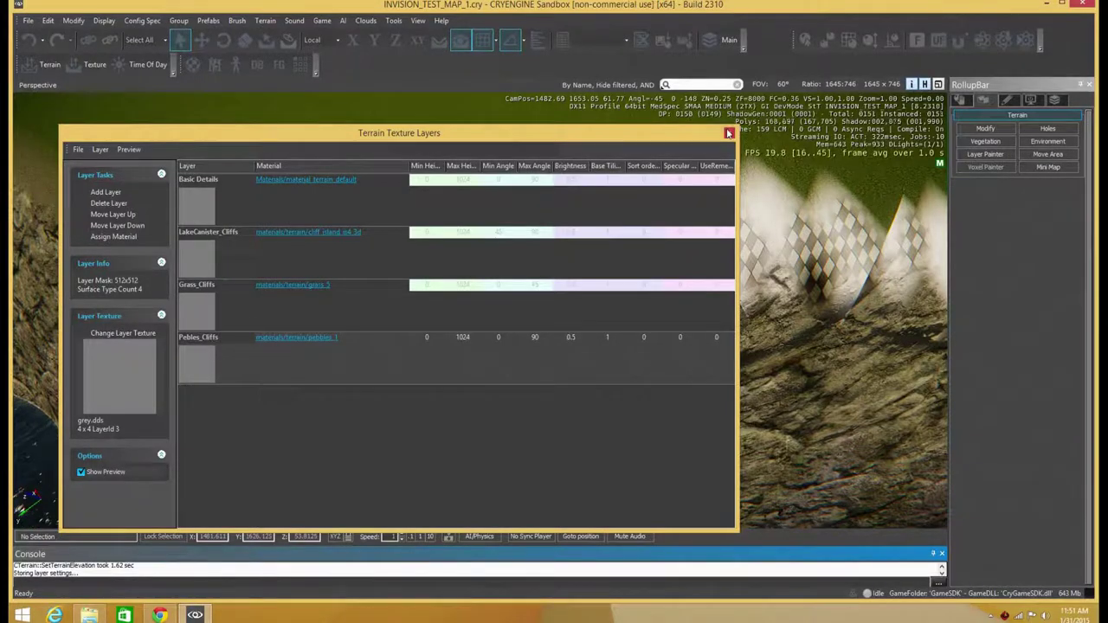
click(729, 133)
Step: Set the Pebles_Cliffs paint color to a brown sampled from the terrain, about red 129, green 107, blue 59
mouse_move(585, 294)
right_down()
mouse_move(606, 281)
mouse_move(749, 268)
right_up()
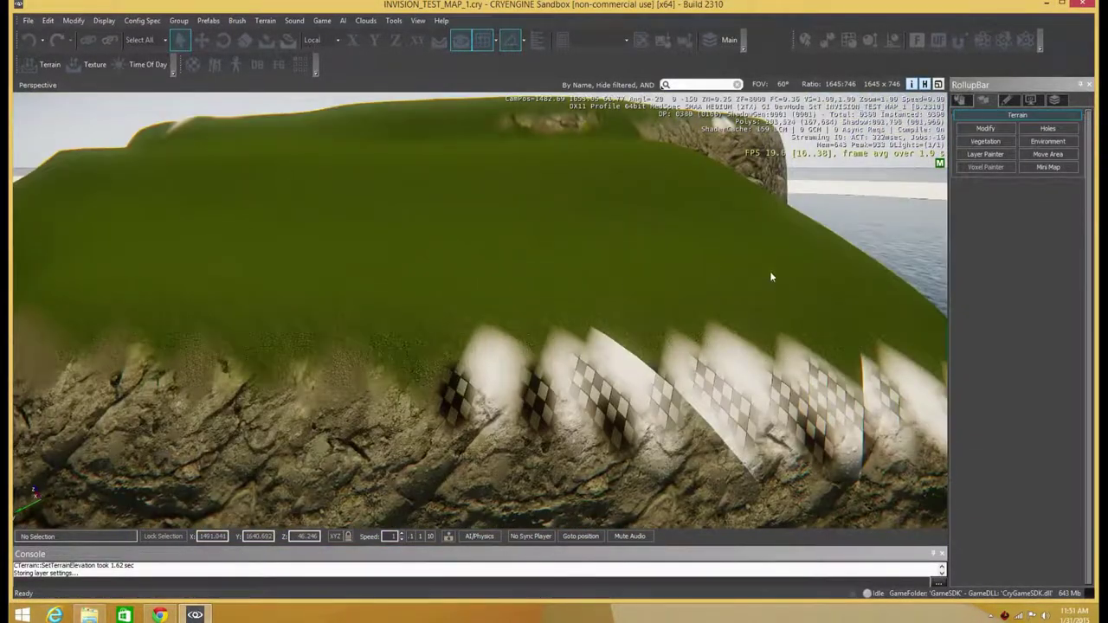
click(985, 154)
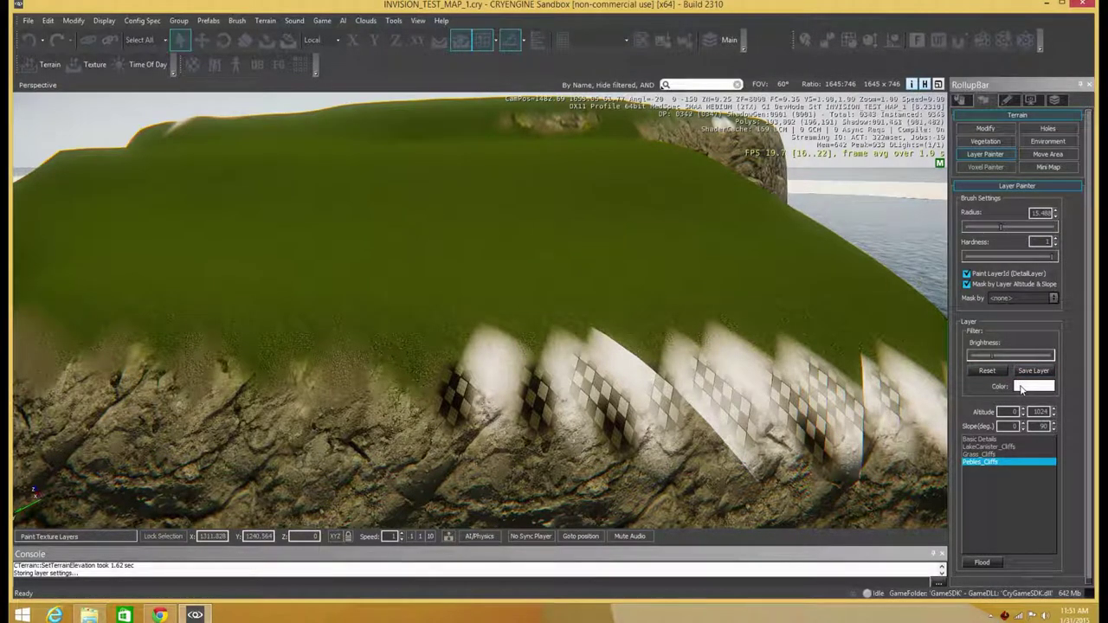
click(1021, 388)
drag(512, 316, 474, 322)
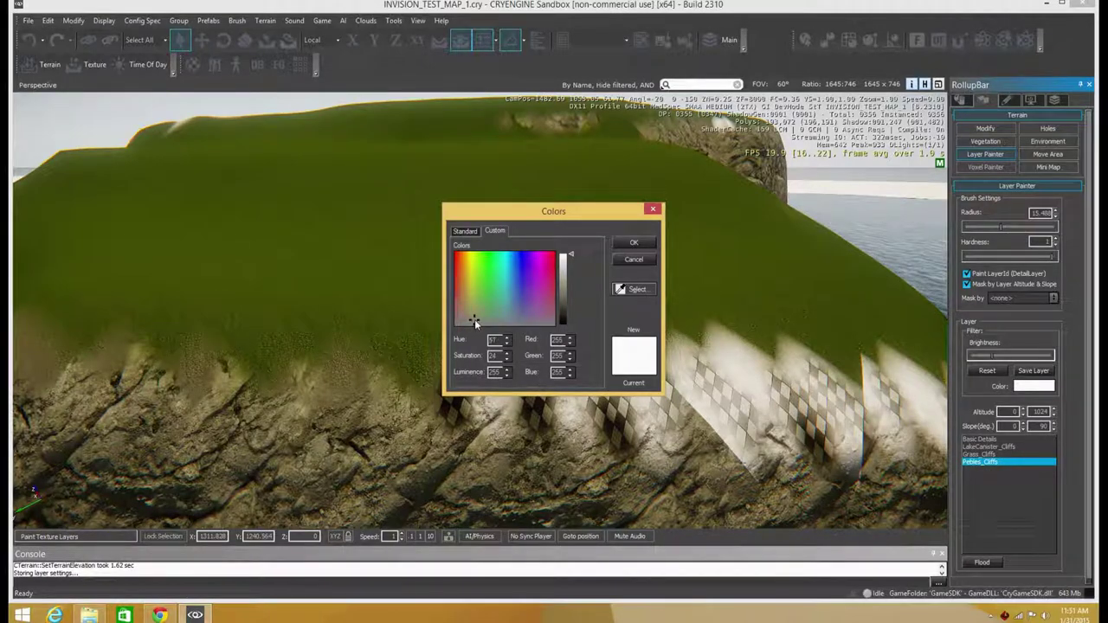
click(634, 289)
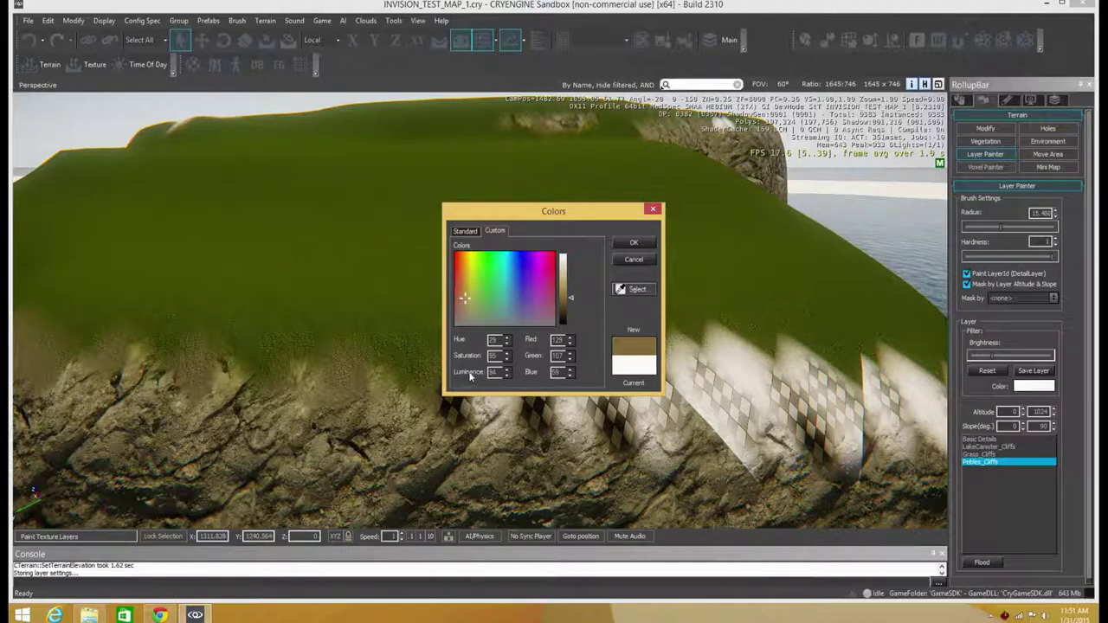
click(633, 243)
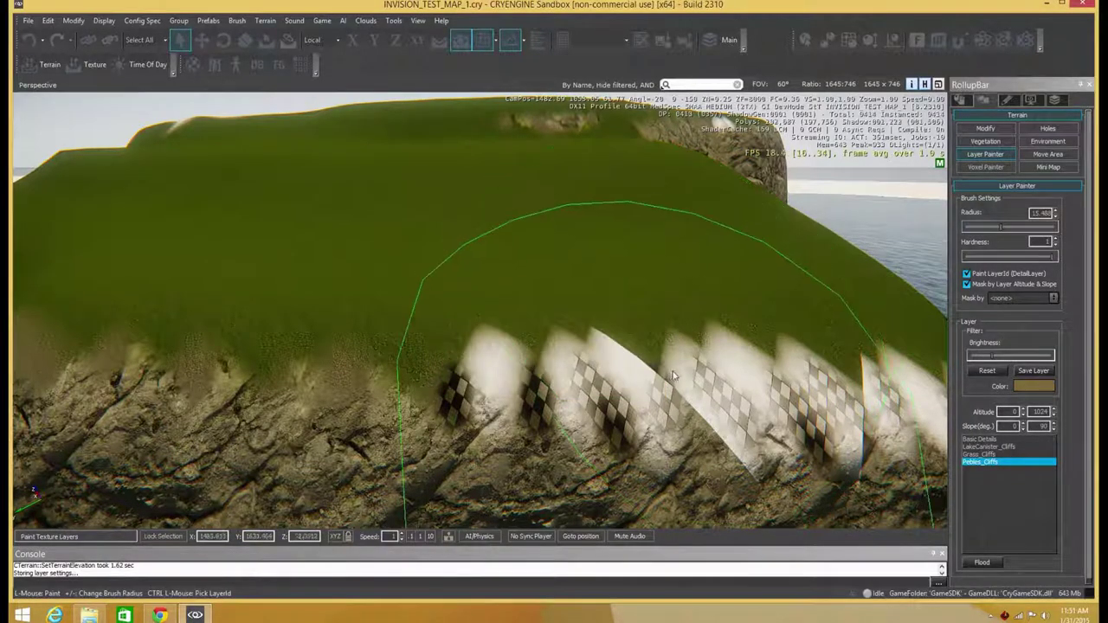
Step: Reduce the layer brush radius to about 1.02 and paint Pebles_Cliffs over the checkered gaps between grass and cliff
drag(1004, 230, 964, 230)
mouse_move(744, 376)
mouse_down()
mouse_move(764, 403)
mouse_move(850, 425)
mouse_move(840, 424)
mouse_move(833, 392)
mouse_move(851, 413)
mouse_move(891, 417)
mouse_move(789, 439)
mouse_move(731, 467)
mouse_move(693, 398)
mouse_move(714, 390)
mouse_move(753, 430)
mouse_move(735, 395)
mouse_move(693, 433)
mouse_move(634, 416)
mouse_move(597, 372)
mouse_move(608, 407)
mouse_move(563, 372)
mouse_move(496, 386)
mouse_move(537, 407)
mouse_move(458, 416)
mouse_up()
right_drag(439, 418, 479, 419)
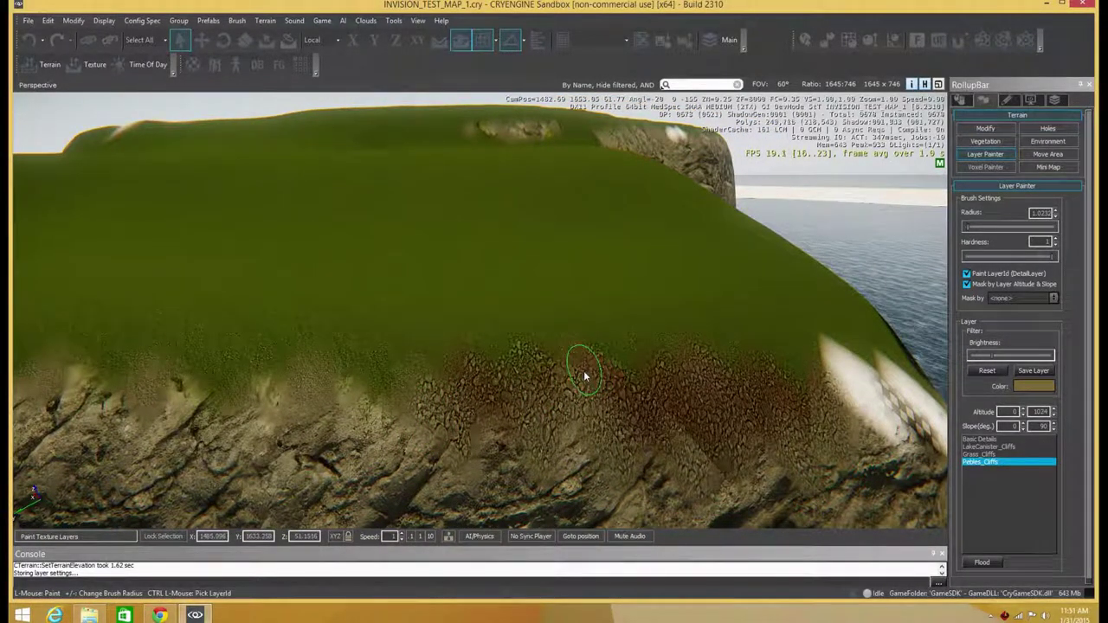
Step: Resample the Pebles_Cliffs paint color from the cliff surface beside the remaining white gaps
key(d)
right_drag(554, 430, 526, 427)
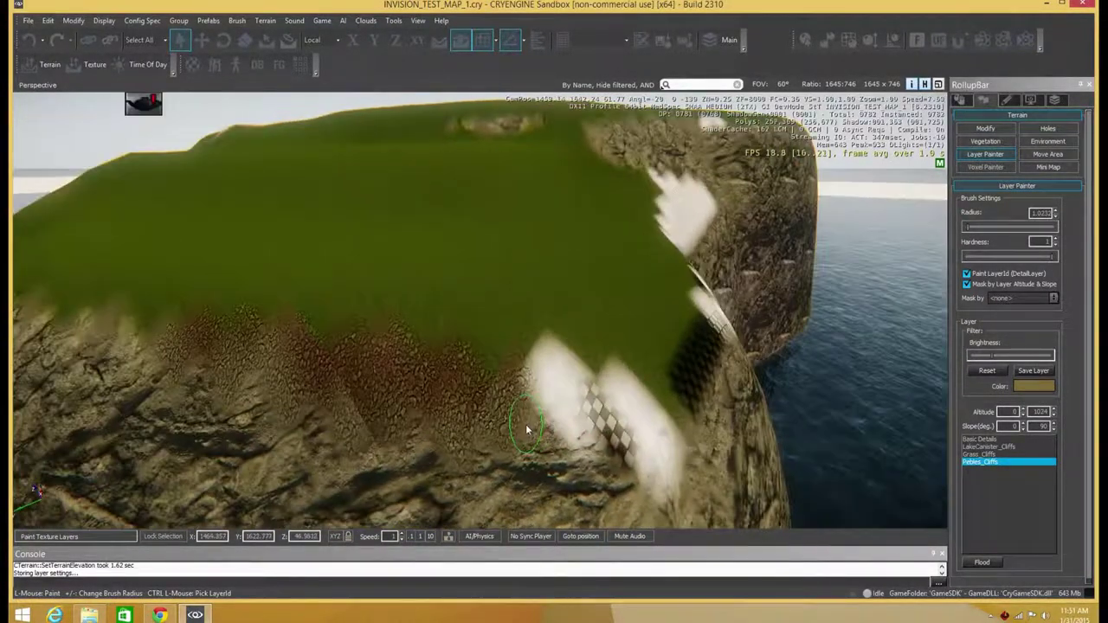
click(1034, 386)
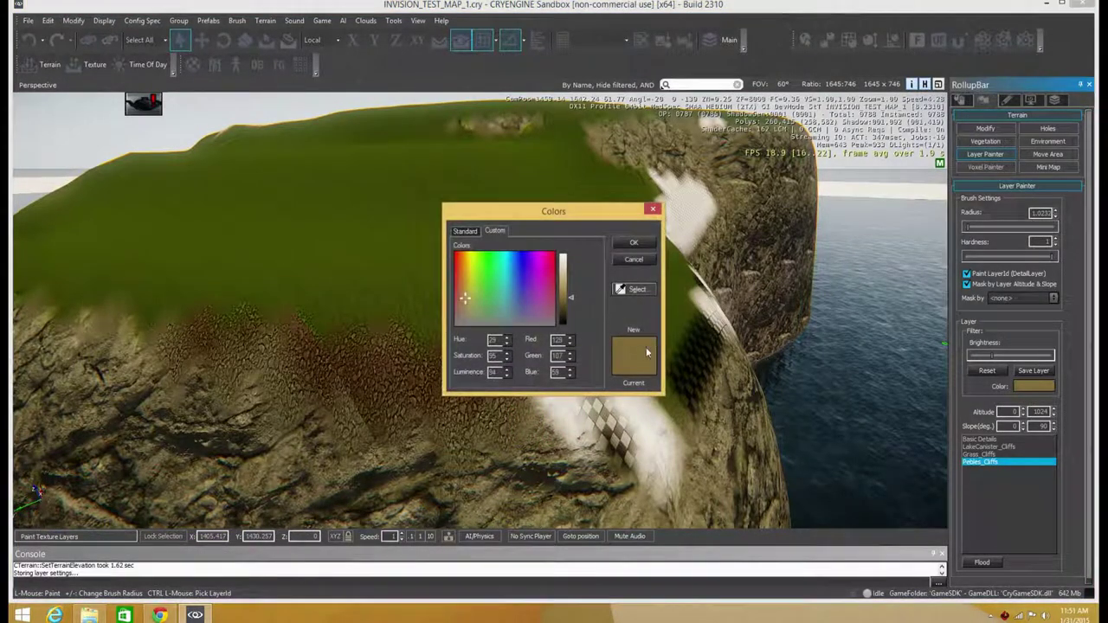
click(632, 290)
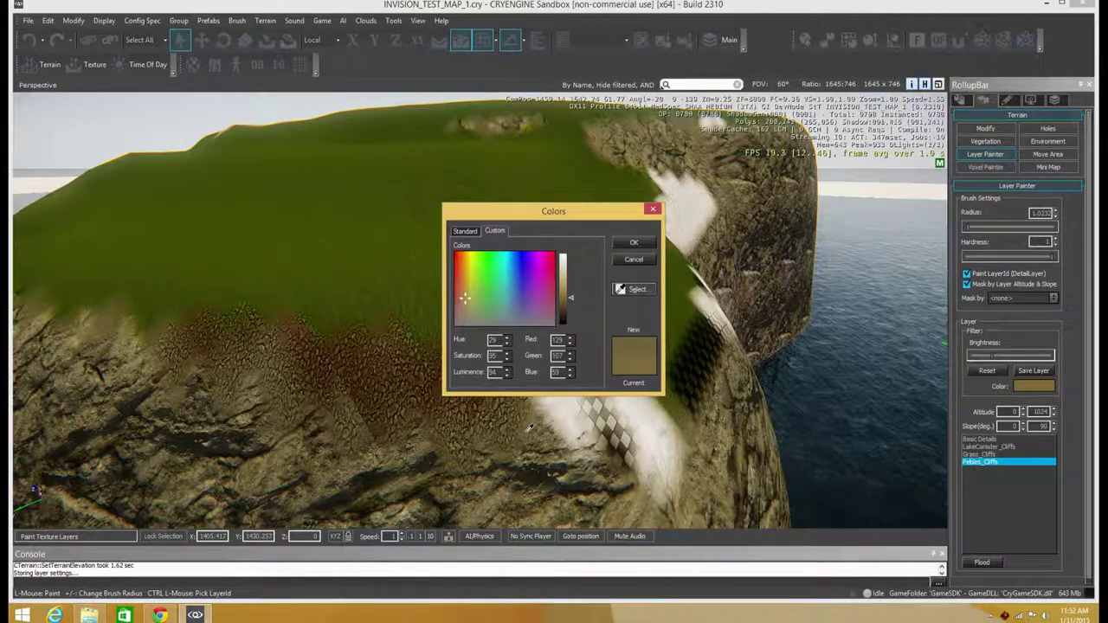
click(530, 422)
click(634, 244)
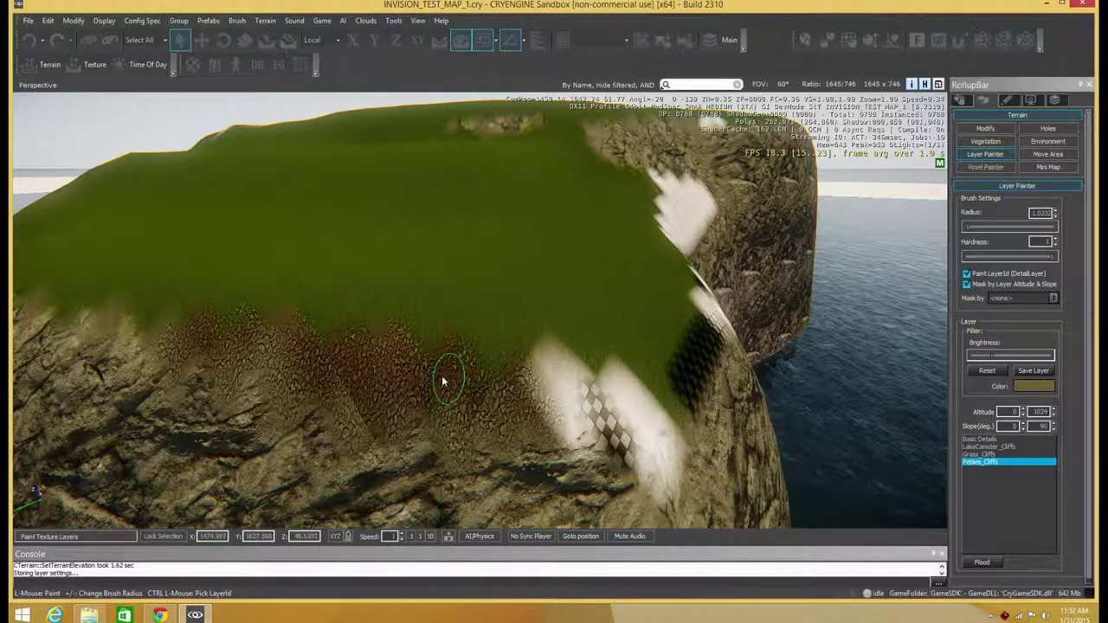
Step: Paint pebbles over the white and checkered gaps near the corner of the cliff edge
mouse_move(604, 422)
mouse_down()
mouse_move(539, 403)
mouse_move(556, 389)
mouse_move(636, 425)
mouse_move(653, 457)
mouse_move(588, 442)
mouse_up()
key(a)
mouse_move(642, 369)
mouse_down()
mouse_move(668, 349)
mouse_move(786, 354)
mouse_move(687, 357)
mouse_move(651, 341)
mouse_up()
Step: Paint a pebble strip over the blurry transition between the grass and the long front cliff
right_drag(649, 341, 735, 332)
key(a)
alt+middle_drag(645, 342, 650, 346)
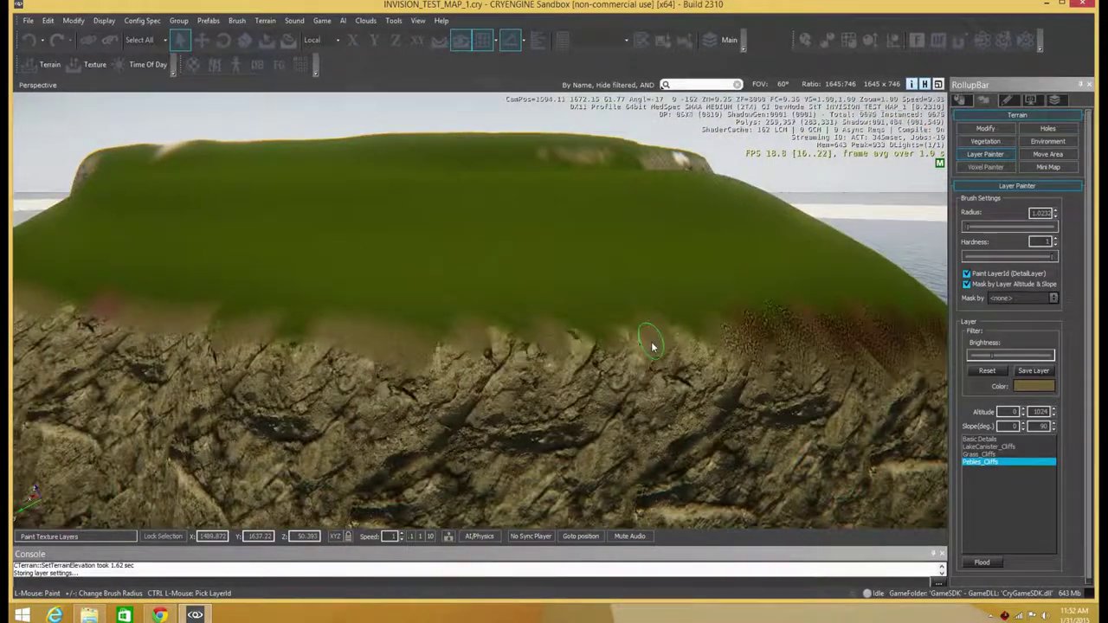
mouse_move(623, 352)
mouse_down()
mouse_move(302, 354)
mouse_move(256, 337)
mouse_move(400, 346)
mouse_up()
mouse_move(318, 334)
mouse_down()
mouse_move(217, 327)
mouse_move(252, 328)
mouse_move(233, 326)
mouse_up()
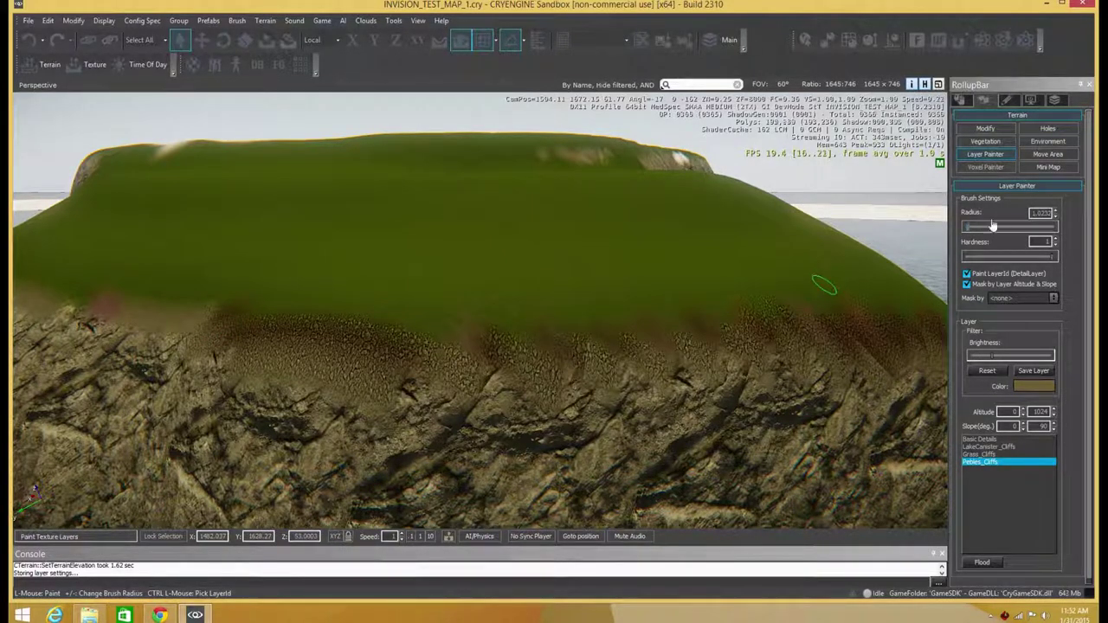
Step: Set the brush radius to 0.5 and touch up the upper edge of the pebble strip along the grass
double_click(1031, 212)
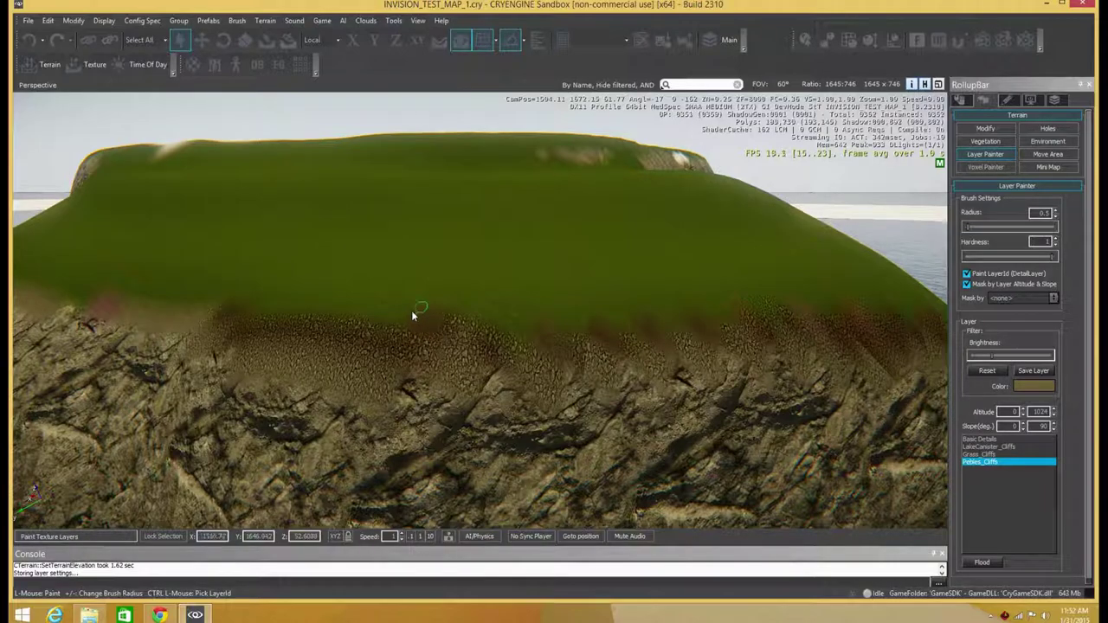
right_drag(443, 336, 444, 339)
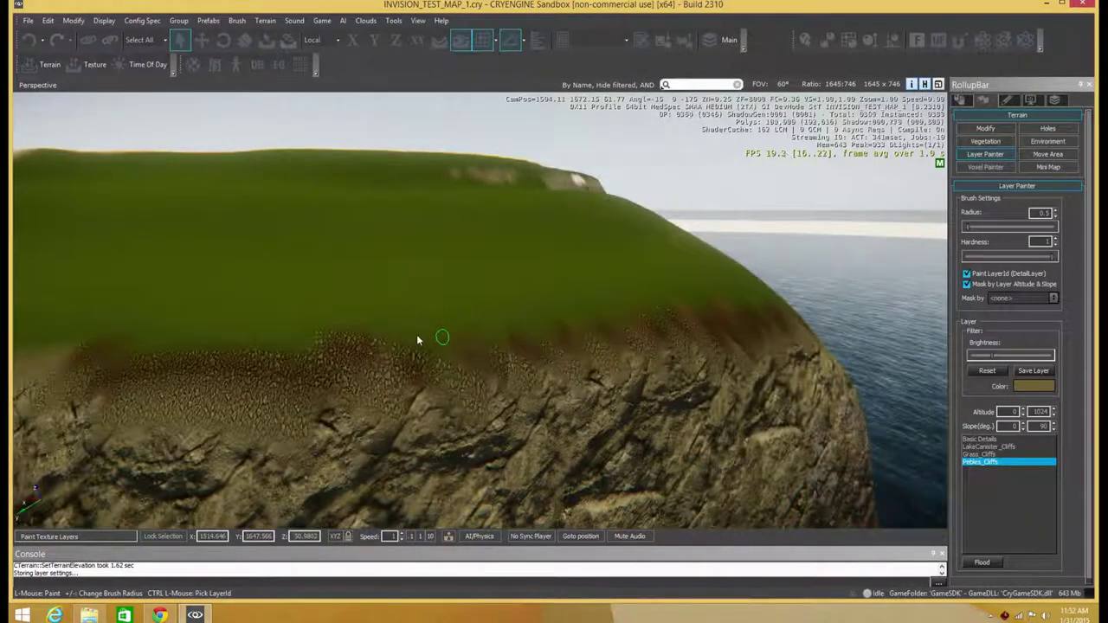
mouse_move(443, 342)
mouse_down()
mouse_move(473, 340)
mouse_move(429, 339)
mouse_move(496, 341)
mouse_up()
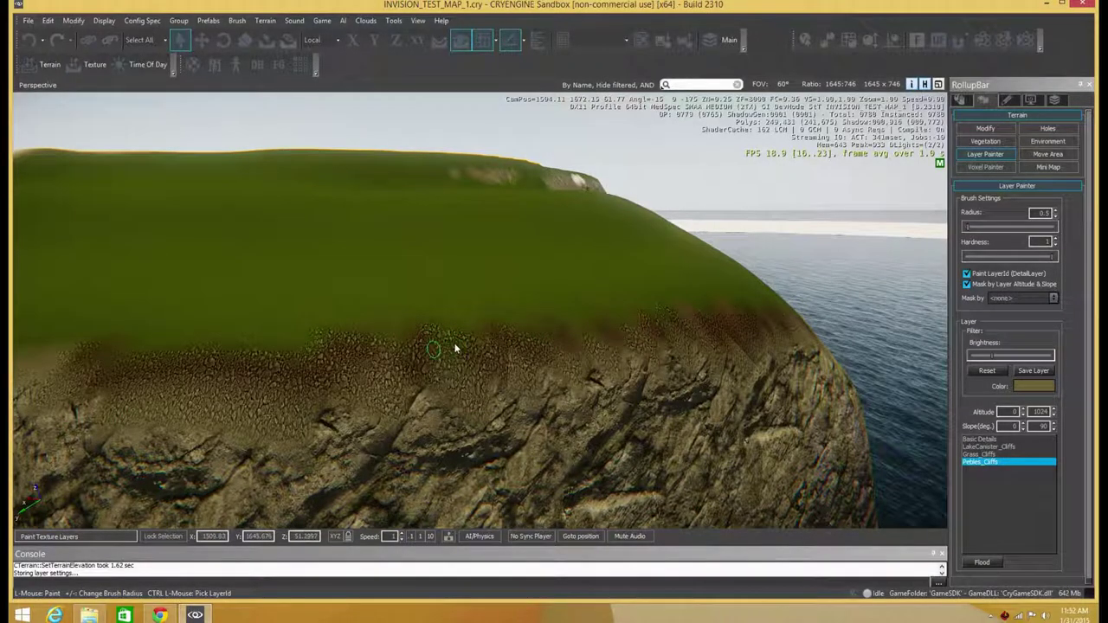
right_drag(448, 347, 445, 350)
key(a)
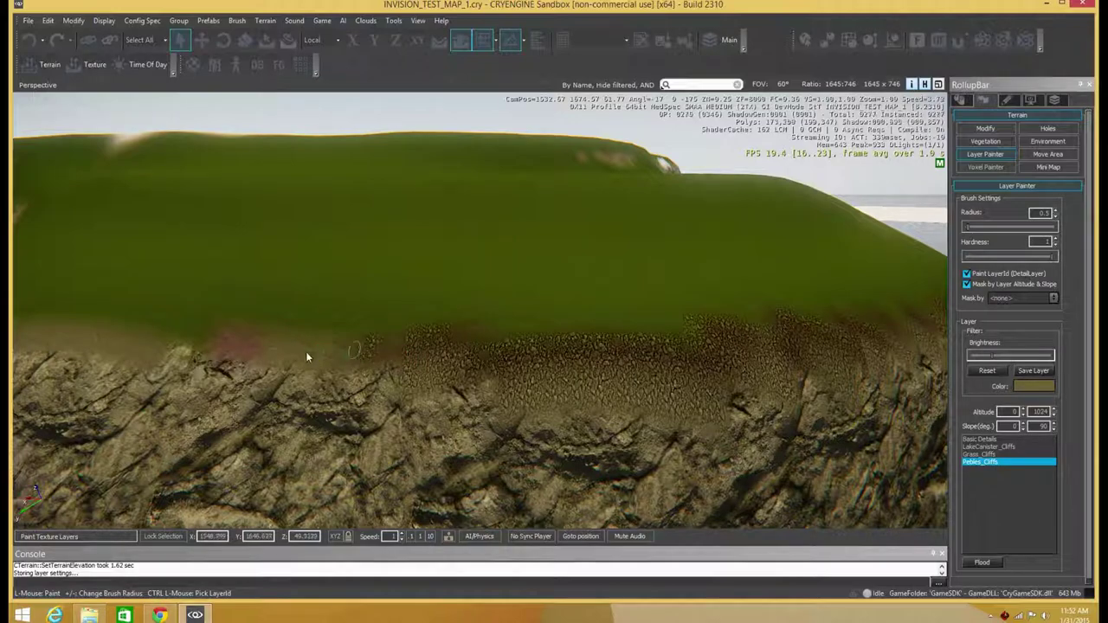
mouse_move(349, 366)
mouse_down()
mouse_move(341, 381)
mouse_move(381, 366)
mouse_up()
Step: Set the brush radius to about 1.07 and widen the pebble strip along the next stretch of cliff edge
right_drag(382, 369, 550, 355)
key(a)
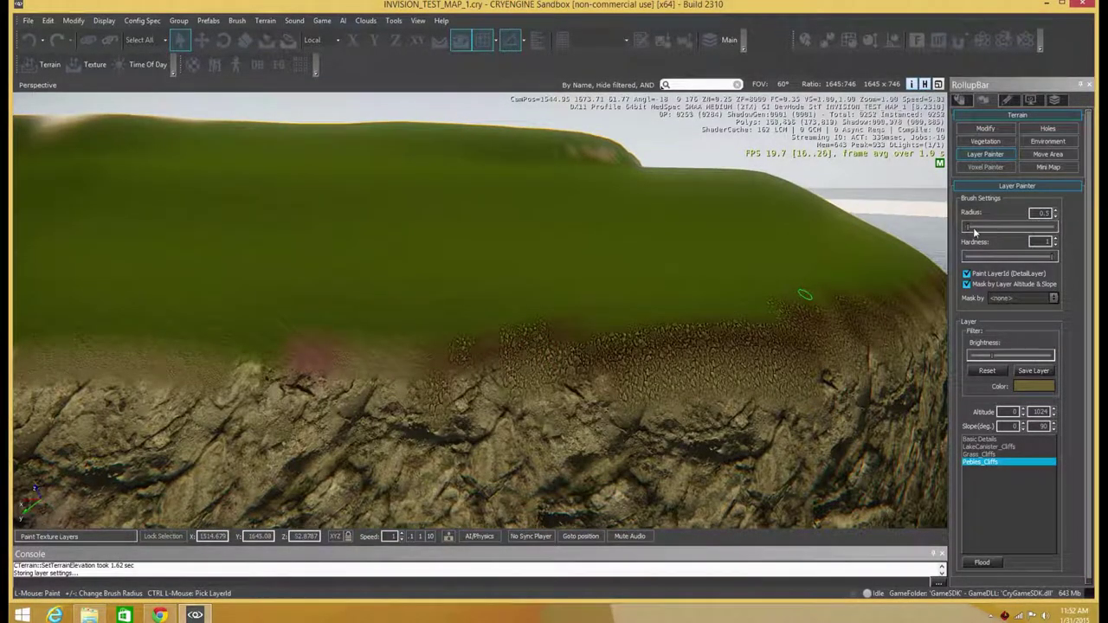
click(1055, 212)
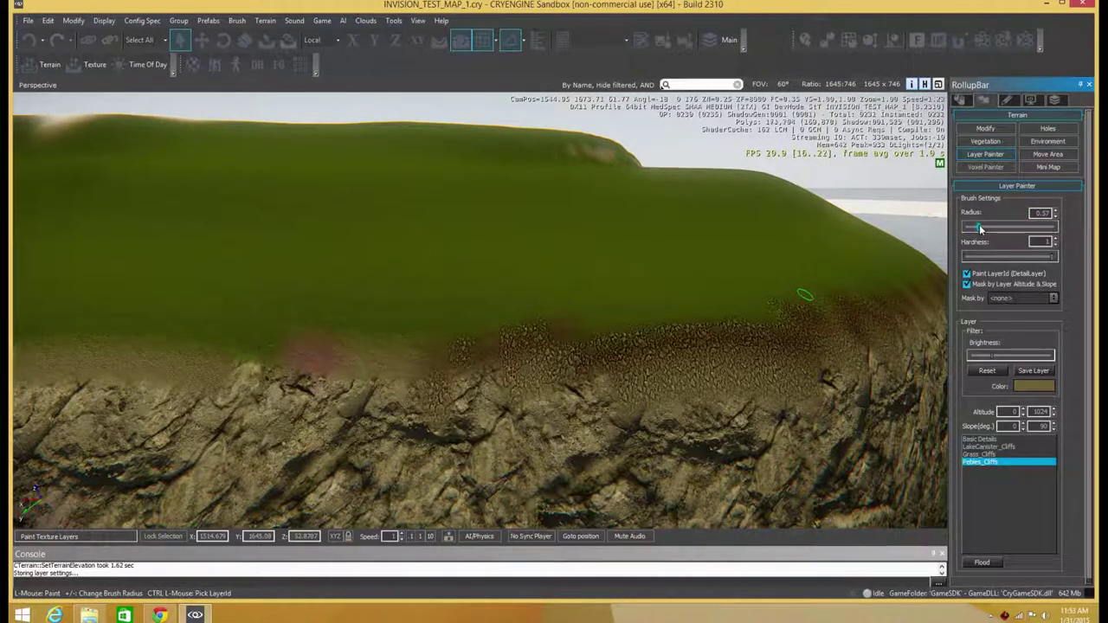
mouse_move(1003, 230)
mouse_down()
mouse_move(1019, 230)
mouse_move(983, 228)
mouse_up()
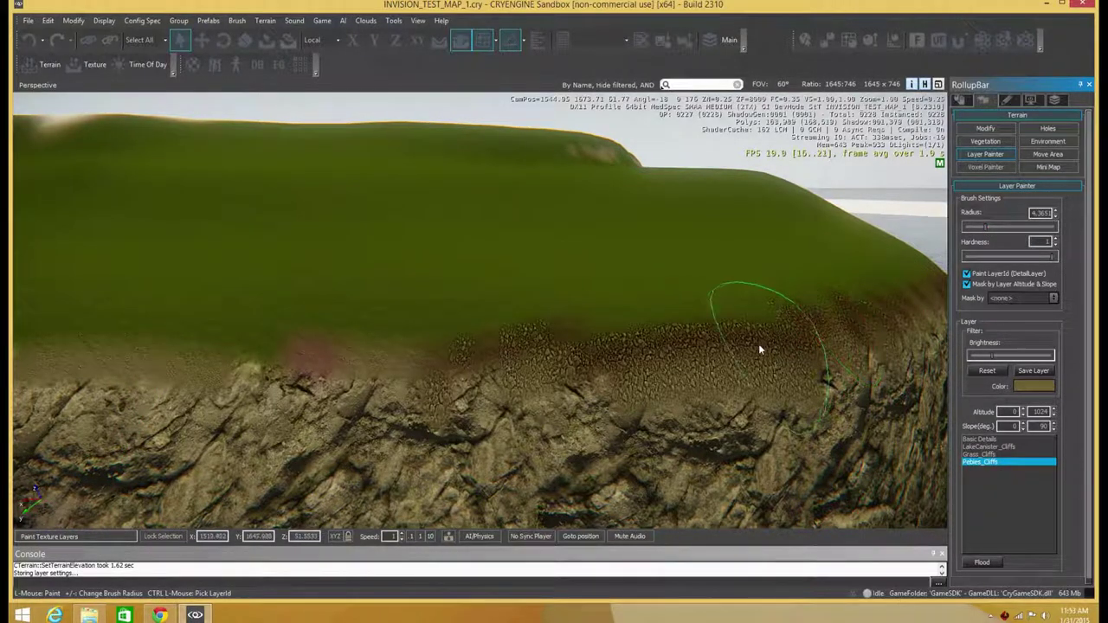
drag(969, 229, 964, 230)
mouse_move(387, 379)
mouse_down()
mouse_move(501, 363)
mouse_move(403, 364)
mouse_up()
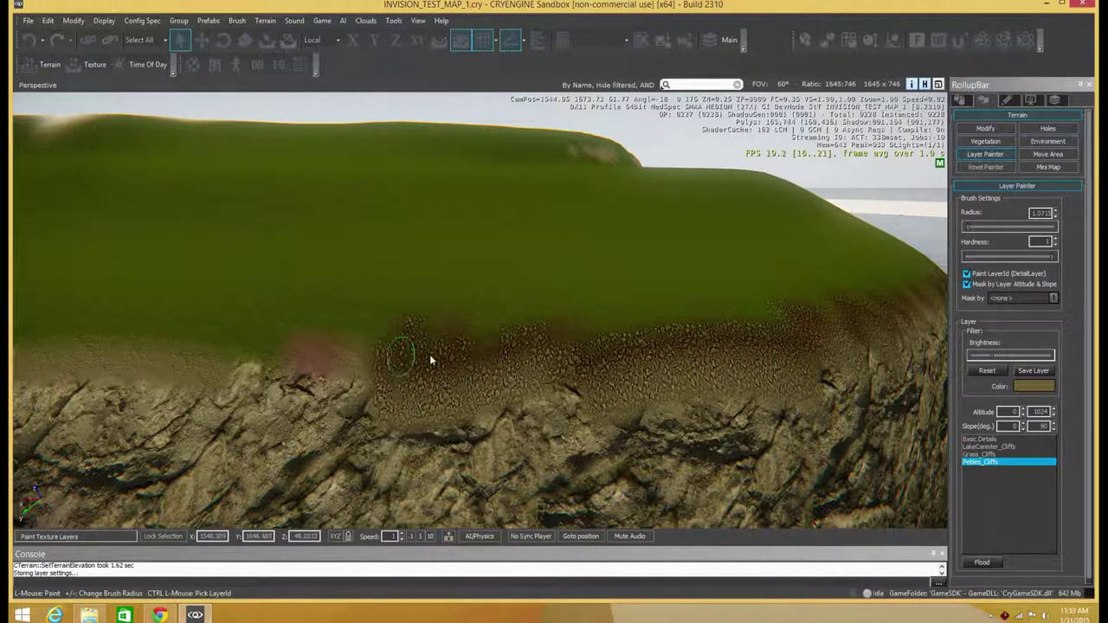
mouse_move(506, 368)
mouse_down()
mouse_move(409, 370)
mouse_move(464, 392)
mouse_up()
Step: Continue the pebble strip along the grass border until it meets the steep cliff wall
key(a)
mouse_move(520, 364)
mouse_down()
mouse_move(514, 375)
mouse_move(472, 363)
mouse_move(401, 373)
mouse_move(337, 322)
mouse_up()
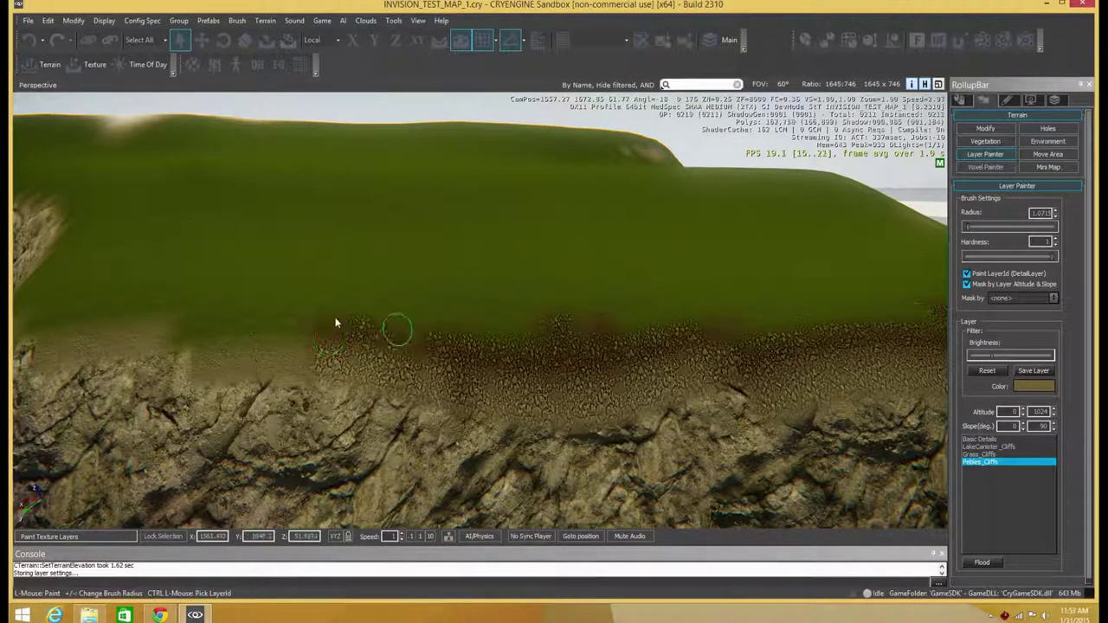
mouse_move(437, 342)
mouse_down()
mouse_move(304, 329)
mouse_move(254, 341)
mouse_move(265, 316)
mouse_up()
key(a)
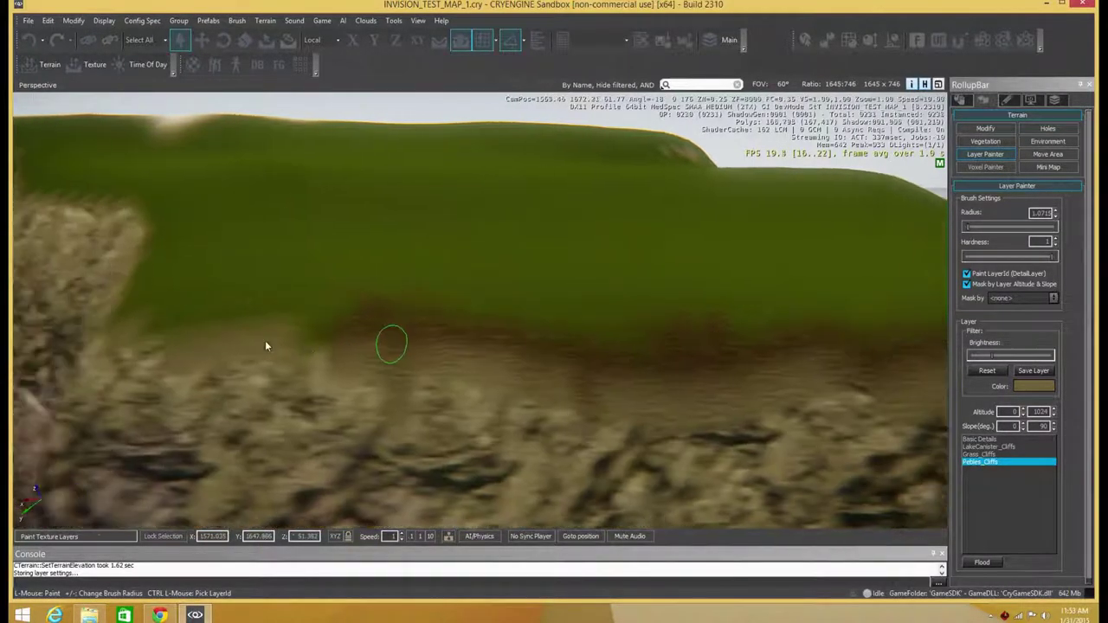
mouse_move(494, 332)
mouse_down()
mouse_move(427, 339)
mouse_move(542, 329)
mouse_move(494, 324)
mouse_move(547, 306)
mouse_move(462, 314)
mouse_move(559, 301)
mouse_move(358, 315)
mouse_move(372, 297)
mouse_move(343, 297)
mouse_move(319, 277)
mouse_move(323, 295)
mouse_move(329, 279)
mouse_move(310, 324)
mouse_up()
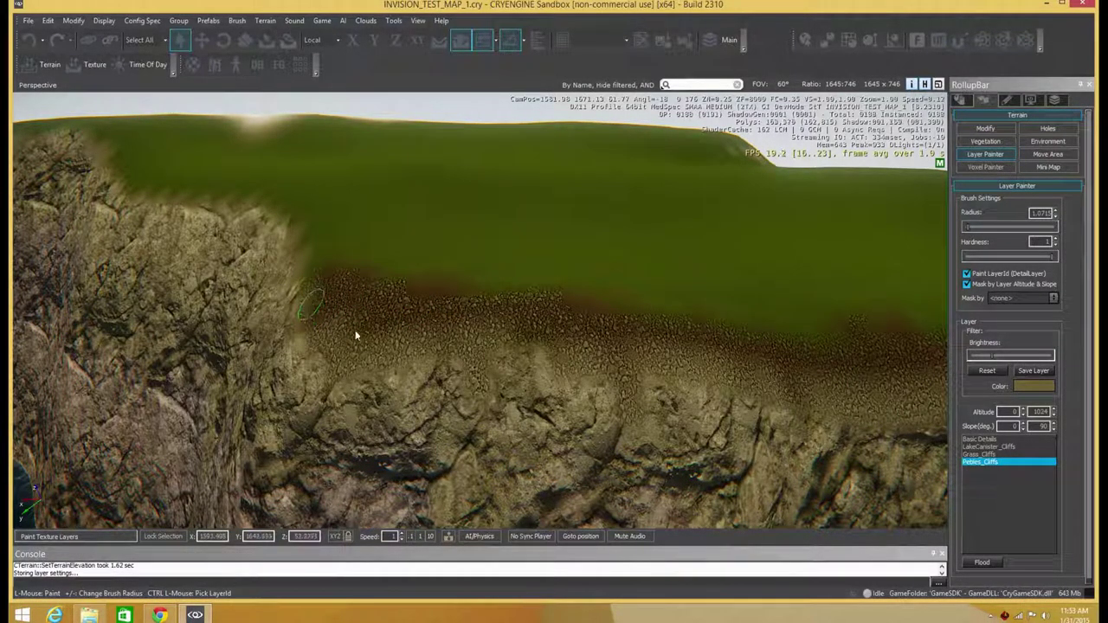
Step: Paint pebbles around the opposite corner of the plateau, covering the dark checkered patch below the grass
scroll(579, 339, down, 10)
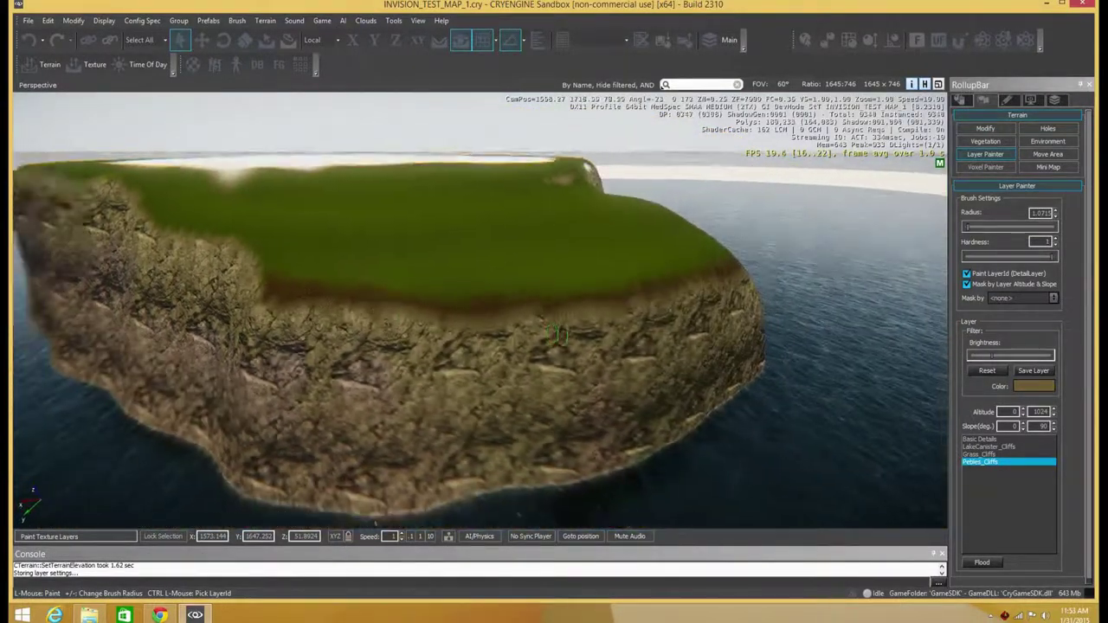
scroll(580, 335, up, 10)
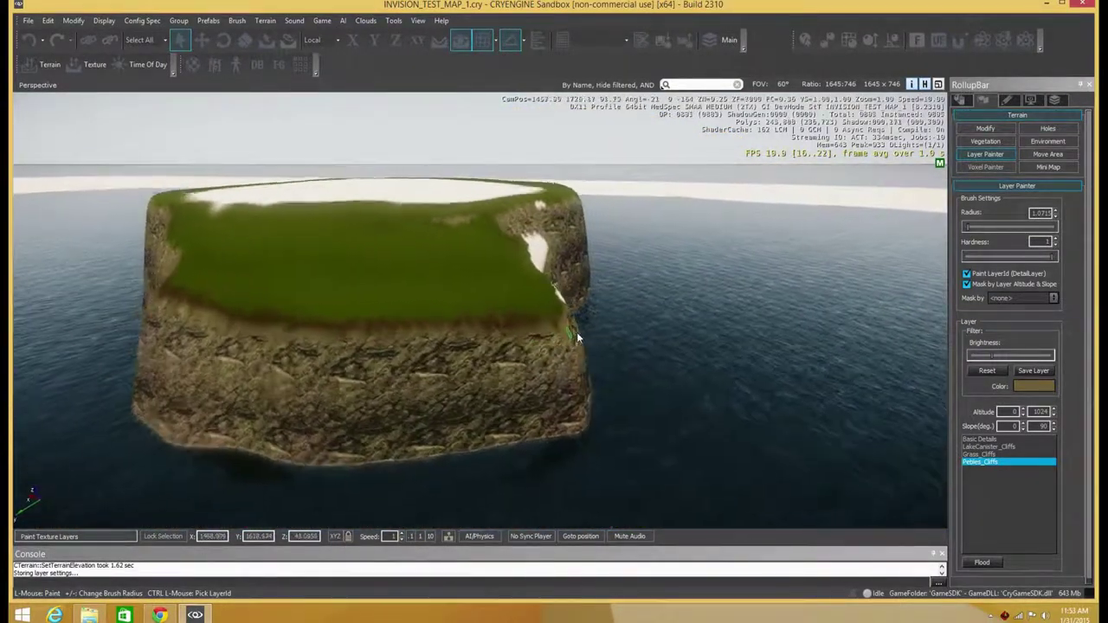
key(w)
right_drag(589, 321, 574, 373)
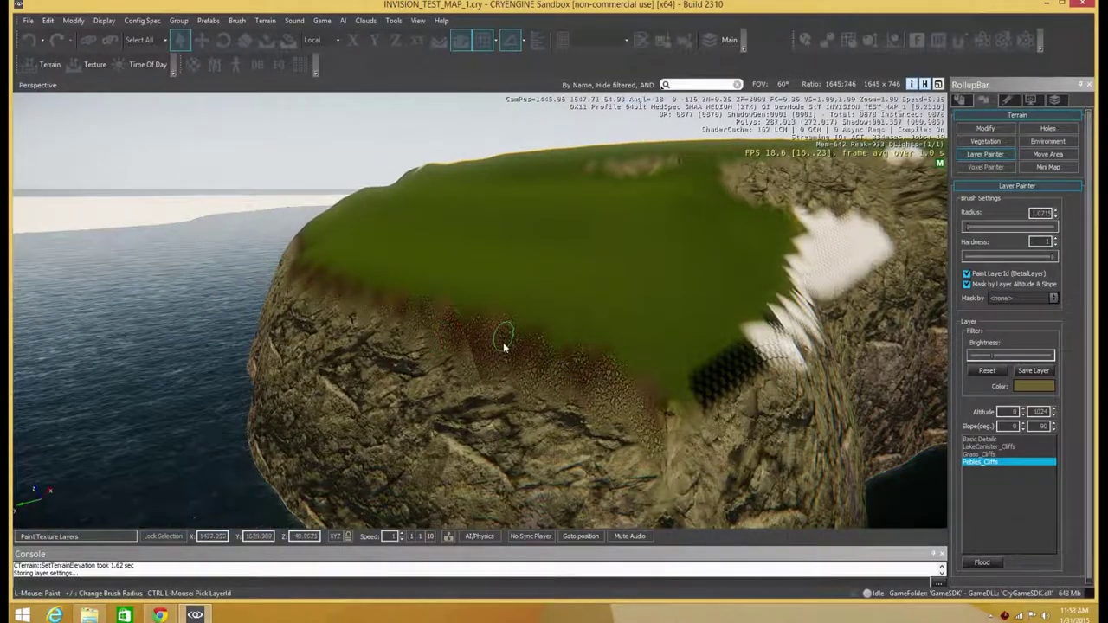
alt+middle_drag(502, 341, 624, 371)
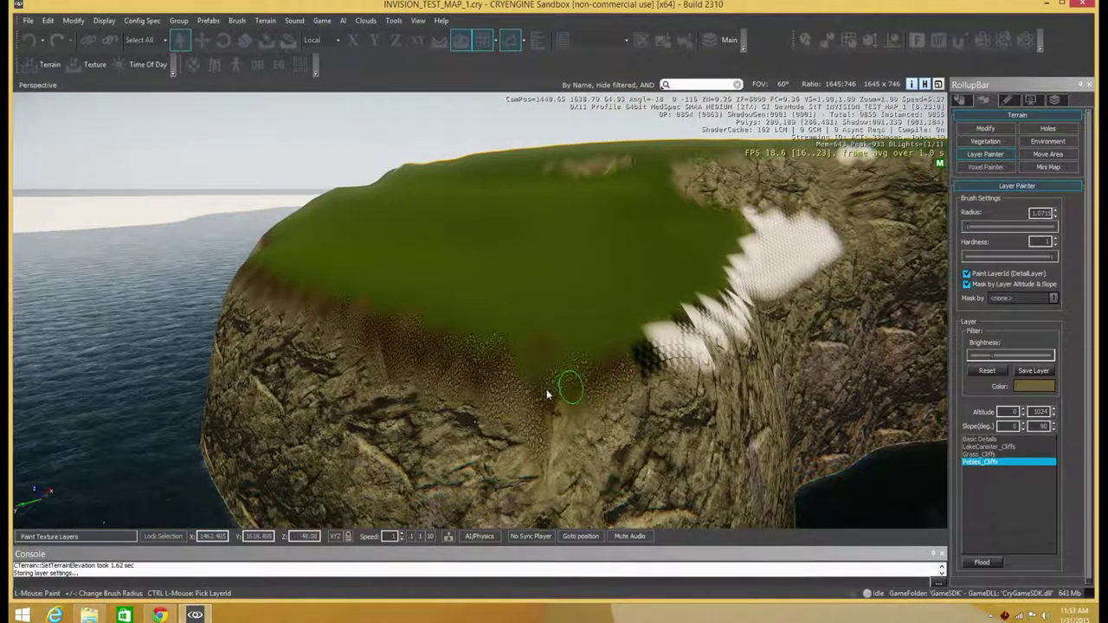
mouse_move(547, 404)
mouse_down()
mouse_move(673, 345)
mouse_move(692, 352)
mouse_up()
Step: Paint pebbles along the lower grass border, covering the white streaks between the grass and the cliff face
alt+middle_drag(692, 351, 597, 358)
mouse_move(575, 355)
mouse_down()
mouse_move(766, 333)
mouse_move(864, 310)
mouse_move(862, 288)
mouse_up()
drag(726, 343, 571, 368)
mouse_move(441, 360)
mouse_down()
mouse_move(477, 370)
mouse_move(548, 349)
mouse_move(606, 346)
mouse_move(579, 363)
mouse_move(621, 355)
mouse_up()
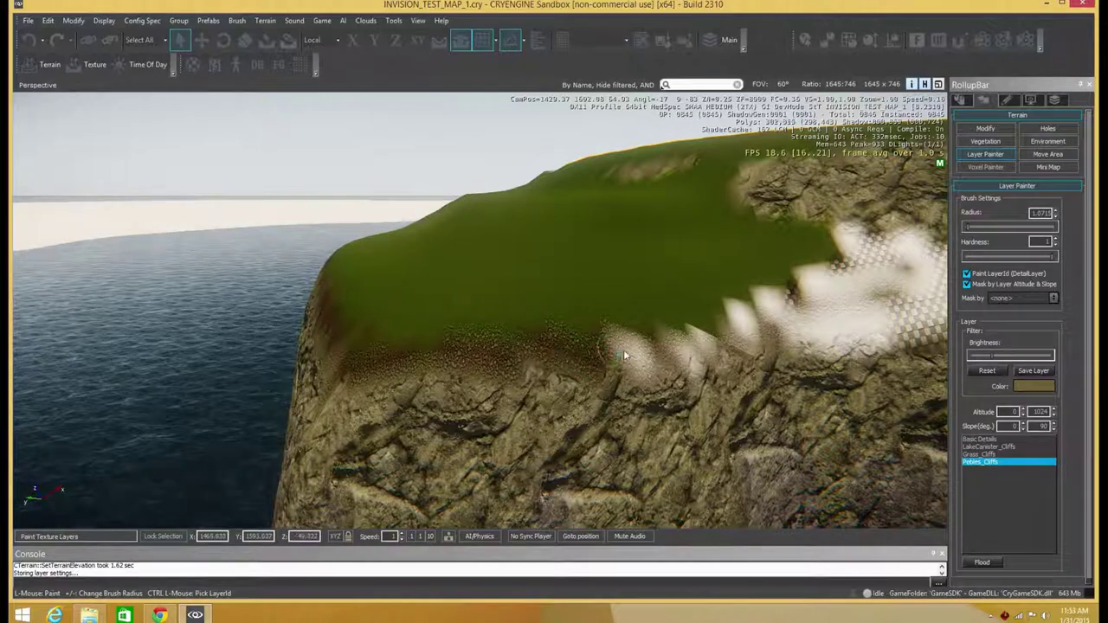
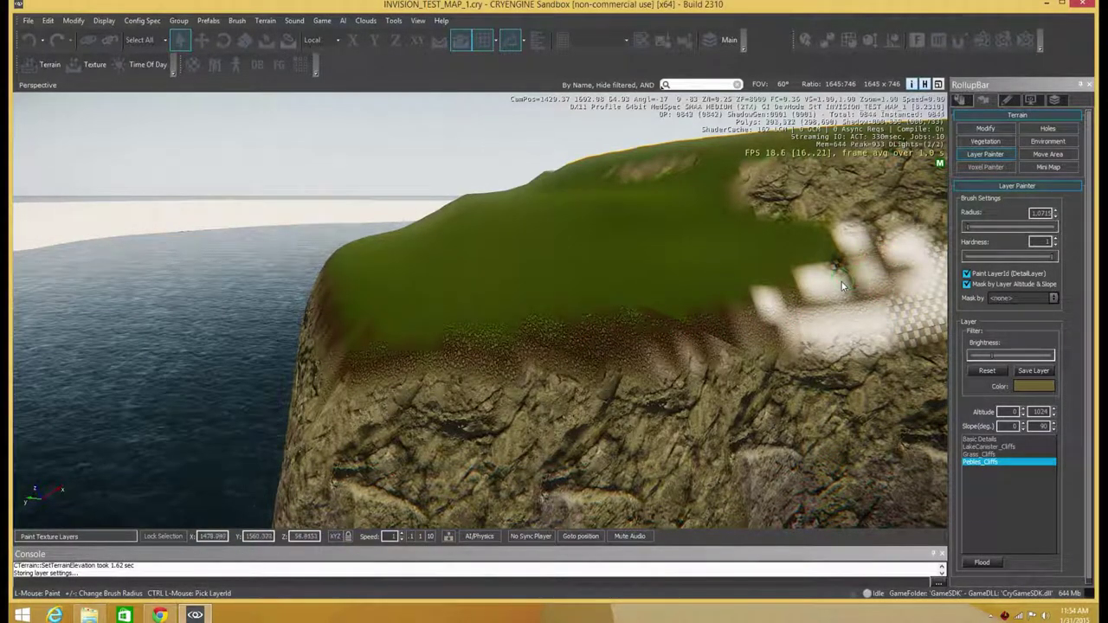
Step: Cover the white blotches around the tip of the lower grass area with pebbles
right_drag(881, 242, 881, 246)
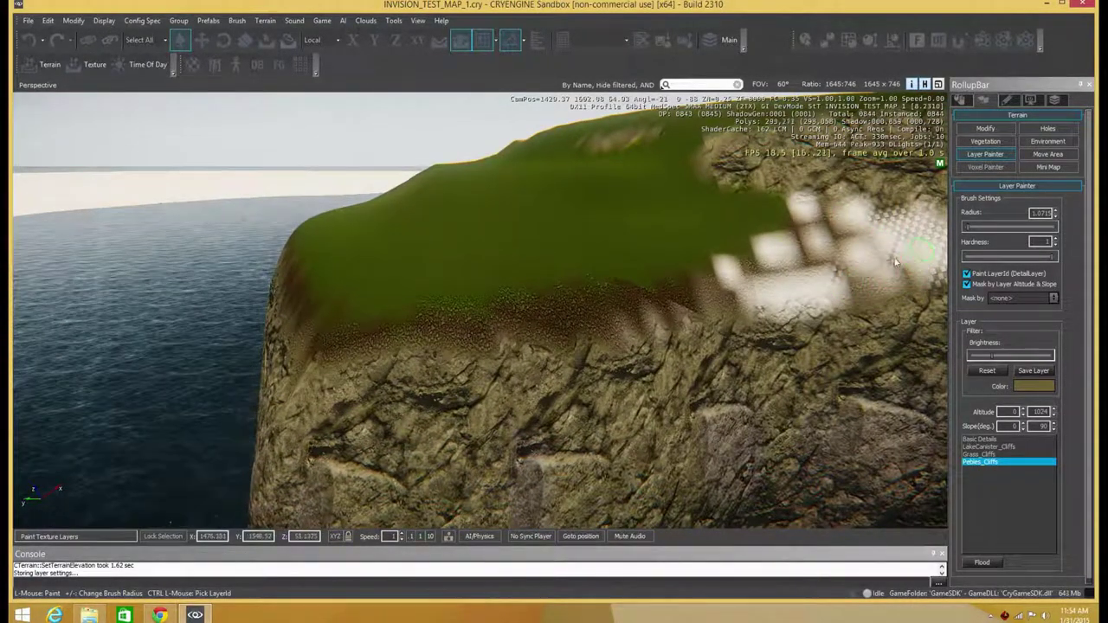
drag(772, 299, 723, 293)
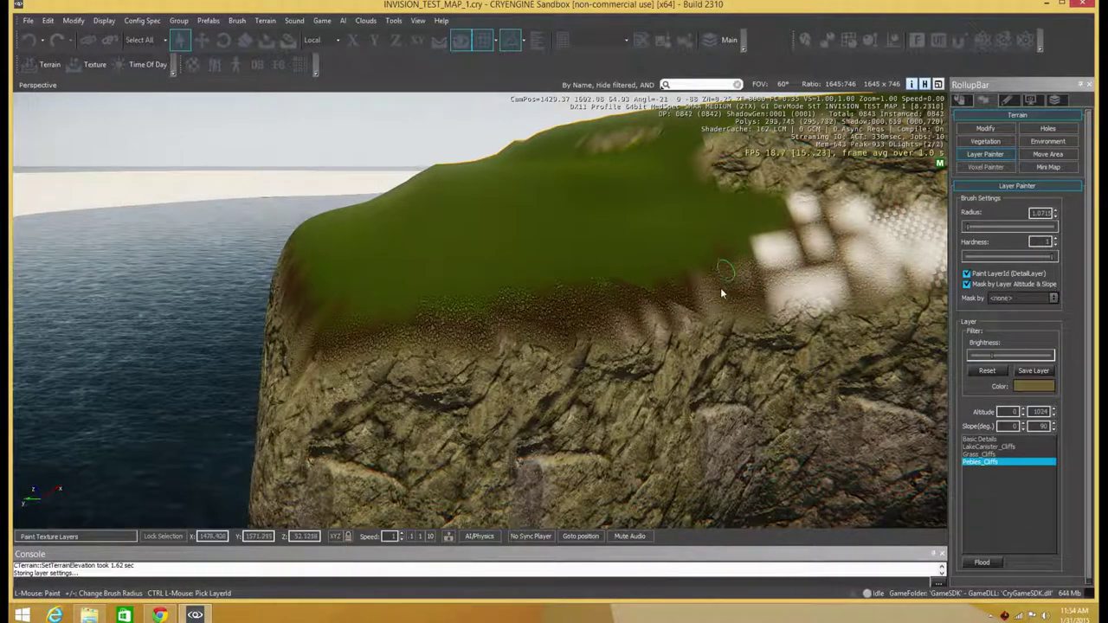
drag(620, 340, 707, 305)
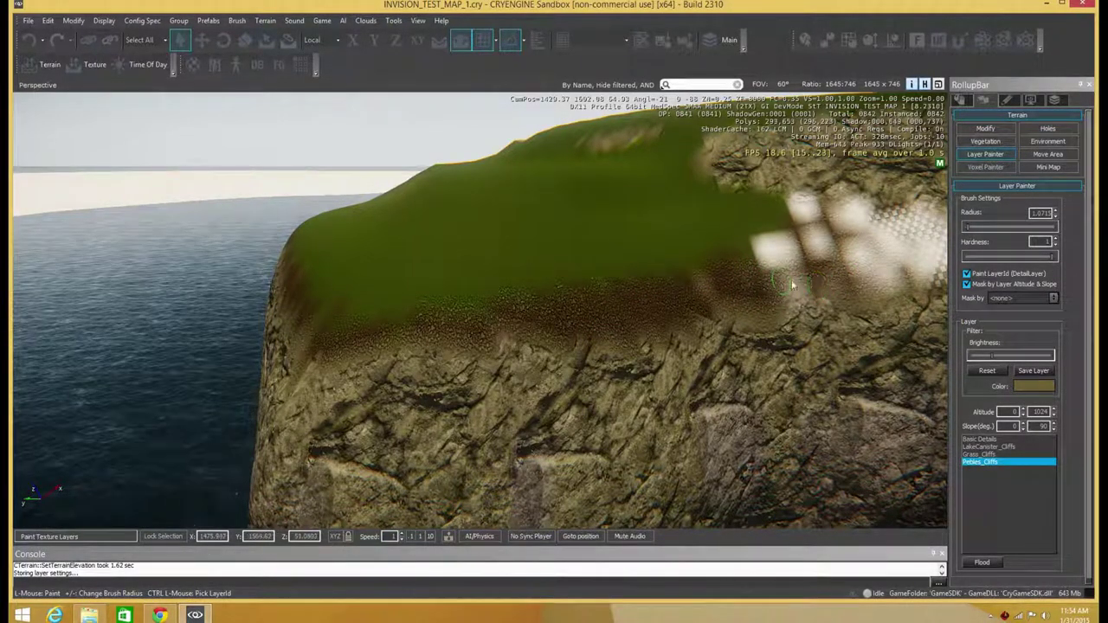
drag(802, 251, 789, 264)
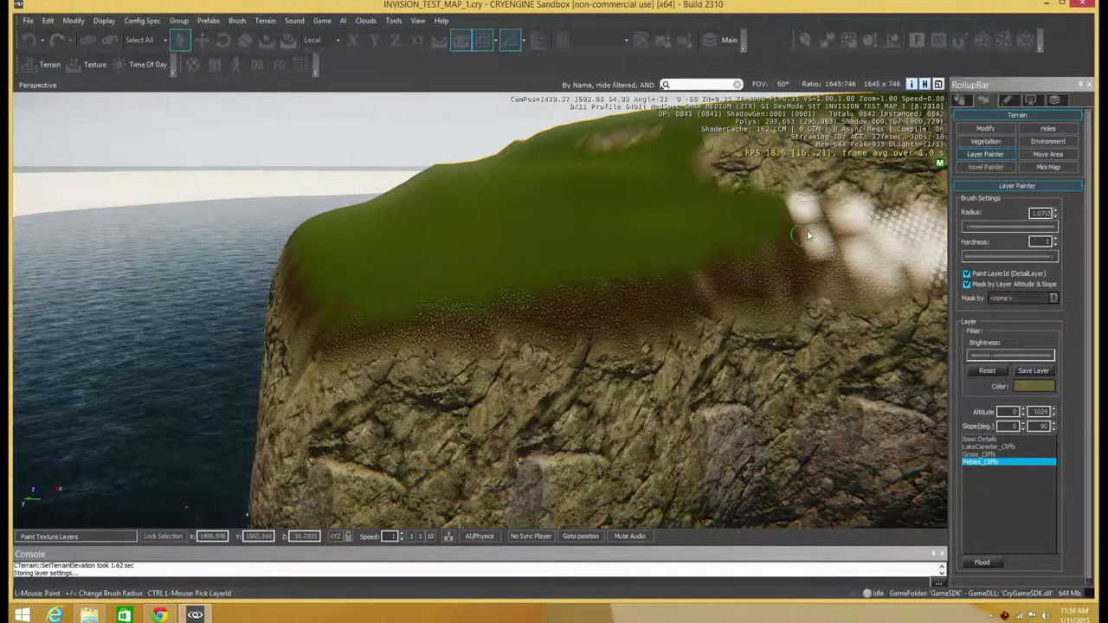
drag(804, 213, 814, 203)
mouse_move(819, 242)
mouse_down()
mouse_move(905, 283)
mouse_move(937, 235)
mouse_move(879, 218)
mouse_up()
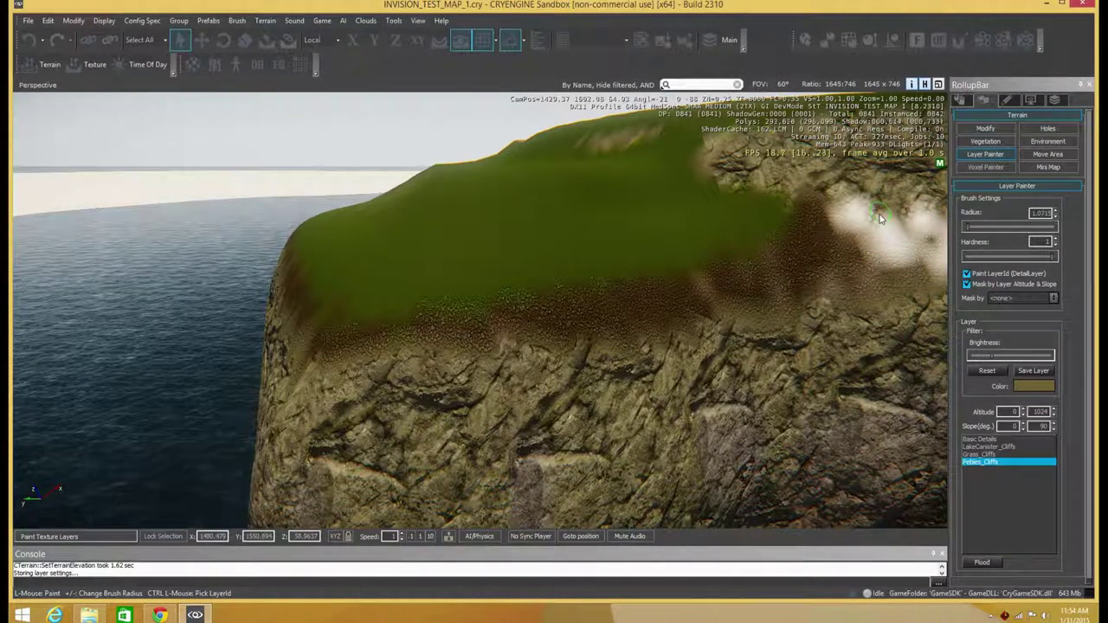
Step: Fill the remaining white patch beside the steep cliff wall with pebbles
right_drag(874, 223, 987, 224)
key(d)
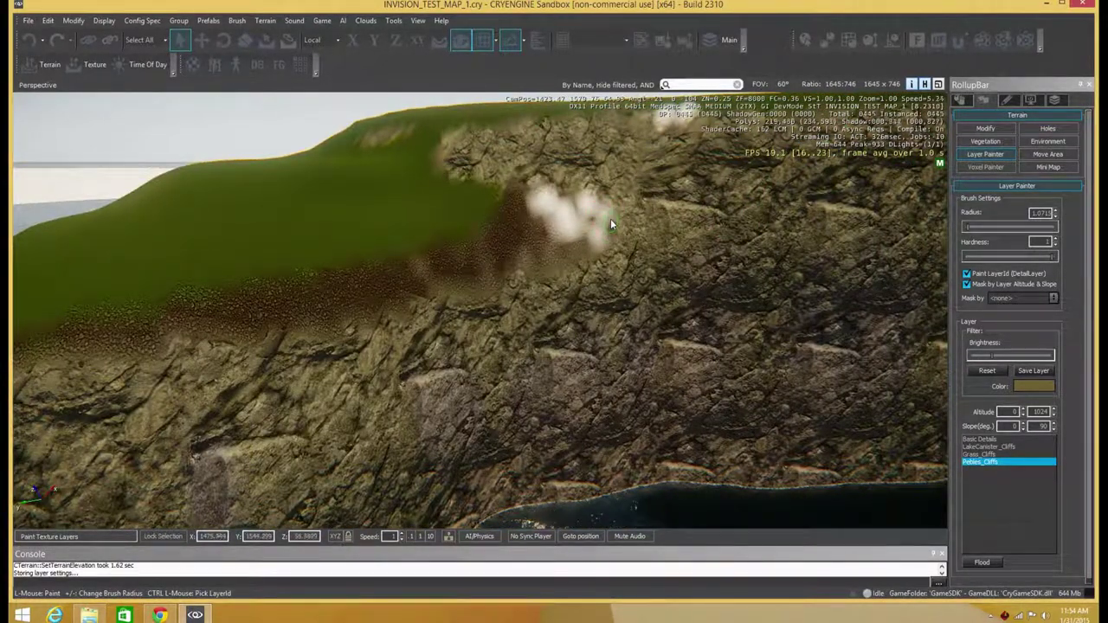
mouse_move(596, 223)
mouse_down()
mouse_move(593, 241)
mouse_move(586, 206)
mouse_move(561, 229)
mouse_move(530, 205)
mouse_up()
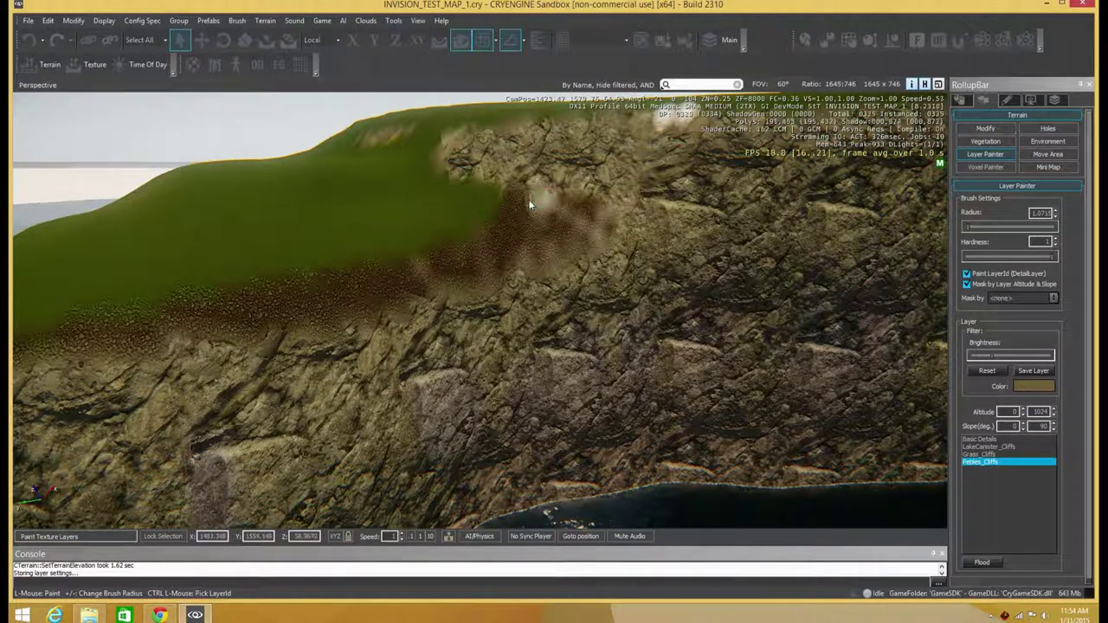
Step: Paint pebbles around the bare rocky spots in the grass on the slope up to the higher plateau
mouse_move(549, 202)
right_down()
mouse_move(550, 213)
mouse_move(568, 177)
right_up()
key(s)
key(a)
key(w)
mouse_move(458, 299)
right_down()
mouse_move(462, 290)
mouse_move(478, 314)
right_up()
key(w)
key(w)
mouse_move(328, 308)
mouse_down()
mouse_move(620, 308)
mouse_move(262, 310)
mouse_move(231, 347)
mouse_move(224, 395)
mouse_move(436, 452)
mouse_move(631, 388)
mouse_move(419, 468)
mouse_move(686, 377)
mouse_move(606, 451)
mouse_move(696, 364)
mouse_move(430, 293)
mouse_move(631, 283)
mouse_move(576, 290)
mouse_move(672, 346)
mouse_move(680, 309)
mouse_move(681, 415)
mouse_up()
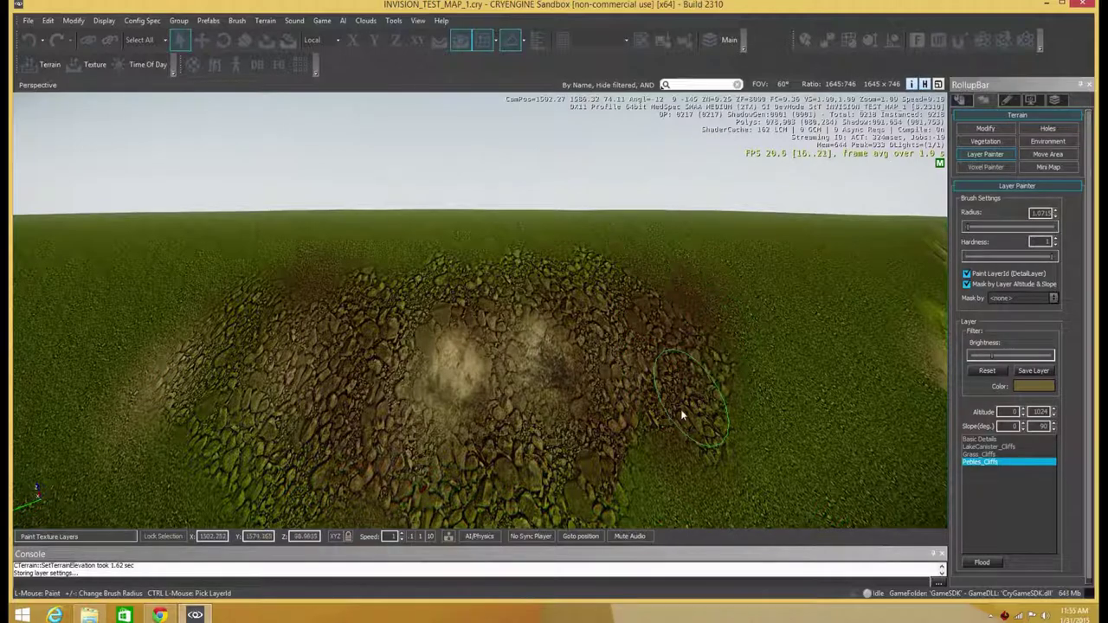
Step: Paint pebbles over the transition between grass and rock on the upper plateau's rim
key(d)
right_drag(672, 367, 421, 360)
key(d)
mouse_move(664, 295)
mouse_down()
mouse_move(539, 247)
mouse_move(695, 274)
mouse_move(502, 256)
mouse_move(225, 281)
mouse_move(303, 264)
mouse_move(424, 269)
mouse_up()
key(d)
key(d)
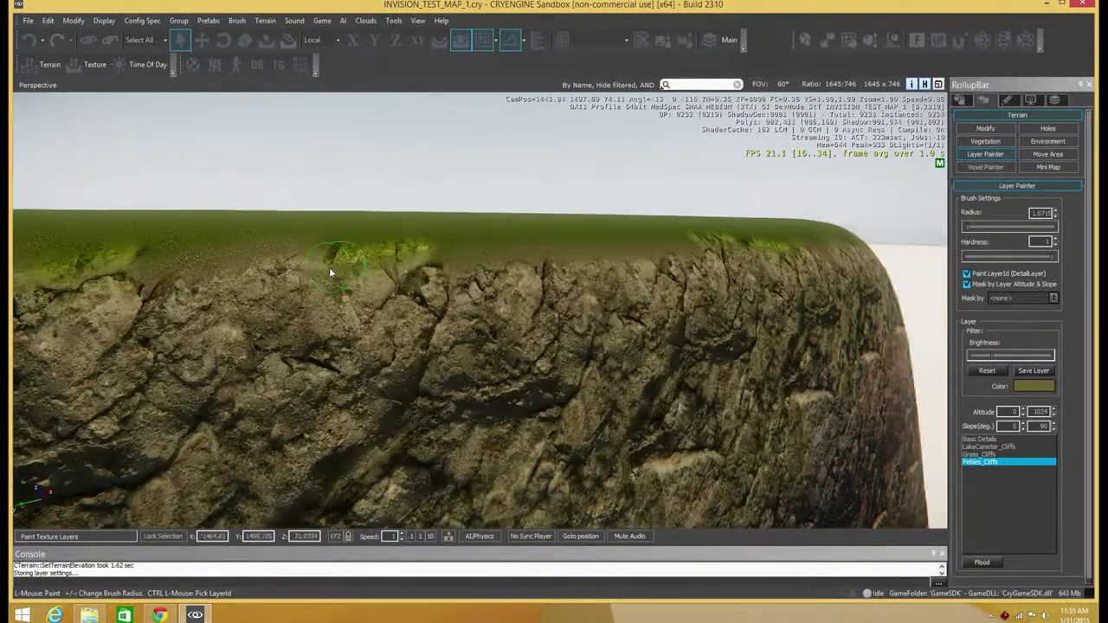
mouse_move(329, 273)
mouse_down()
mouse_move(363, 264)
mouse_move(235, 260)
mouse_up()
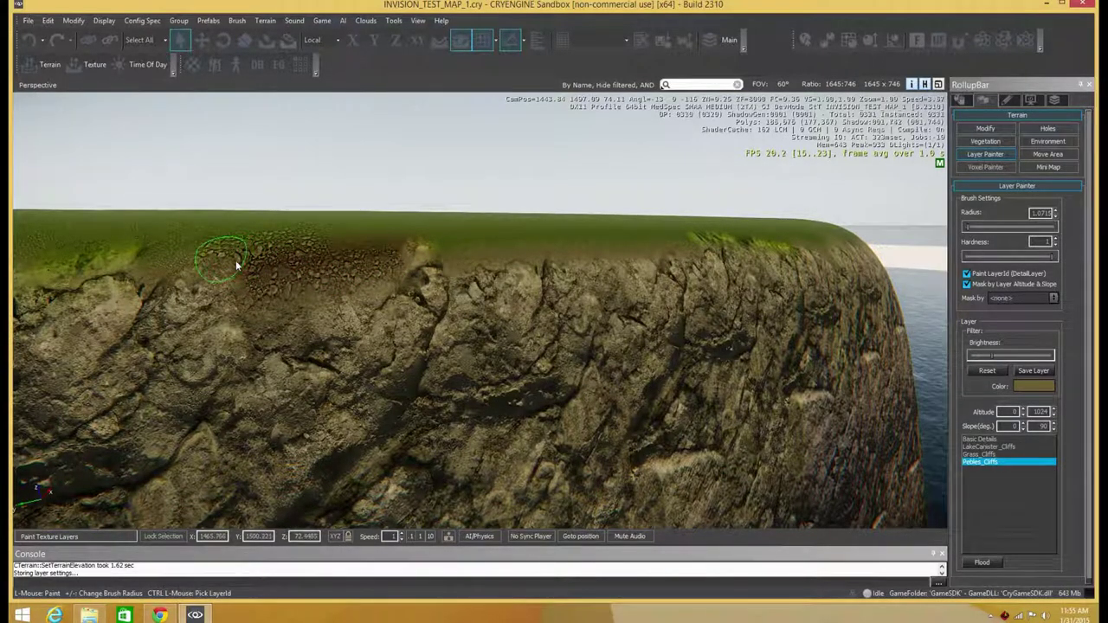
Step: Continue painting pebble patches along the upper rim over the bright green and bare rock spots
key(a)
mouse_move(495, 276)
mouse_down()
mouse_move(495, 309)
mouse_move(468, 368)
mouse_move(490, 400)
mouse_up()
key(d)
right_drag(493, 351, 498, 309)
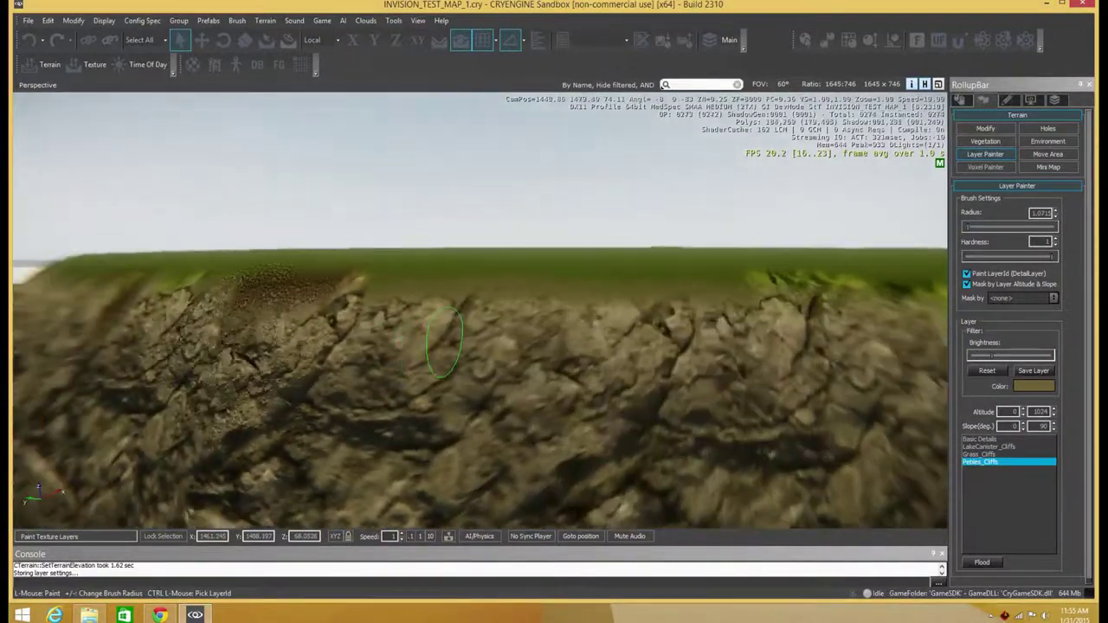
drag(499, 309, 613, 298)
key(d)
mouse_move(701, 292)
mouse_down()
mouse_move(594, 314)
mouse_move(649, 327)
mouse_up()
key(d)
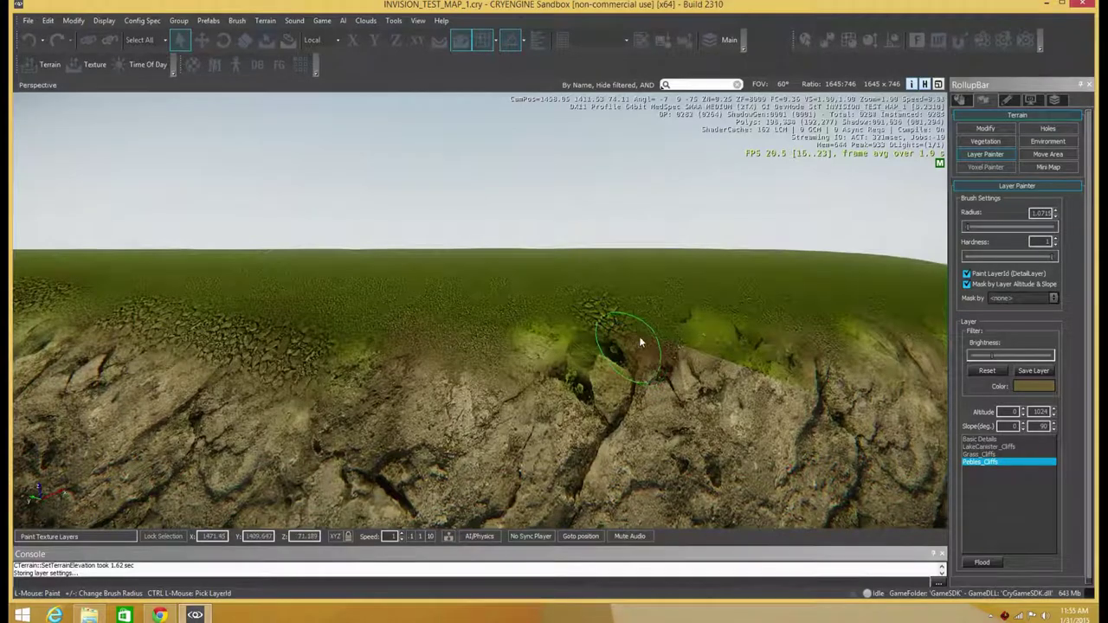
mouse_move(622, 365)
mouse_down()
mouse_move(484, 359)
mouse_move(472, 381)
mouse_move(378, 396)
mouse_up()
key(d)
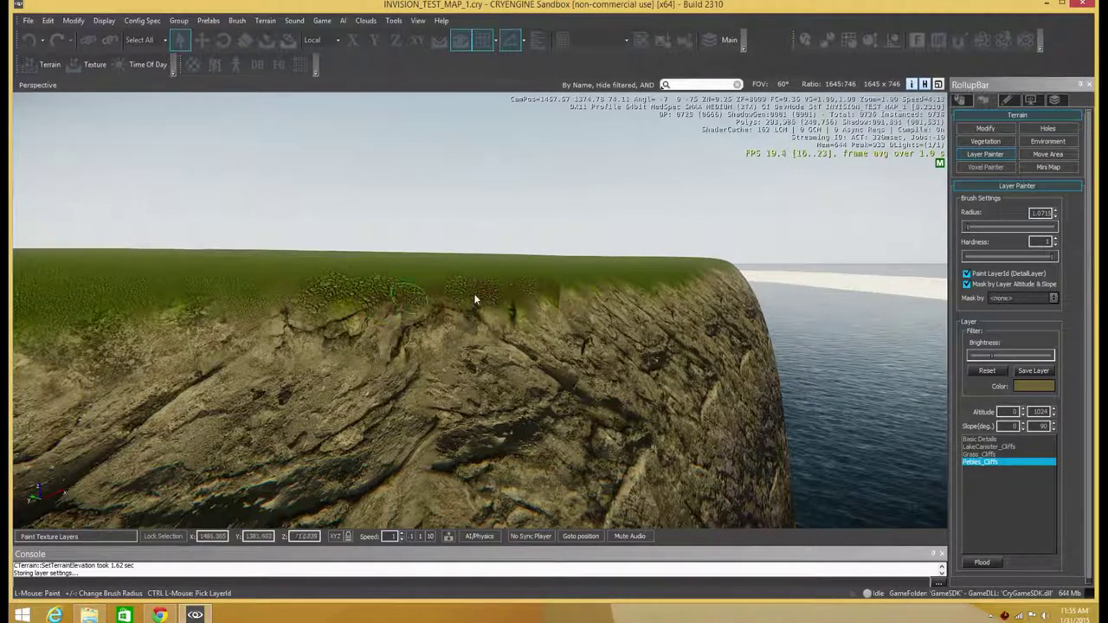
Step: Paint a pebble patch below the grass on the far side of the upper plateau's rim
right_drag(423, 318, 410, 324)
key(d)
key(s)
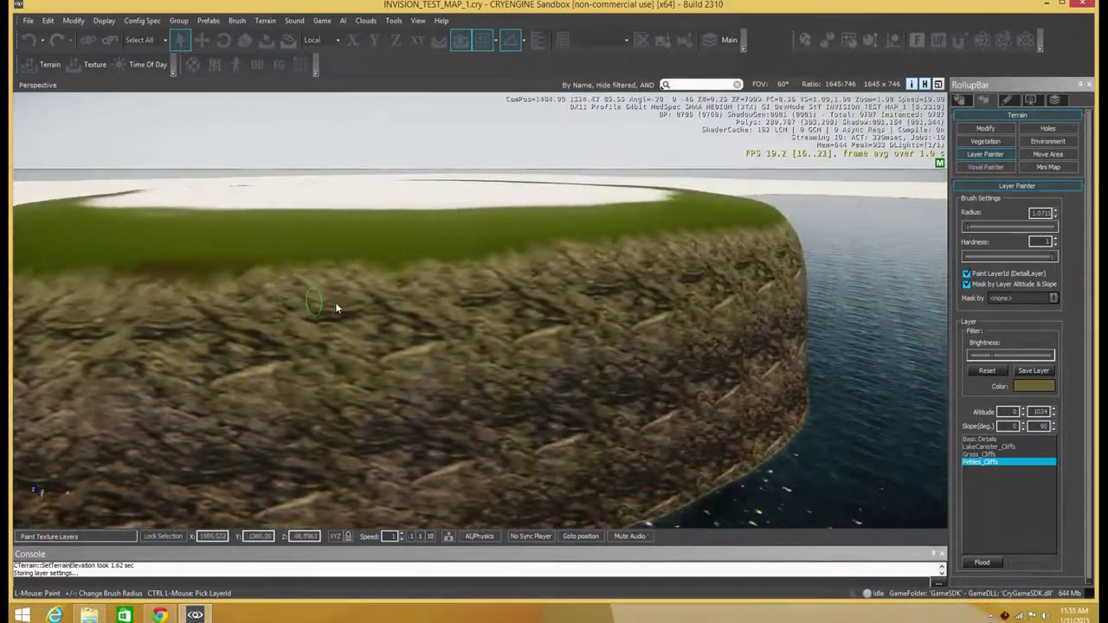
key(d)
right_drag(335, 302, 427, 215)
drag(505, 244, 447, 233)
mouse_move(416, 232)
middle_down()
mouse_move(390, 210)
mouse_move(417, 217)
middle_up()
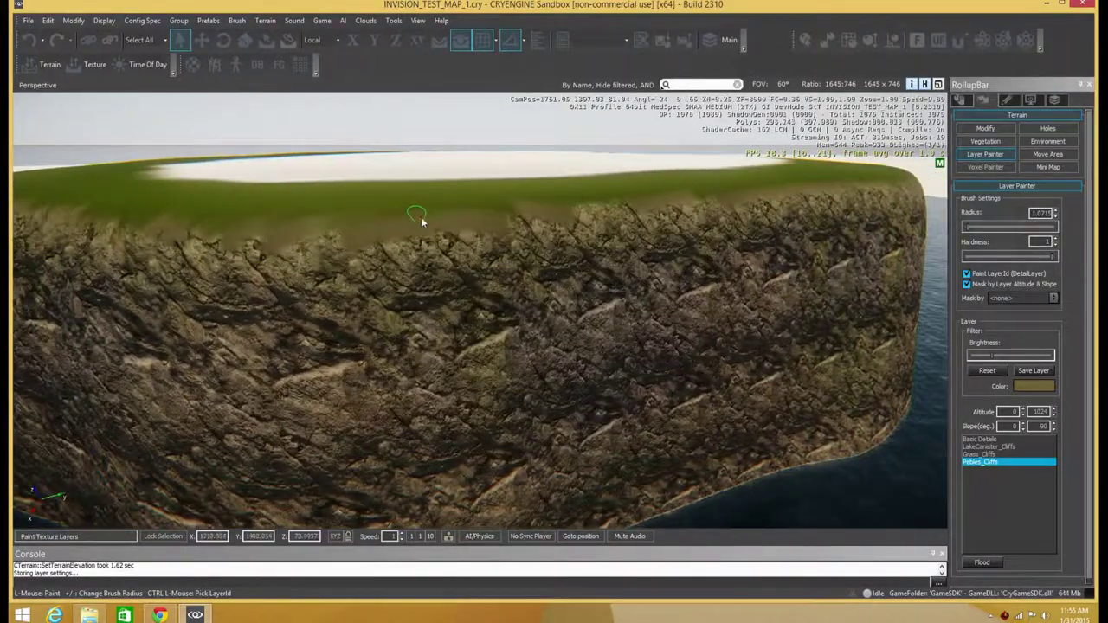
drag(348, 241, 413, 237)
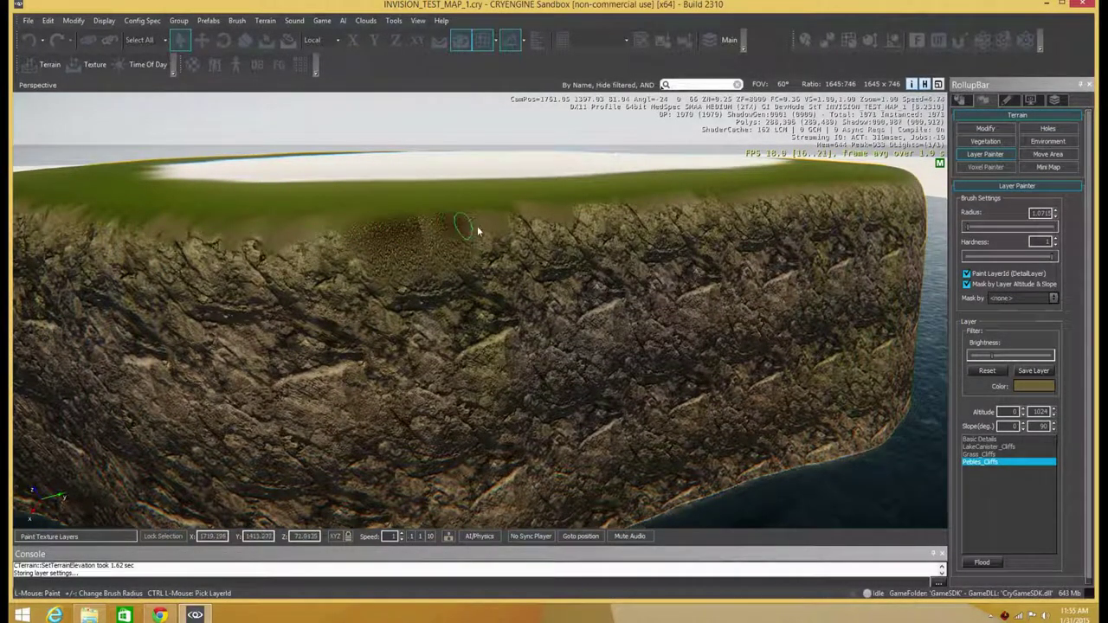
mouse_move(362, 273)
mouse_down()
mouse_move(391, 264)
mouse_move(406, 297)
mouse_up()
Step: Paint a long pebble strip along the next stretch of the upper rim and extend it down the cliff
key(d)
mouse_move(432, 233)
right_down()
mouse_move(415, 218)
mouse_move(507, 276)
right_up()
drag(528, 275, 273, 270)
drag(488, 290, 735, 295)
mouse_move(667, 300)
mouse_down()
mouse_move(596, 293)
mouse_move(580, 275)
mouse_up()
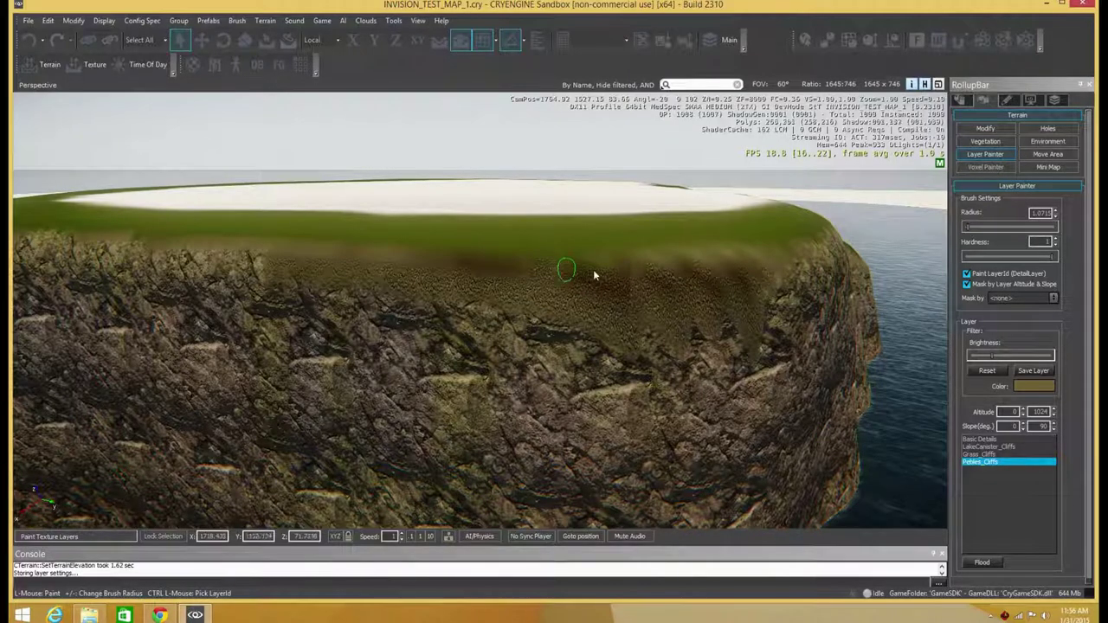
Step: Change the pebble layer's color to dark gray and paint a small patch in the middle of the lower grass
key(d)
right_drag(705, 232, 617, 186)
key(d)
key(s)
key(w)
key(d)
mouse_move(668, 210)
right_down()
mouse_move(655, 208)
mouse_move(640, 250)
mouse_move(593, 254)
right_up()
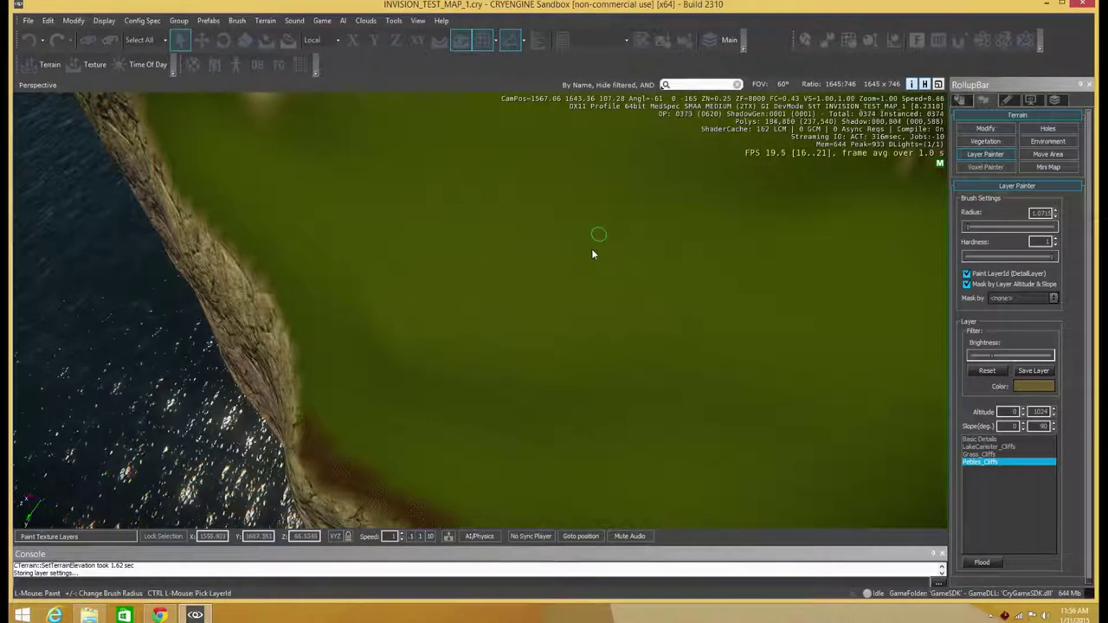
click(1035, 387)
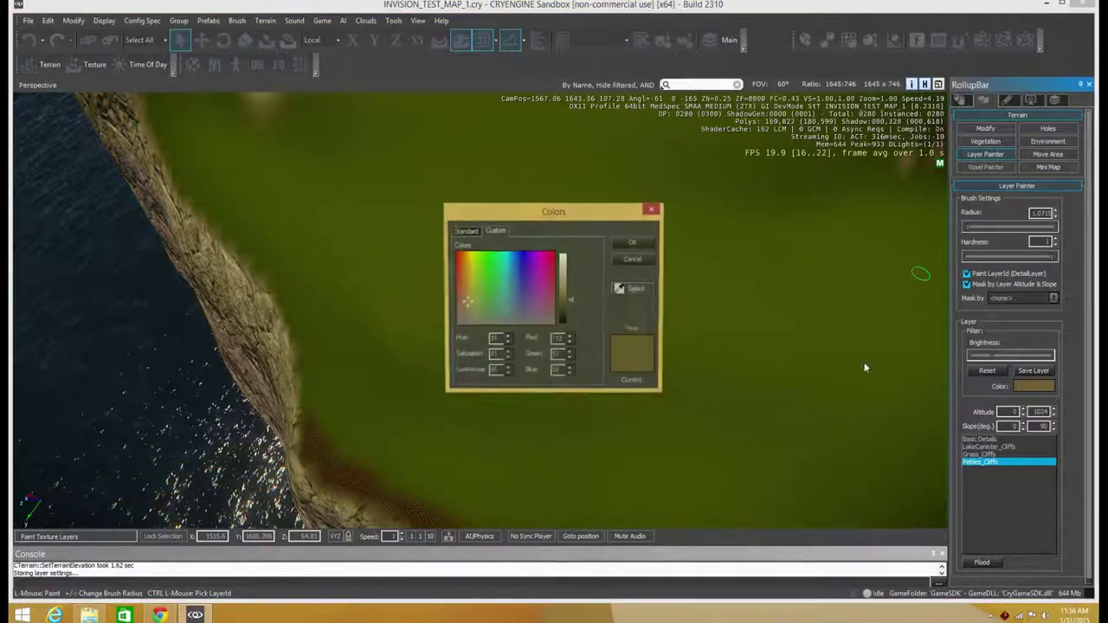
click(639, 245)
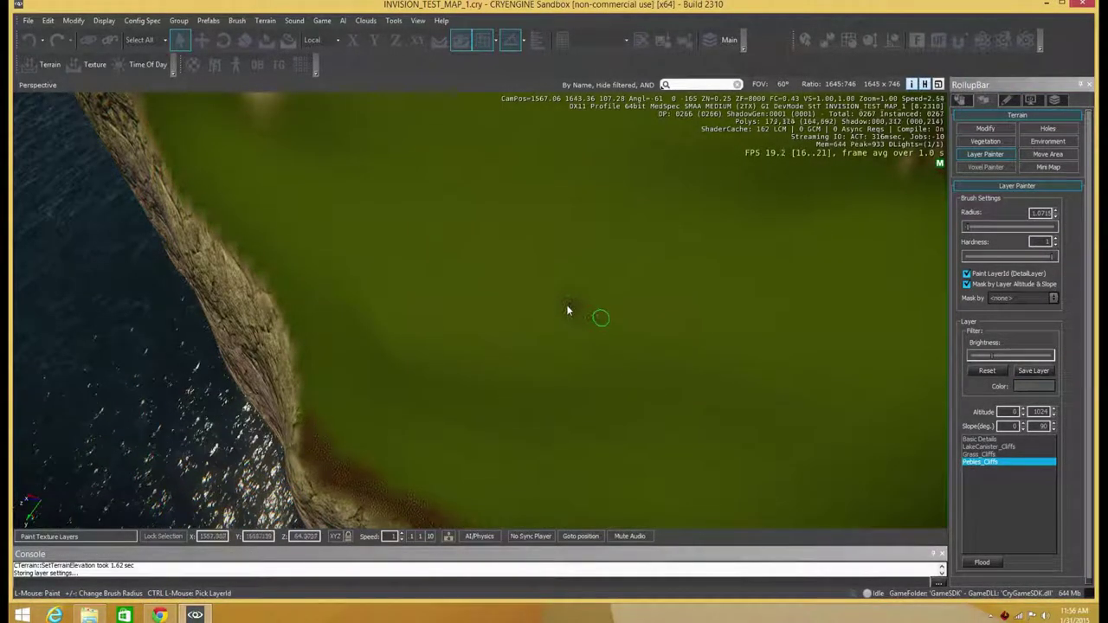
drag(581, 314, 571, 307)
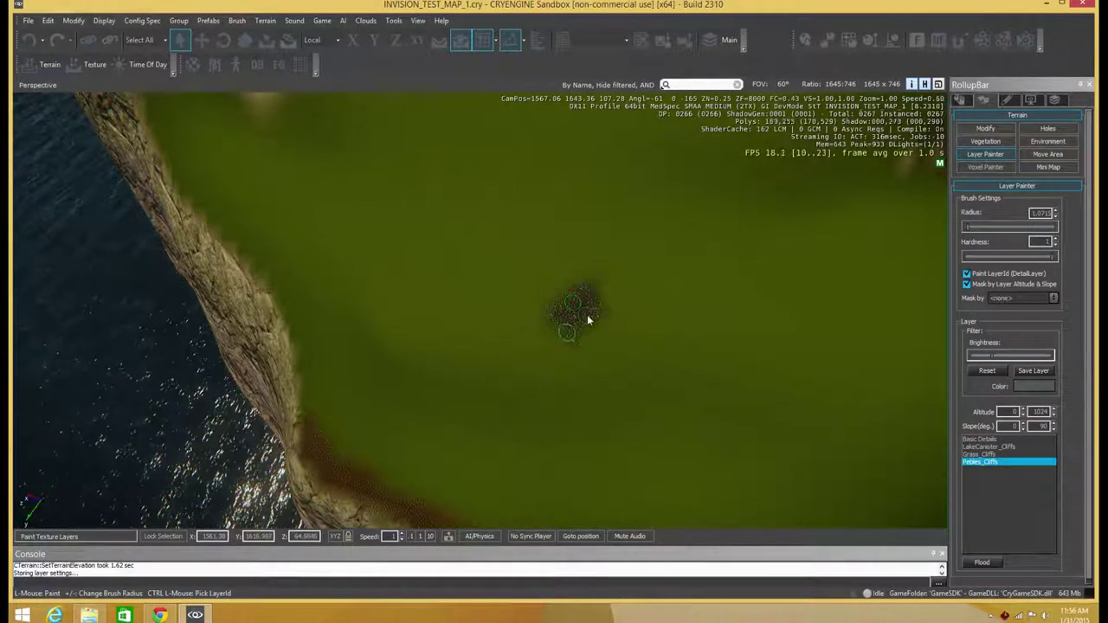
drag(595, 319, 582, 334)
Step: Set the brush radius to about 4.17 and paint a larger dark gray pebble patch on the lower grass
mouse_move(628, 269)
right_down()
mouse_move(608, 244)
mouse_move(559, 236)
mouse_move(519, 247)
mouse_move(467, 292)
right_up()
scroll(621, 251, down, 2)
key(s)
key(d)
key(w)
key(d)
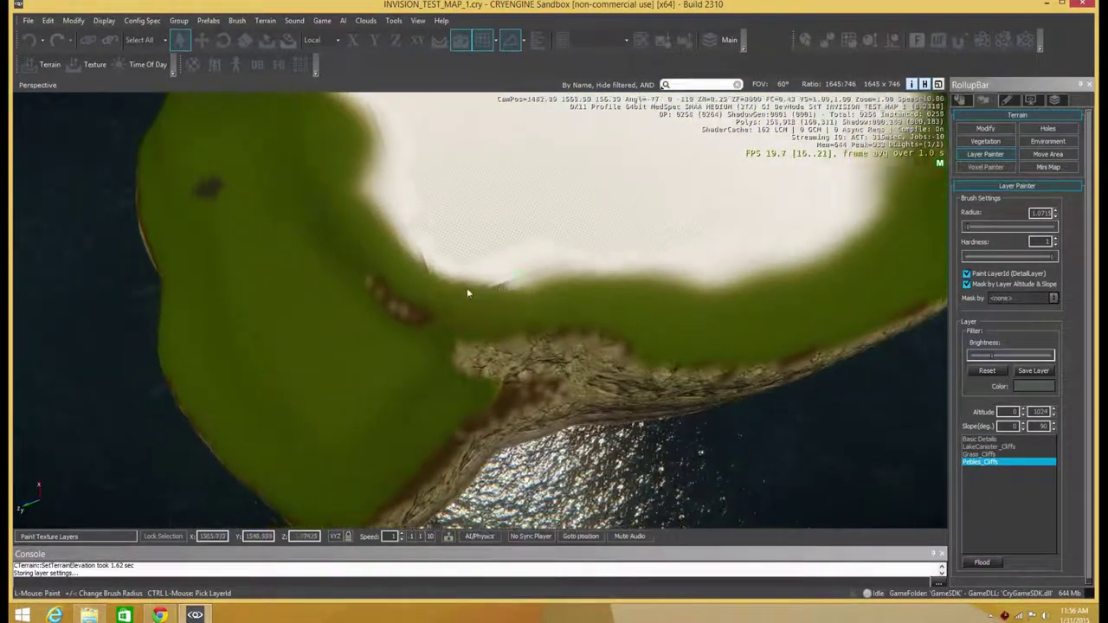
key(a)
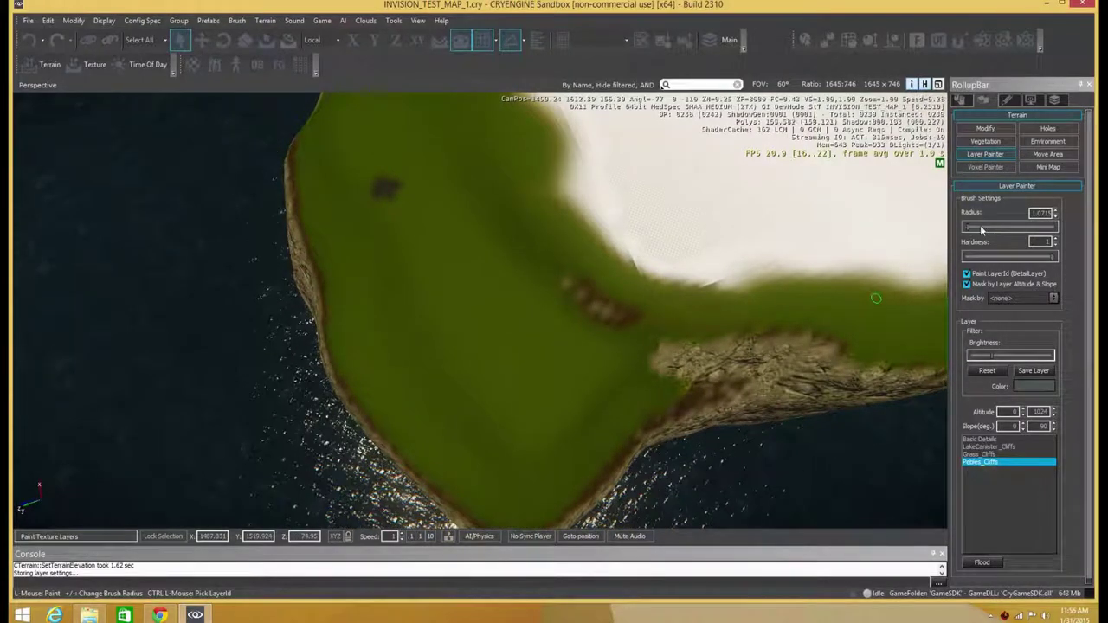
drag(966, 227, 971, 229)
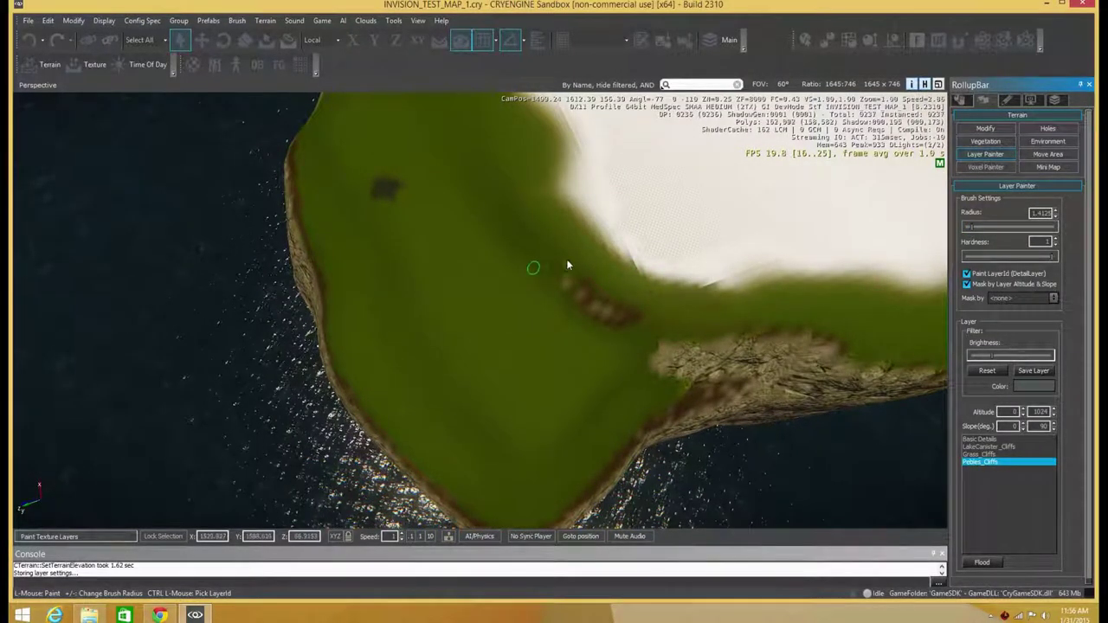
drag(976, 229, 985, 228)
mouse_move(474, 306)
mouse_down()
mouse_move(462, 302)
mouse_move(463, 230)
mouse_move(477, 289)
mouse_move(497, 281)
mouse_move(477, 233)
mouse_move(487, 282)
mouse_move(477, 313)
mouse_up()
Step: Paint a long dark gray pebble patch with a side blob on the grass near the cliff edge
key(w)
key(a)
mouse_move(515, 298)
right_down()
mouse_move(462, 275)
mouse_move(507, 283)
right_up()
key(w)
key(s)
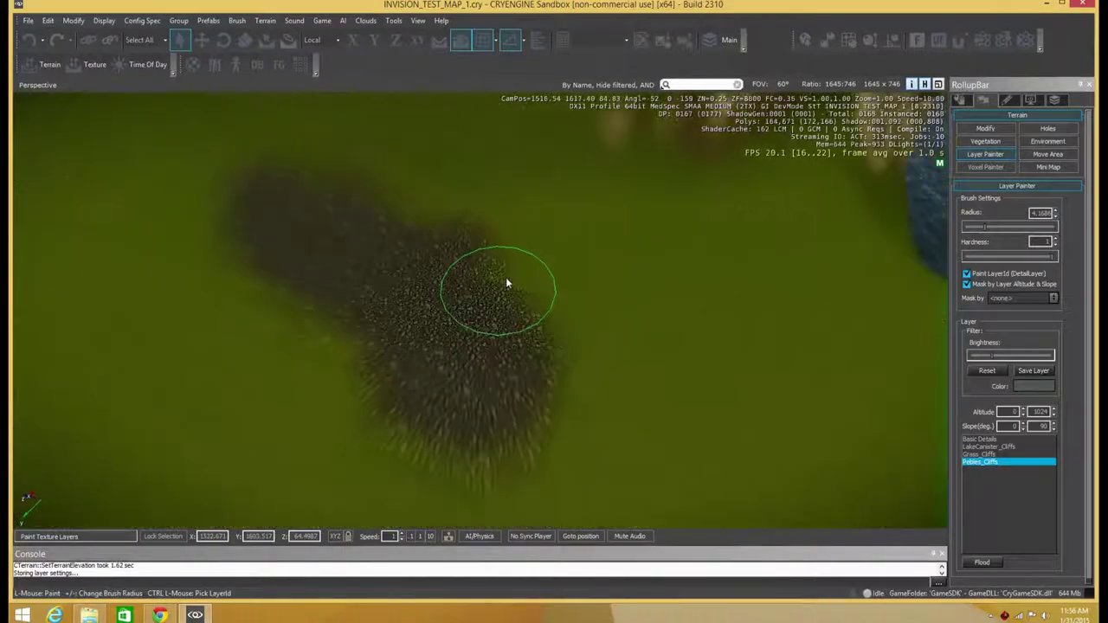
key(d)
drag(490, 386, 484, 400)
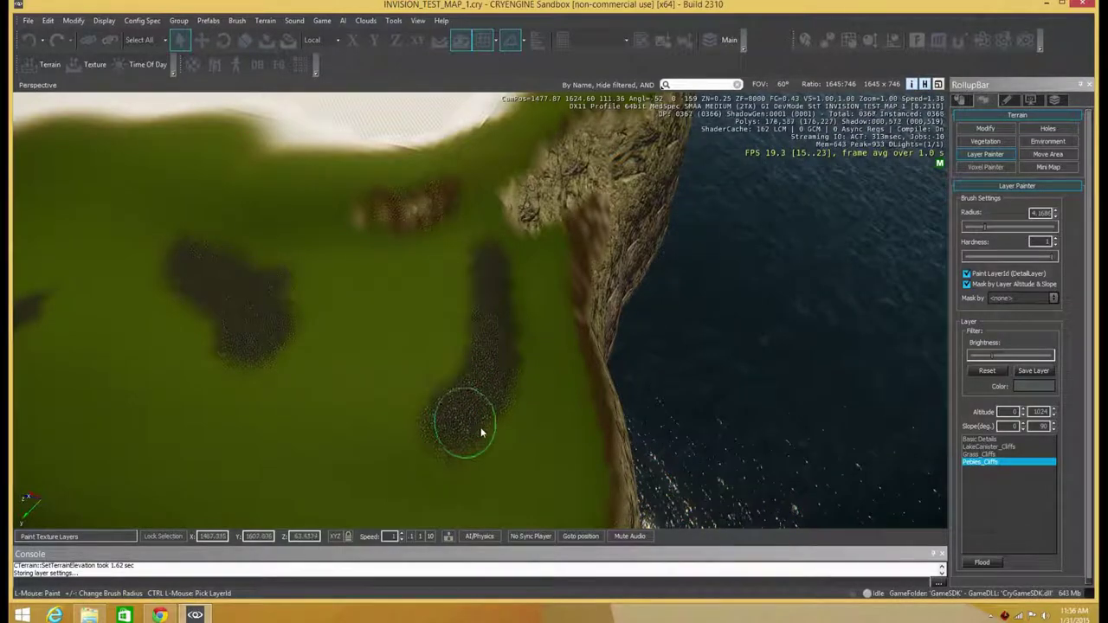
drag(480, 430, 490, 470)
drag(541, 390, 554, 360)
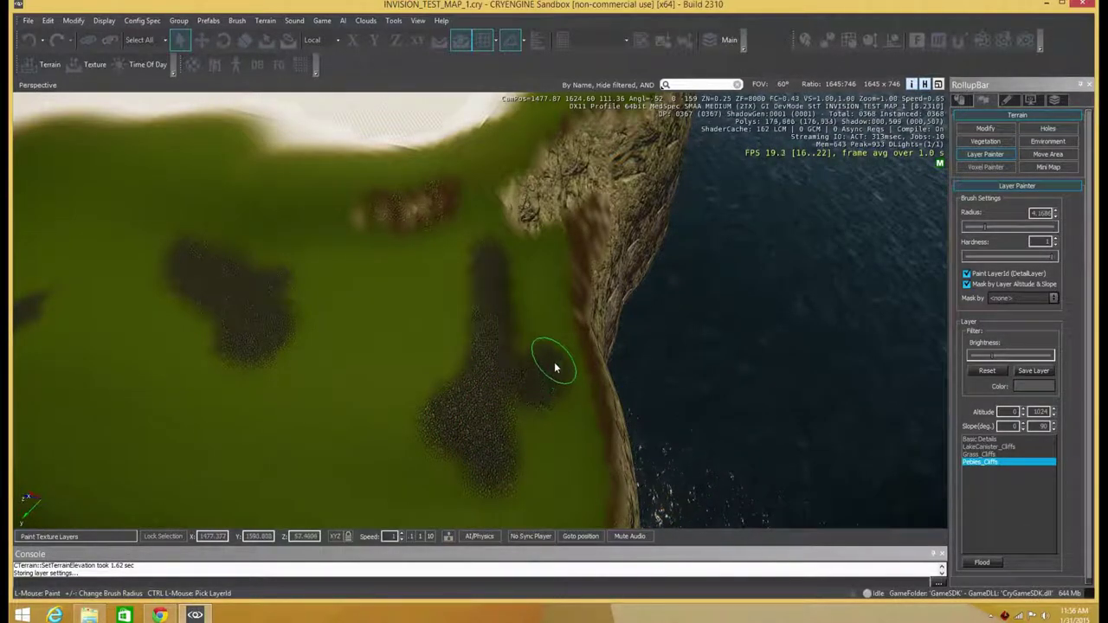
Step: Scatter several small dark gray pebble patches across the rest of the lower grass
key(s)
key(a)
right_drag(522, 394, 506, 391)
middle_drag(505, 391, 481, 403)
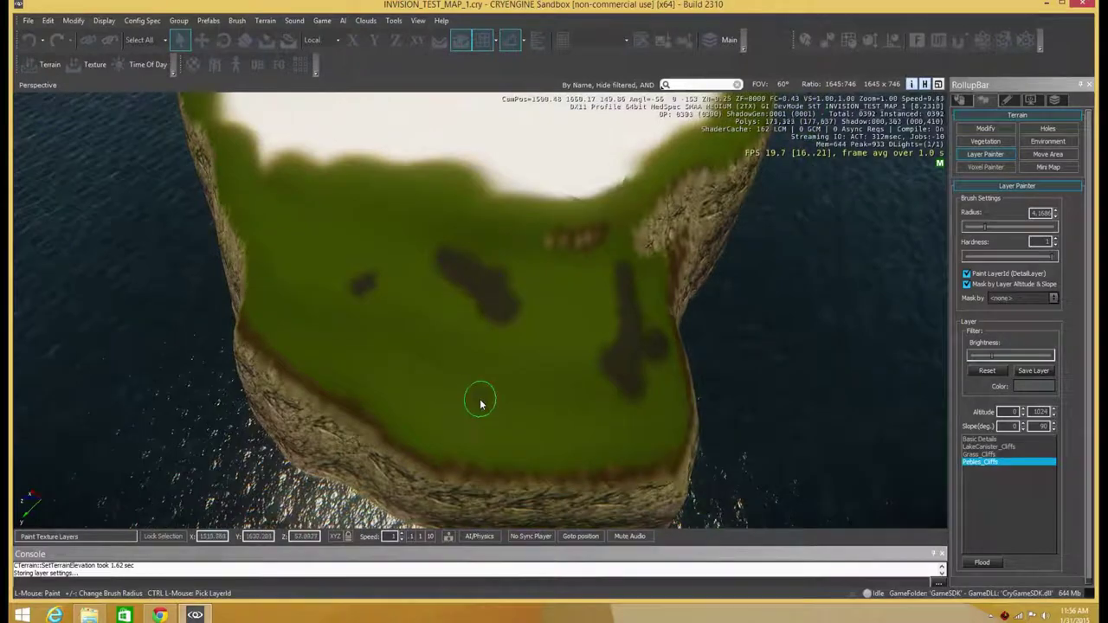
click(473, 401)
click(425, 386)
click(366, 369)
click(346, 343)
click(342, 358)
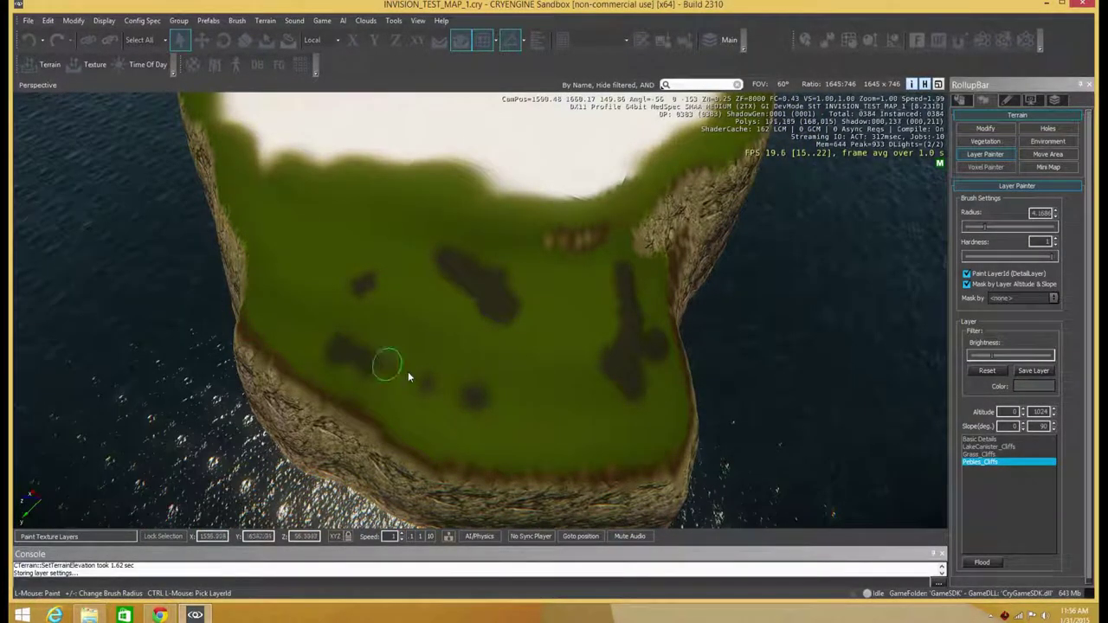
click(406, 303)
click(393, 225)
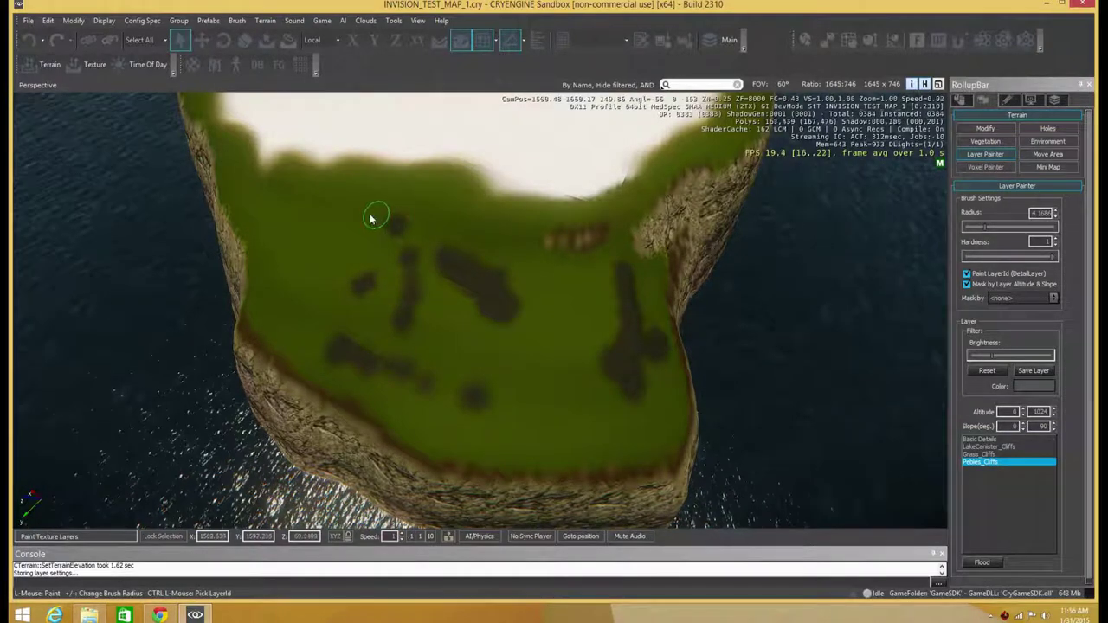
Step: Widen the long pebble patch near the cliff edge by filling the grass gap beside it
mouse_move(320, 334)
right_down()
mouse_move(383, 371)
mouse_move(372, 371)
right_up()
key(w)
key(d)
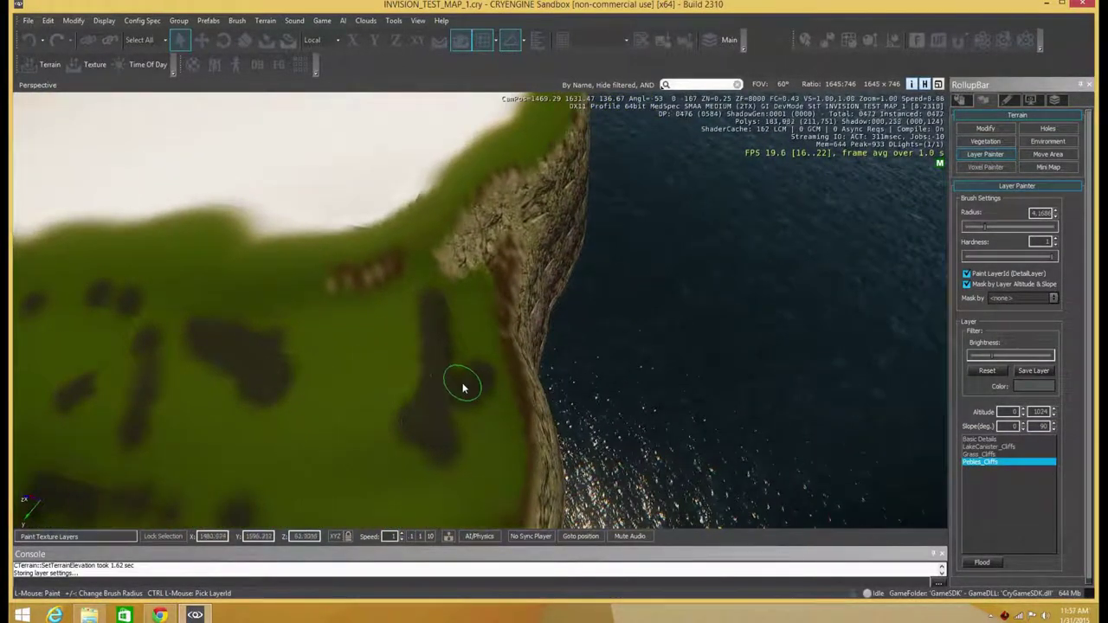
mouse_move(470, 358)
mouse_down()
mouse_move(447, 436)
mouse_move(467, 383)
mouse_move(459, 313)
mouse_up()
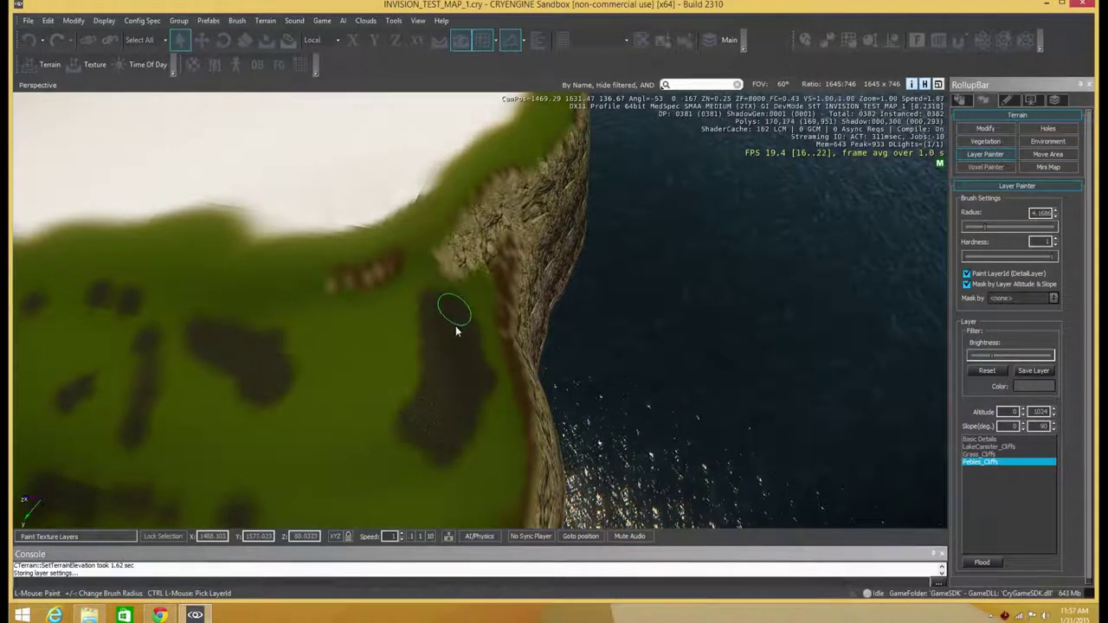
key(w)
right_drag(456, 329, 489, 313)
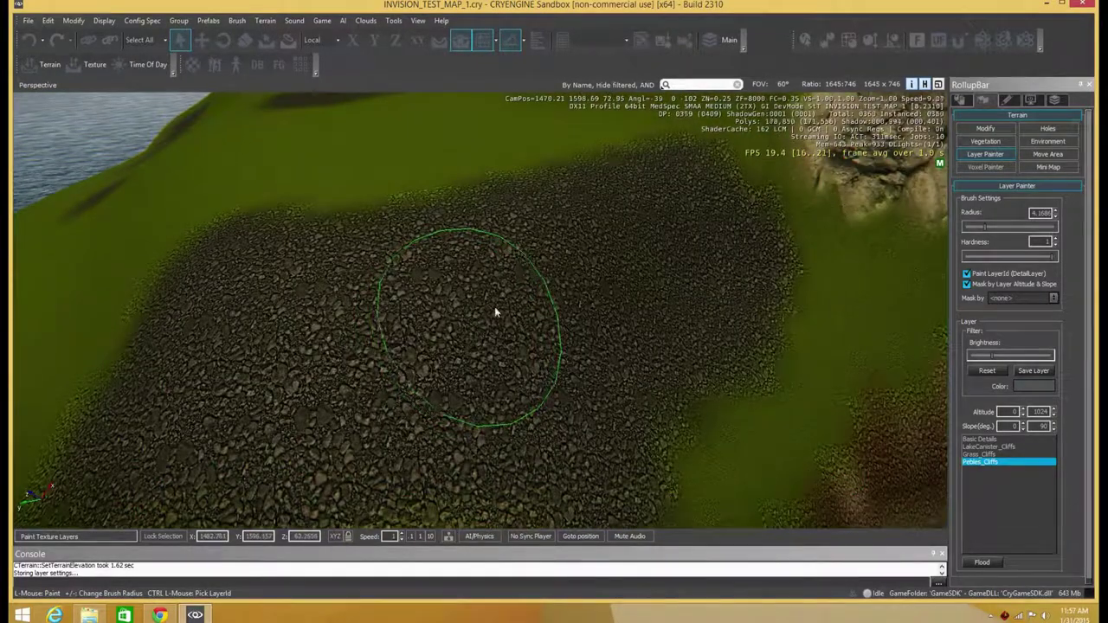
Step: Select the Grass_Cliffs layer for painting the white, unpainted top of the plateau
key(w)
right_drag(560, 280, 549, 260)
key(s)
key(s)
key(w)
key(a)
key(a)
right_drag(718, 364, 726, 372)
click(981, 454)
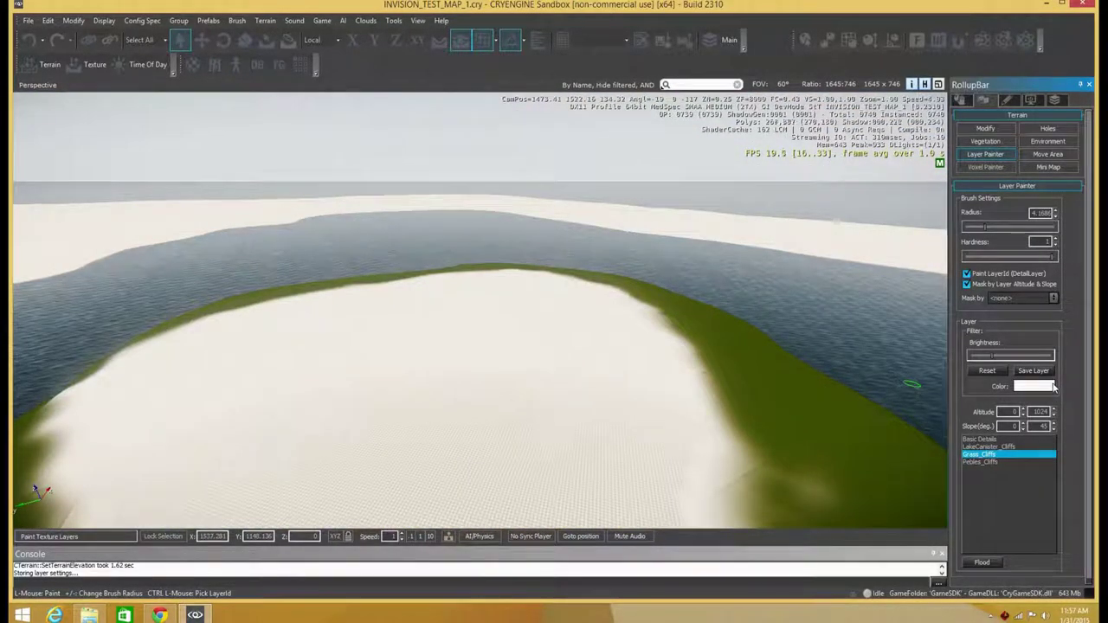
Step: Try a medium green as the filter colour of the Grass_Cliffs layer
click(1034, 386)
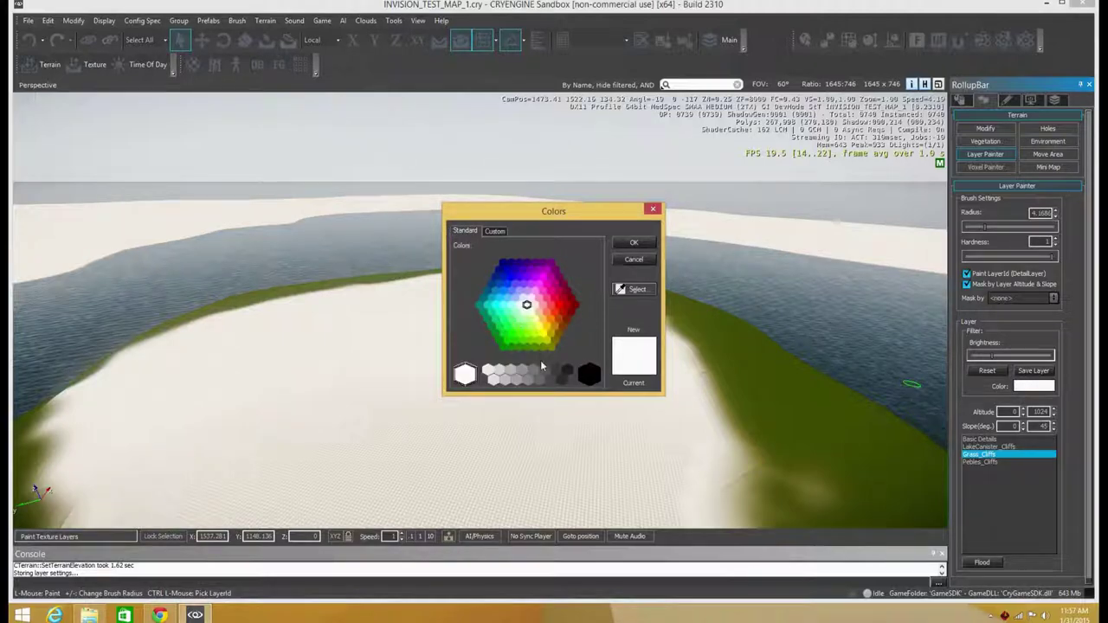
click(535, 344)
click(533, 336)
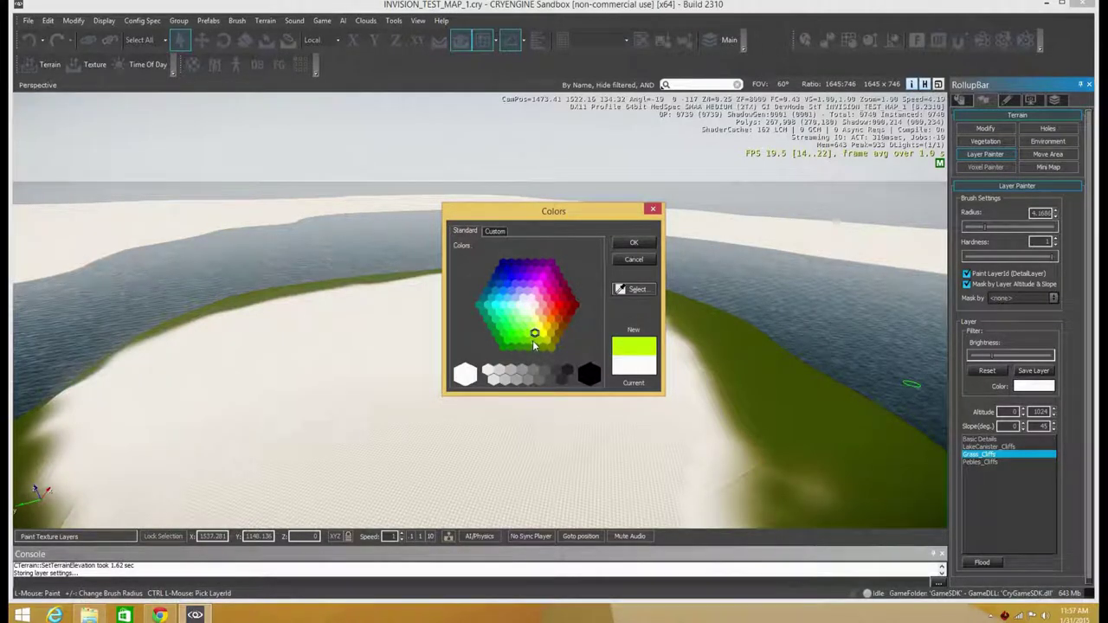
click(531, 348)
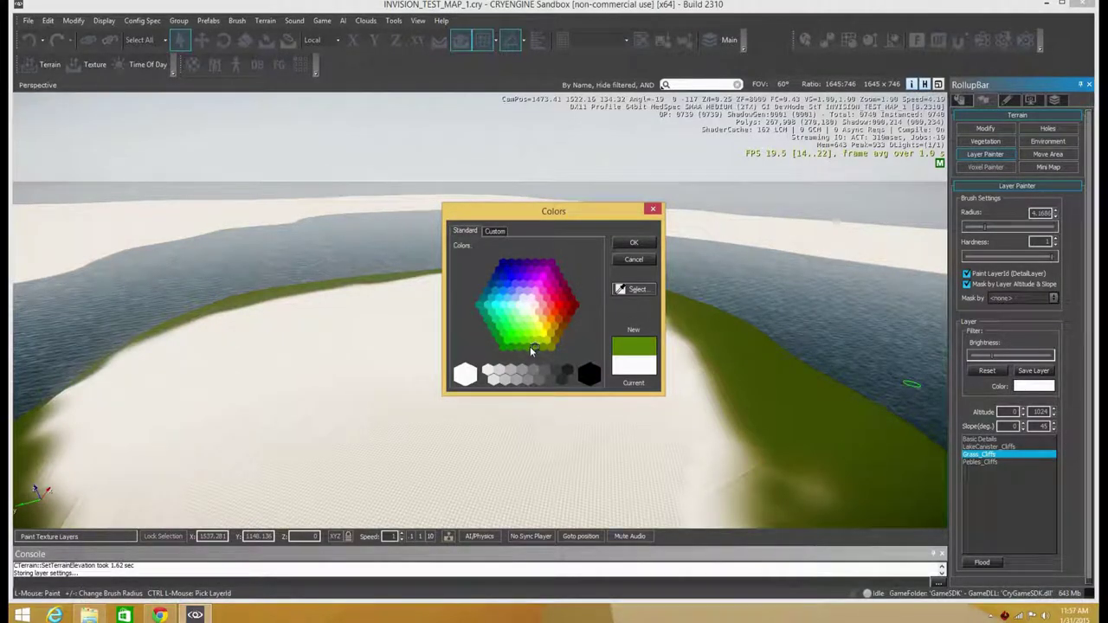
click(643, 244)
right_drag(556, 359, 584, 302)
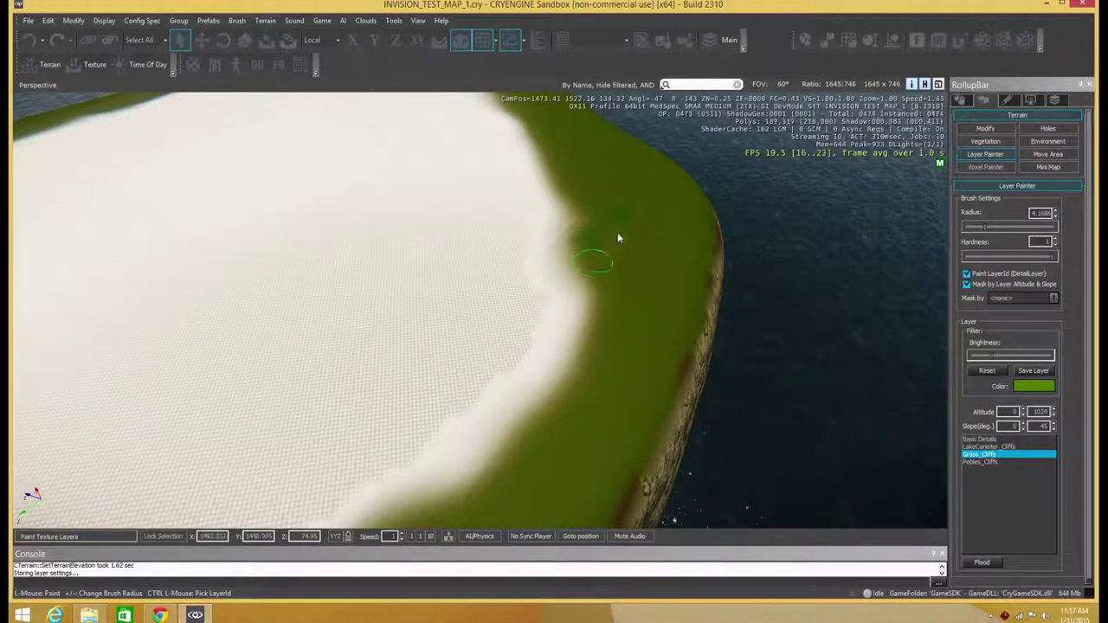
Step: Change the Grass_Cliffs layer's filter colour to an olive green and paint a short test stroke on the plateau
click(1028, 383)
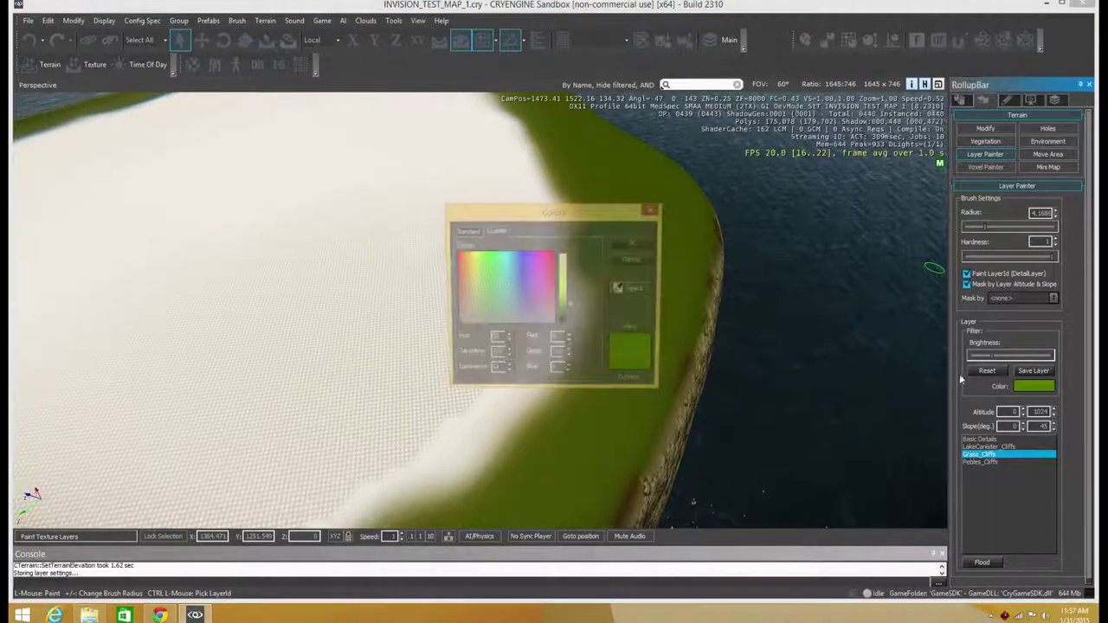
click(466, 230)
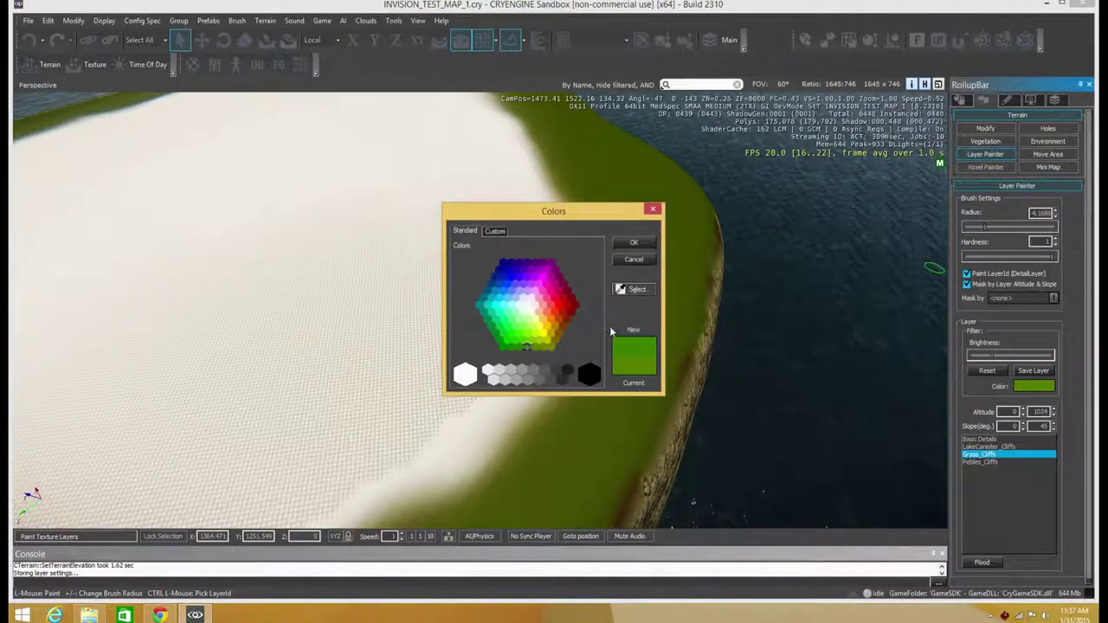
click(537, 342)
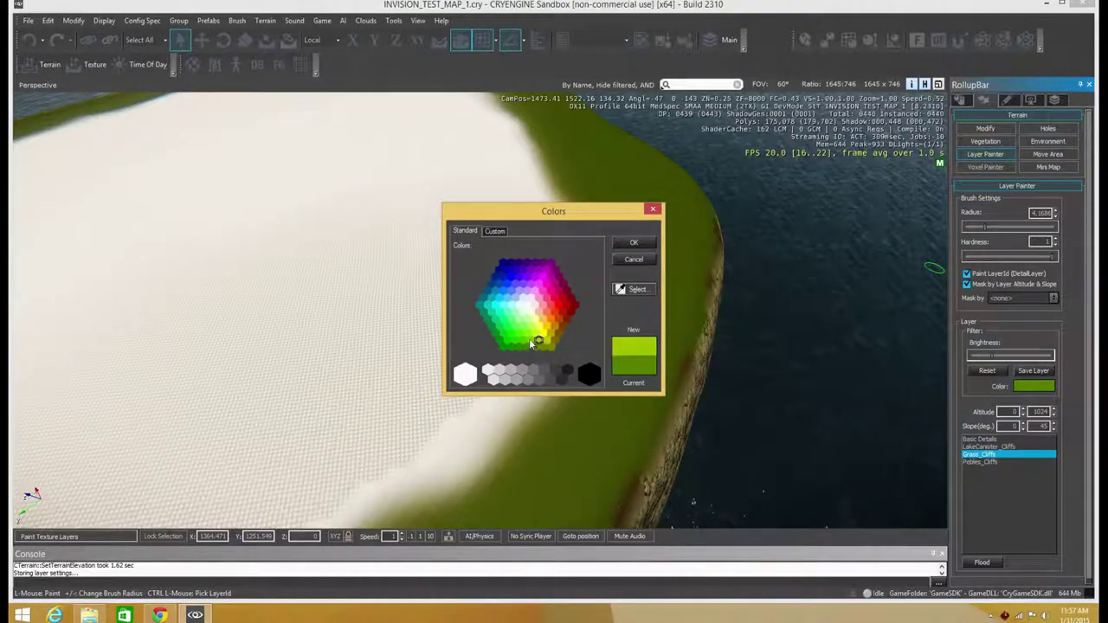
click(541, 346)
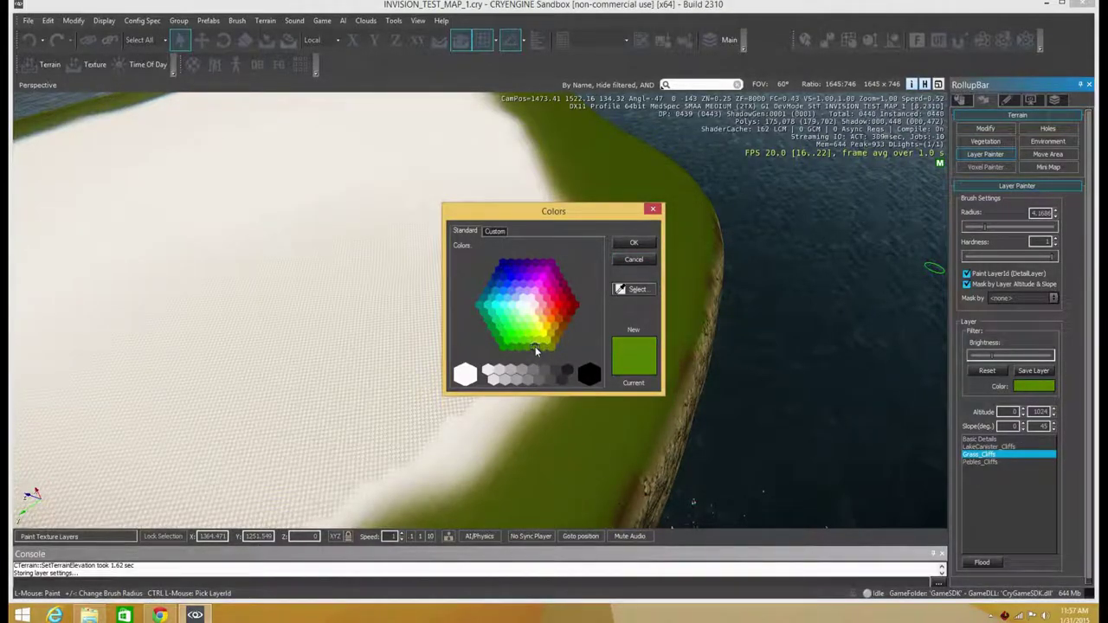
click(634, 246)
drag(600, 298, 596, 314)
Step: Set the brush radius to about 63.1 and paint grass over the near part of the white plateau
drag(996, 226, 1018, 226)
right_drag(494, 250, 497, 235)
scroll(498, 235, down, 4)
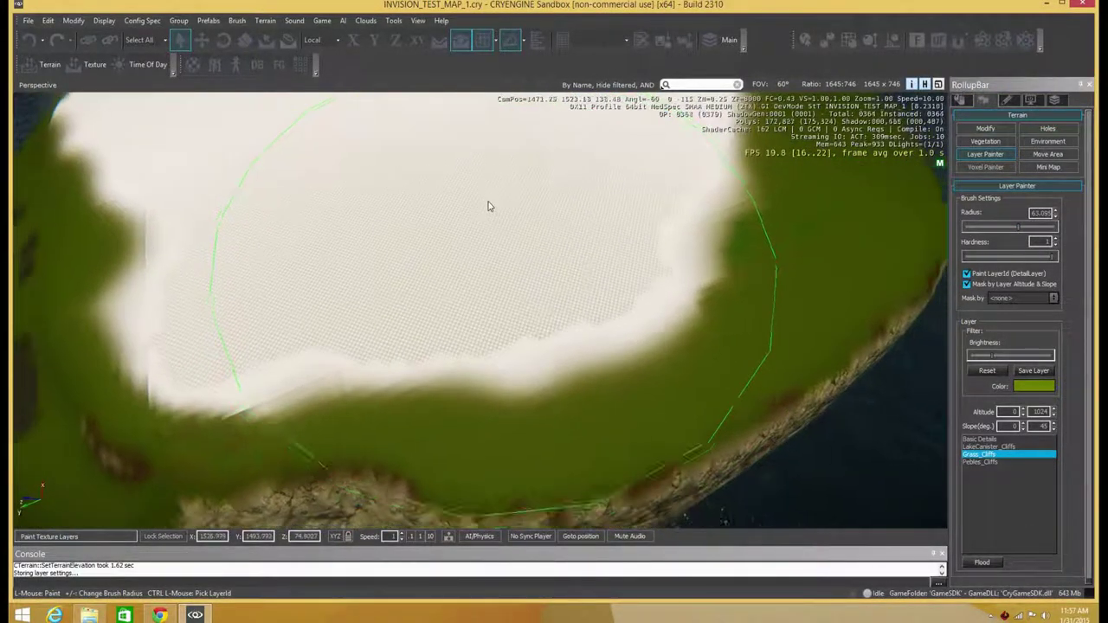
scroll(489, 201, down, 7)
scroll(483, 198, down, 8)
mouse_move(427, 191)
mouse_down()
mouse_move(419, 226)
mouse_move(469, 182)
mouse_move(475, 159)
mouse_move(462, 216)
mouse_move(410, 262)
mouse_move(356, 277)
mouse_move(316, 261)
mouse_move(306, 235)
mouse_move(329, 270)
mouse_move(422, 268)
mouse_up()
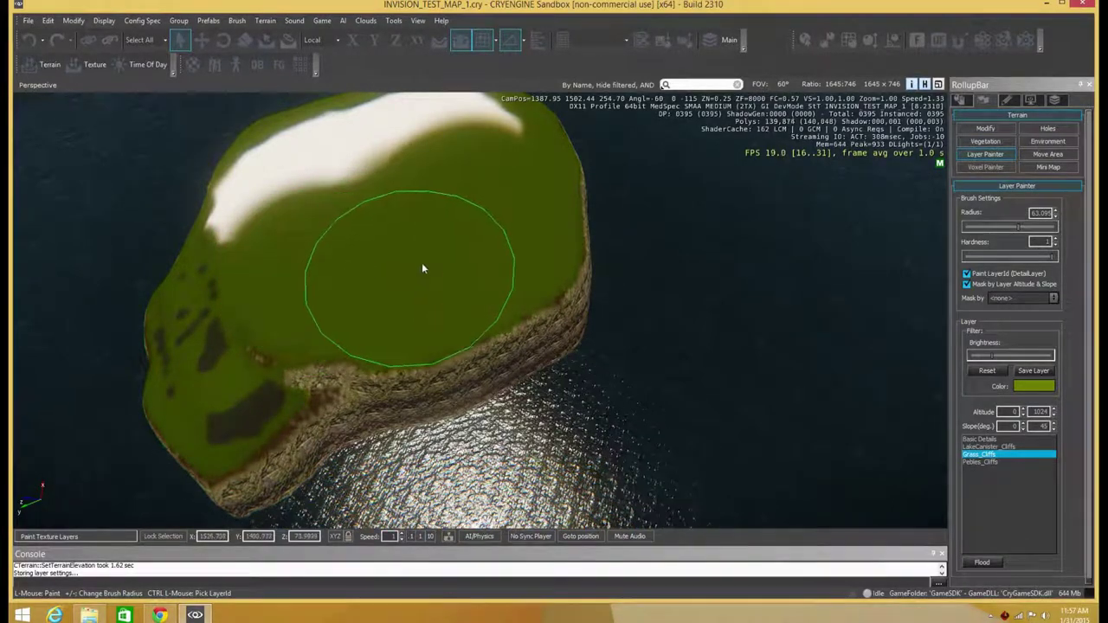
Step: Paint grass over the remaining white strip at the far side of the plateau
mouse_move(433, 225)
right_down()
mouse_move(480, 147)
mouse_move(467, 195)
mouse_move(426, 227)
mouse_move(431, 246)
right_up()
key(w)
key(a)
key(a)
key(w)
mouse_move(335, 243)
mouse_down()
mouse_move(403, 168)
mouse_move(411, 97)
mouse_up()
right_drag(433, 251, 442, 246)
key(a)
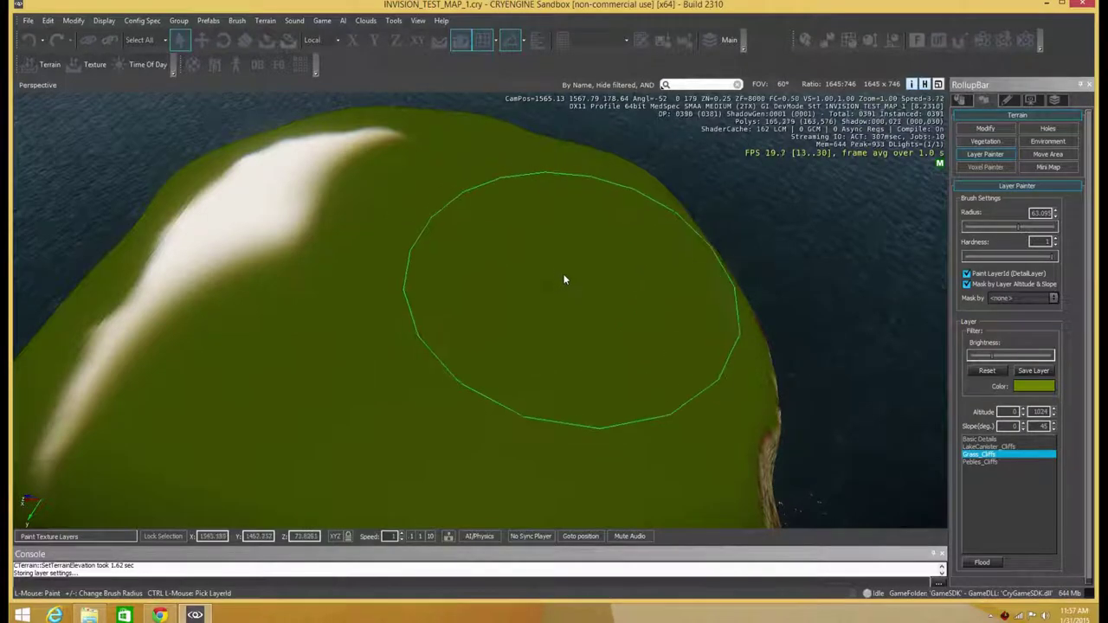
key(a)
mouse_move(497, 175)
mouse_down()
mouse_move(462, 181)
mouse_move(408, 237)
mouse_move(392, 302)
mouse_move(396, 351)
mouse_move(470, 308)
mouse_up()
Step: Examine the painted grass texture on the plateau from close up
key(d)
mouse_move(490, 312)
right_down()
mouse_move(476, 243)
mouse_move(424, 307)
mouse_move(355, 286)
mouse_move(294, 238)
mouse_move(410, 302)
mouse_move(317, 269)
right_up()
key(w)
key(w)
key(d)
key(w)
key(d)
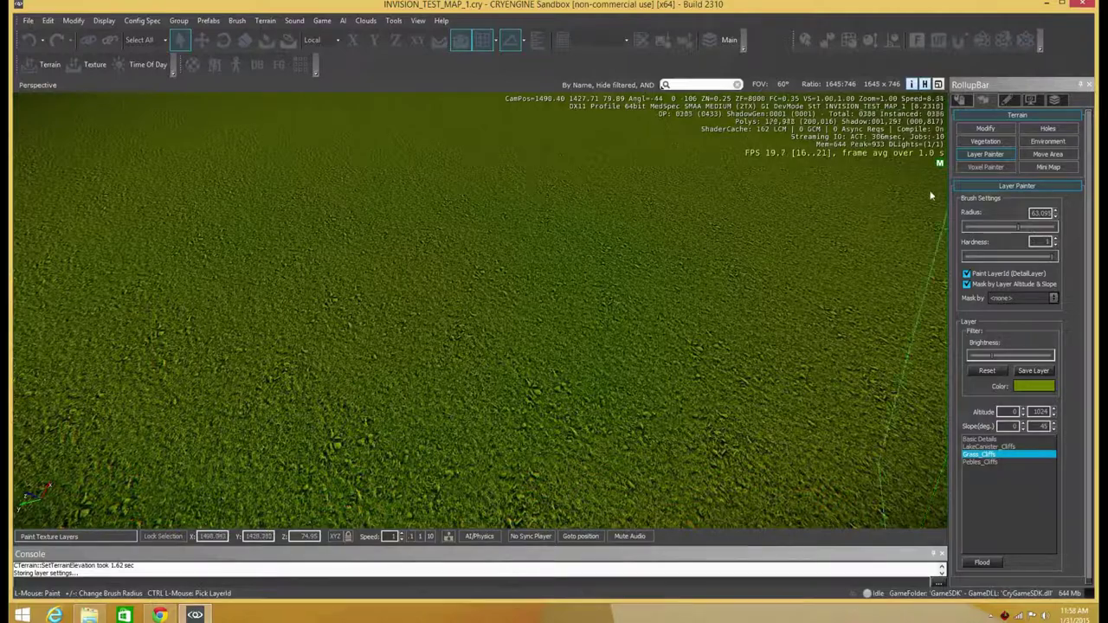
key(s)
Step: Set the brush radius to about 4.17 and touch up the grass on the slope and beside the cliff edge
click(994, 228)
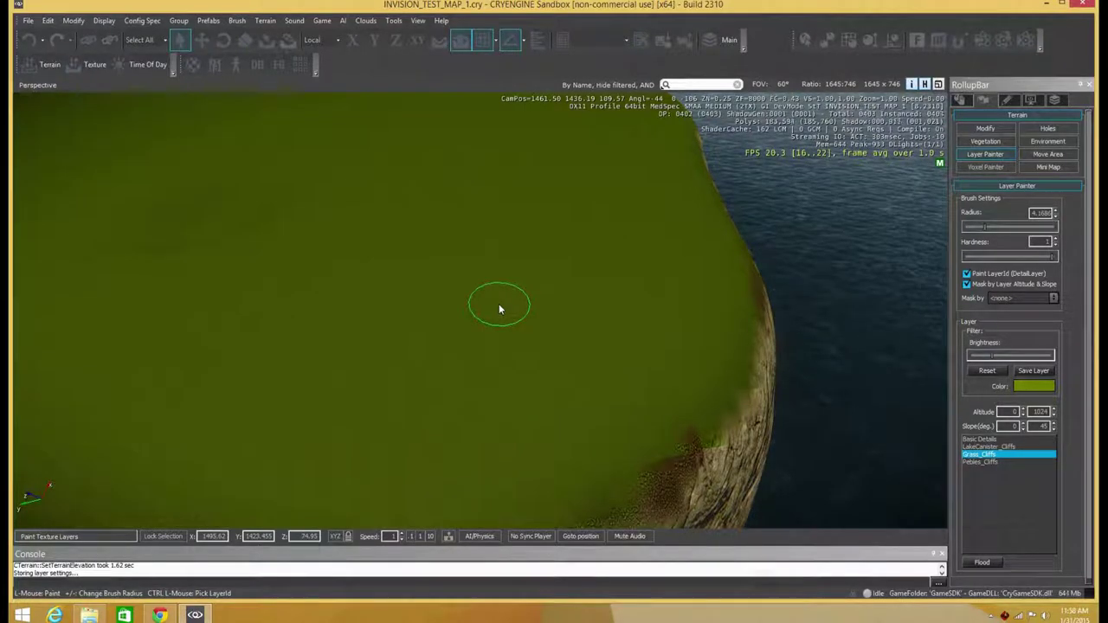
key(w)
mouse_move(504, 288)
right_down()
mouse_move(490, 280)
mouse_move(516, 280)
mouse_move(485, 316)
mouse_move(494, 314)
right_up()
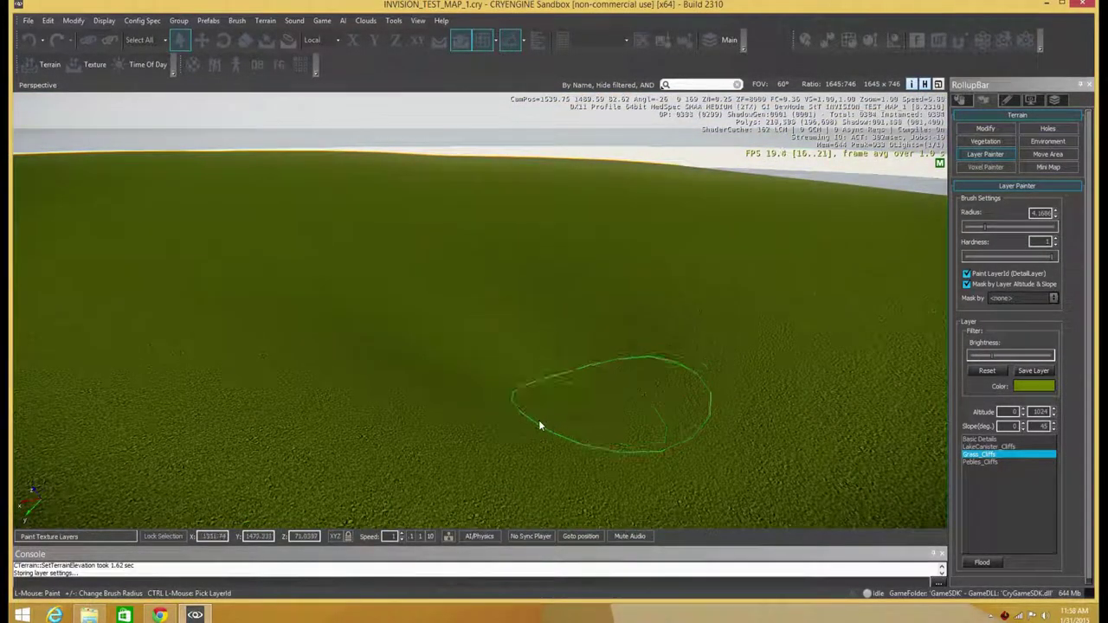
mouse_move(334, 368)
right_down()
mouse_move(339, 379)
mouse_move(322, 359)
mouse_move(440, 351)
mouse_move(328, 359)
mouse_move(338, 378)
mouse_move(300, 363)
mouse_move(317, 367)
mouse_move(364, 305)
right_up()
key(s)
mouse_move(363, 299)
mouse_down()
mouse_move(403, 286)
mouse_move(355, 316)
mouse_up()
mouse_move(438, 246)
mouse_down()
mouse_move(477, 227)
mouse_move(476, 239)
mouse_move(462, 217)
mouse_move(424, 206)
mouse_up()
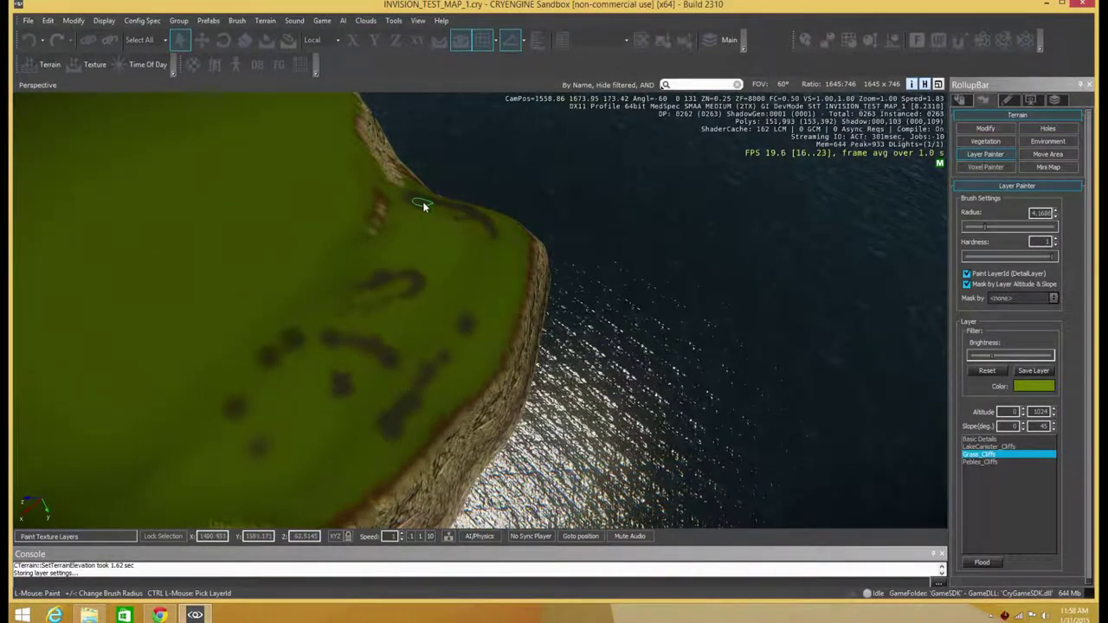
Step: Examine the painted cliffs and grassy plateau from around the outside of the island
mouse_move(457, 215)
right_down()
mouse_move(459, 204)
mouse_move(487, 213)
mouse_move(468, 216)
mouse_move(468, 205)
mouse_move(455, 262)
mouse_move(455, 239)
mouse_move(528, 343)
mouse_move(502, 351)
mouse_move(514, 345)
mouse_move(533, 364)
mouse_move(531, 354)
mouse_move(517, 364)
right_up()
key(w)
key(s)
key(a)
key(w)
key(s)
key(d)
key(w)
key(d)
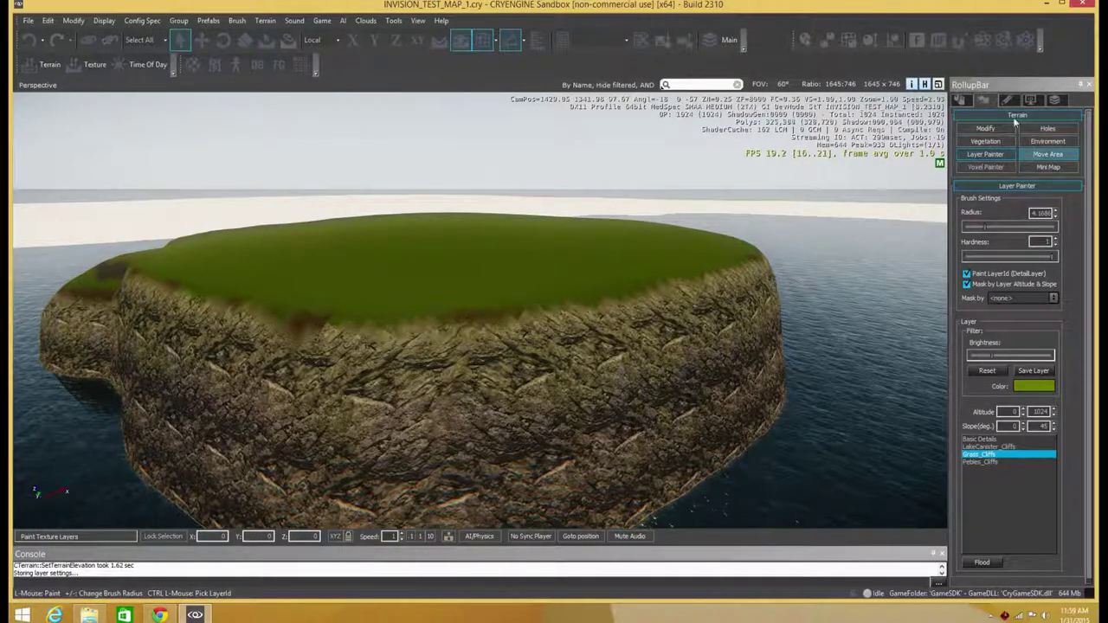
Step: Open the browser for Brush objects and expand its Objects folder
click(960, 100)
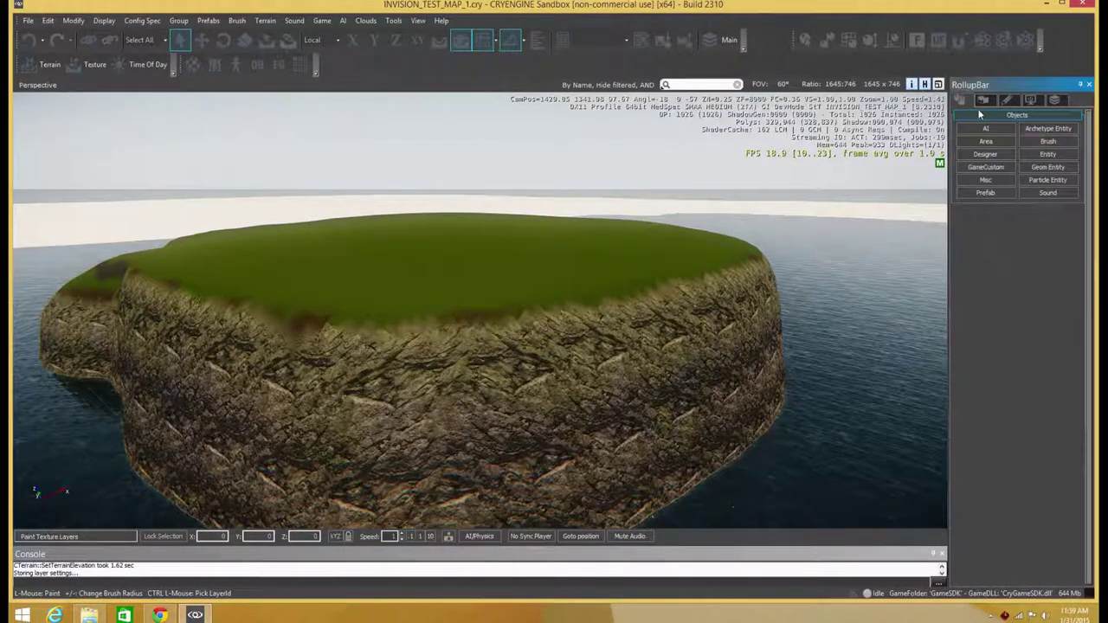
click(1044, 115)
click(1044, 115)
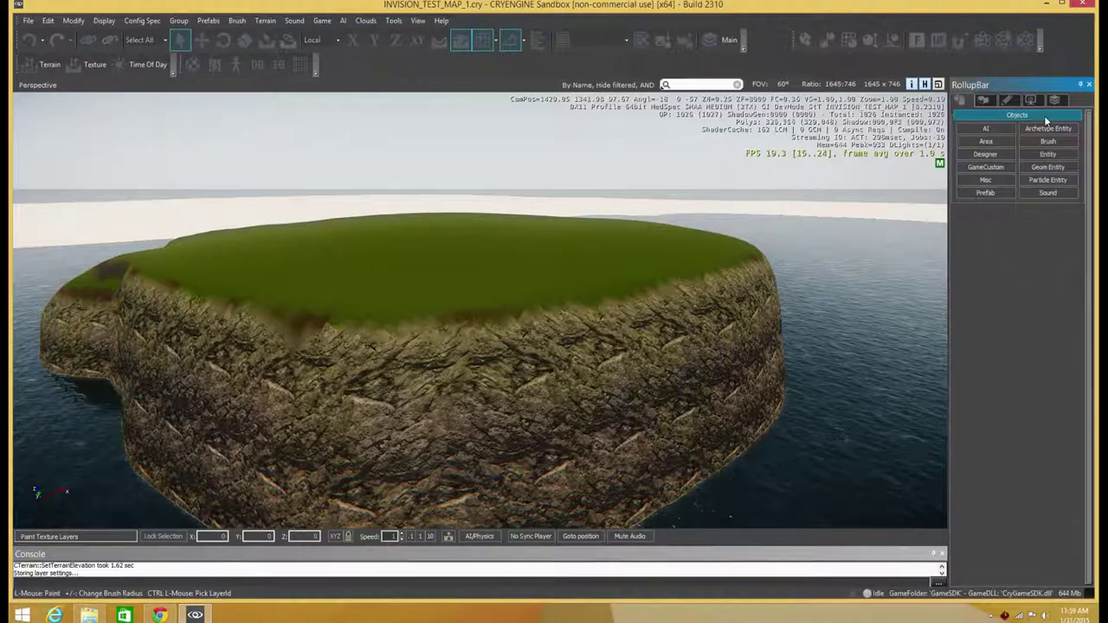
click(1055, 143)
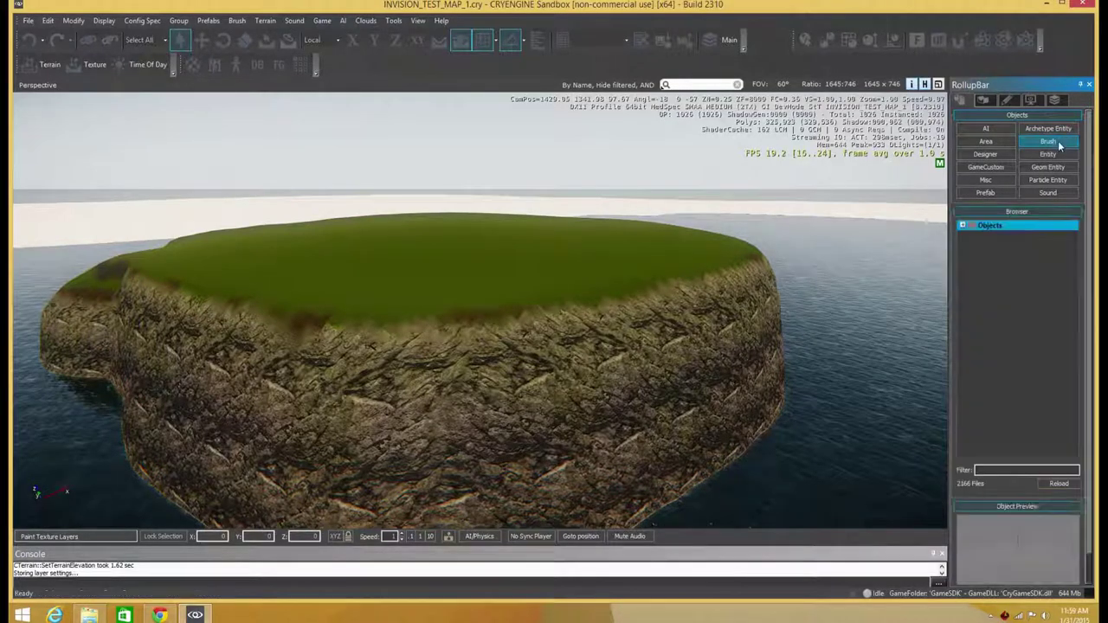
click(963, 225)
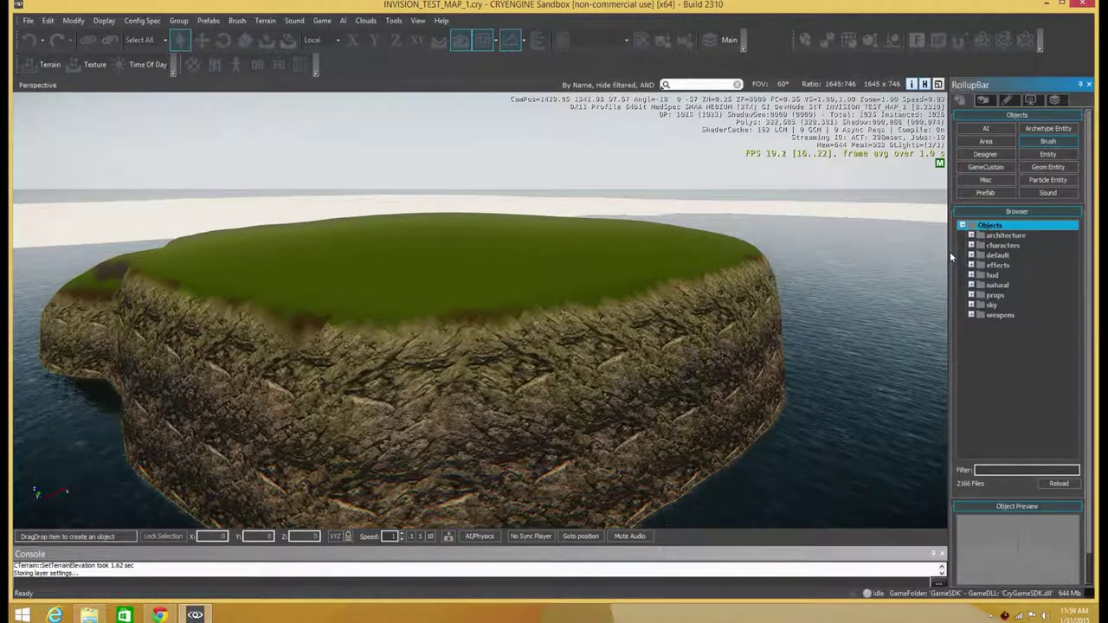
Step: Look through the props, architecture, characters, default and effects object folders, including the debris and natural effects
click(970, 296)
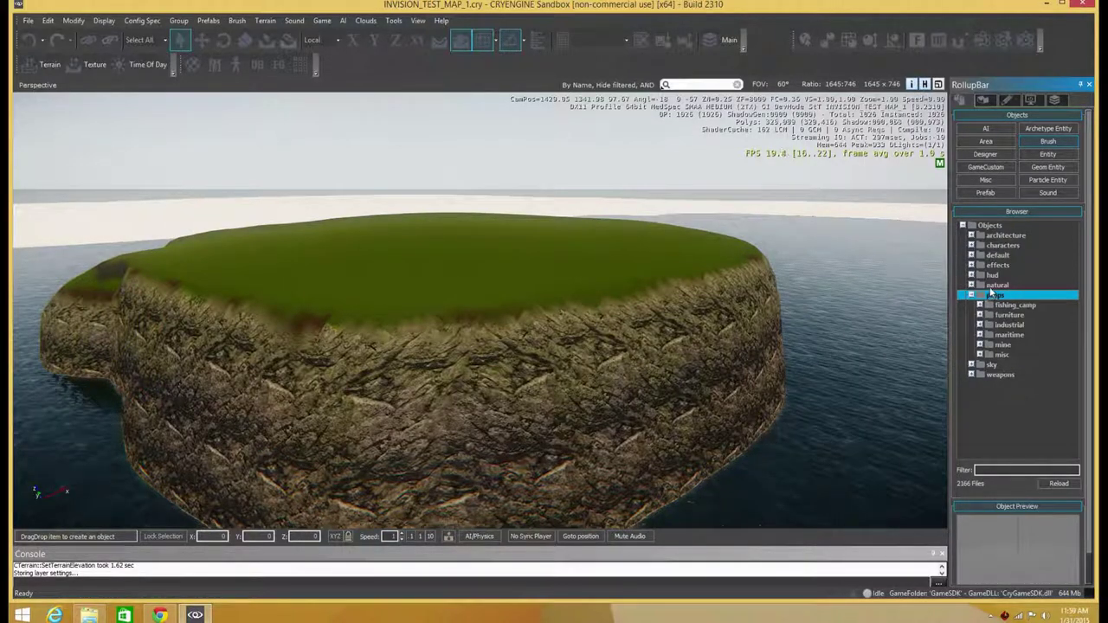
click(971, 238)
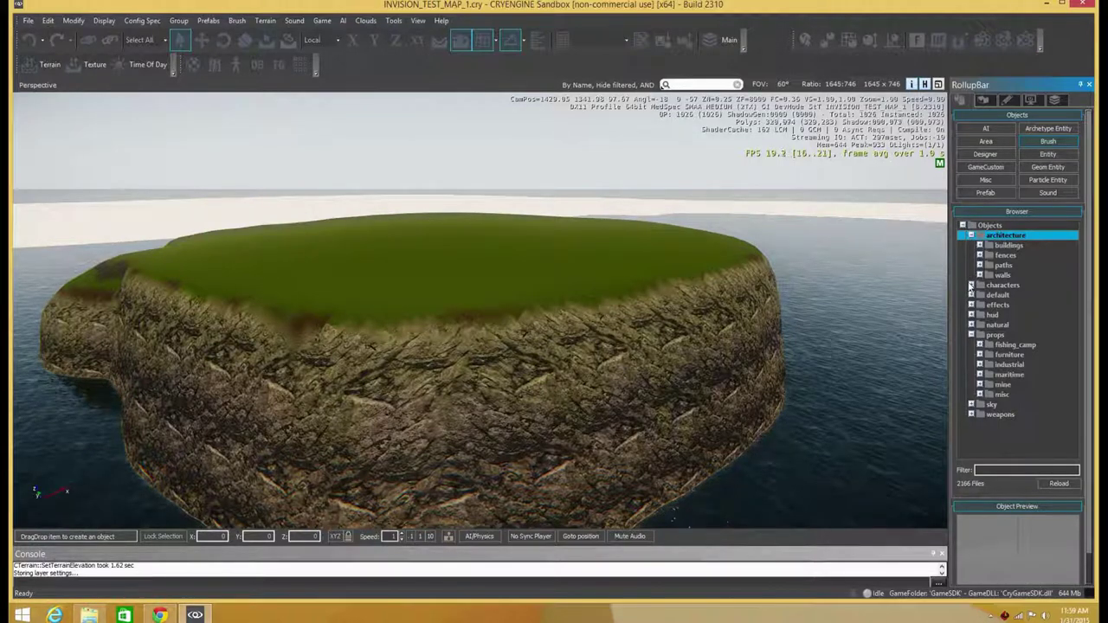
click(971, 286)
click(971, 305)
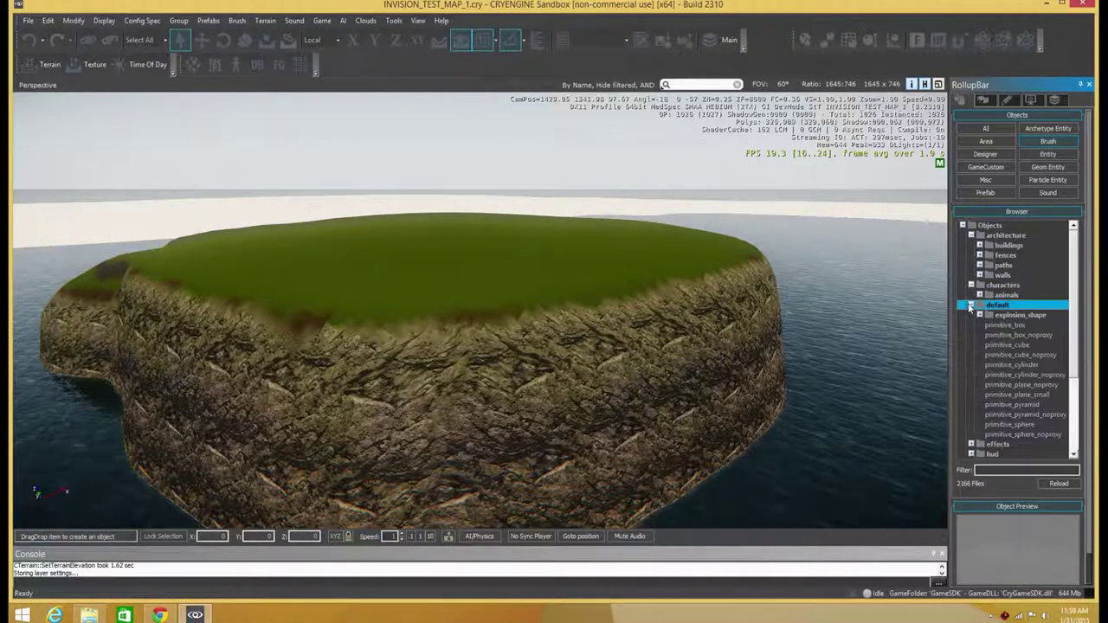
scroll(989, 319, down, 3)
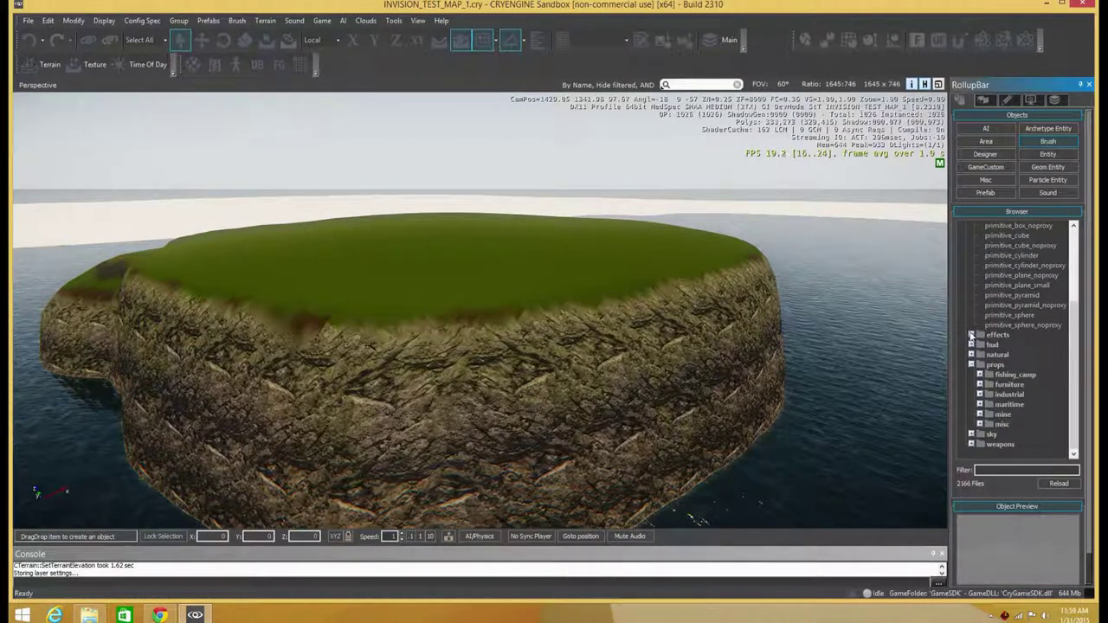
click(971, 335)
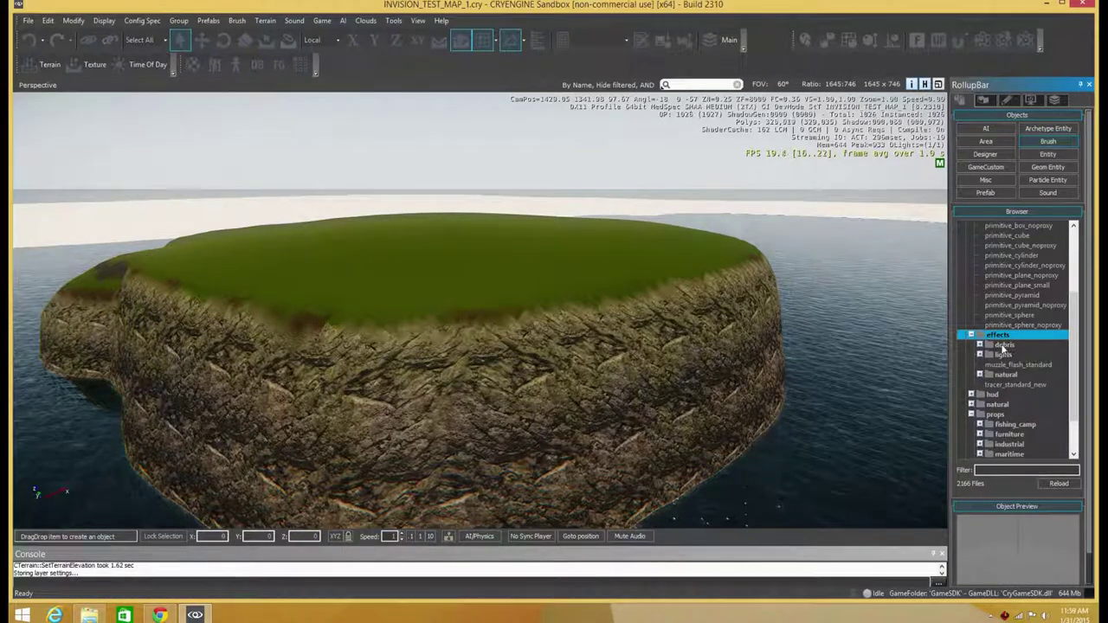
click(984, 345)
scroll(1030, 354, down, 2)
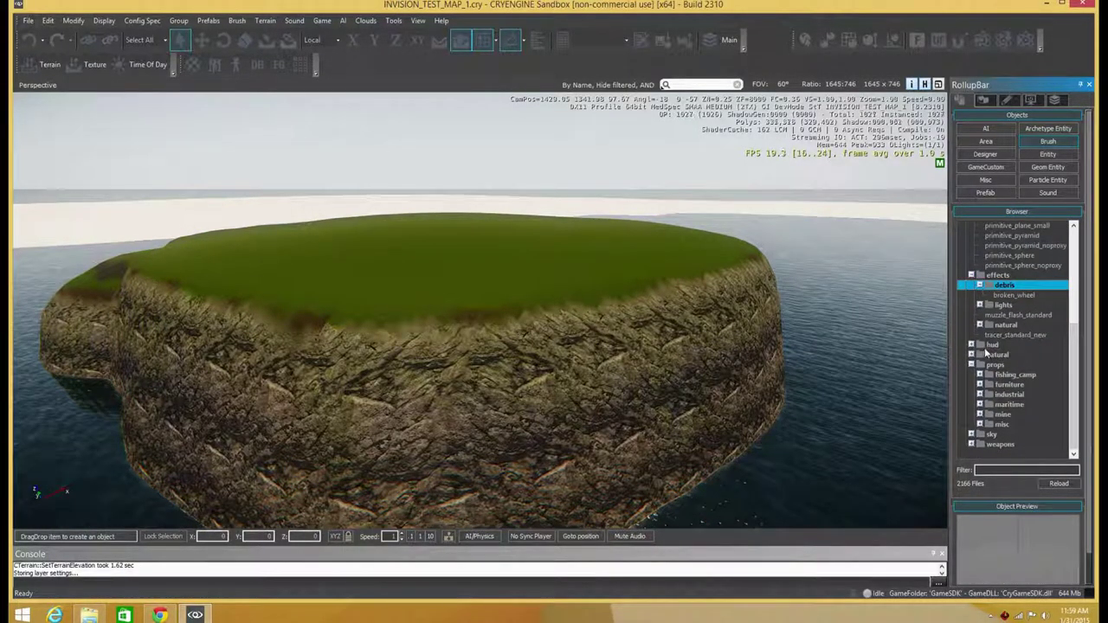
click(980, 324)
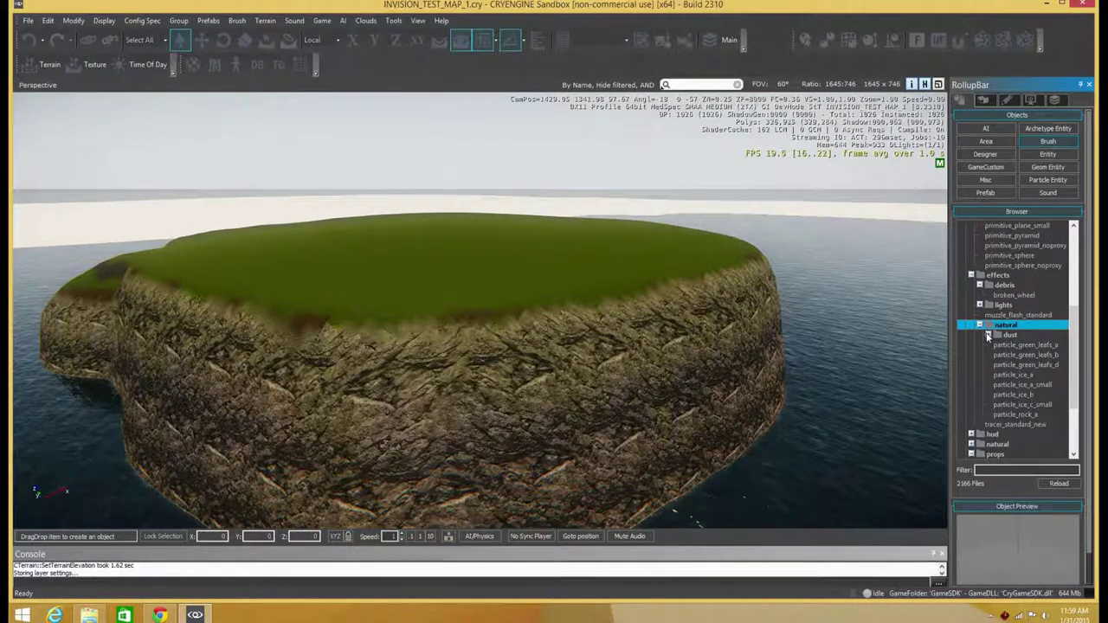
click(987, 335)
scroll(986, 332, down, 4)
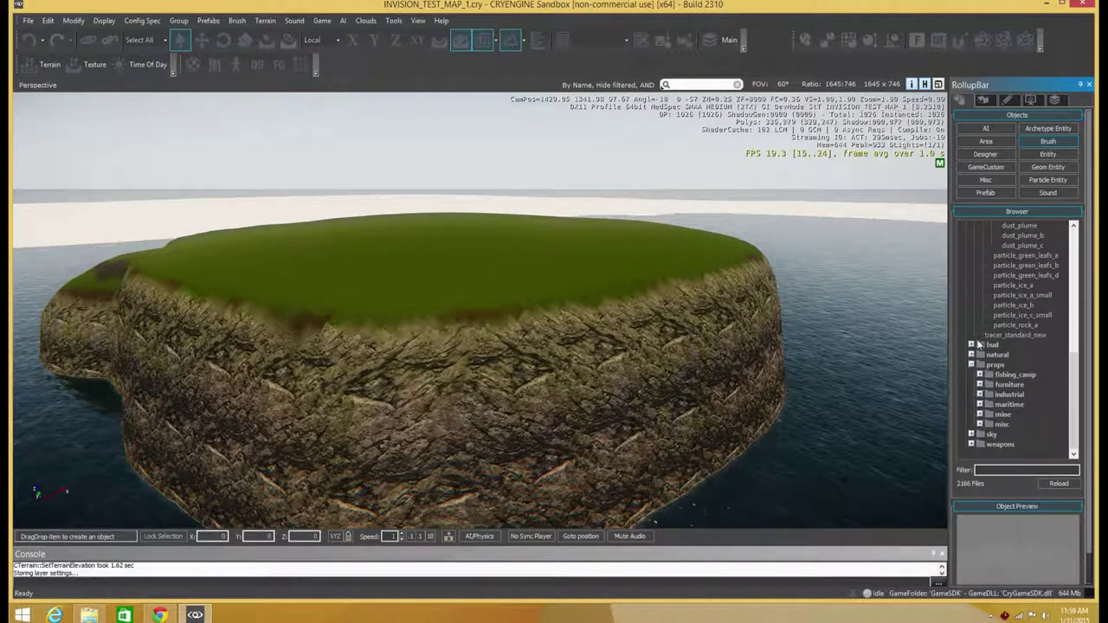
Step: Place the cover_tree brush from the natural trees' fallen_log folder over the water beside the island and show its preview and parameters
click(971, 355)
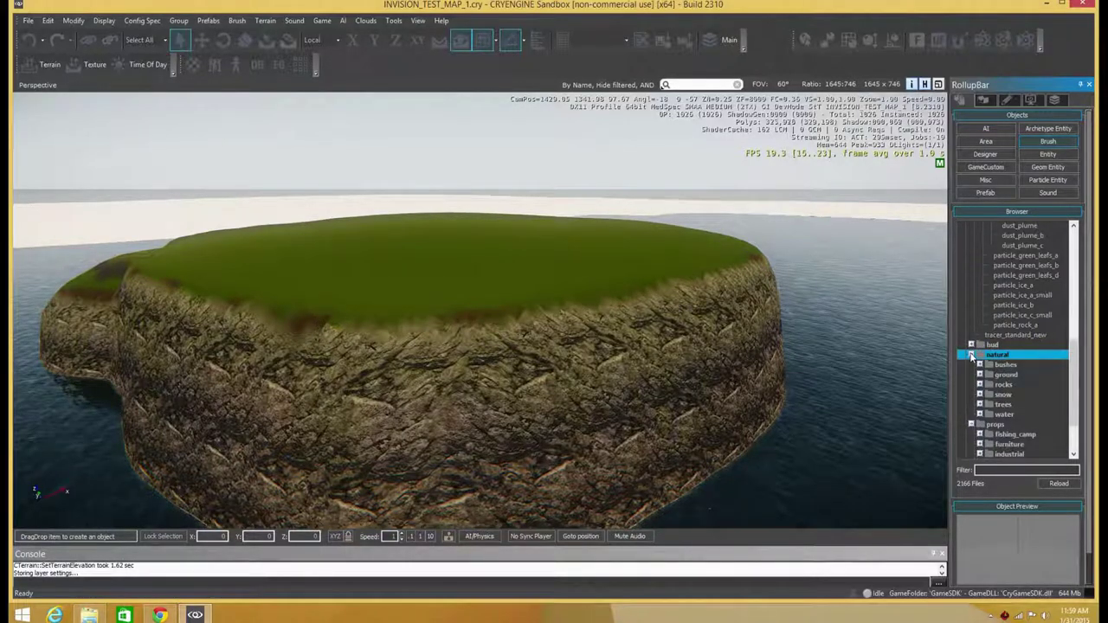
click(980, 405)
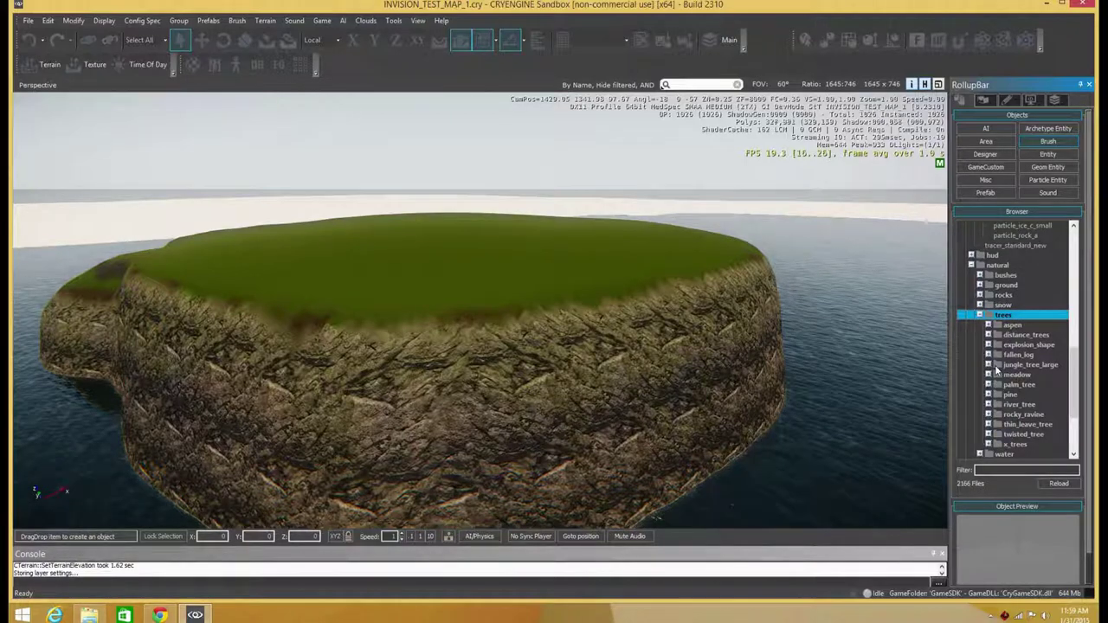
click(988, 355)
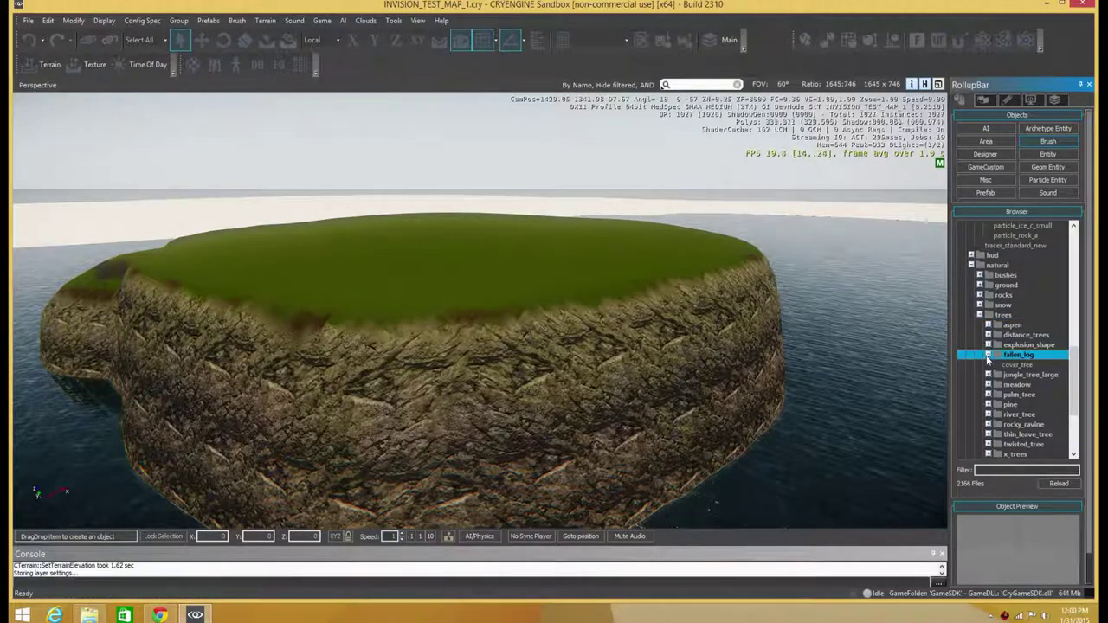
click(1007, 364)
drag(932, 368, 649, 360)
drag(817, 360, 1001, 511)
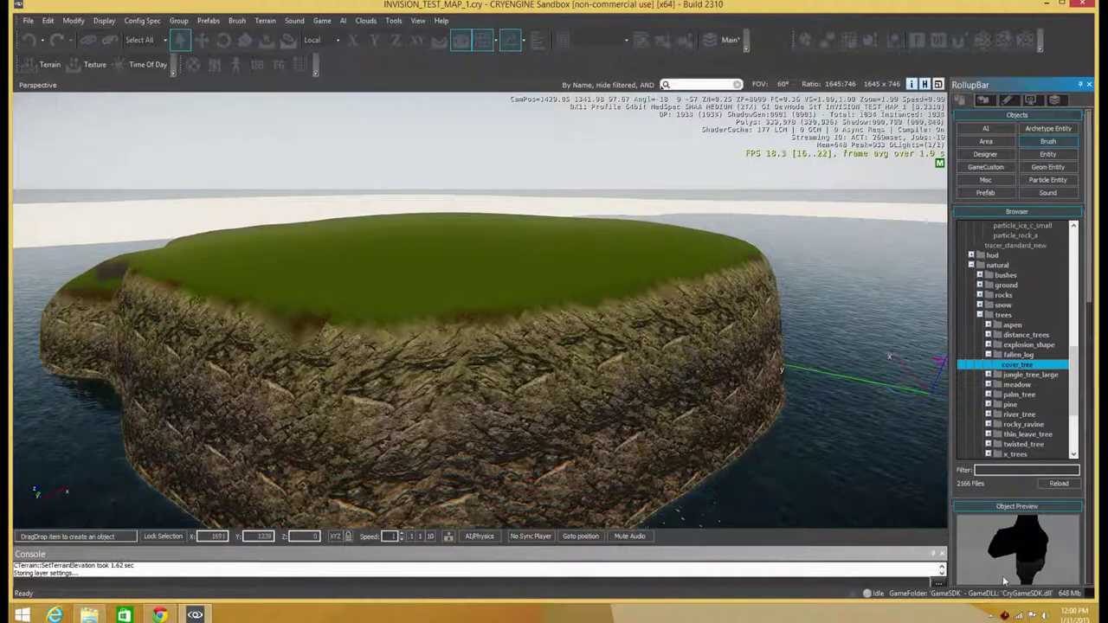
scroll(1003, 407, down, 4)
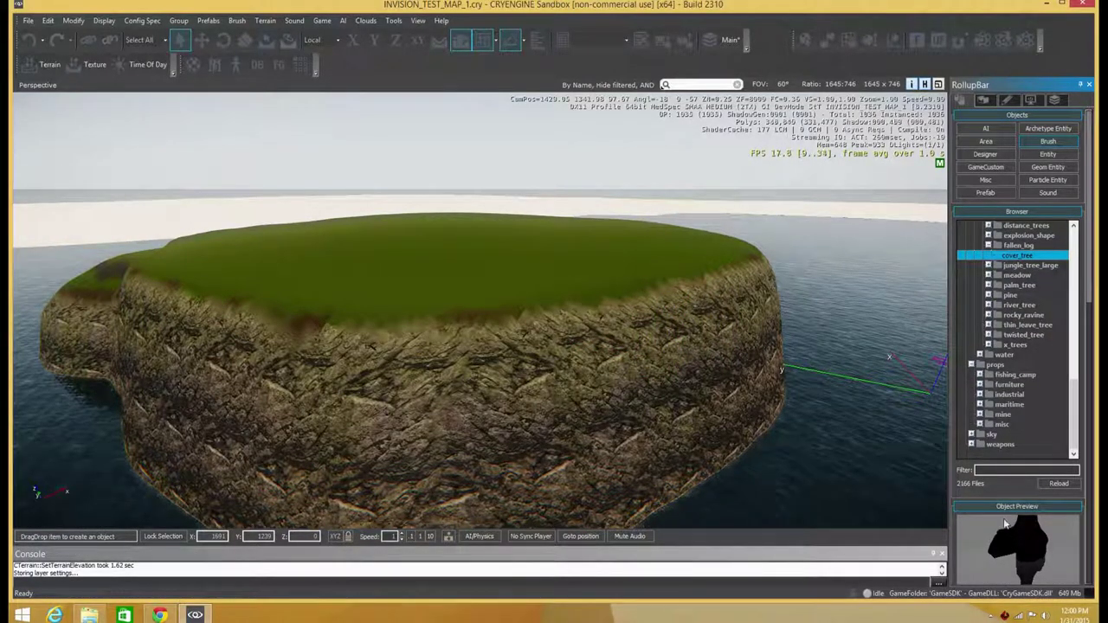
drag(1088, 277, 1089, 358)
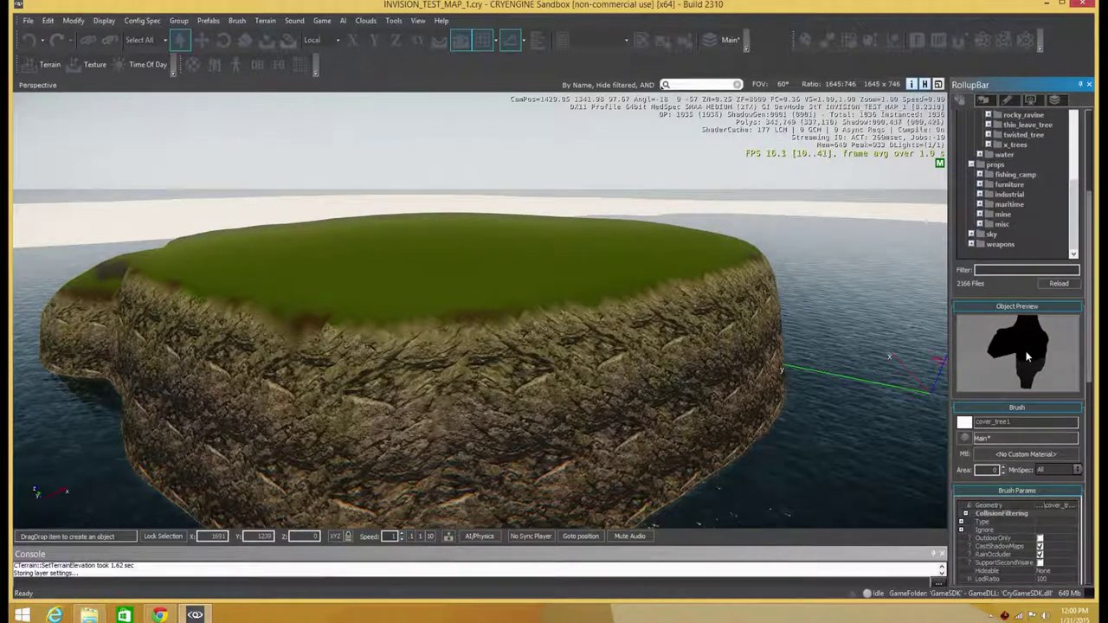
Step: Inspect the cover_tree preview and place the log on the island's cliff just below the plateau's edge
drag(1029, 348, 1020, 375)
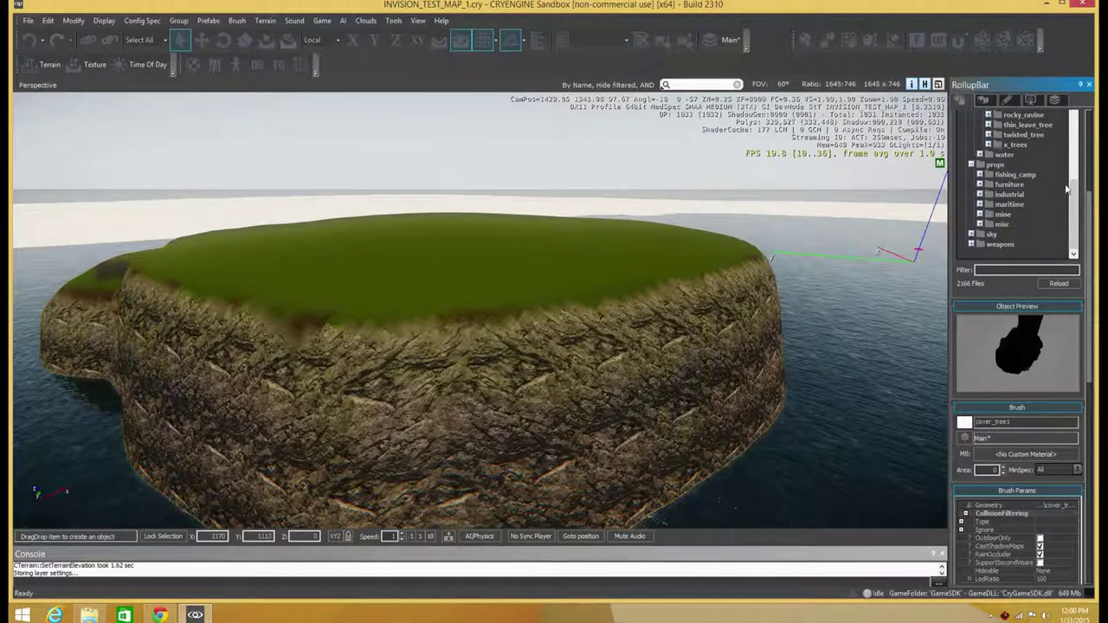
scroll(1013, 149, up, 3)
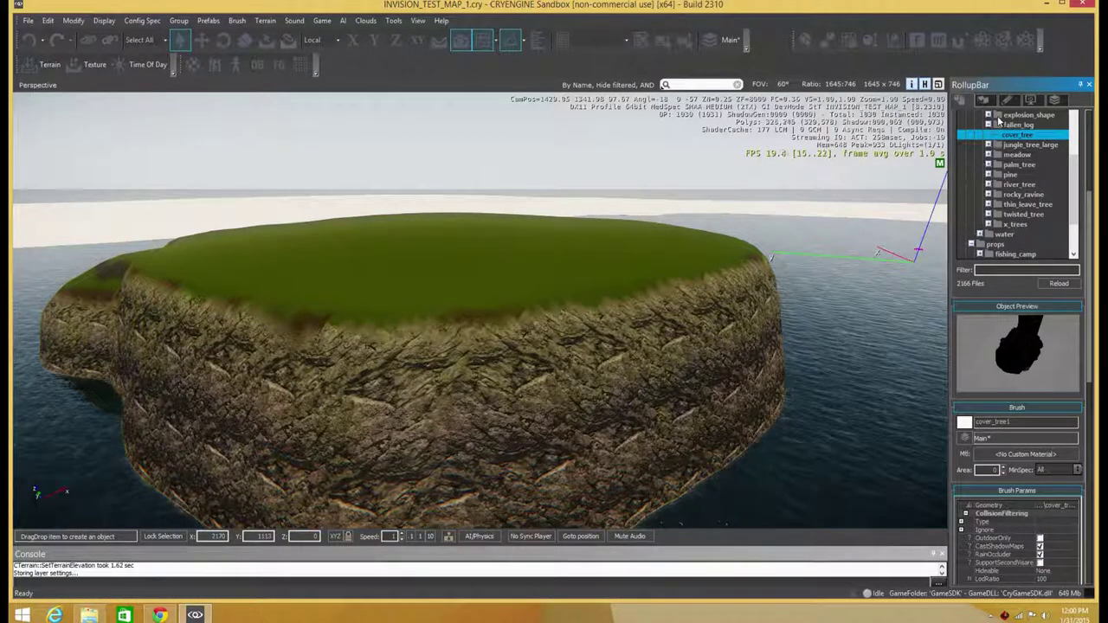
scroll(1076, 177, up, 1)
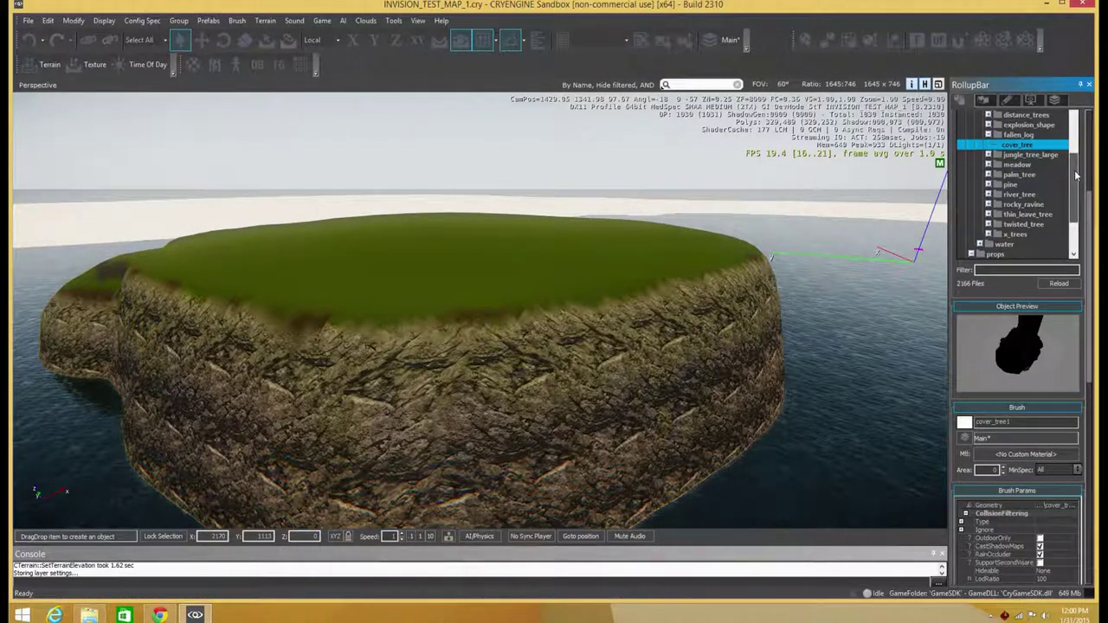
scroll(1075, 173, up, 2)
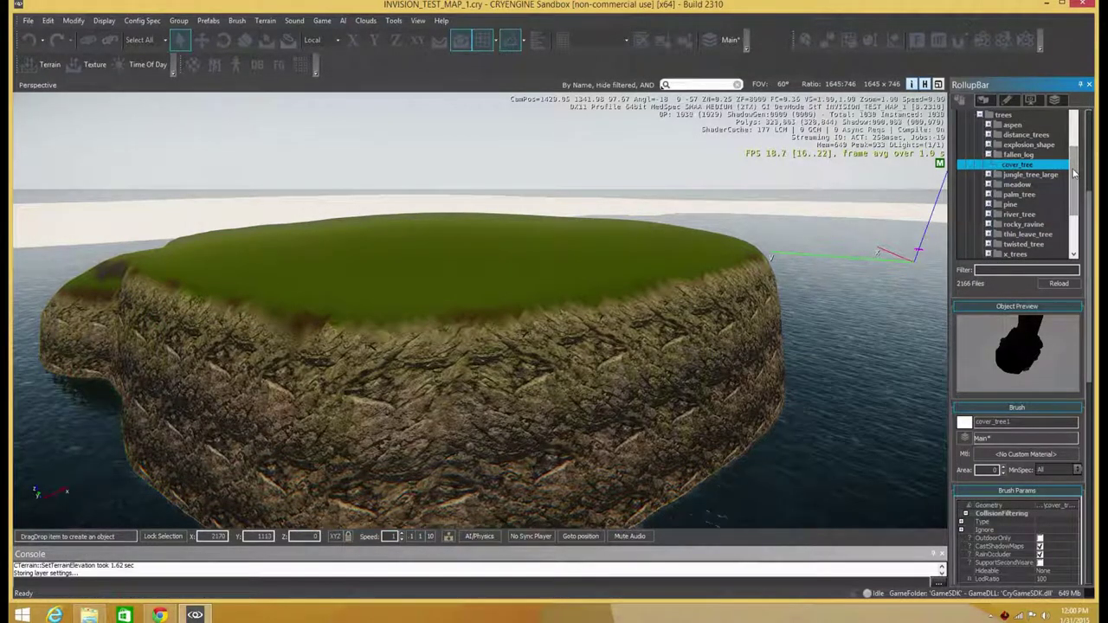
mouse_move(729, 322)
mouse_down()
mouse_move(679, 294)
mouse_move(668, 266)
mouse_up()
click(667, 264)
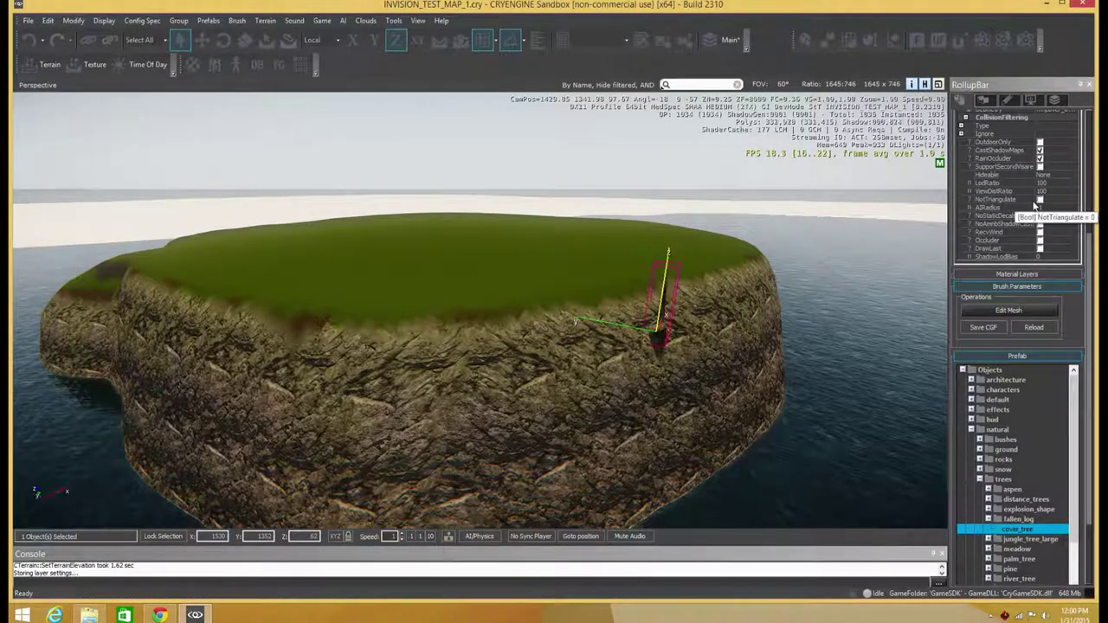
Step: Check the placed log's brush parameters and set the rotation snap angle to 1 degree
scroll(1025, 239, up, 1)
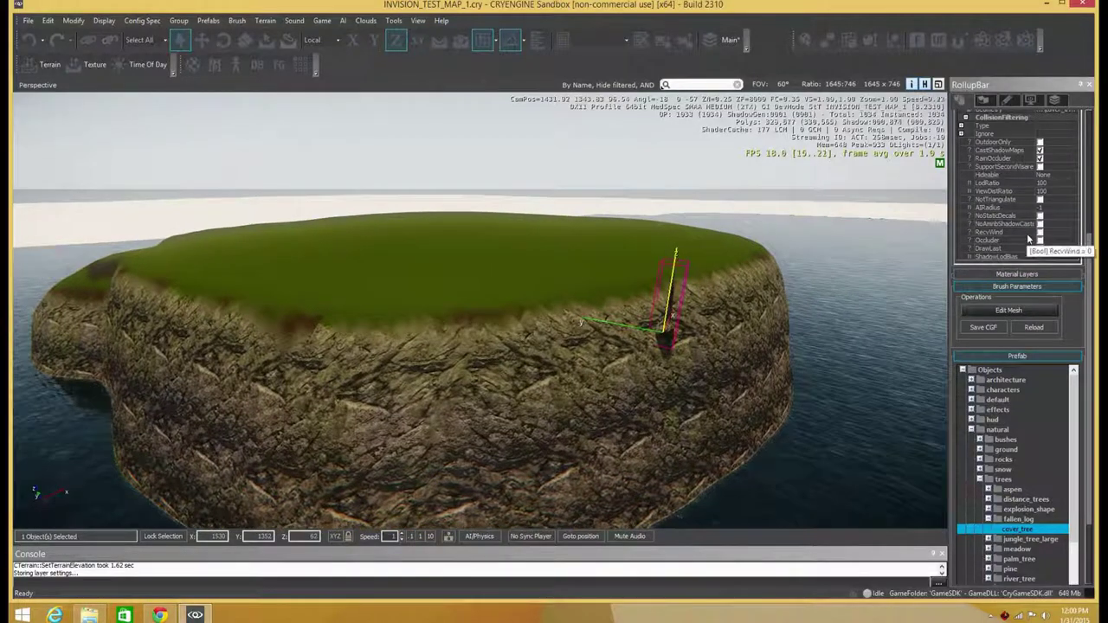
scroll(1029, 222, up, 3)
mouse_move(1092, 212)
mouse_down()
mouse_move(1088, 169)
mouse_move(1069, 321)
mouse_up()
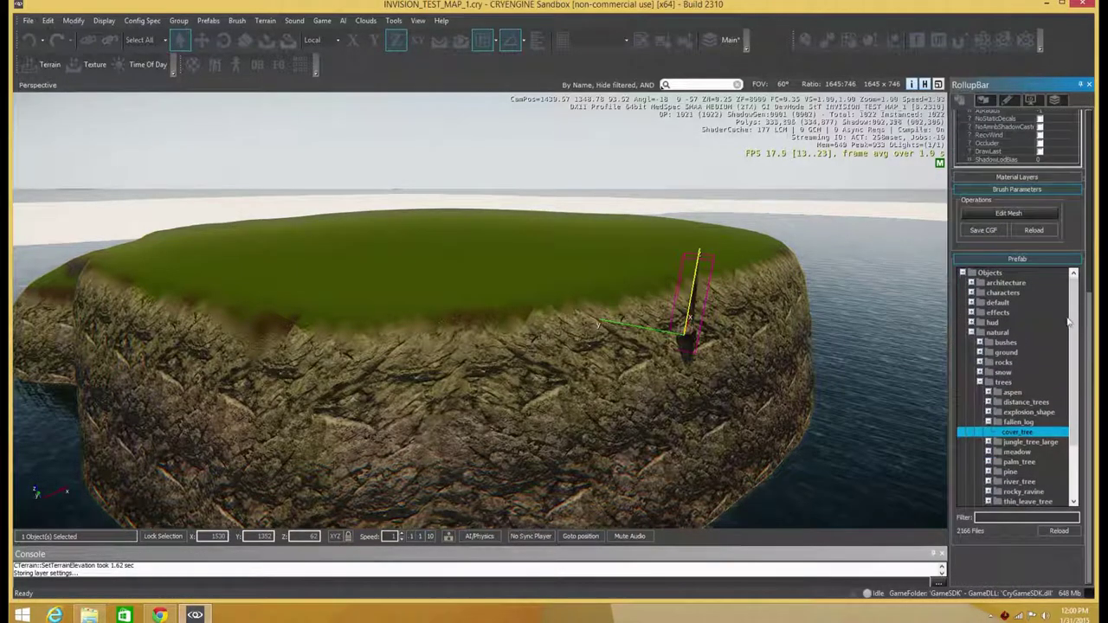
drag(1067, 253, 1059, 185)
mouse_move(695, 294)
right_down()
mouse_move(711, 324)
mouse_move(697, 294)
right_up()
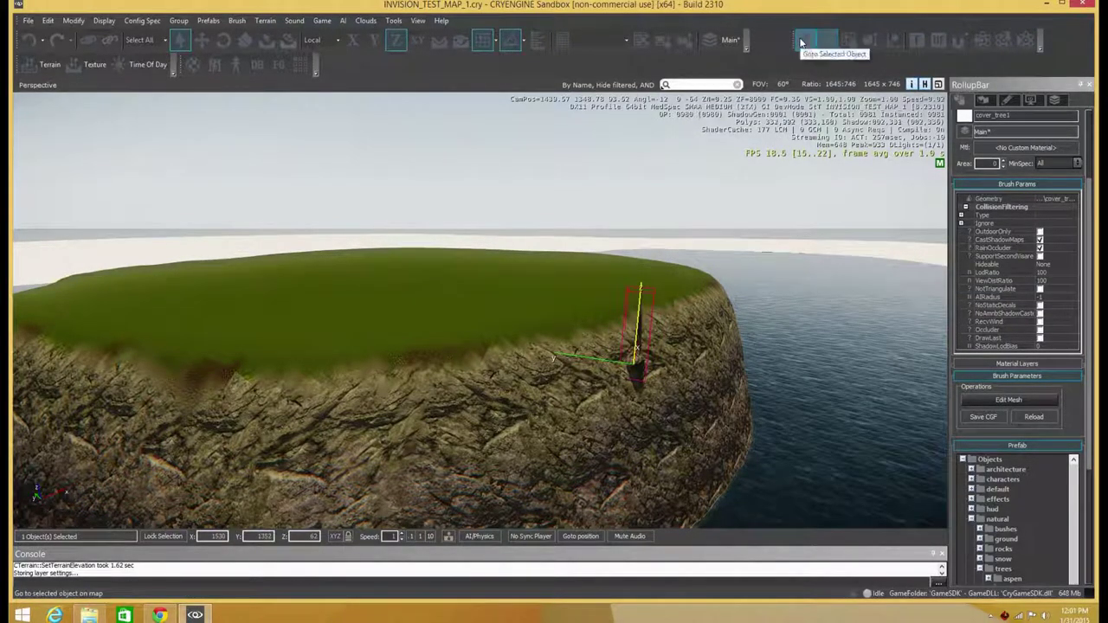
click(525, 43)
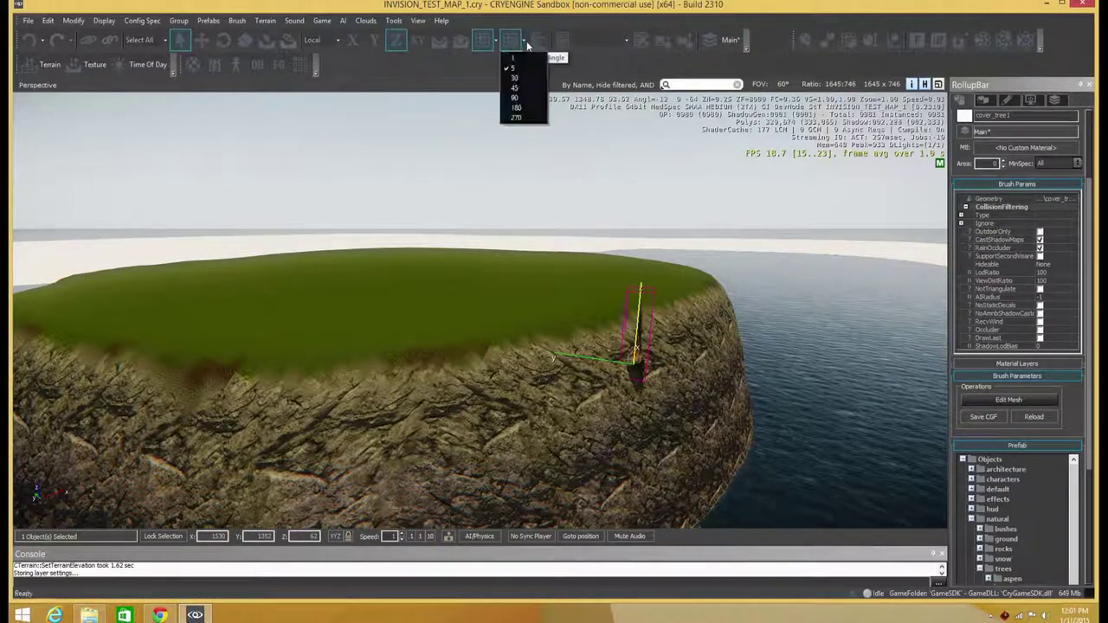
click(522, 61)
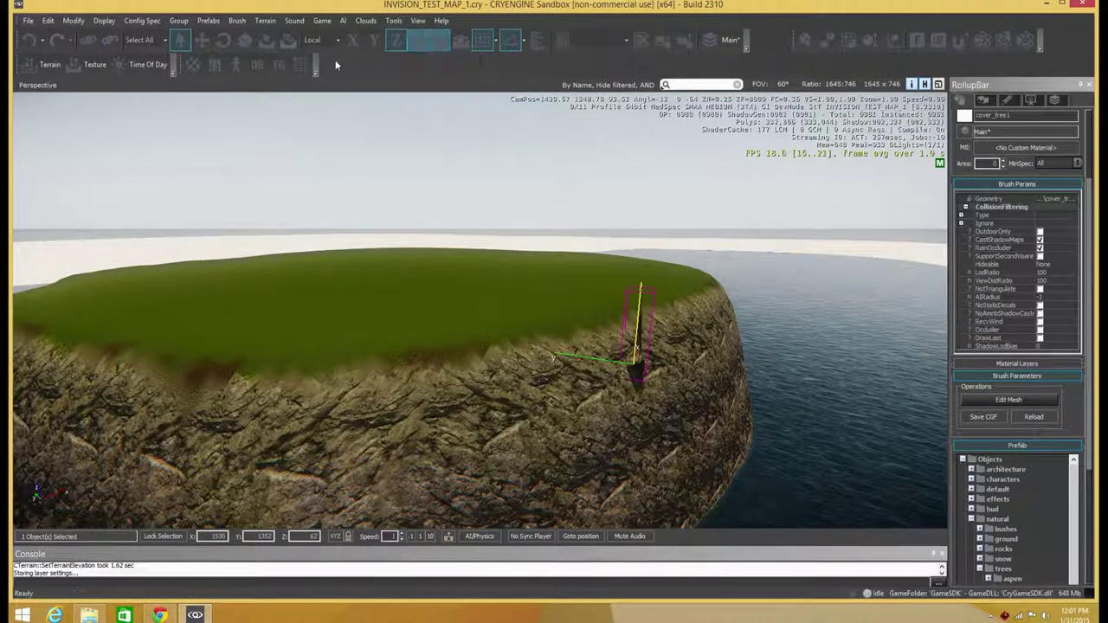
Step: Rotate the cover_tree log about its local axes to tip it over and move it onto the grassy plateau
click(227, 42)
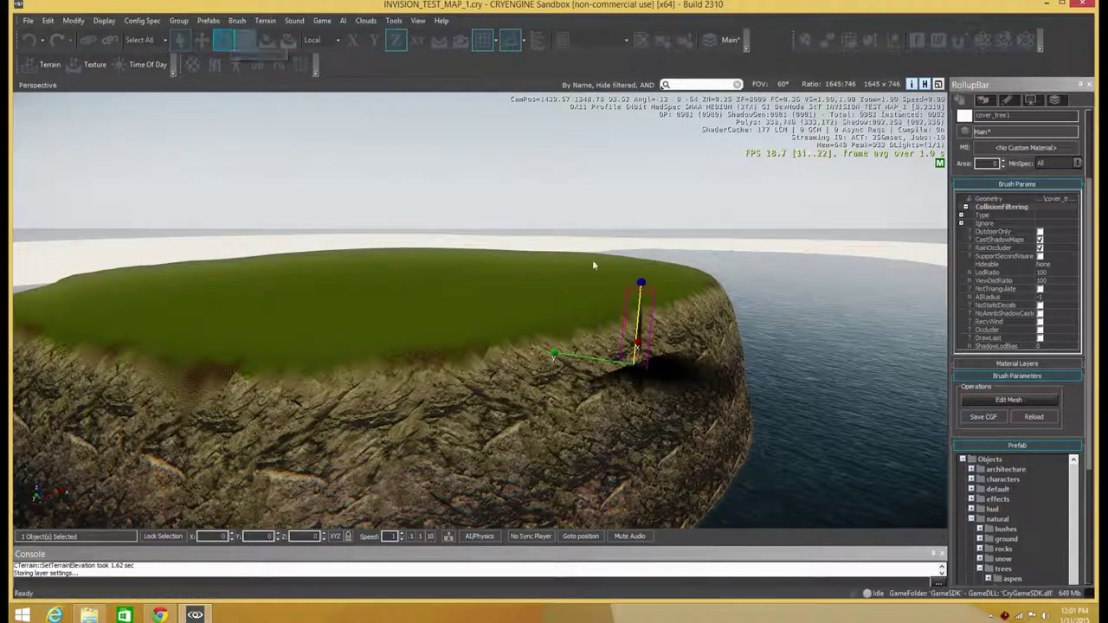
drag(670, 328, 601, 366)
drag(695, 408, 716, 441)
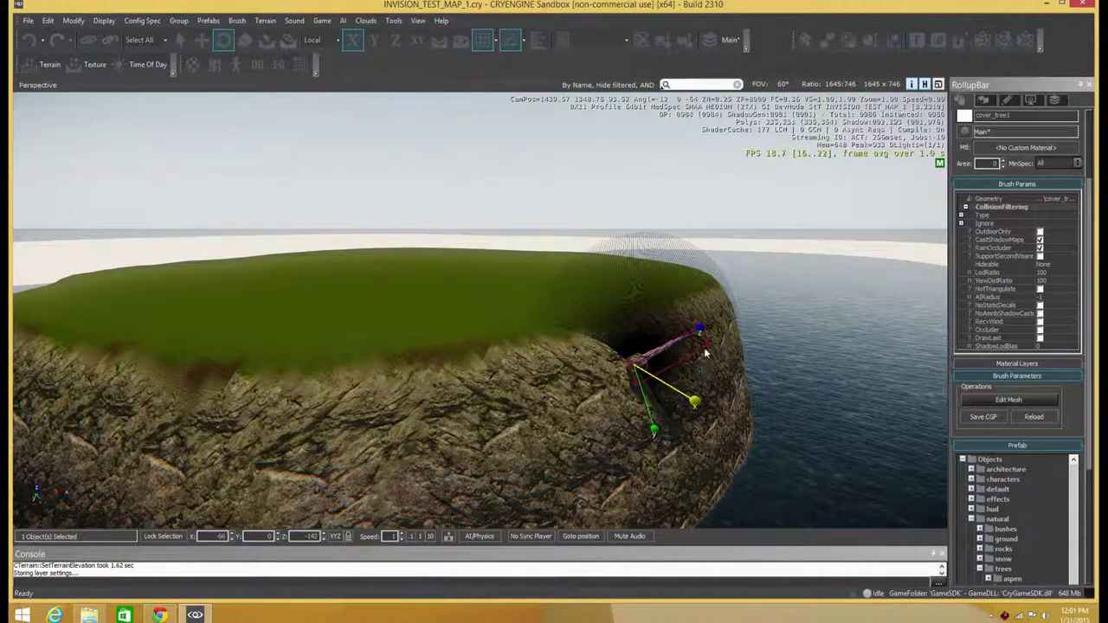
drag(701, 331, 659, 340)
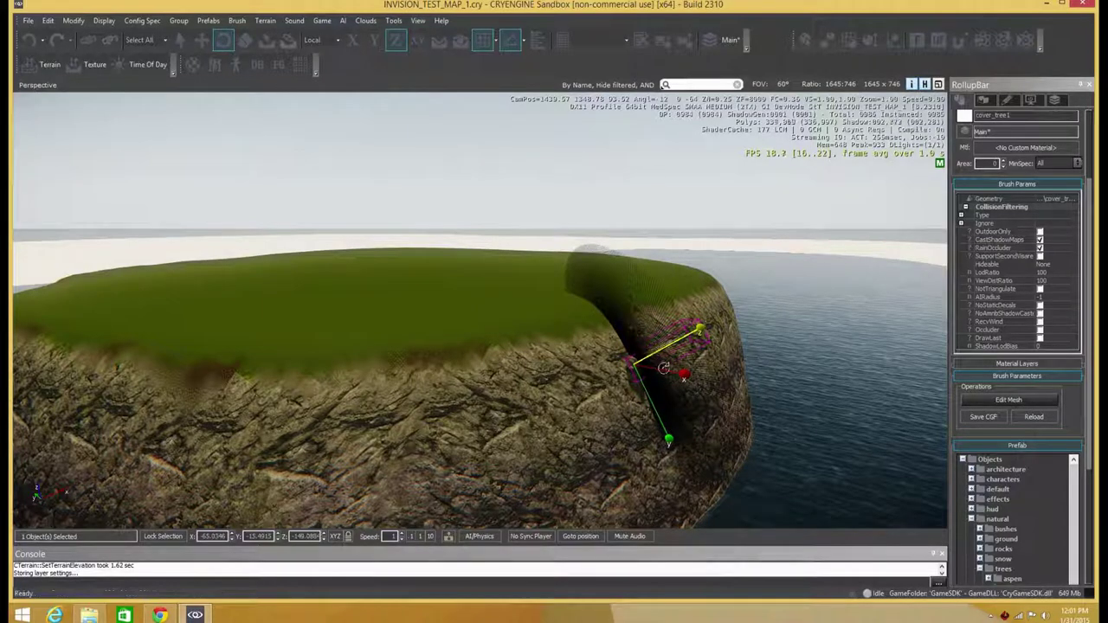
drag(660, 419, 657, 369)
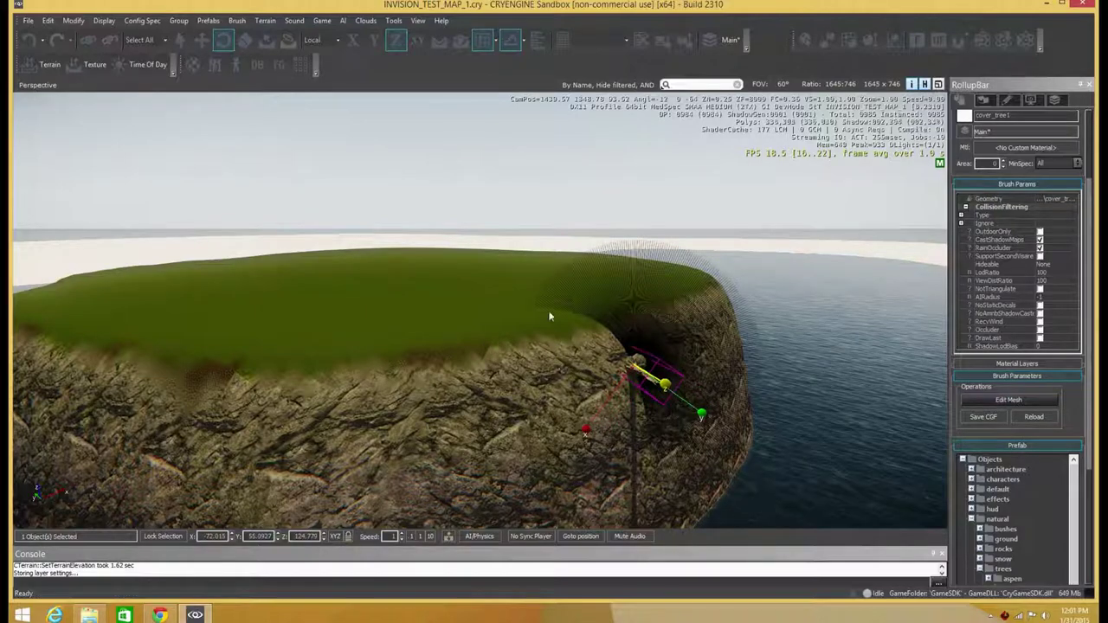
click(201, 40)
drag(637, 366, 432, 302)
Step: Fly the camera up over the plateau and switch the level into game mode
right_drag(436, 297, 427, 262)
right_drag(457, 332, 437, 296)
right_drag(489, 435, 370, 170)
key(w)
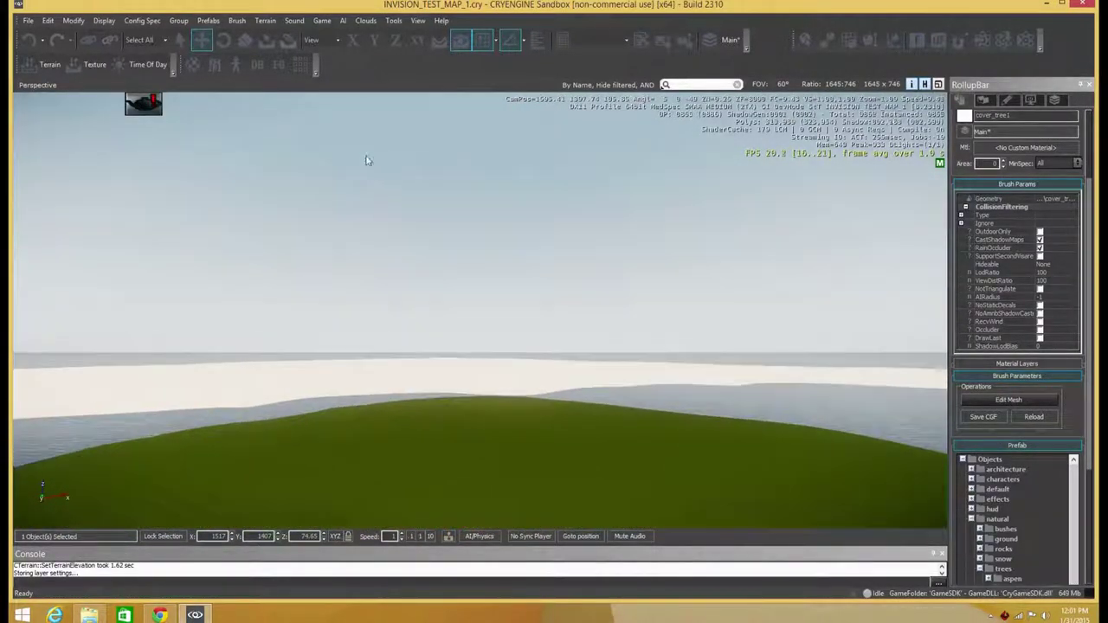
click(321, 23)
click(387, 122)
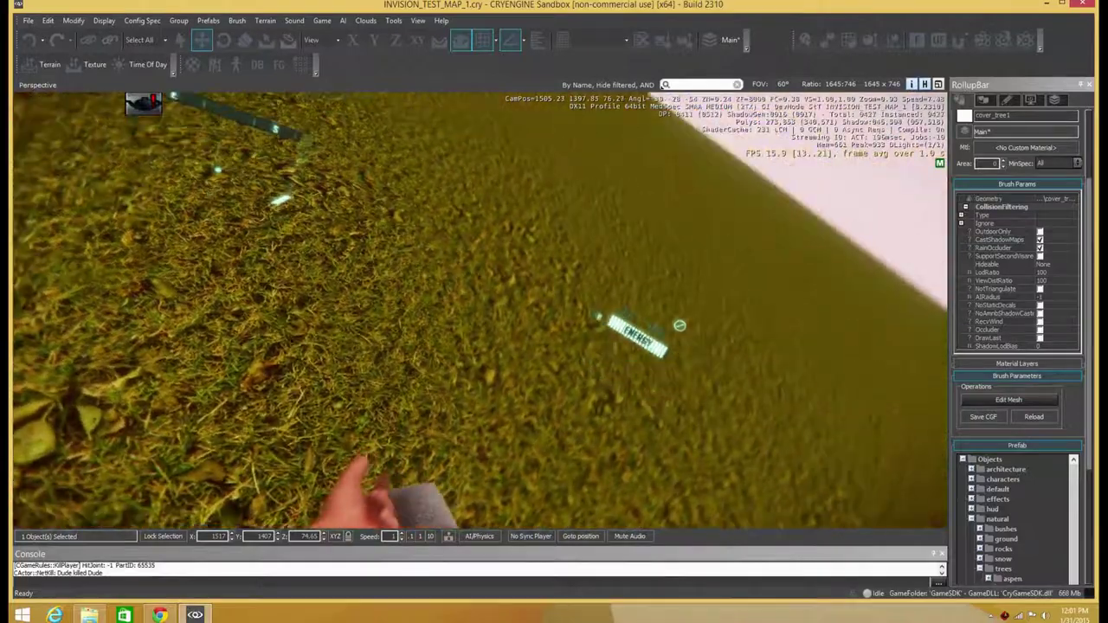
Step: Walk up to the fallen log in game mode and inspect its root end and trunk up close
key(w)
key(d)
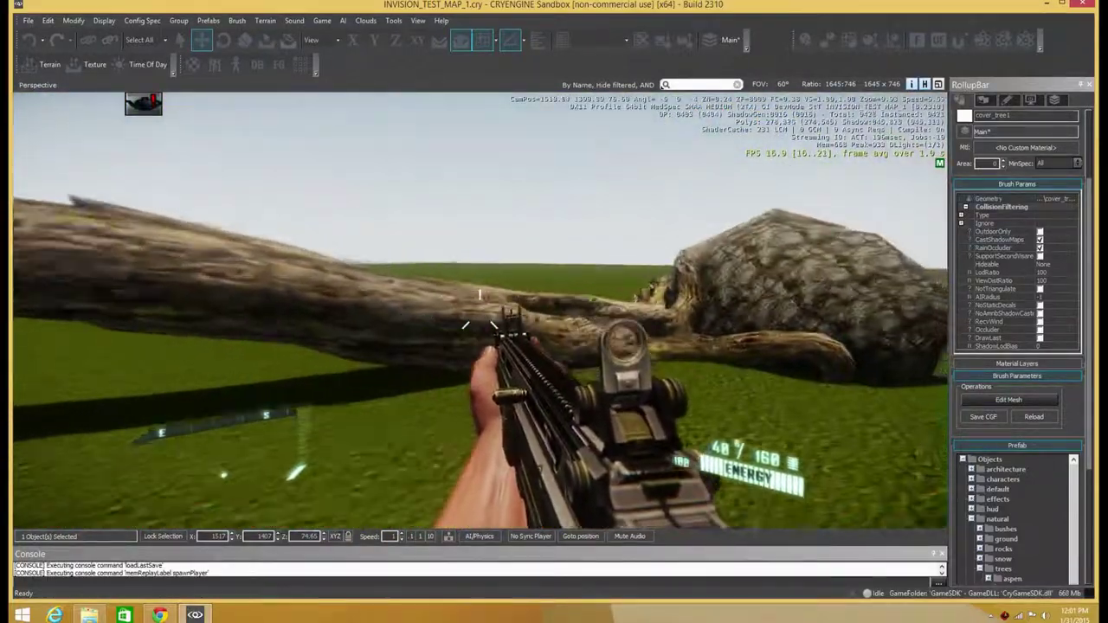
key(w)
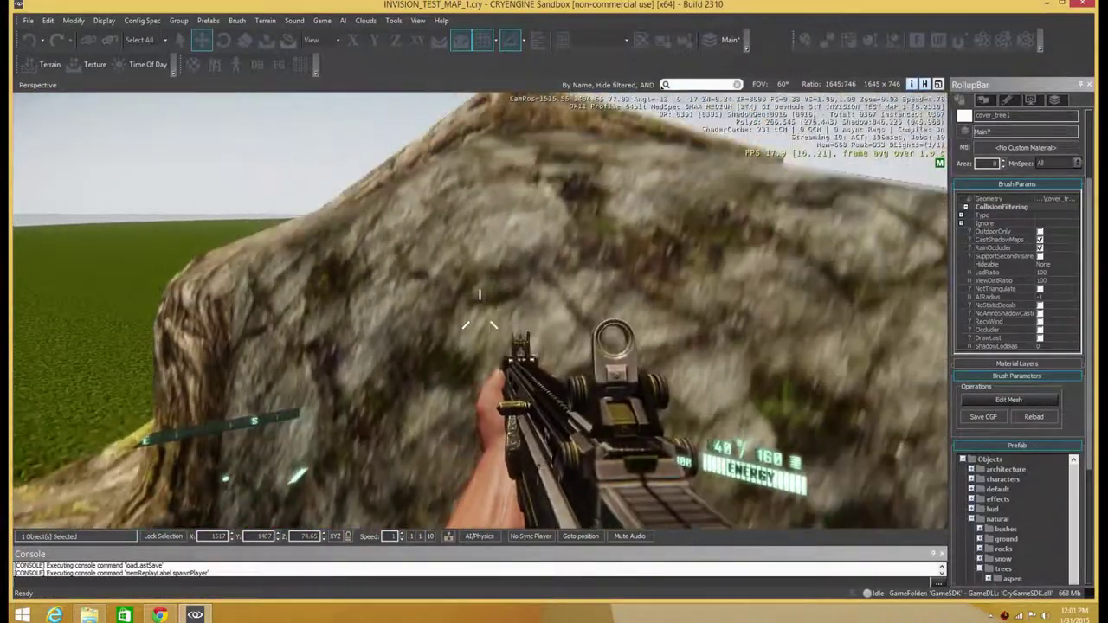
key(w)
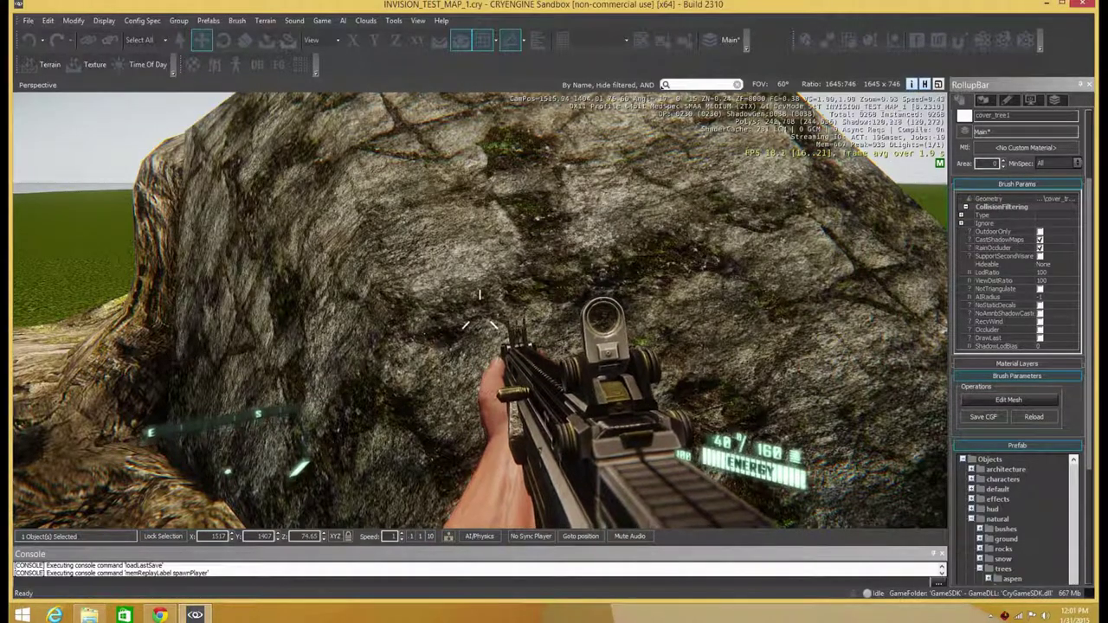
key(a)
key(s)
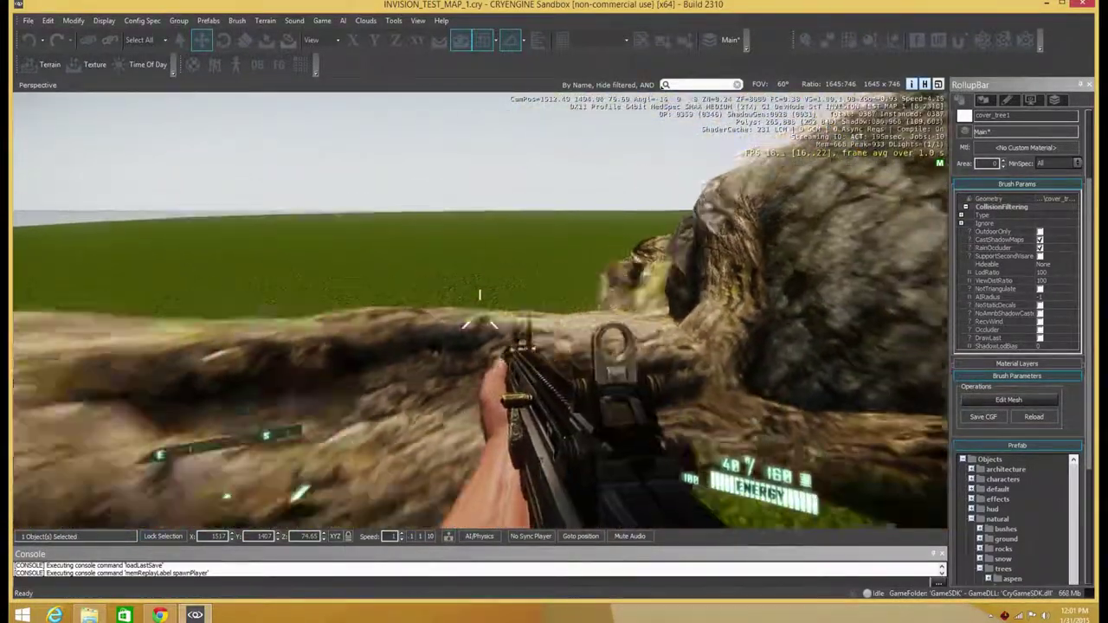
key(s)
key(a)
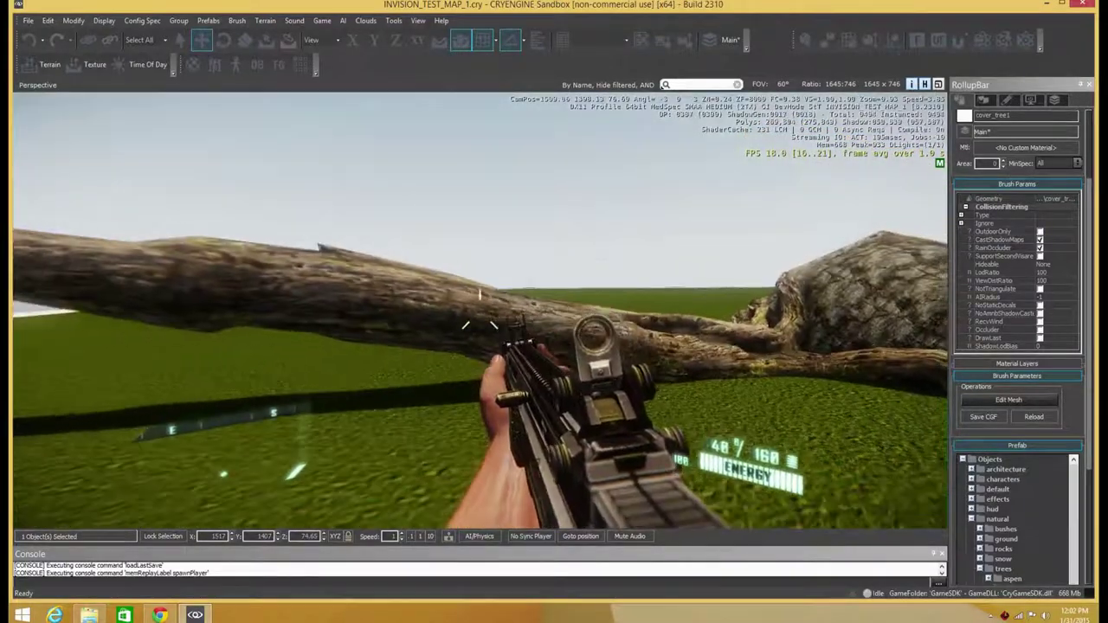
Step: Walk around the log's broken tip to its other side and fire the rifle along it
key(a)
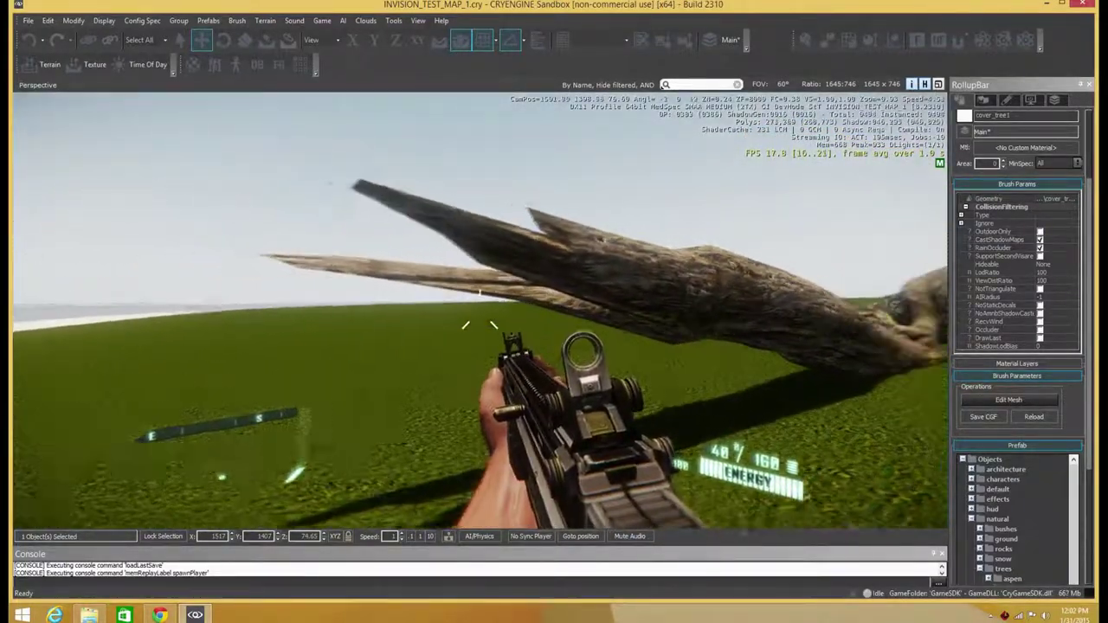
key(w)
key(a)
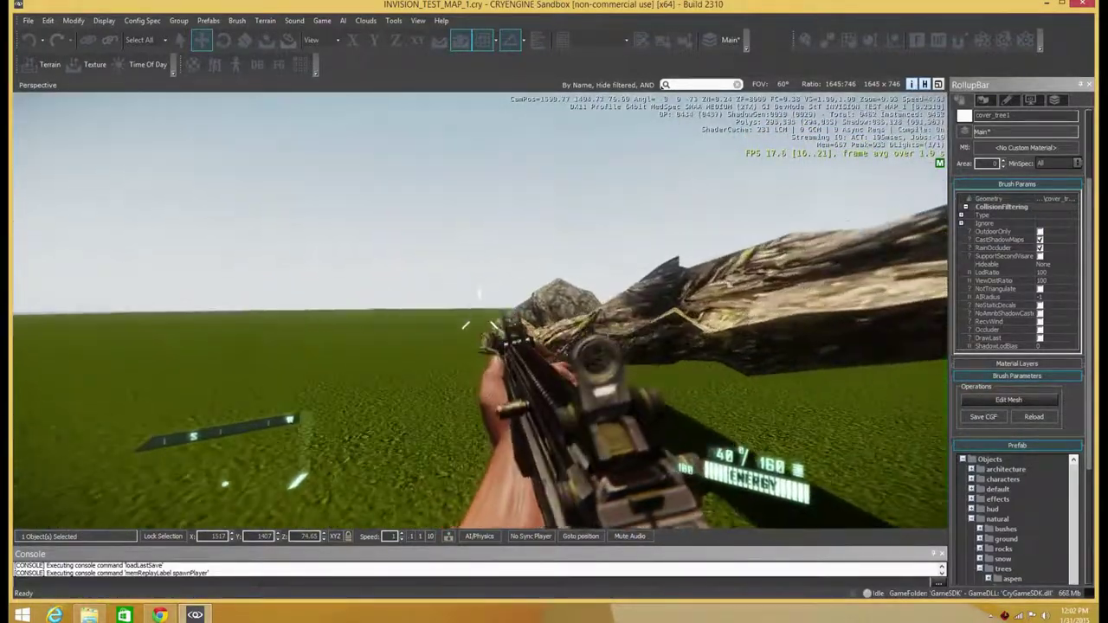
key(w)
key(a)
click(480, 310)
click(479, 309)
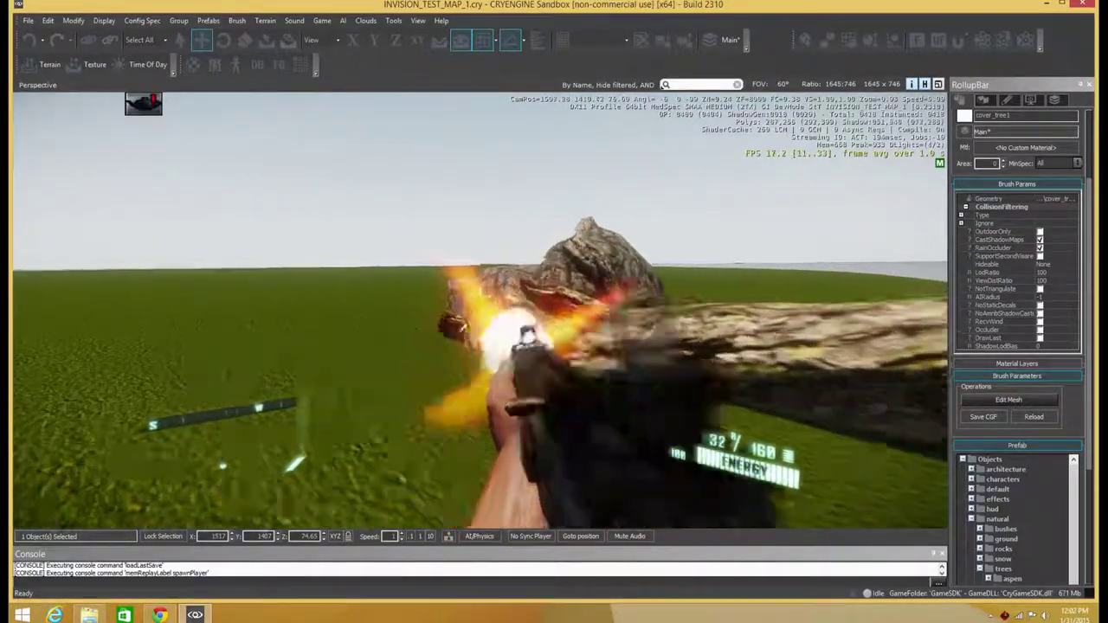
key(a)
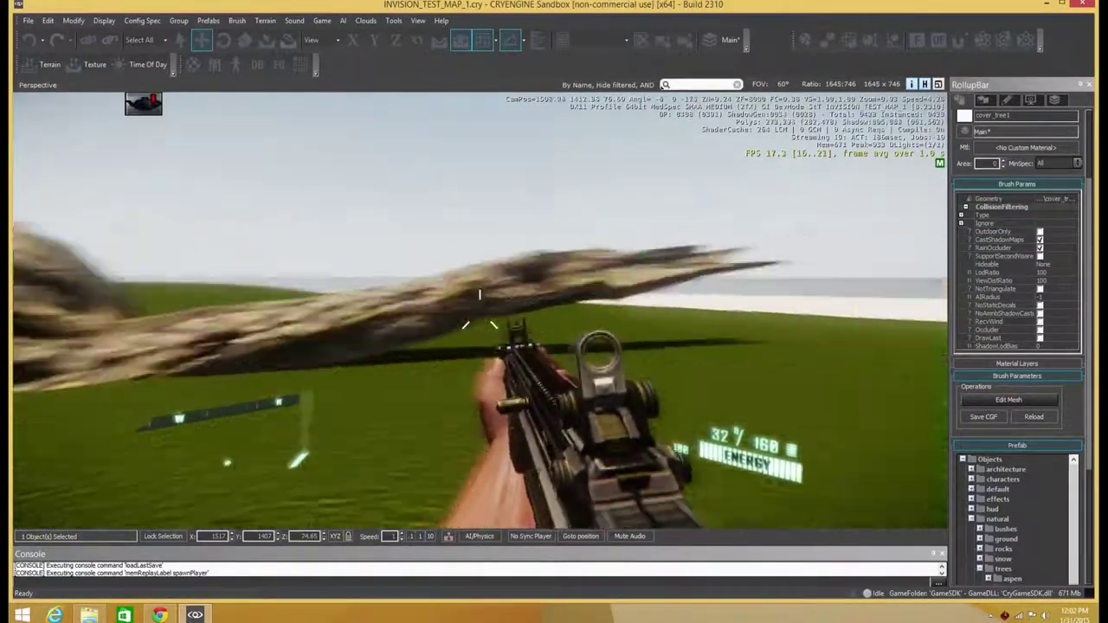
key(w)
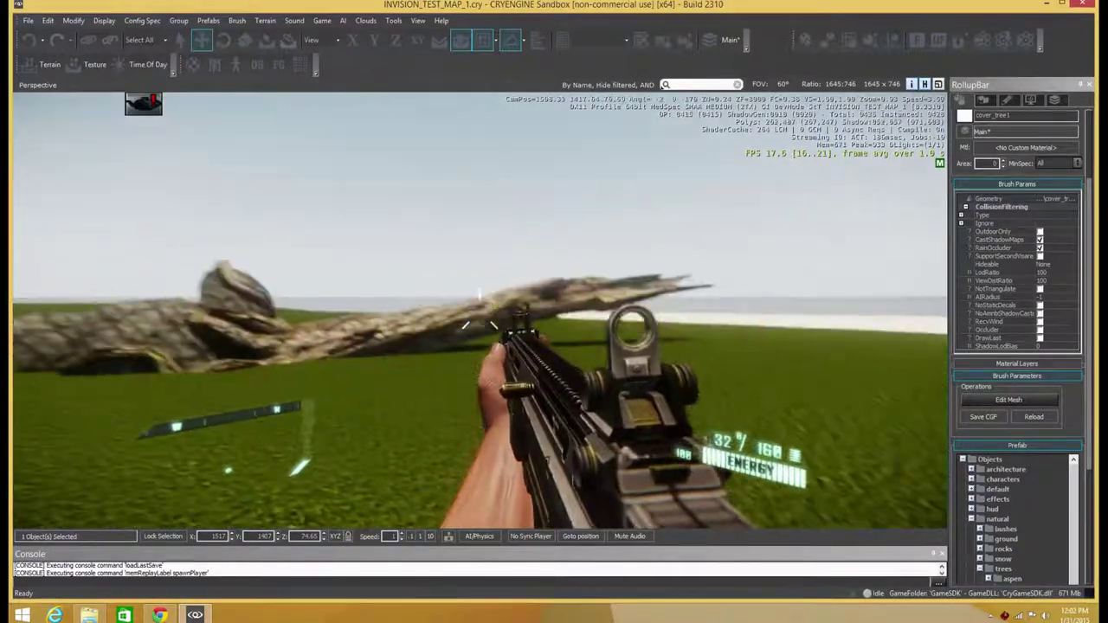
Step: Switch to third-person view and back away to see the character beside the whole log
key(F1)
key(d)
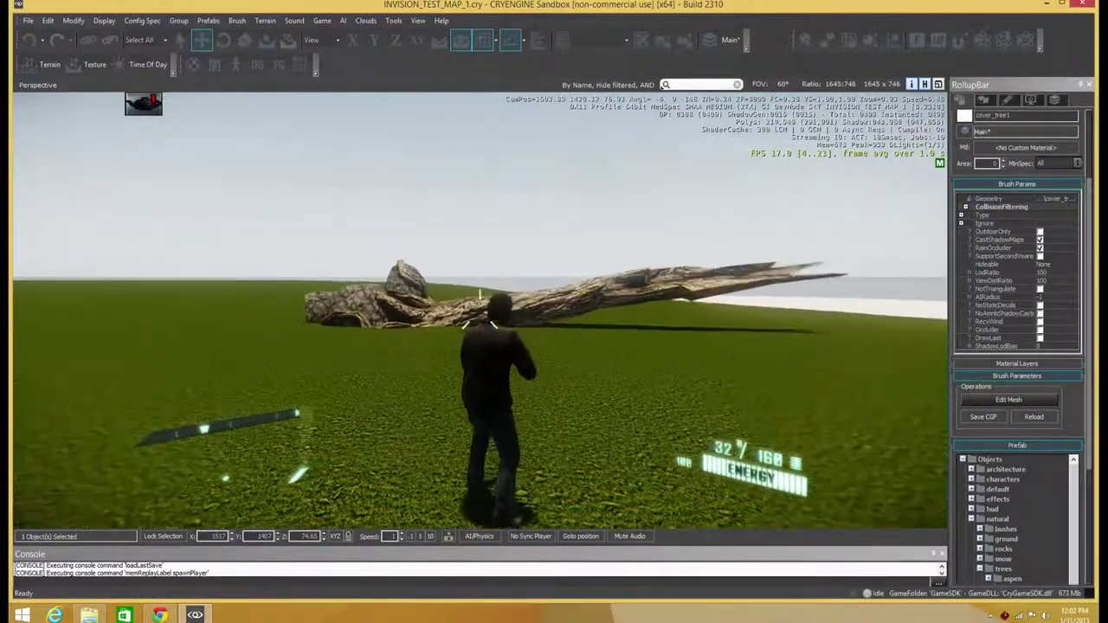
key(s)
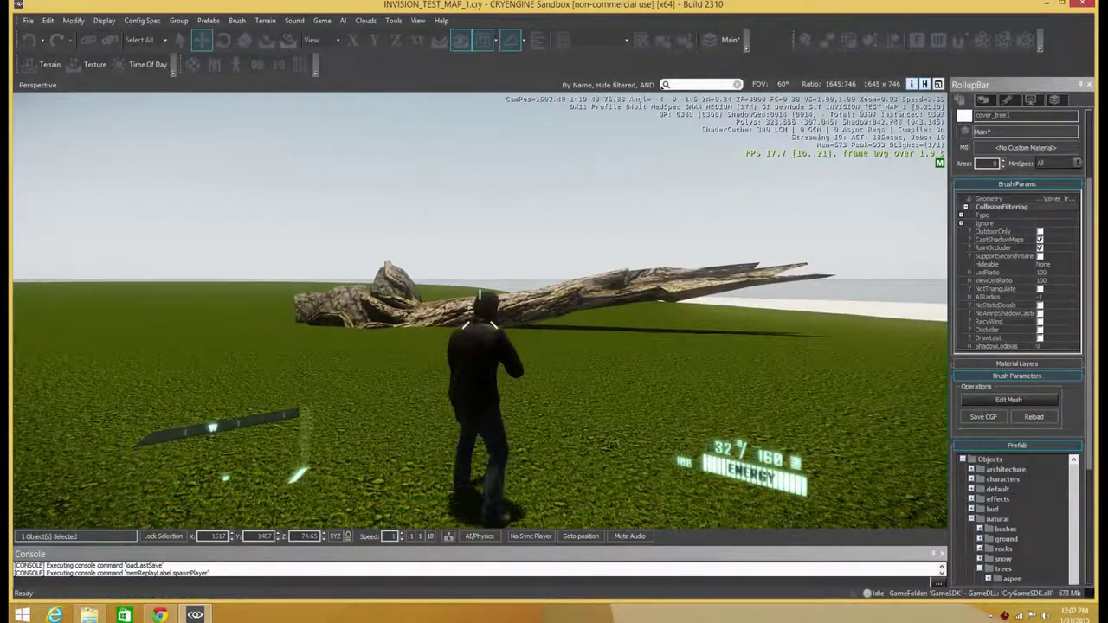